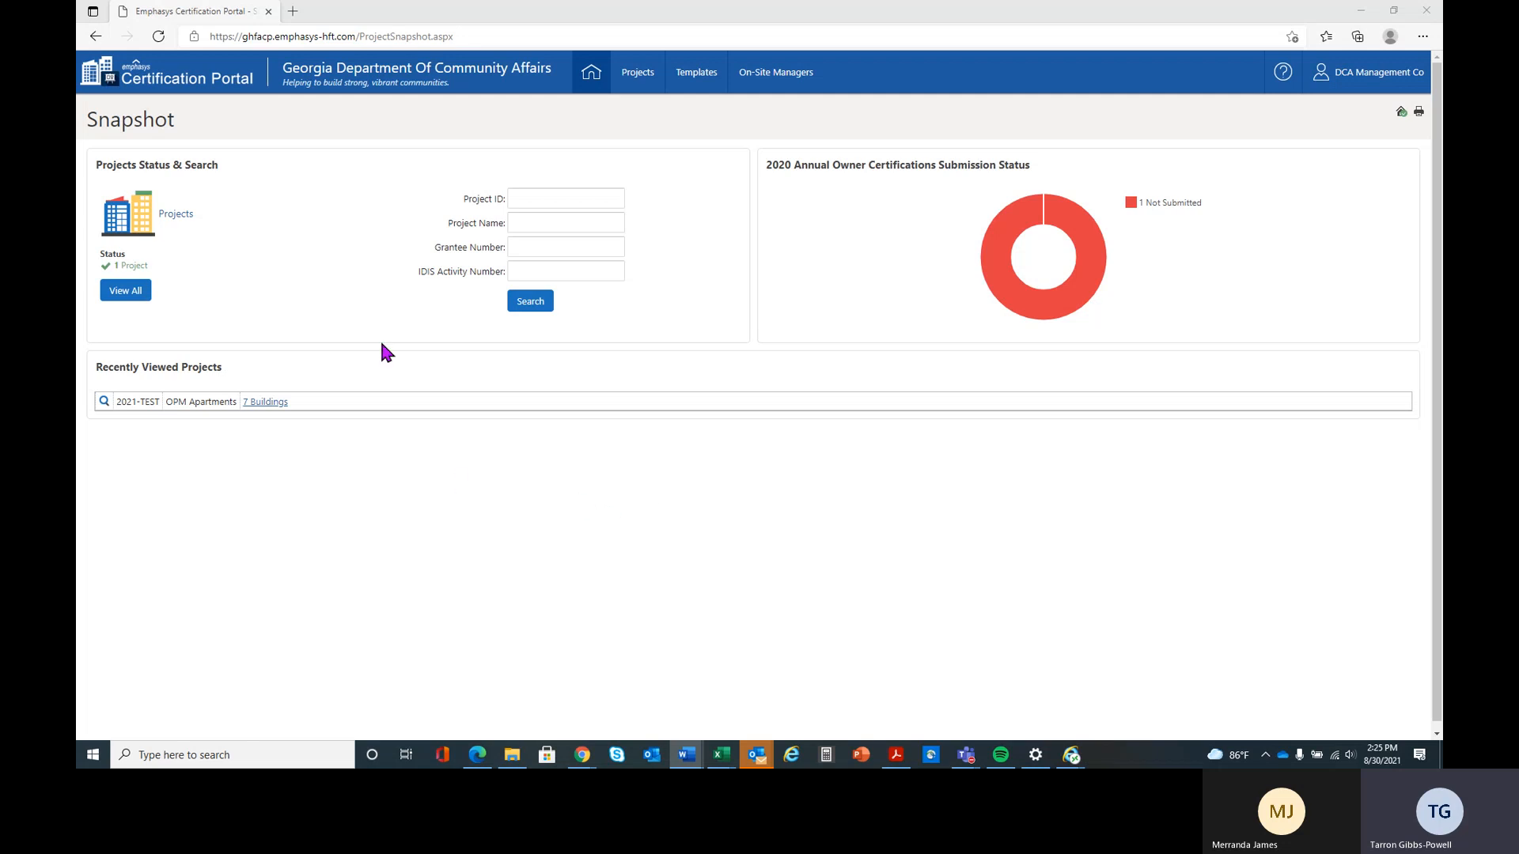
Search the projects by project ID 2021-test
{"action": "left_click", "coordinate": [543, 199]}
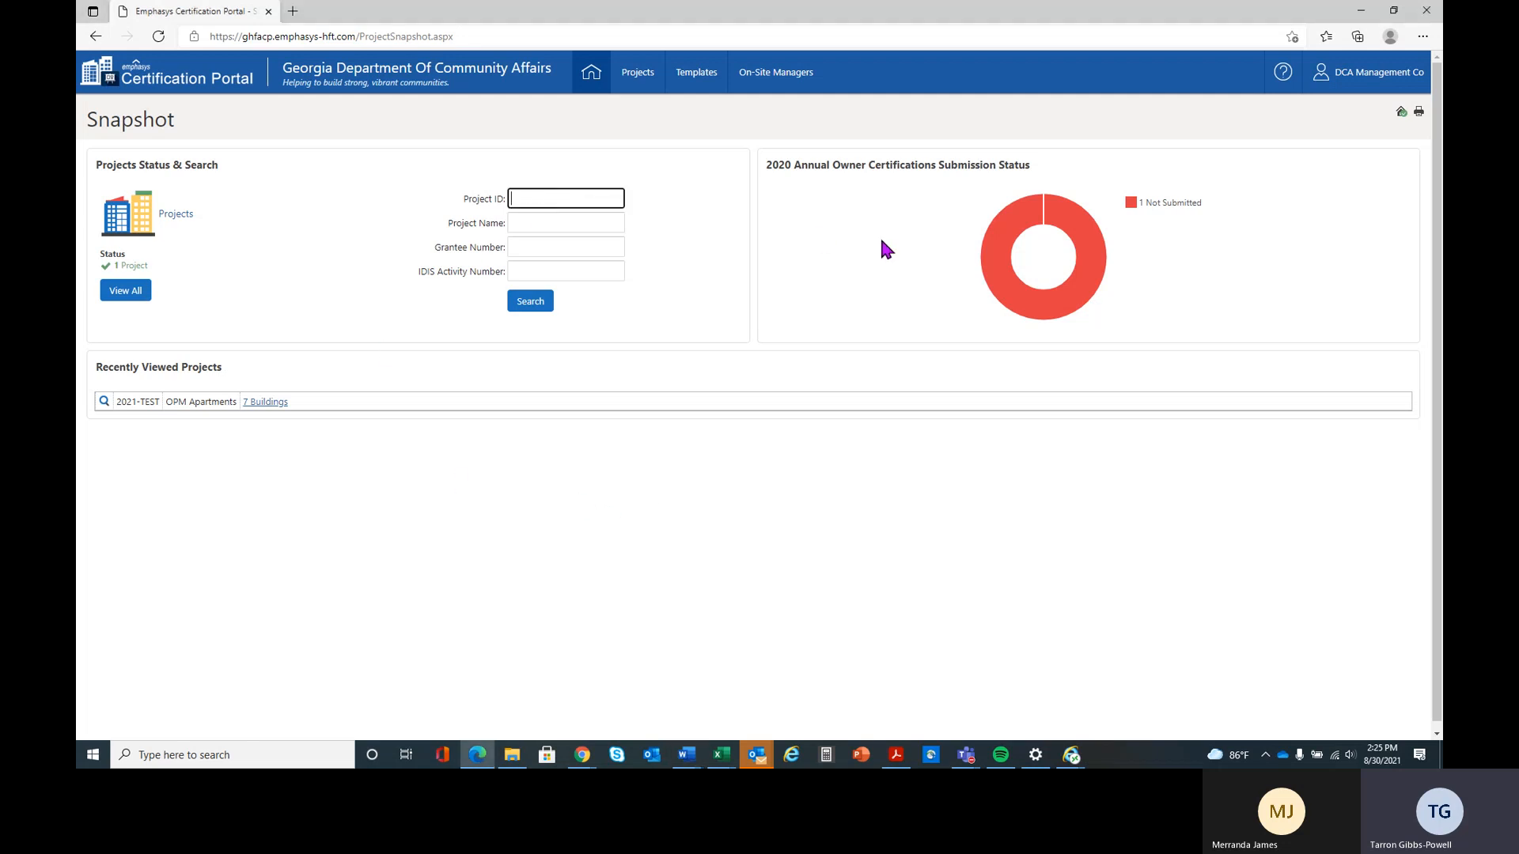
{"action": "type", "text": "2021-test"}
{"action": "left_click", "coordinate": [530, 302]}
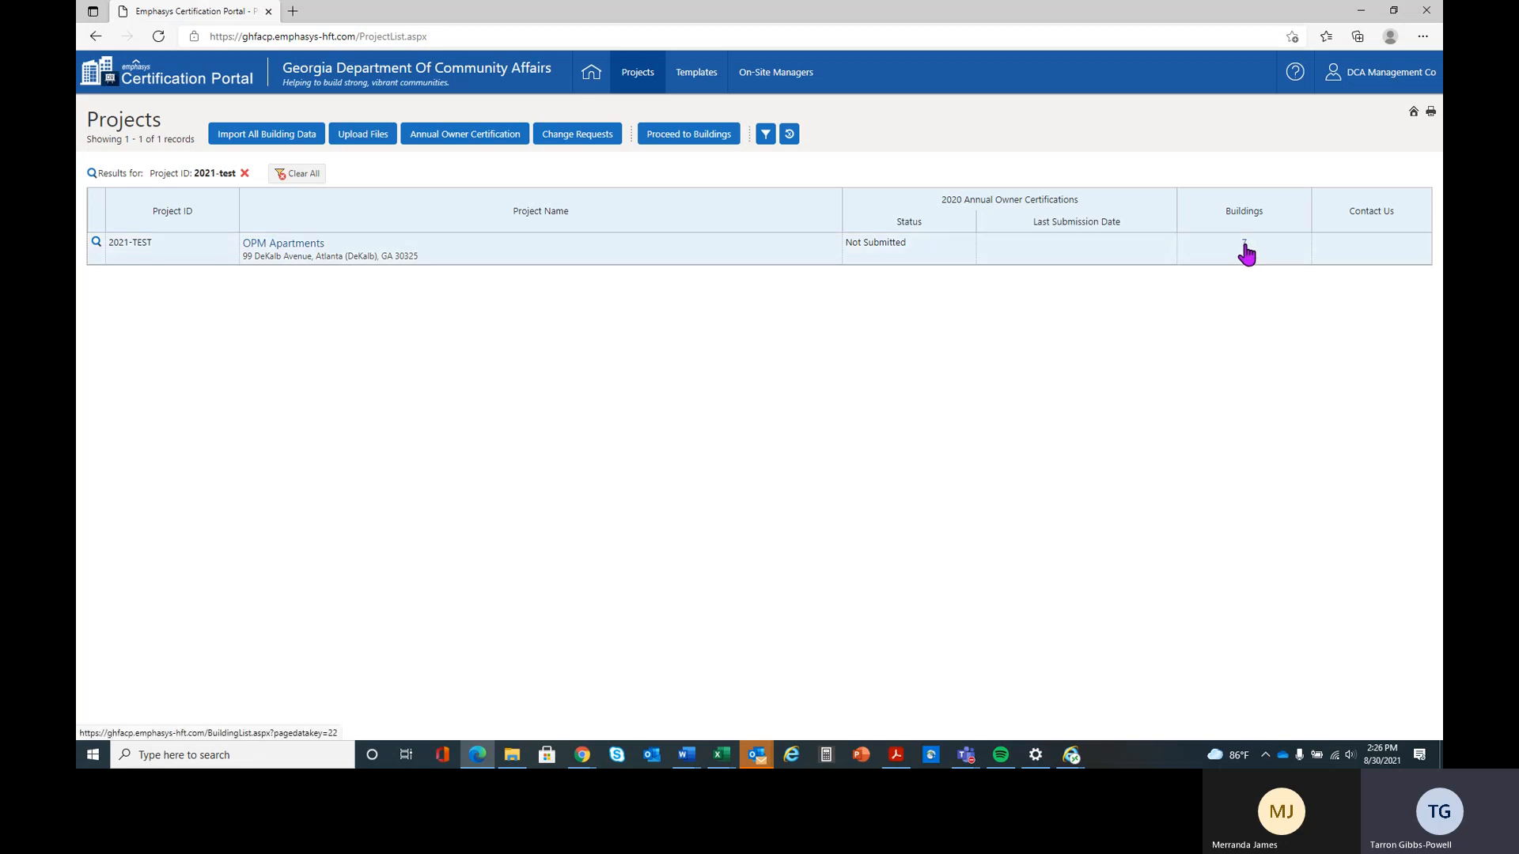
Select the OPM Apartments project and proceed to its buildings
{"action": "left_click", "coordinate": [686, 143]}
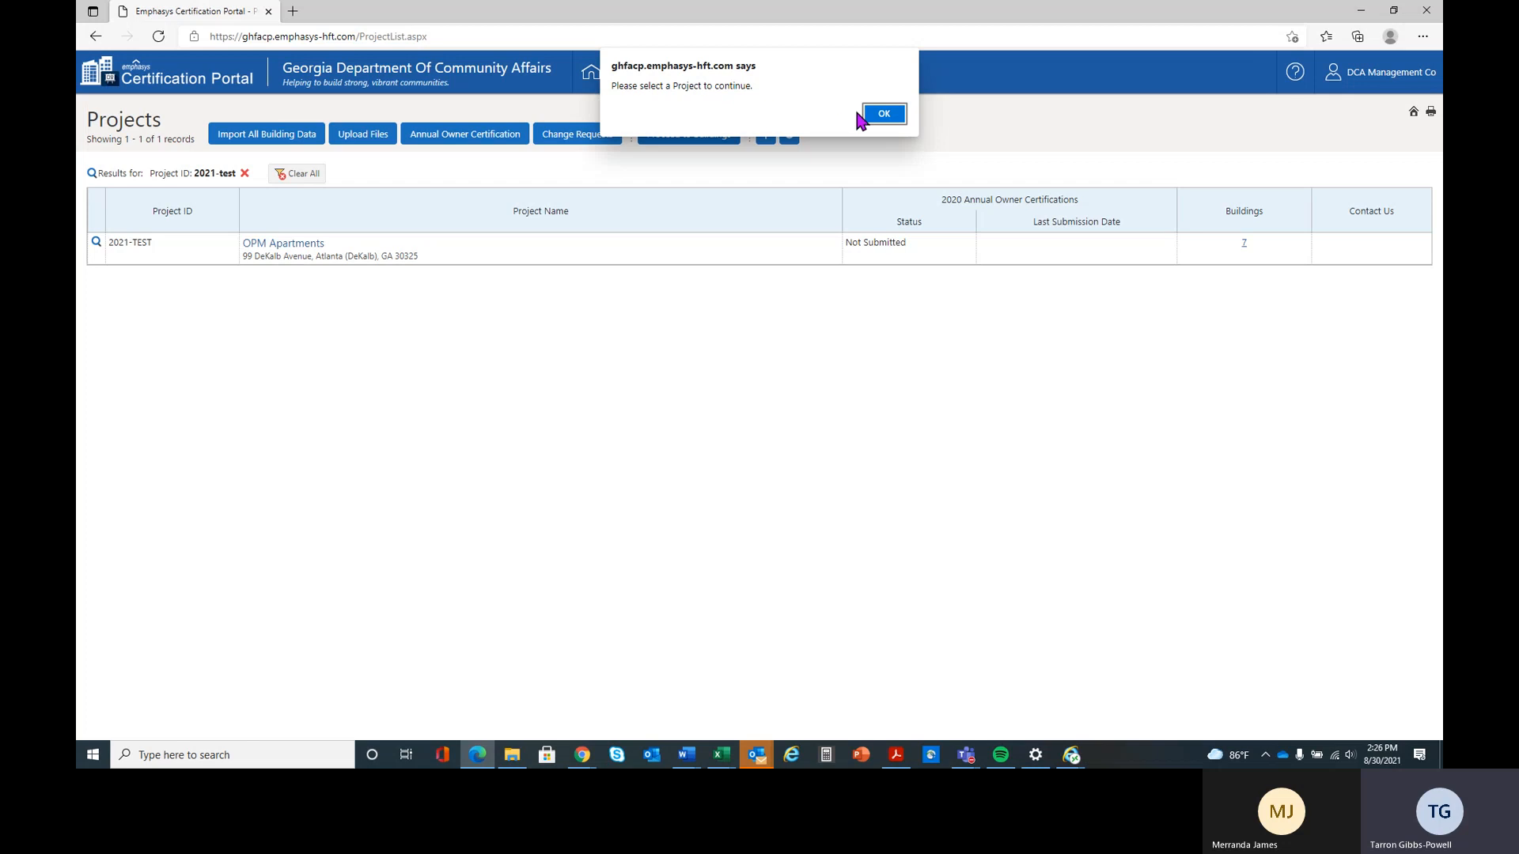
{"action": "left_click", "coordinate": [883, 117]}
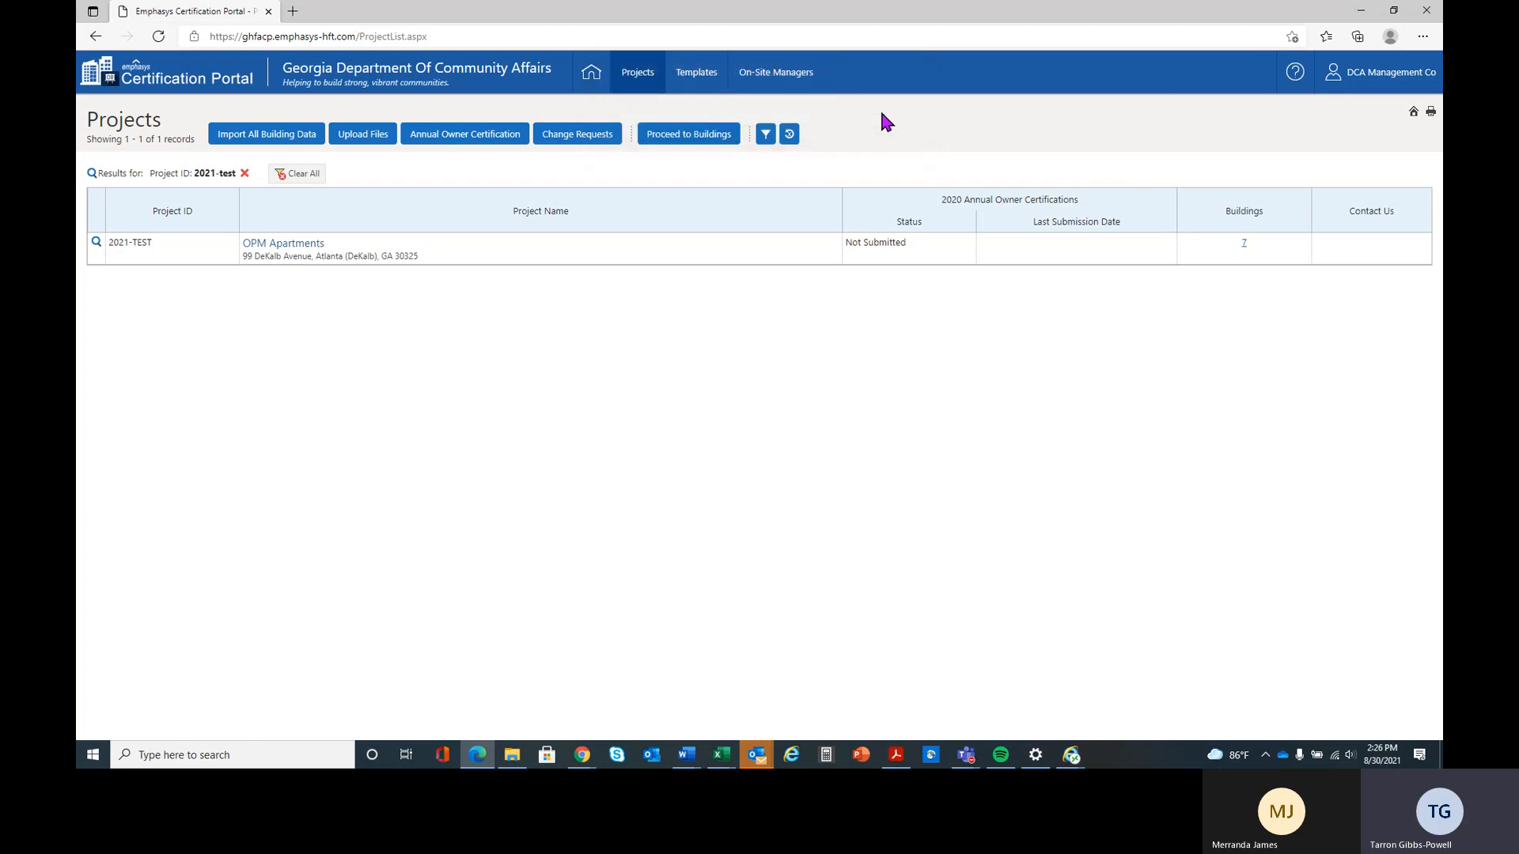
{"action": "left_click", "coordinate": [449, 259]}
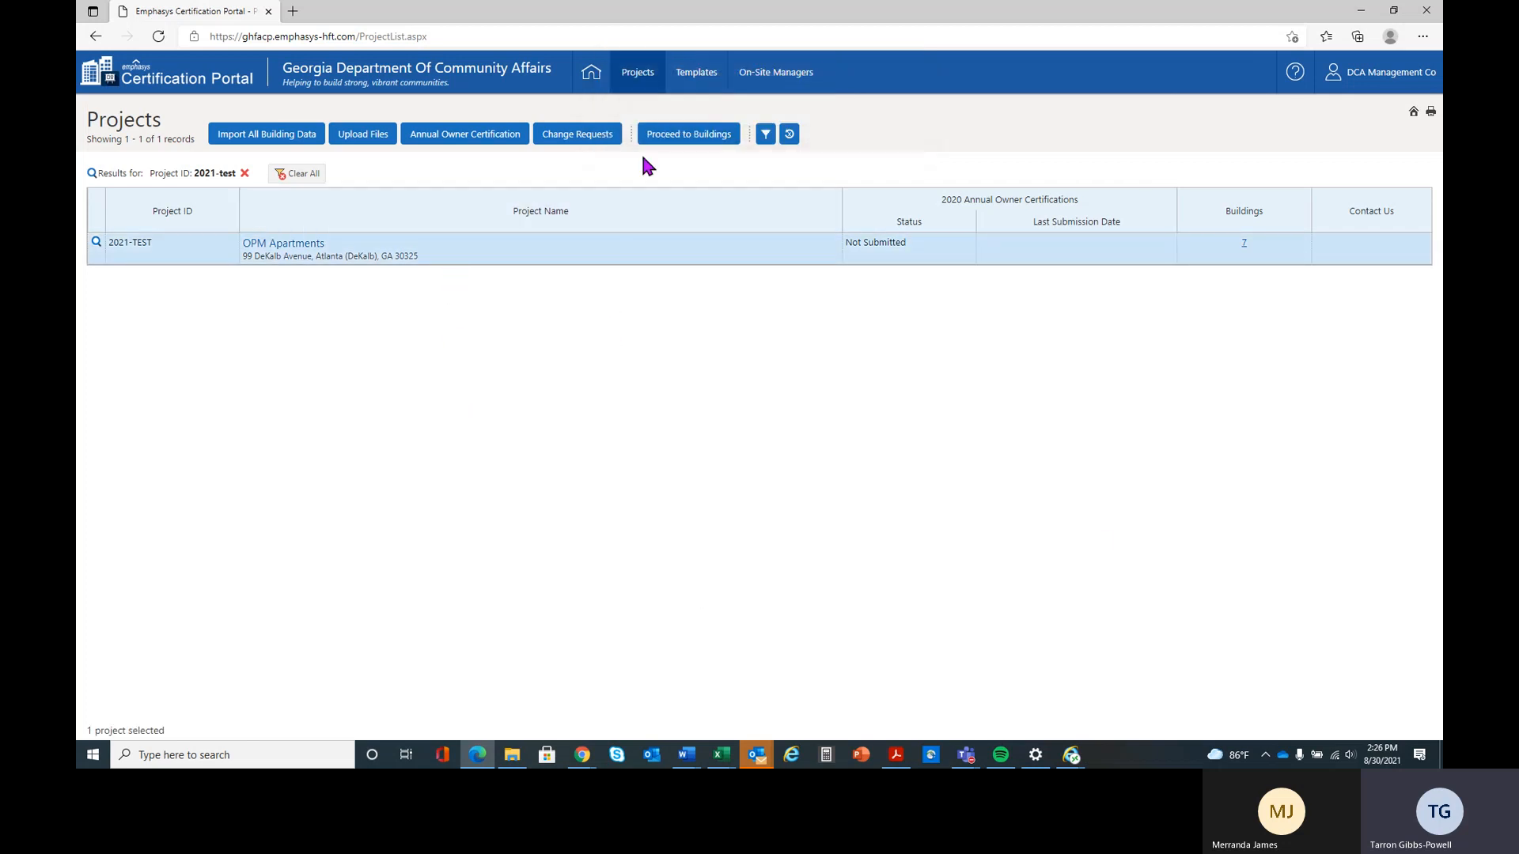
{"action": "left_click", "coordinate": [672, 137]}
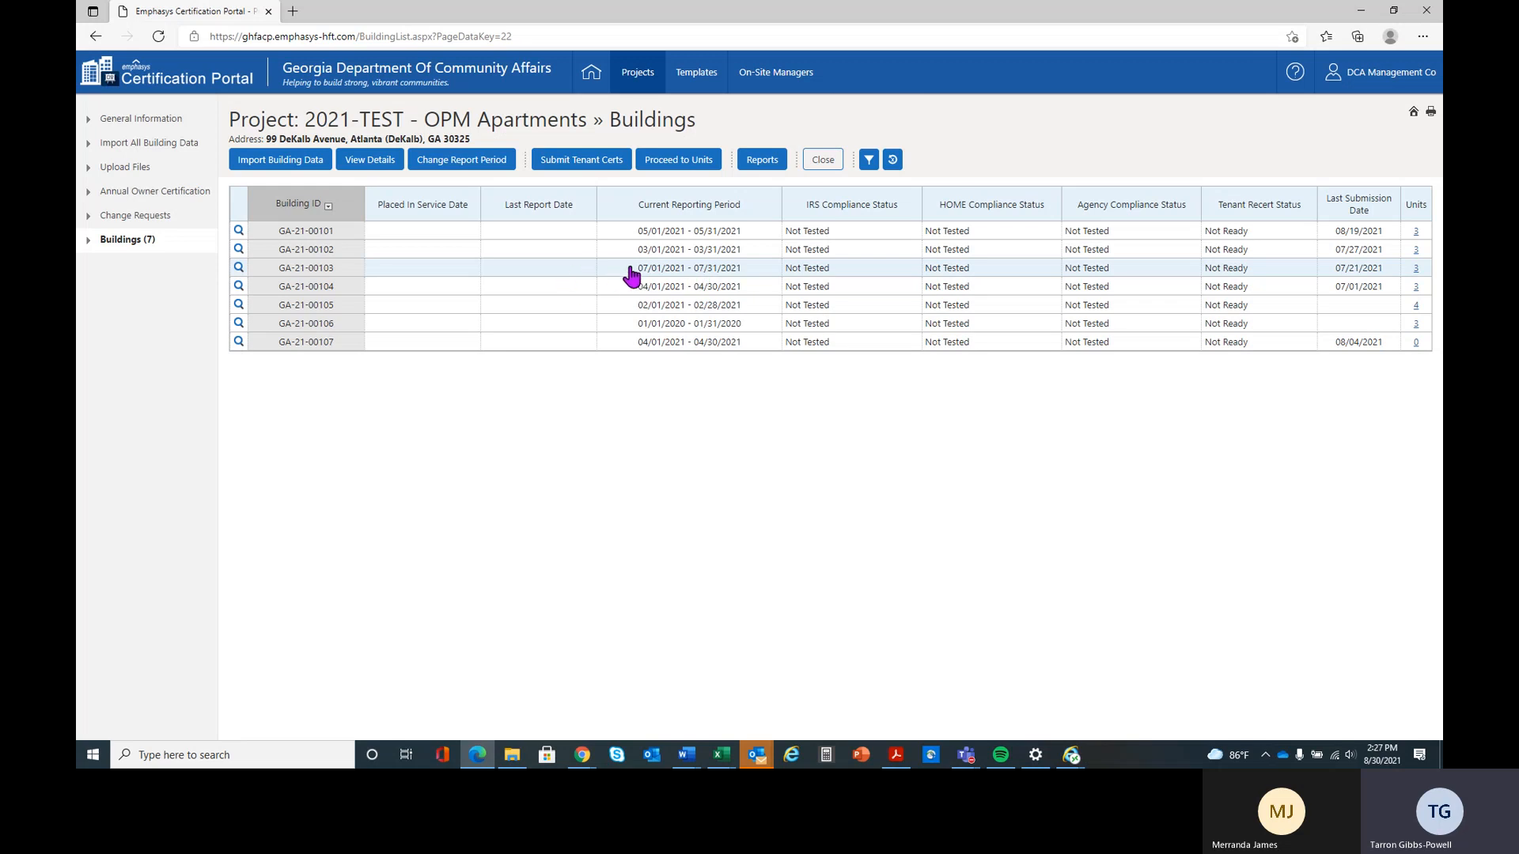
Start changing the report period of building GA-21-00103, setting the new period's start date to 09/01/2021
{"action": "left_click", "coordinate": [729, 278]}
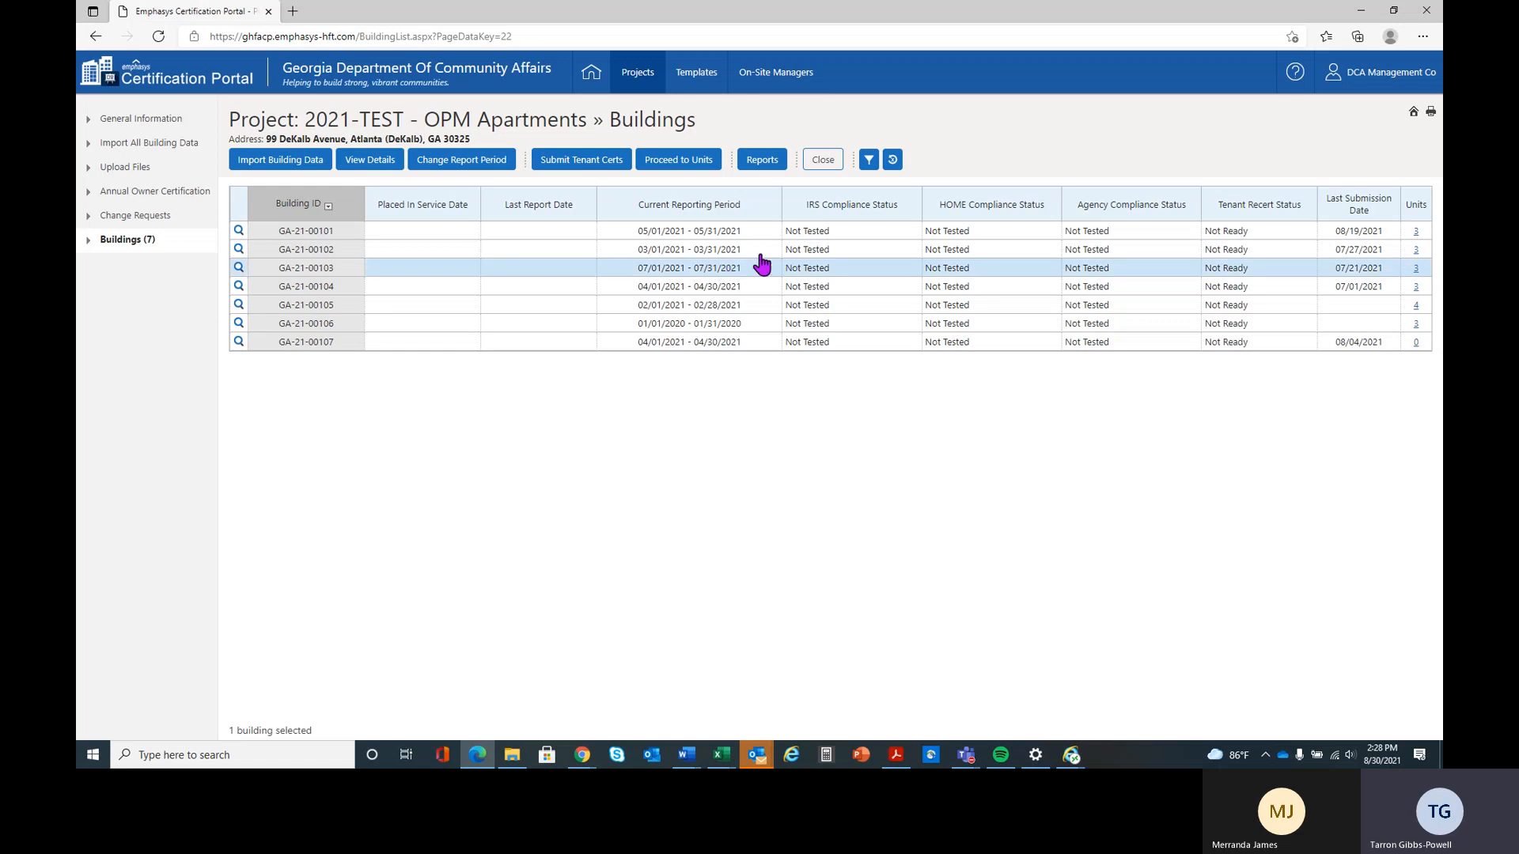
{"action": "left_click", "coordinate": [469, 160]}
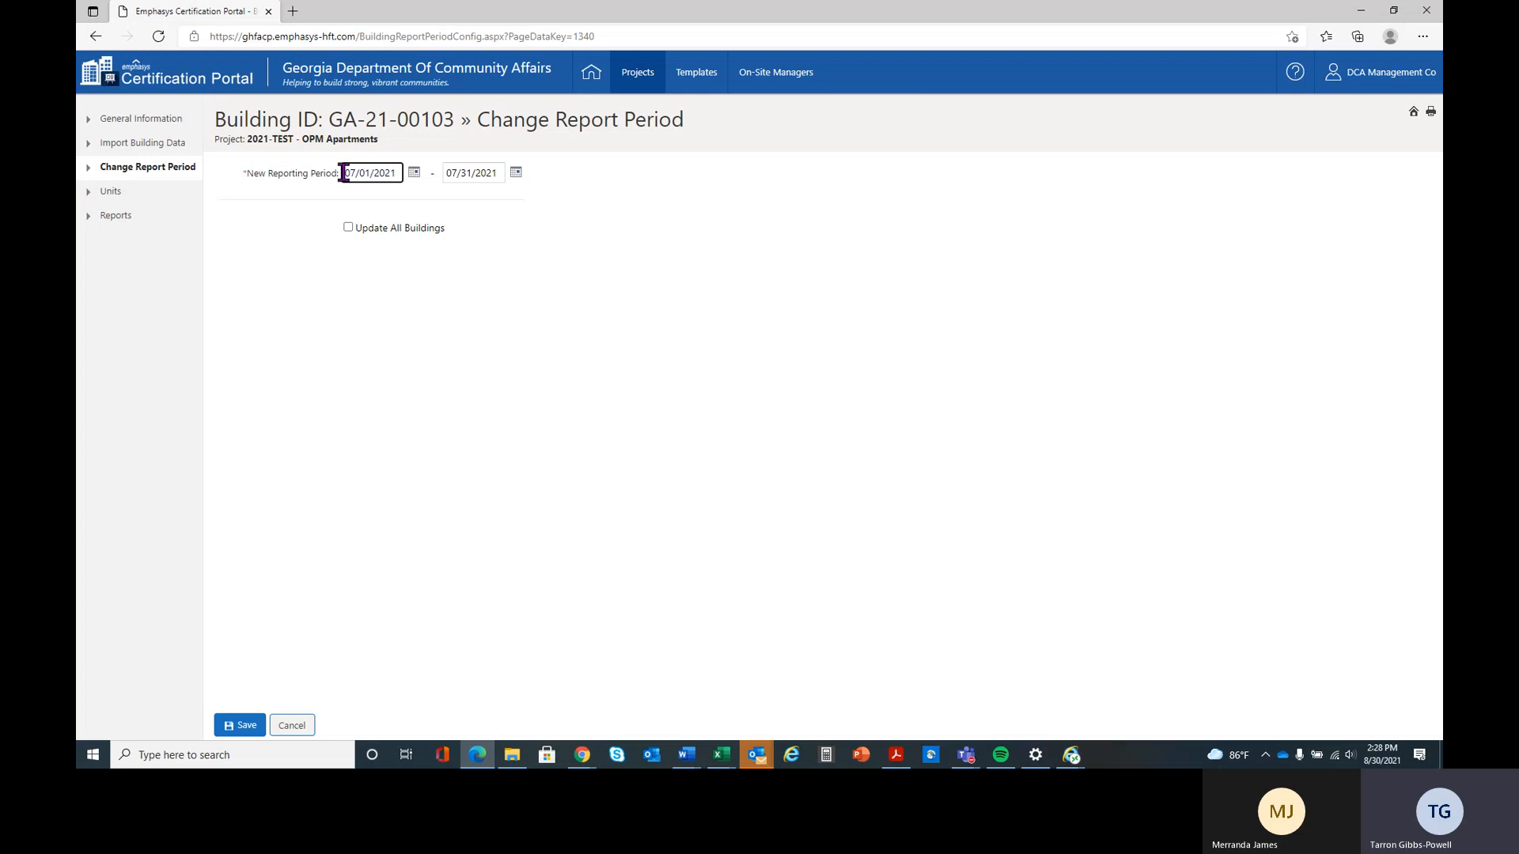
{"action": "left_click_drag", "start_coordinate": [343, 172], "coordinate": [399, 173]}
{"action": "type", "text": "090120"}
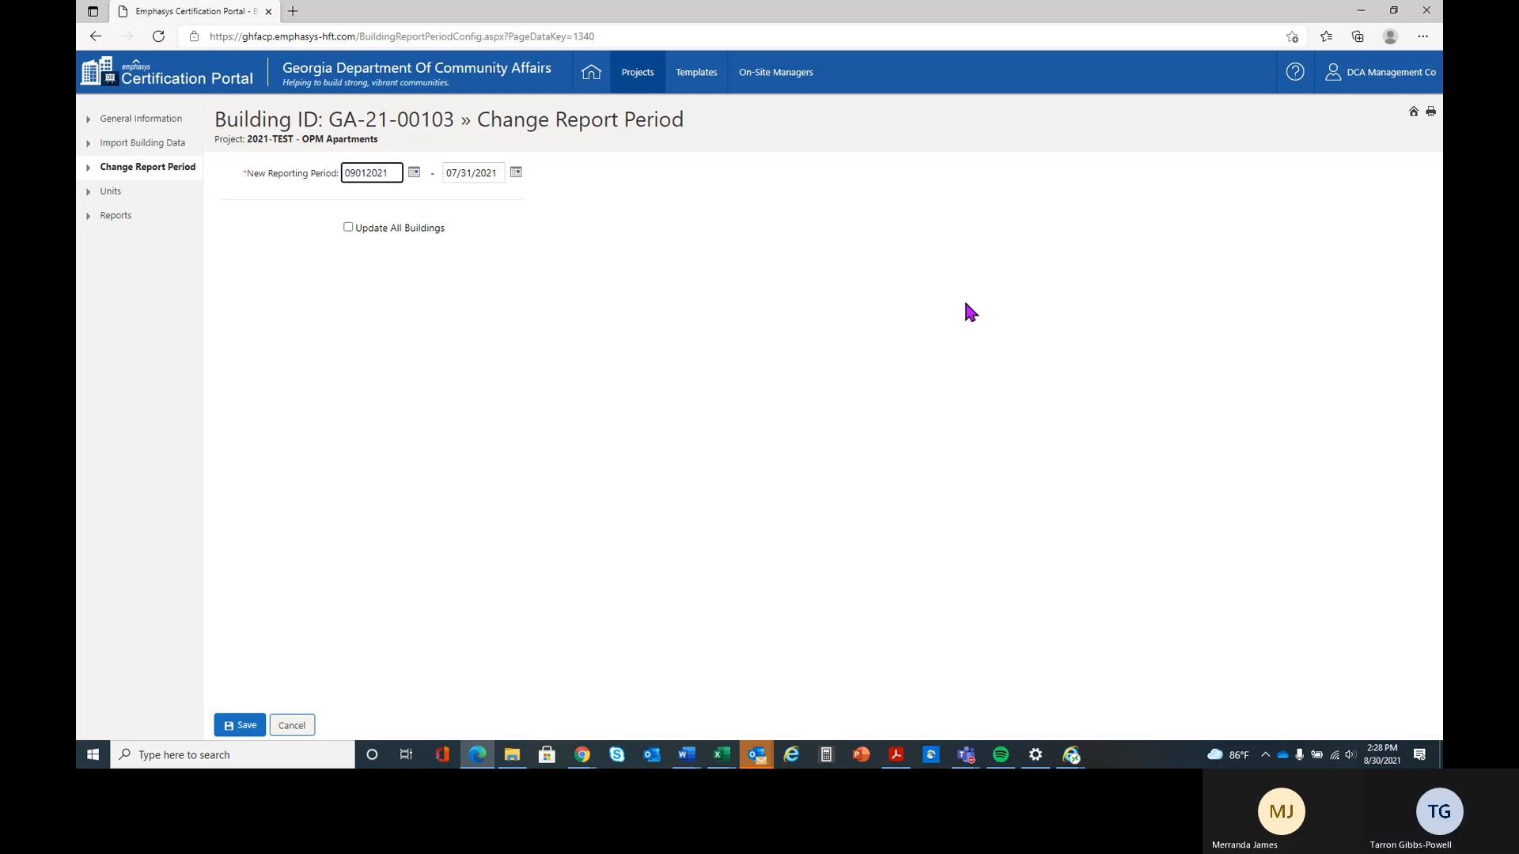
{"action": "key", "text": "Tab"}
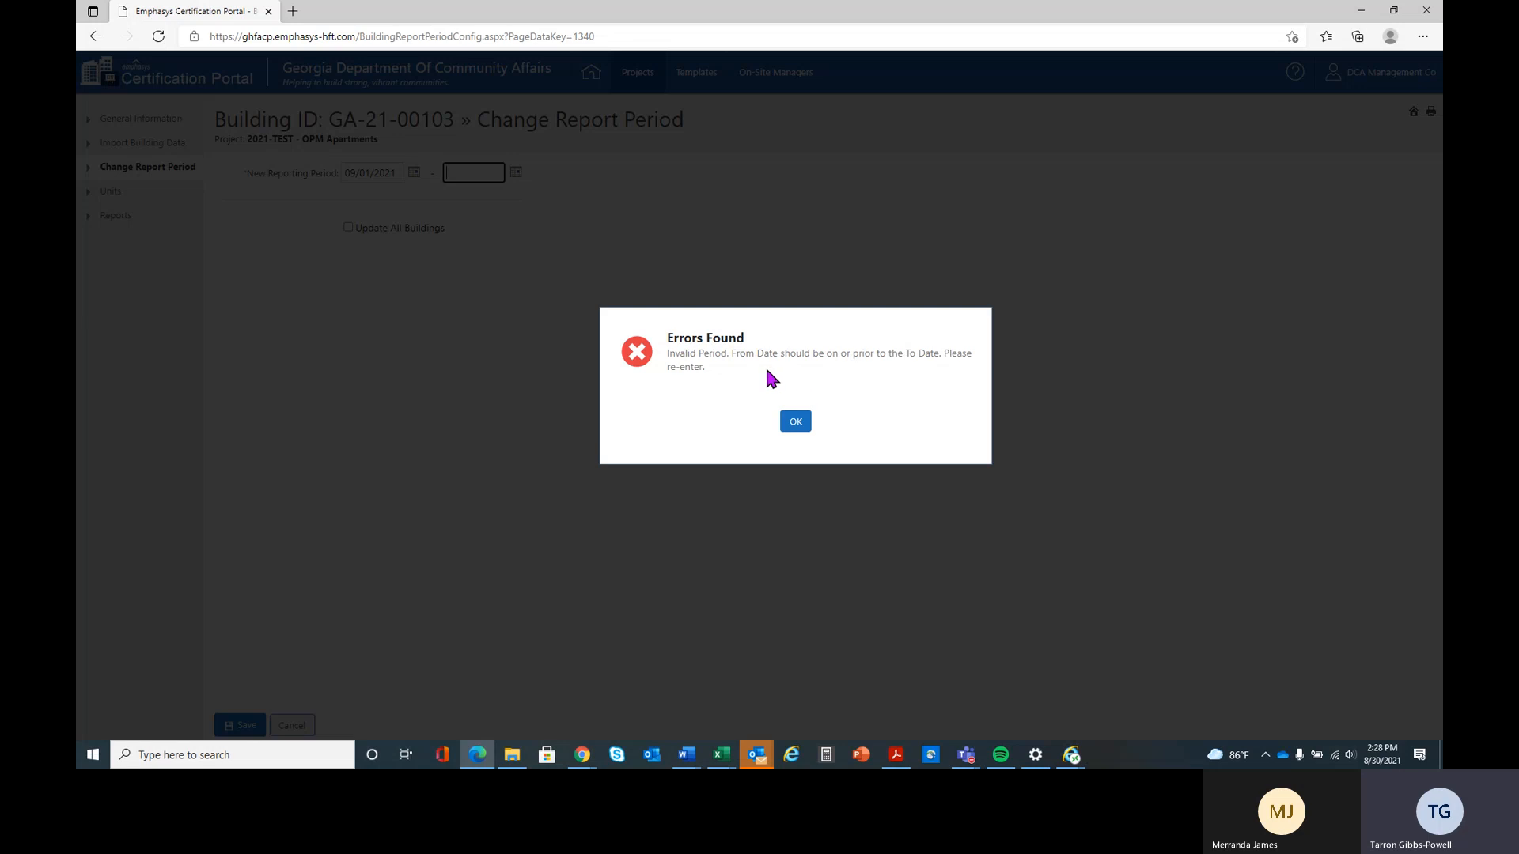
{"action": "left_click", "coordinate": [797, 427]}
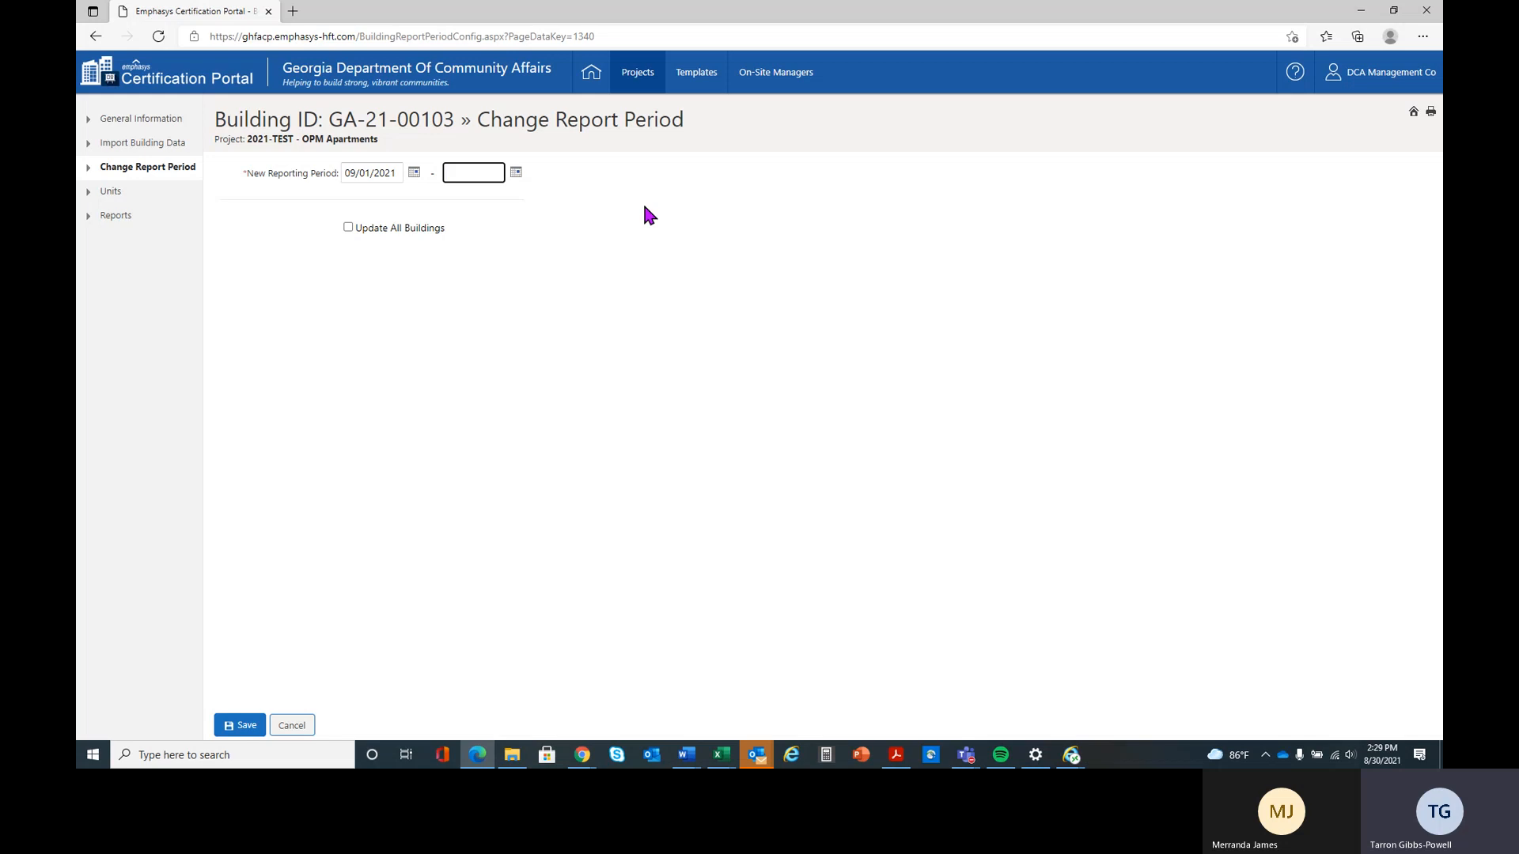
Try to save the reporting period with an end date of 09/28/2021, for this building only
{"action": "type", "text": "09"}
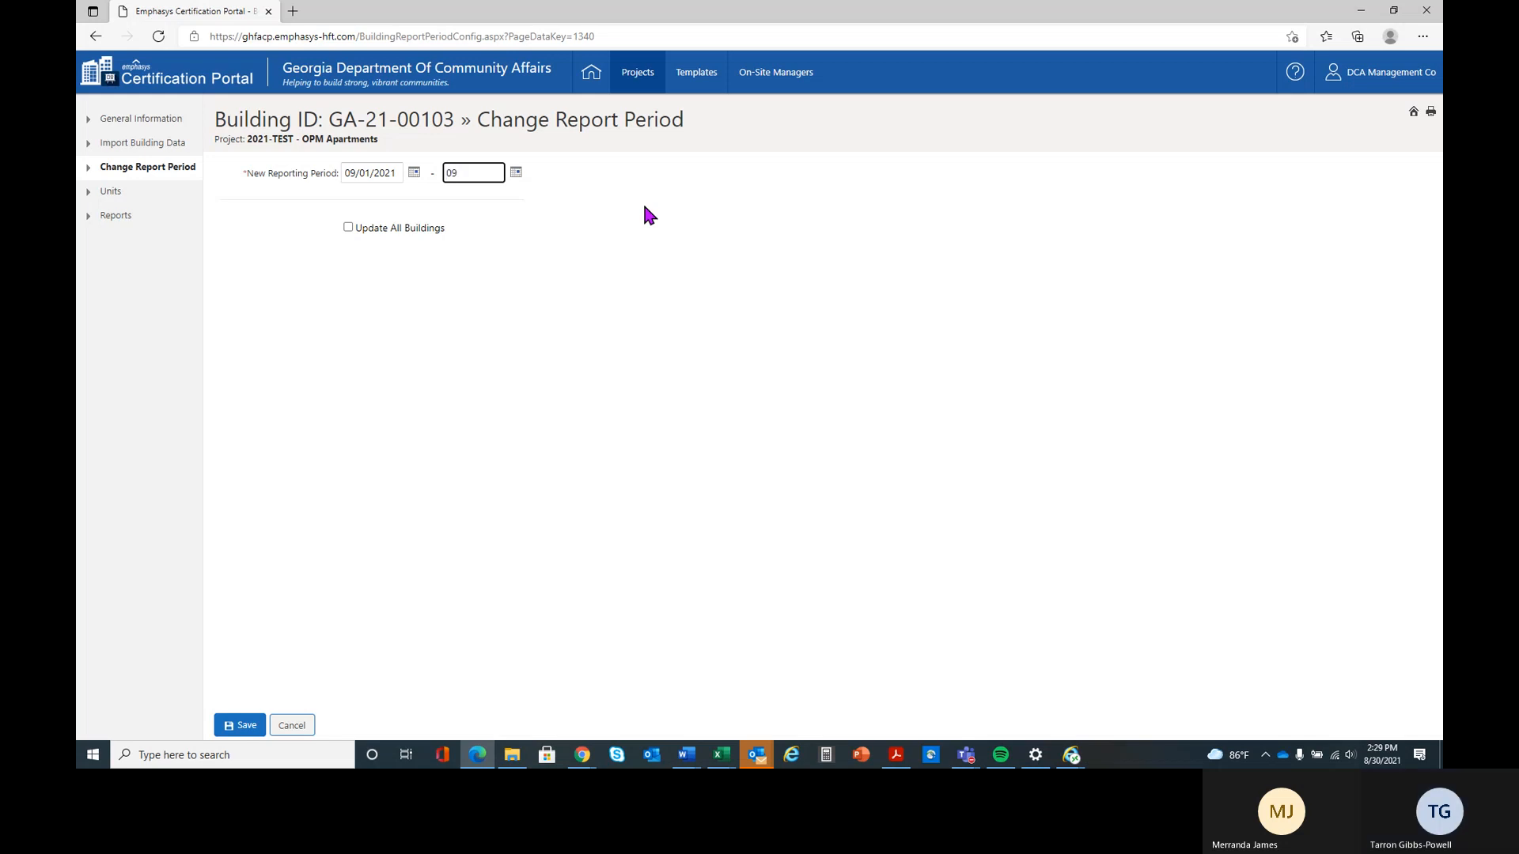
{"action": "type", "text": "282021"}
{"action": "key", "text": "Tab"}
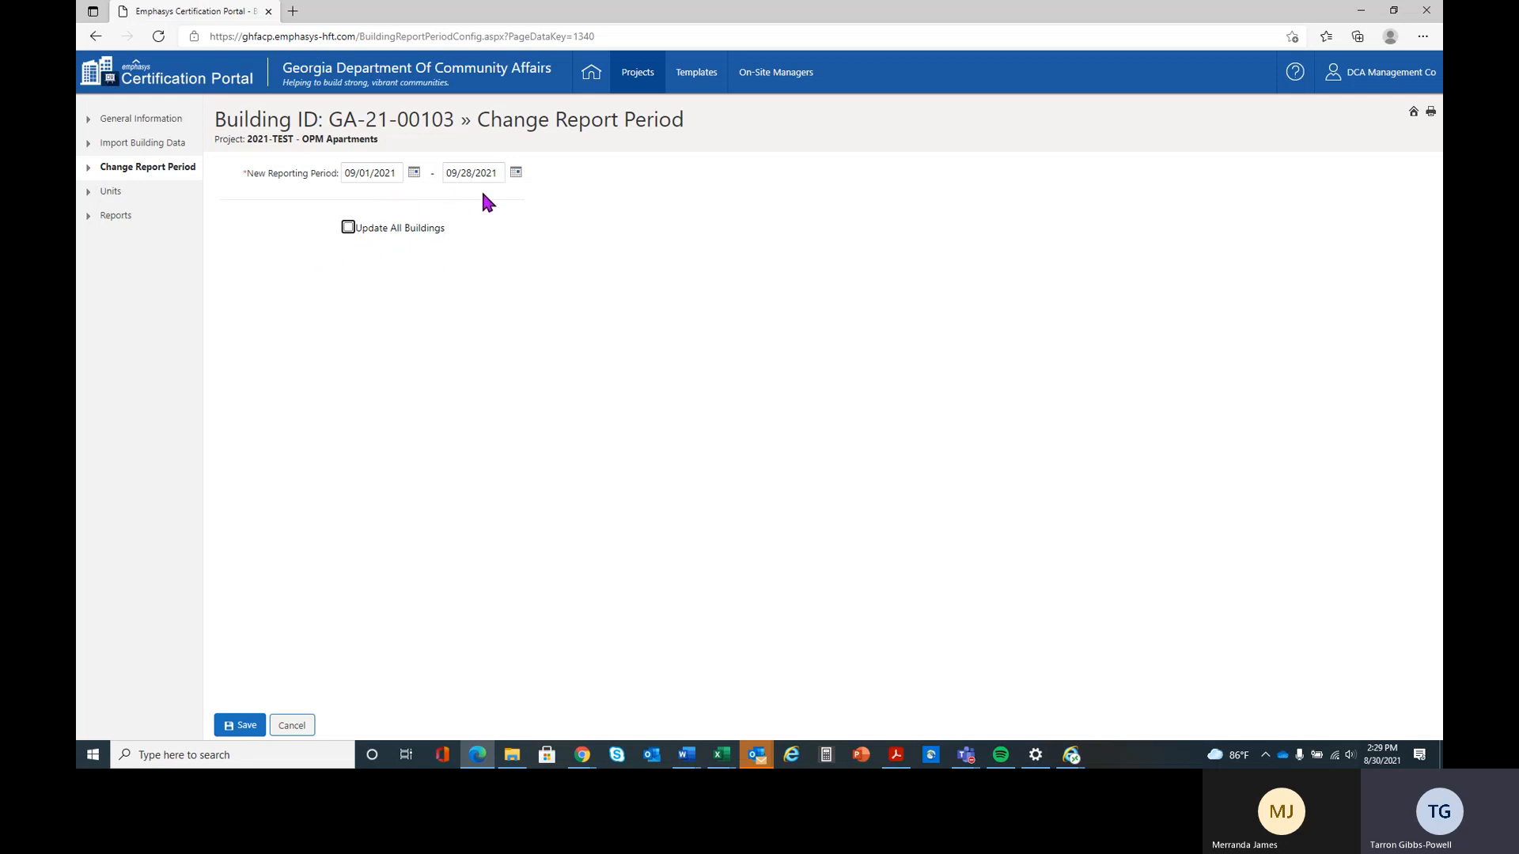
{"action": "left_click", "coordinate": [348, 230]}
{"action": "left_click", "coordinate": [349, 229]}
{"action": "left_click", "coordinate": [239, 727]}
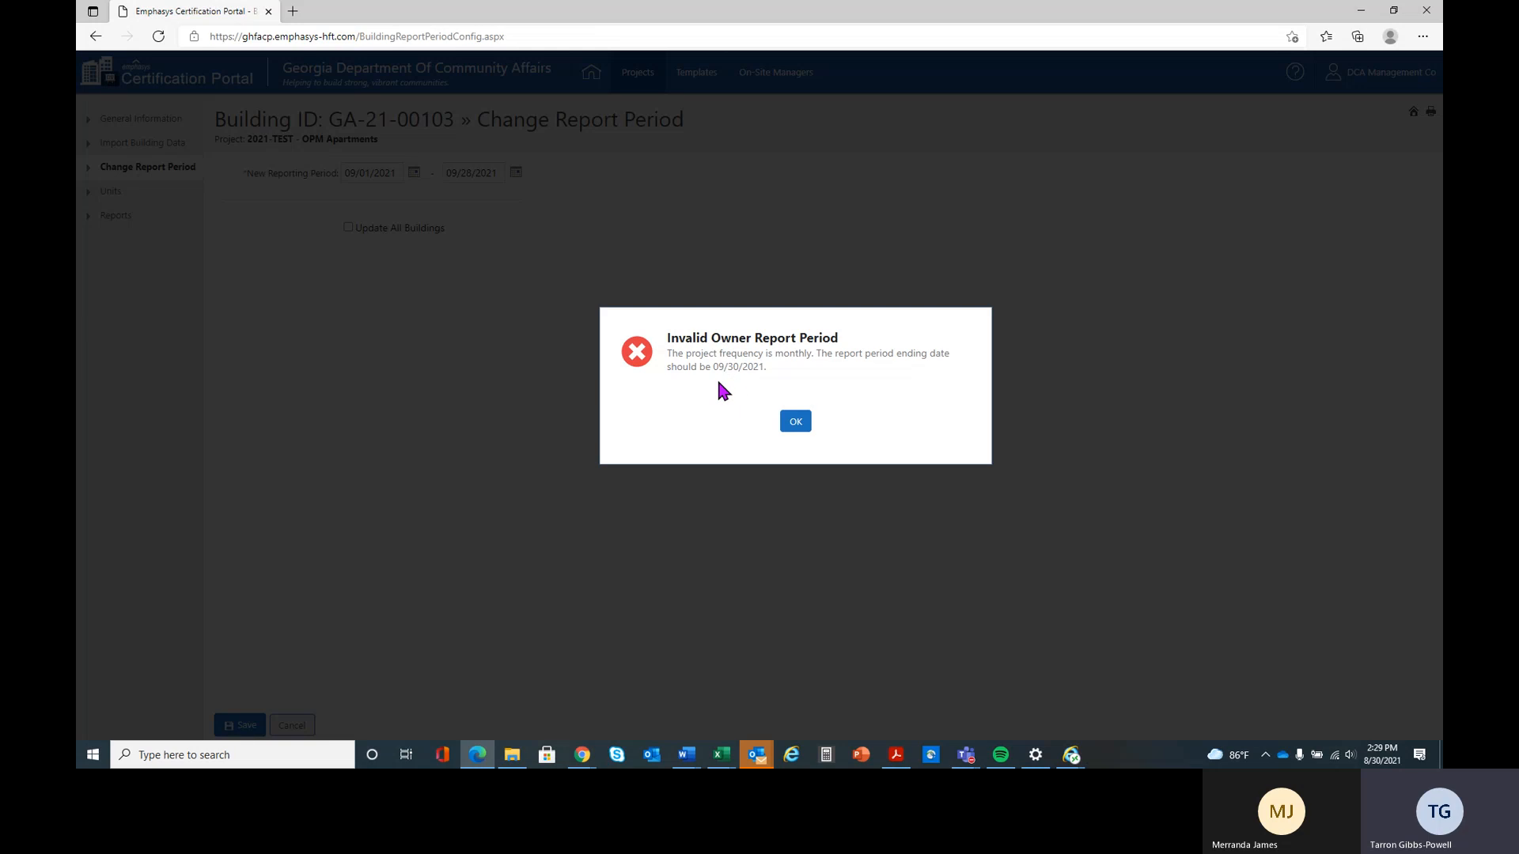
{"action": "left_click", "coordinate": [791, 423]}
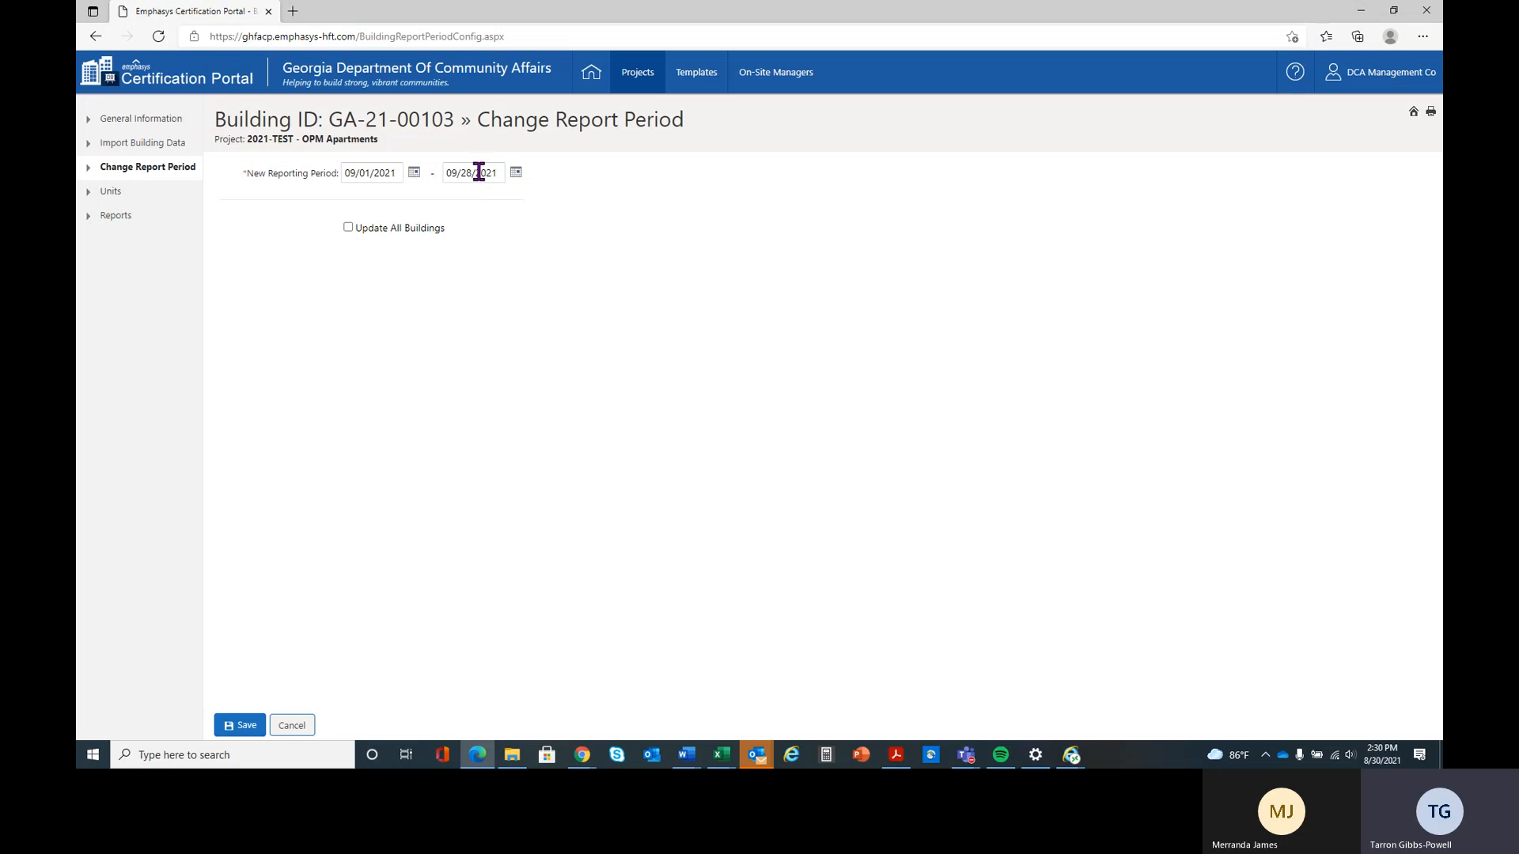
Set the reporting period's end date to 09/30/2021, save it and return to the buildings list
{"action": "left_click_drag", "start_coordinate": [502, 173], "coordinate": [424, 171]}
{"action": "type", "text": "09302021"}
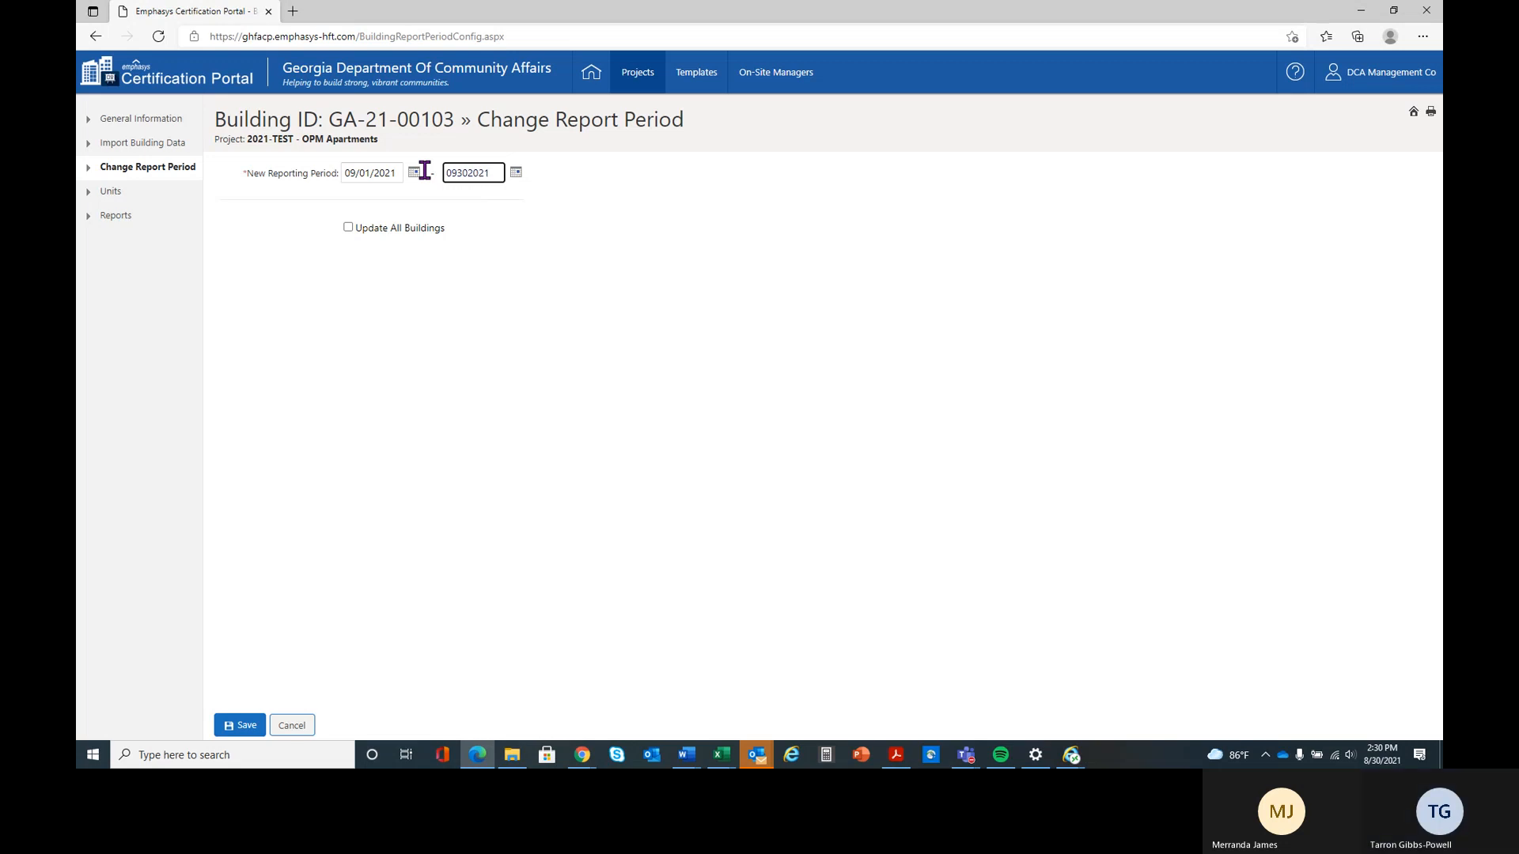
{"action": "key", "text": "Tab"}
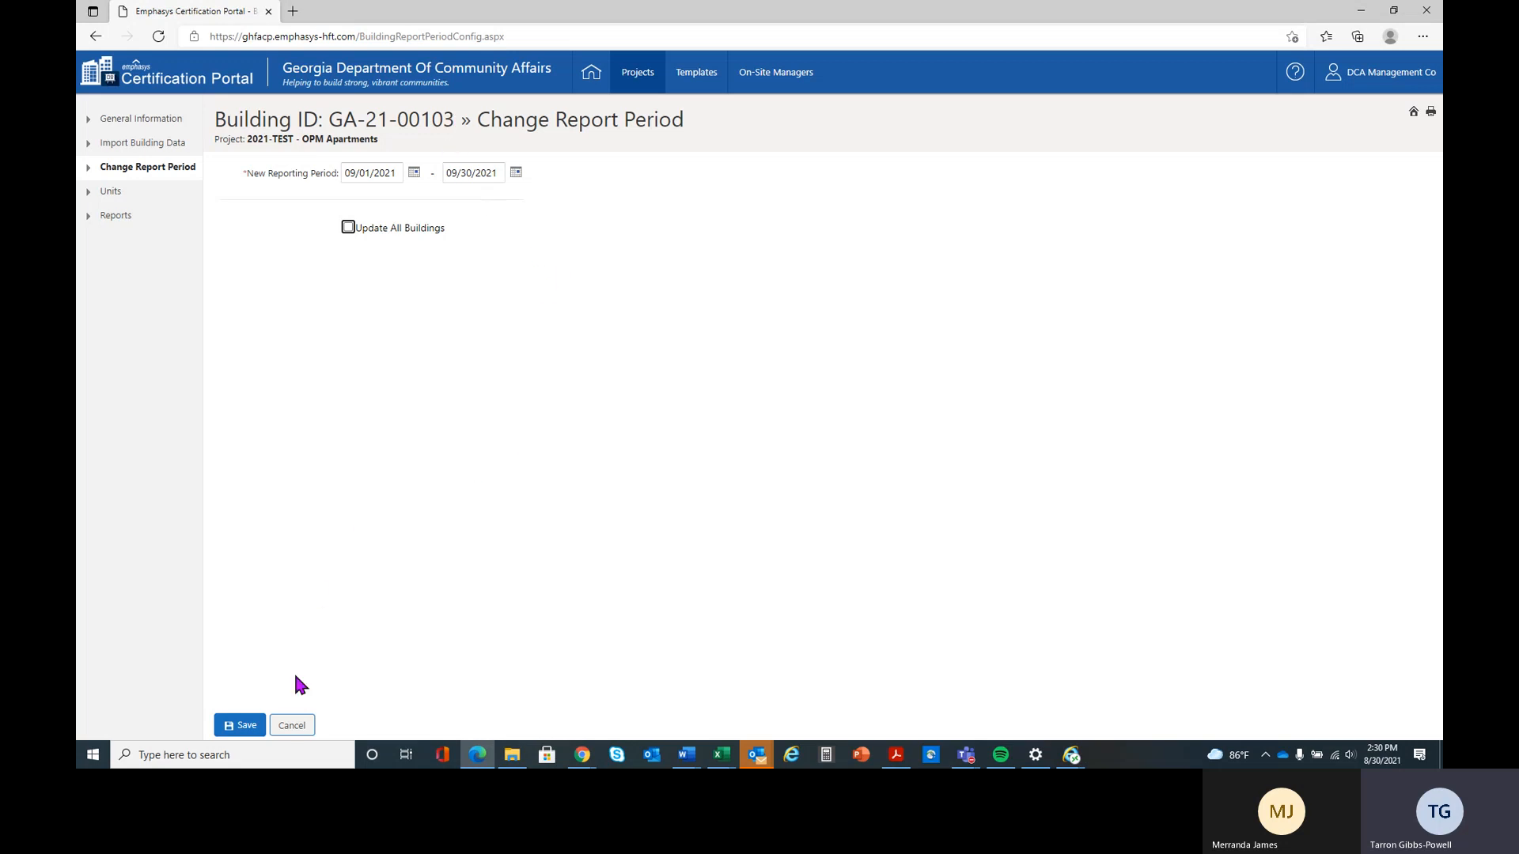
{"action": "left_click", "coordinate": [240, 726]}
{"action": "left_click", "coordinate": [292, 725]}
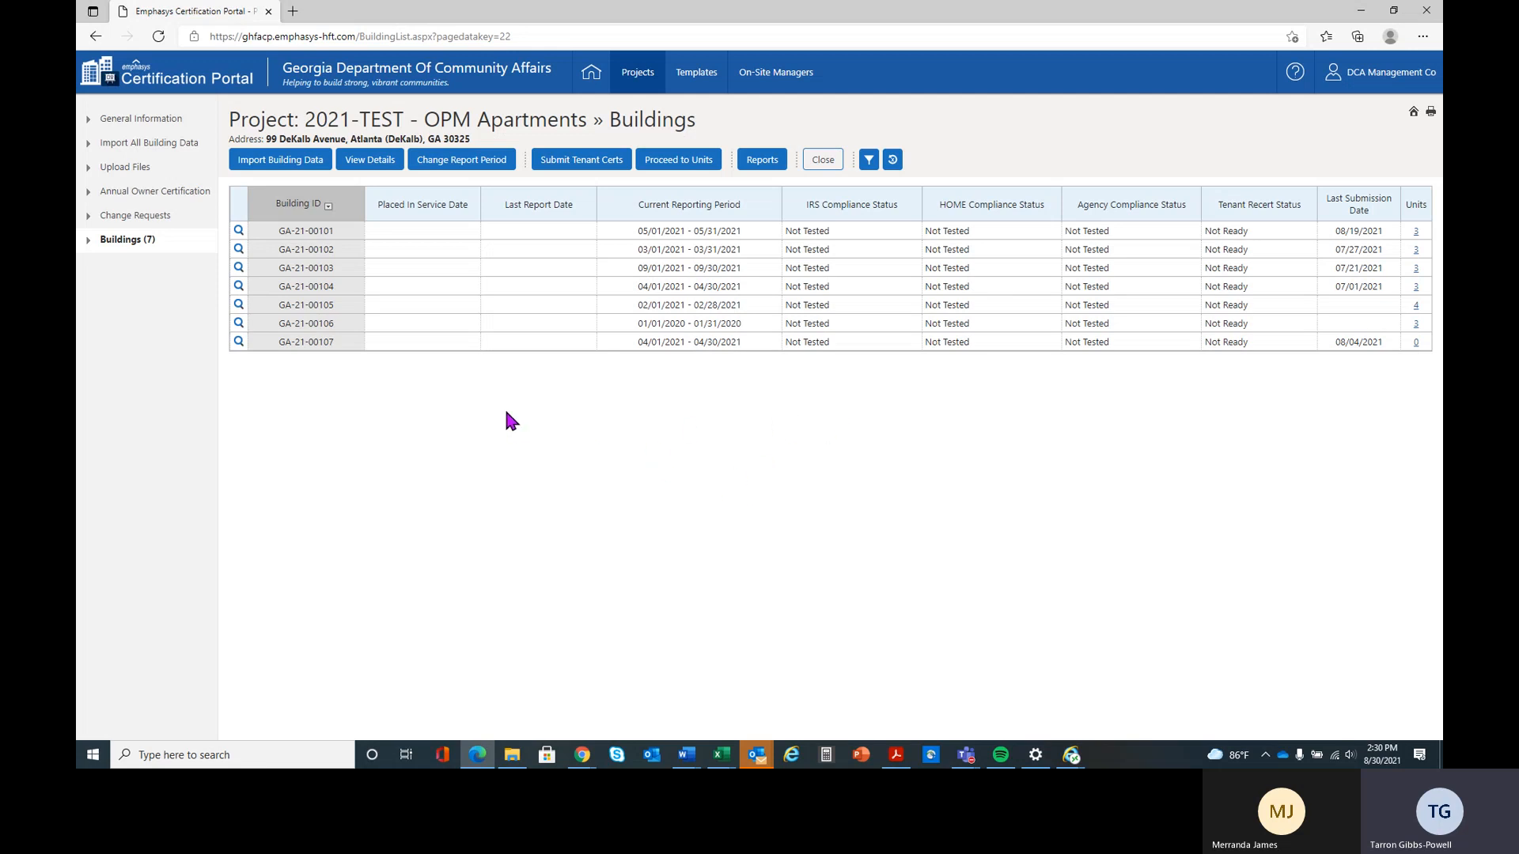
Open the units of building GA-21-00106 and start a new tenant certification for unit 602
{"action": "left_click", "coordinate": [436, 333]}
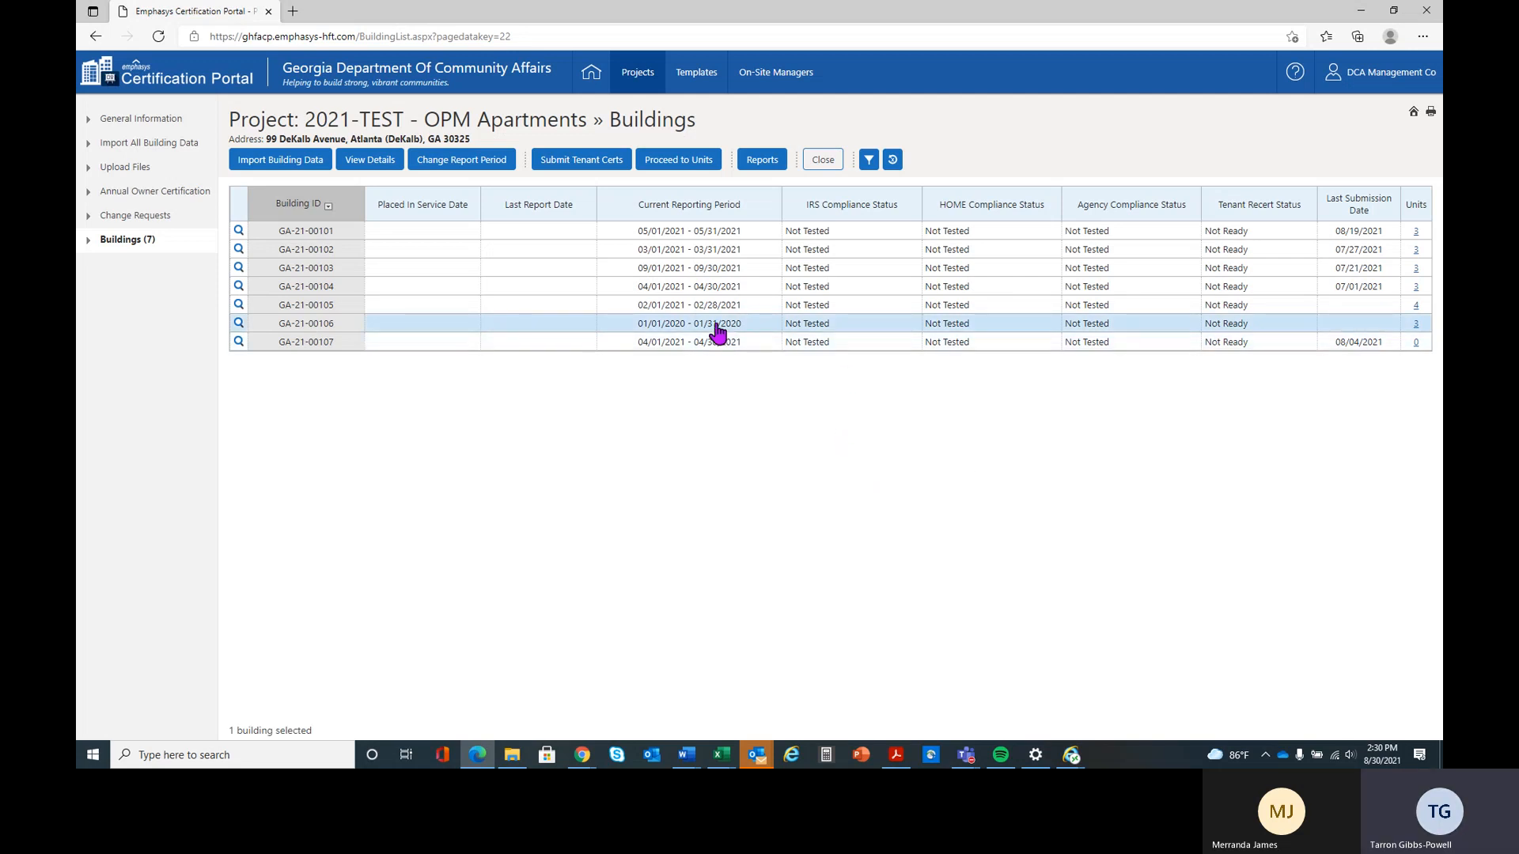
{"action": "left_click", "coordinate": [679, 162]}
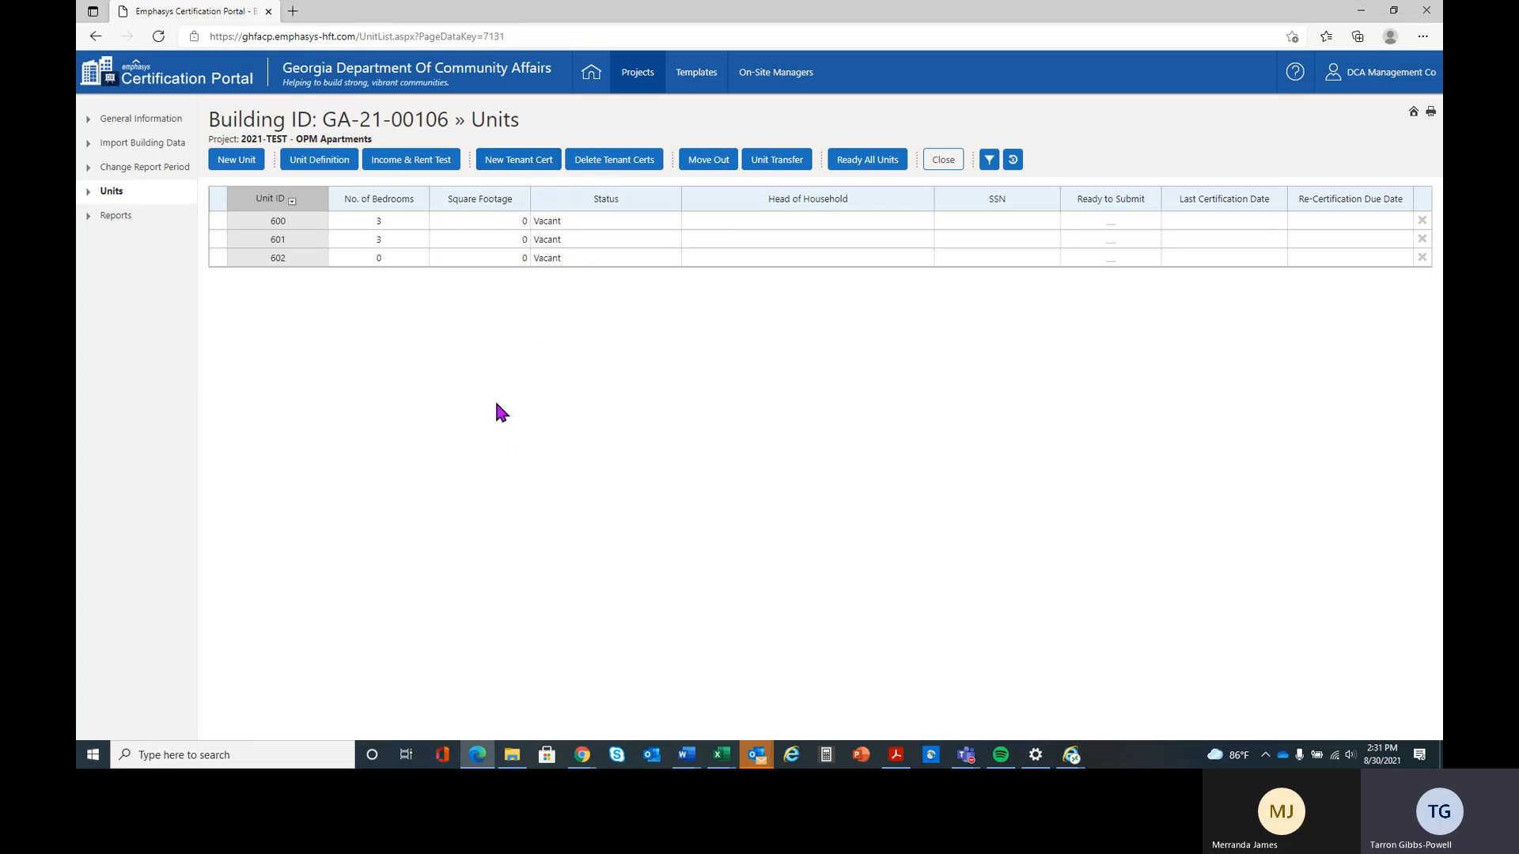
{"action": "left_click", "coordinate": [412, 261]}
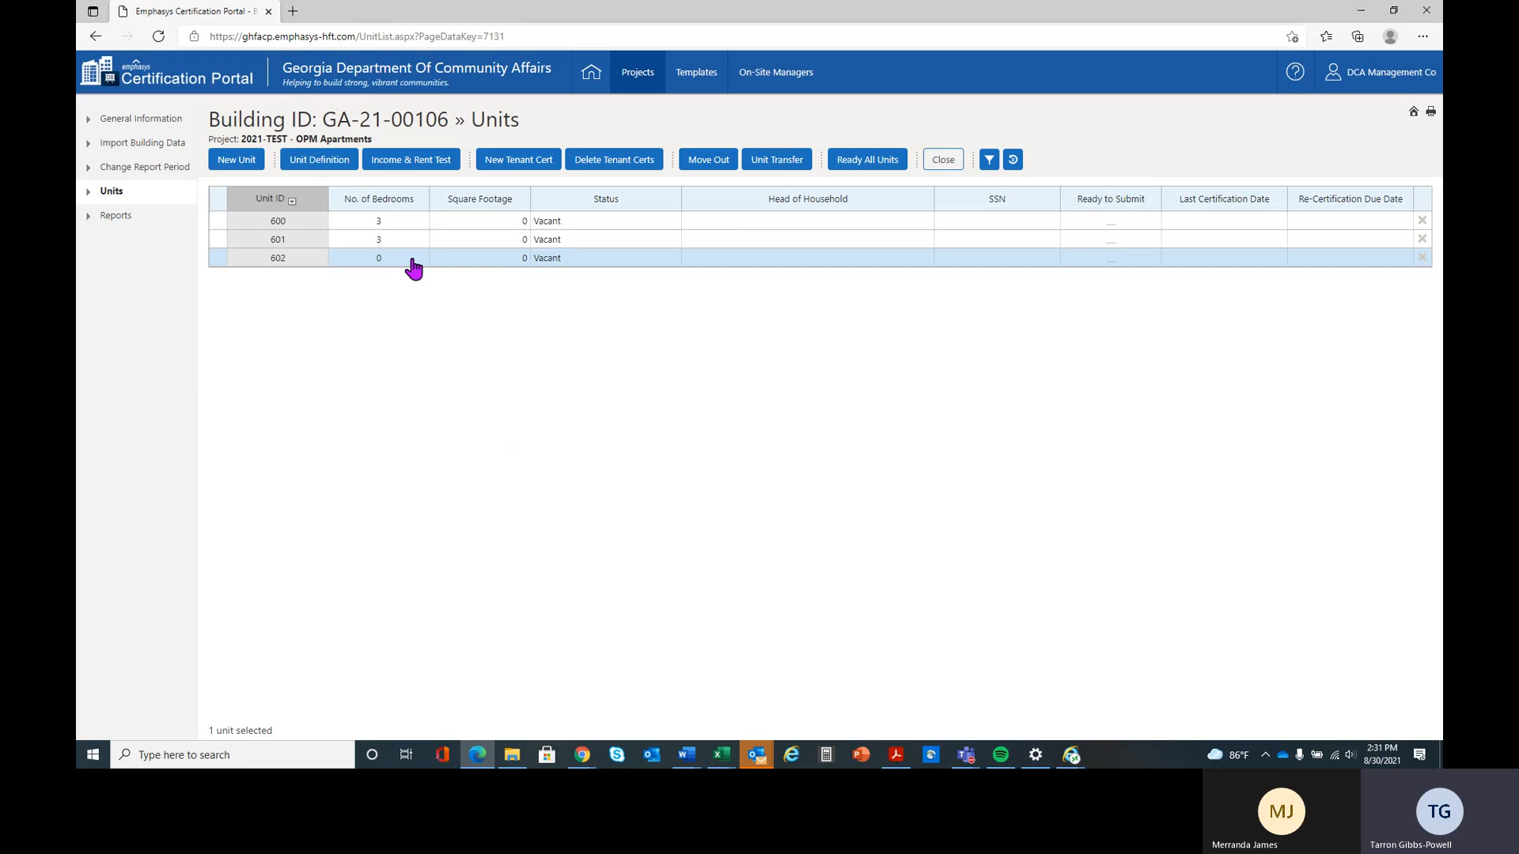
{"action": "left_click", "coordinate": [524, 162]}
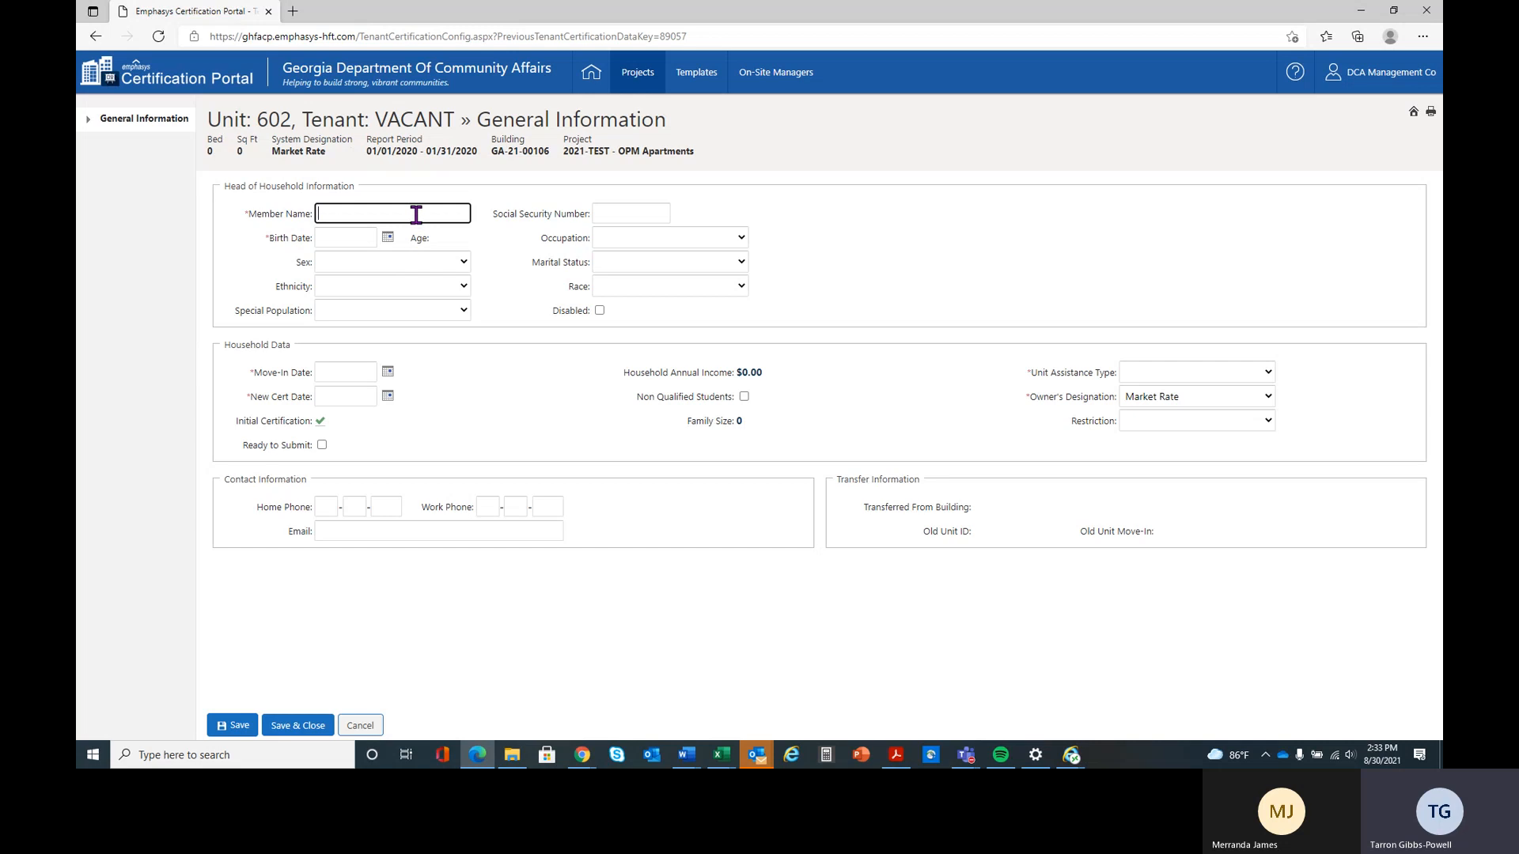
Enter the head of household's member name and Social Security number
{"action": "type", "text": "Geo"}
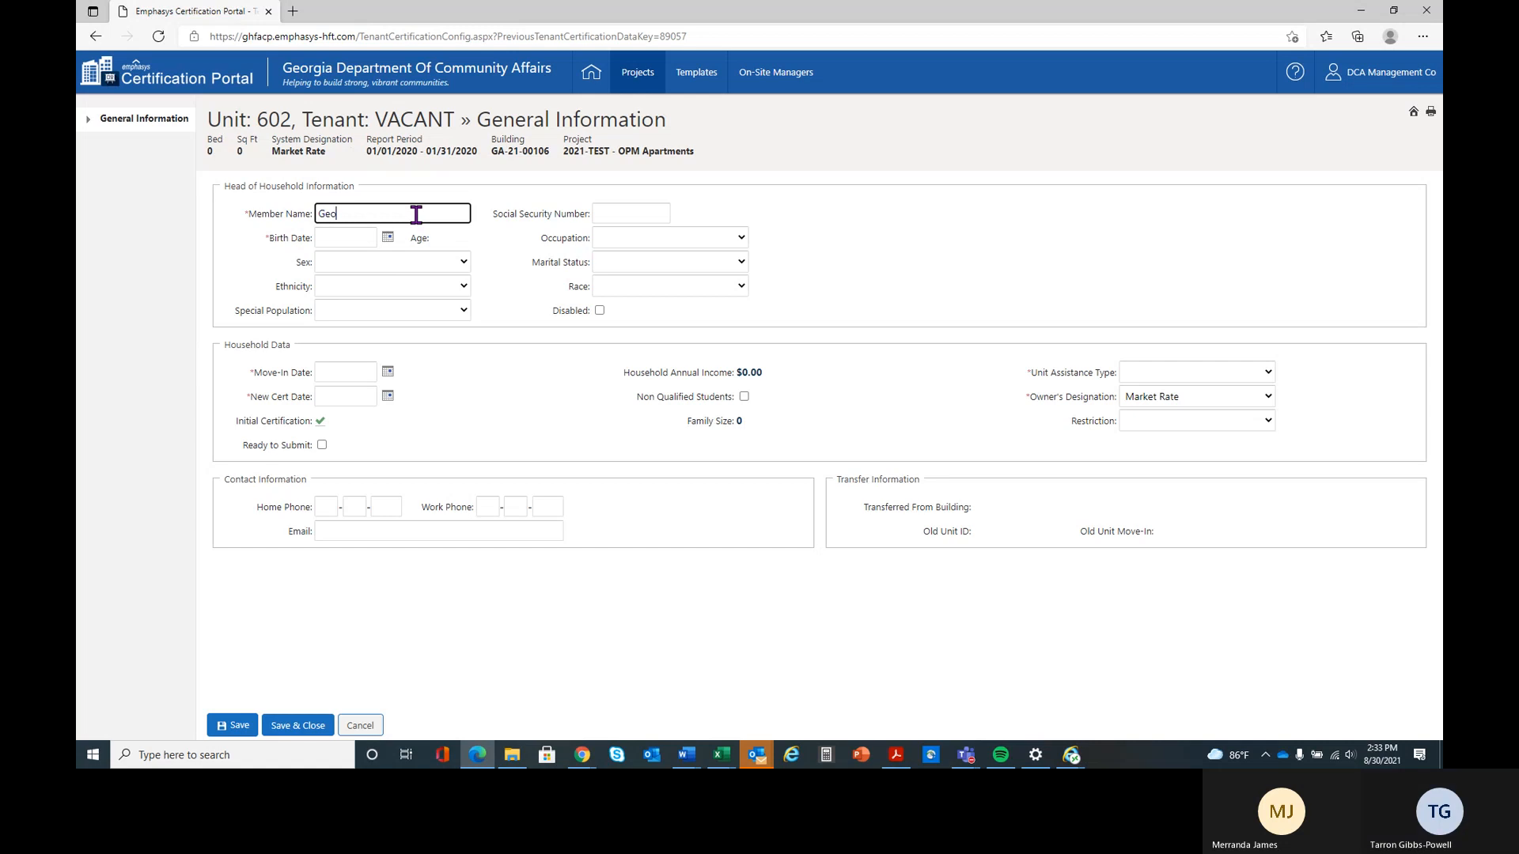
{"action": "type", "text": "rgia Peach"}
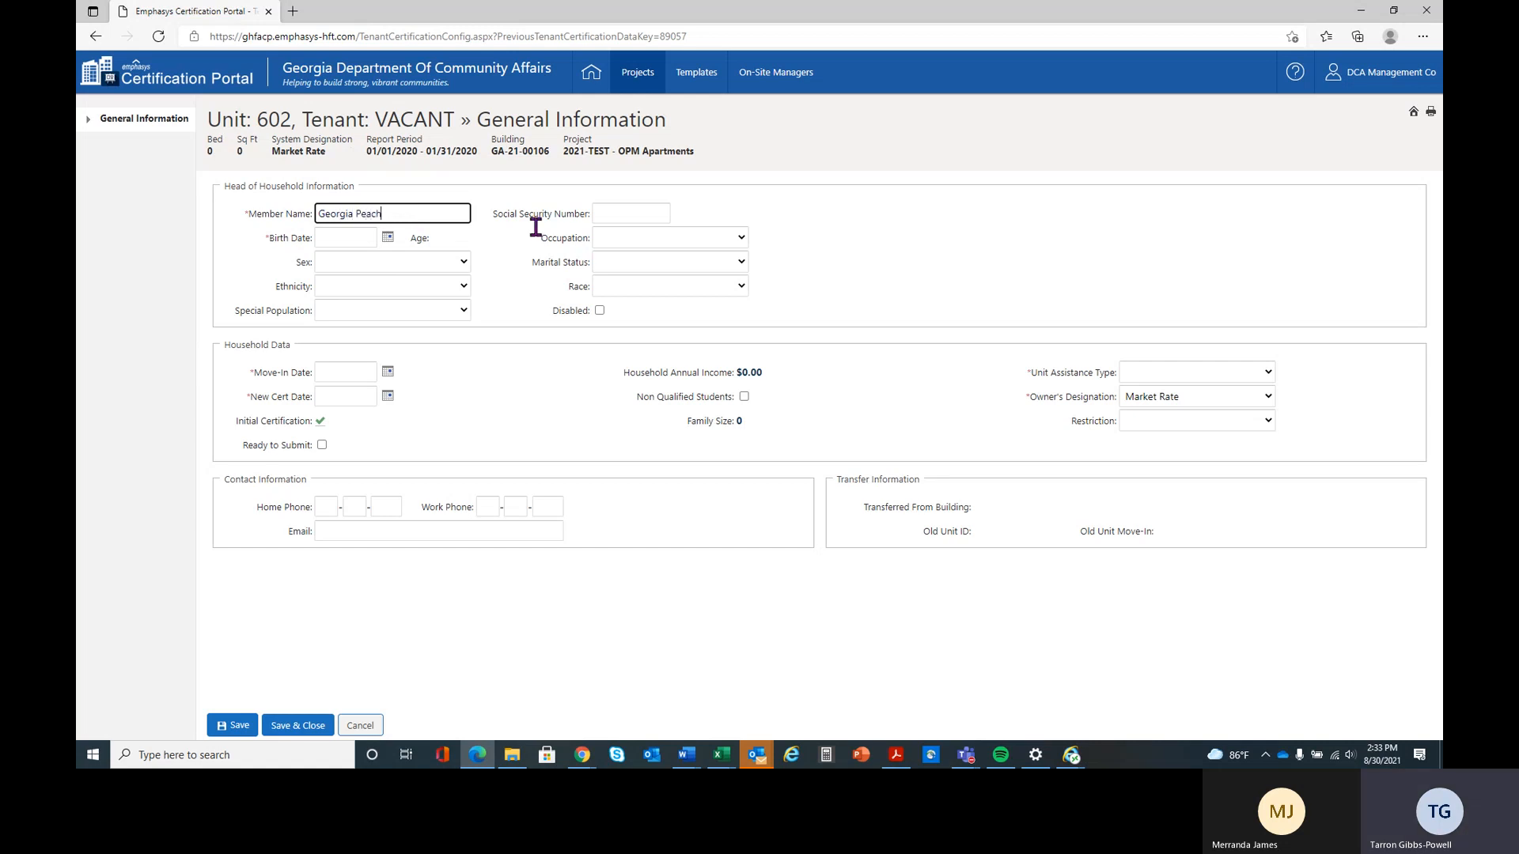
{"action": "left_click", "coordinate": [621, 212]}
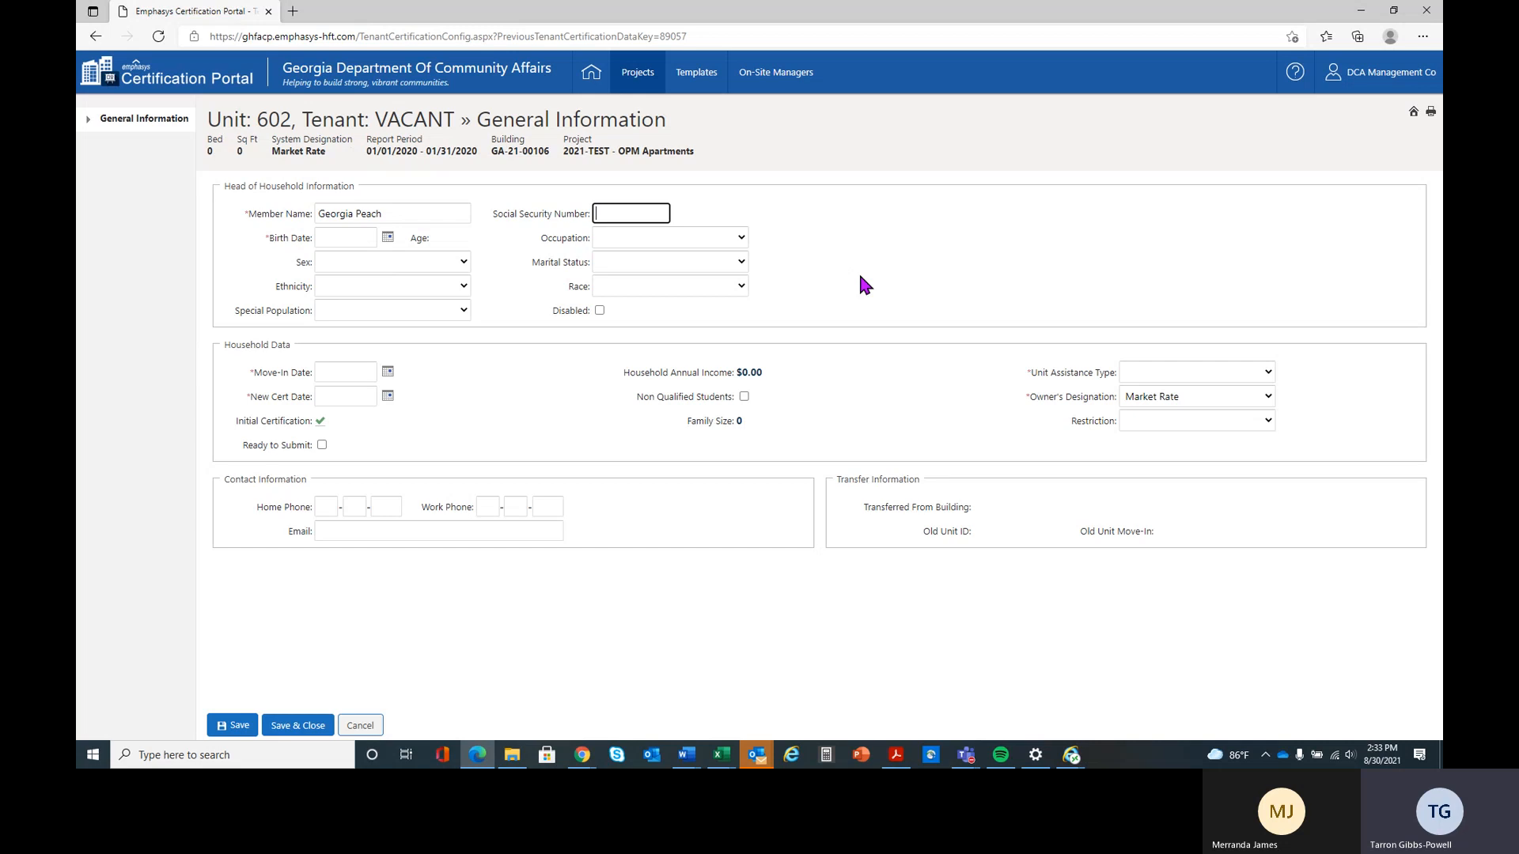
{"action": "type", "text": "123"}
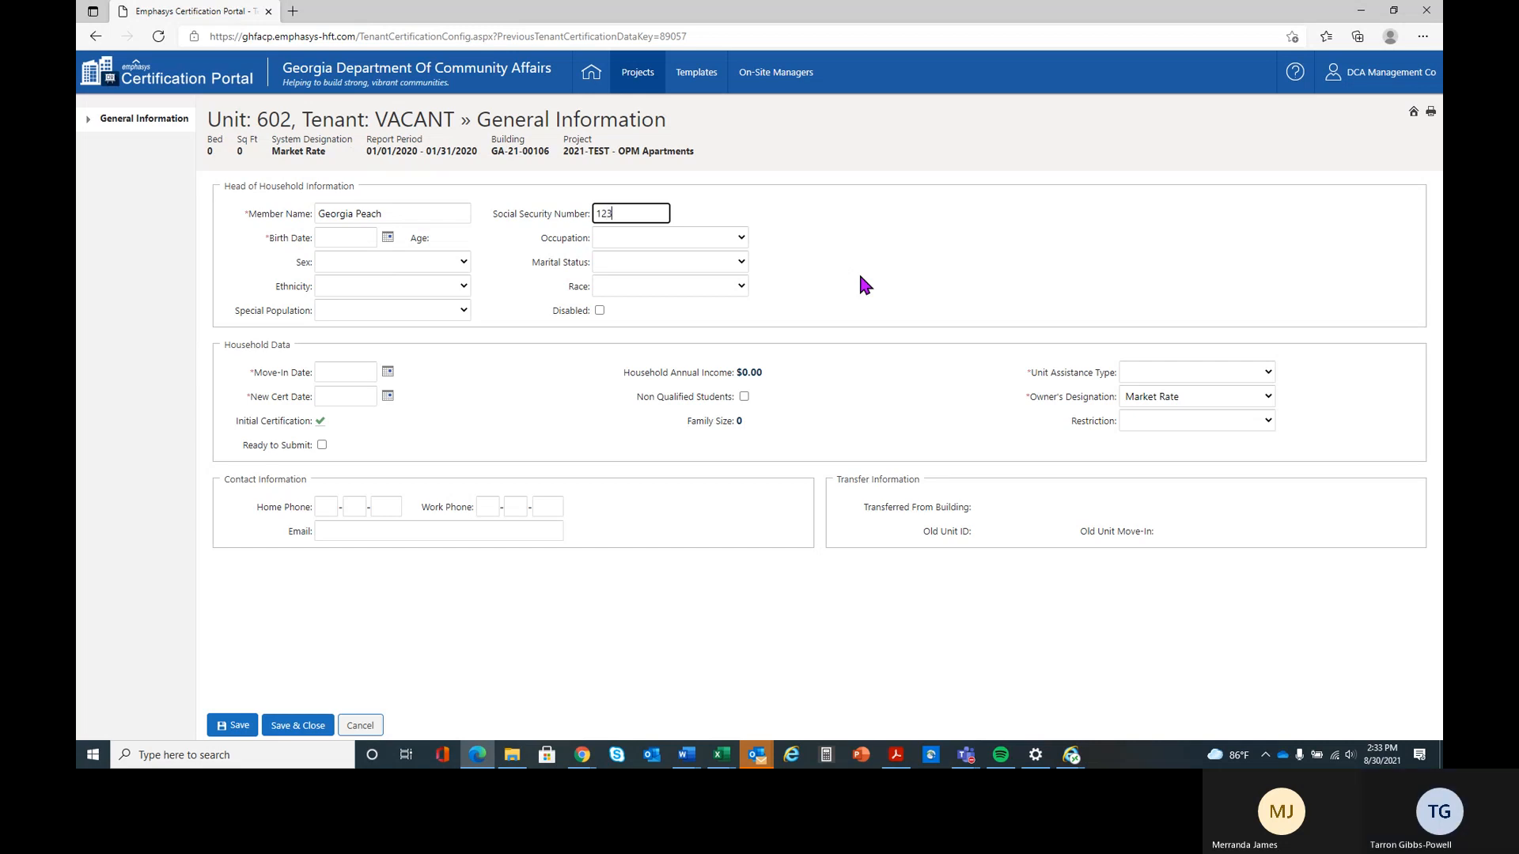
{"action": "type", "text": "457896"}
{"action": "key", "text": "Tab"}
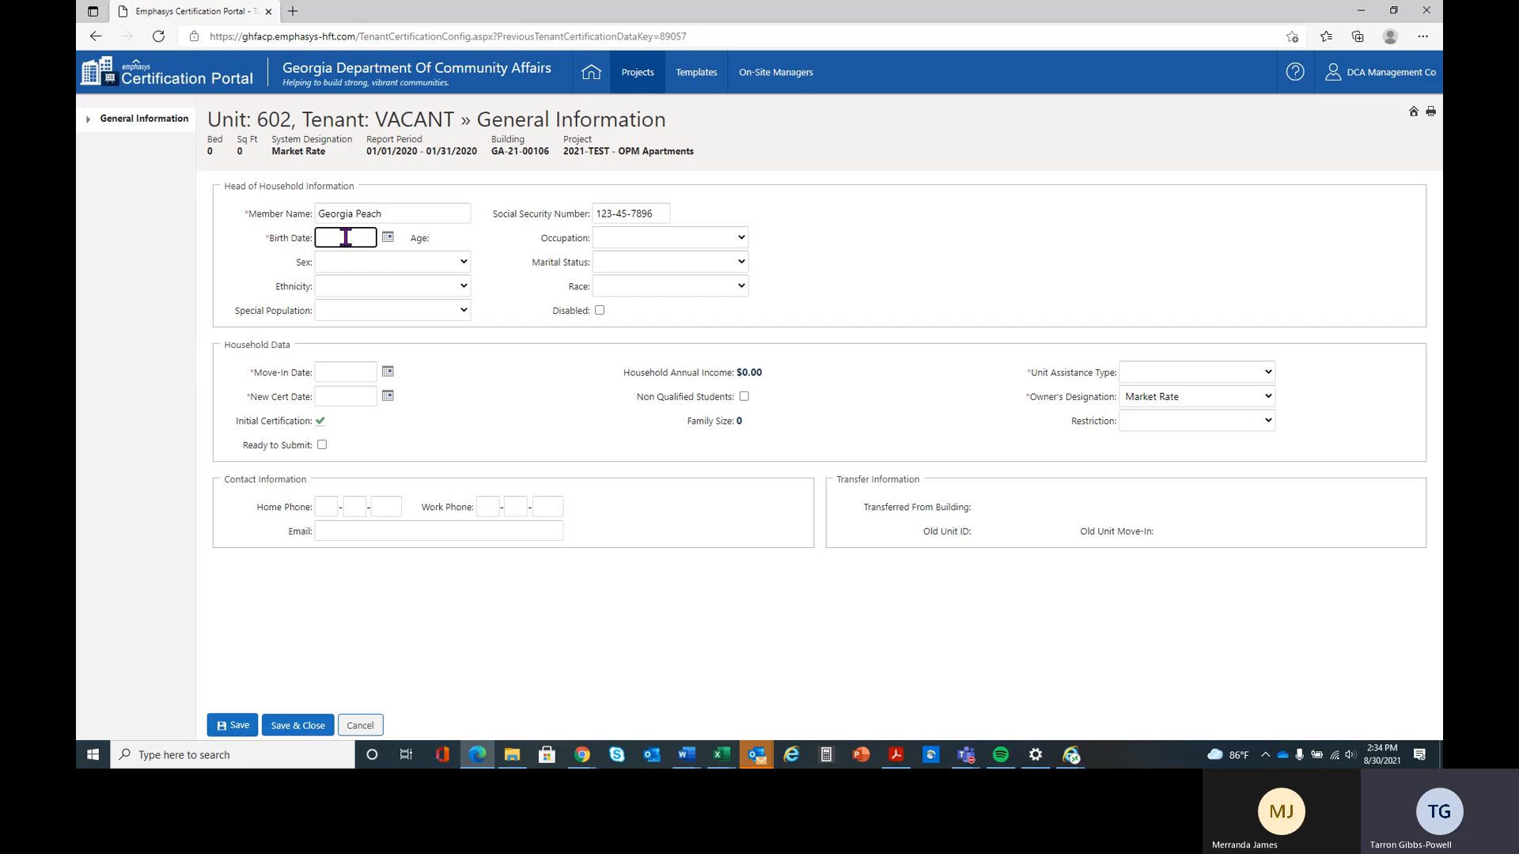
Enter the head of household's birth date and set the occupation to Technical/Professional
{"action": "type", "text": "03/15"}
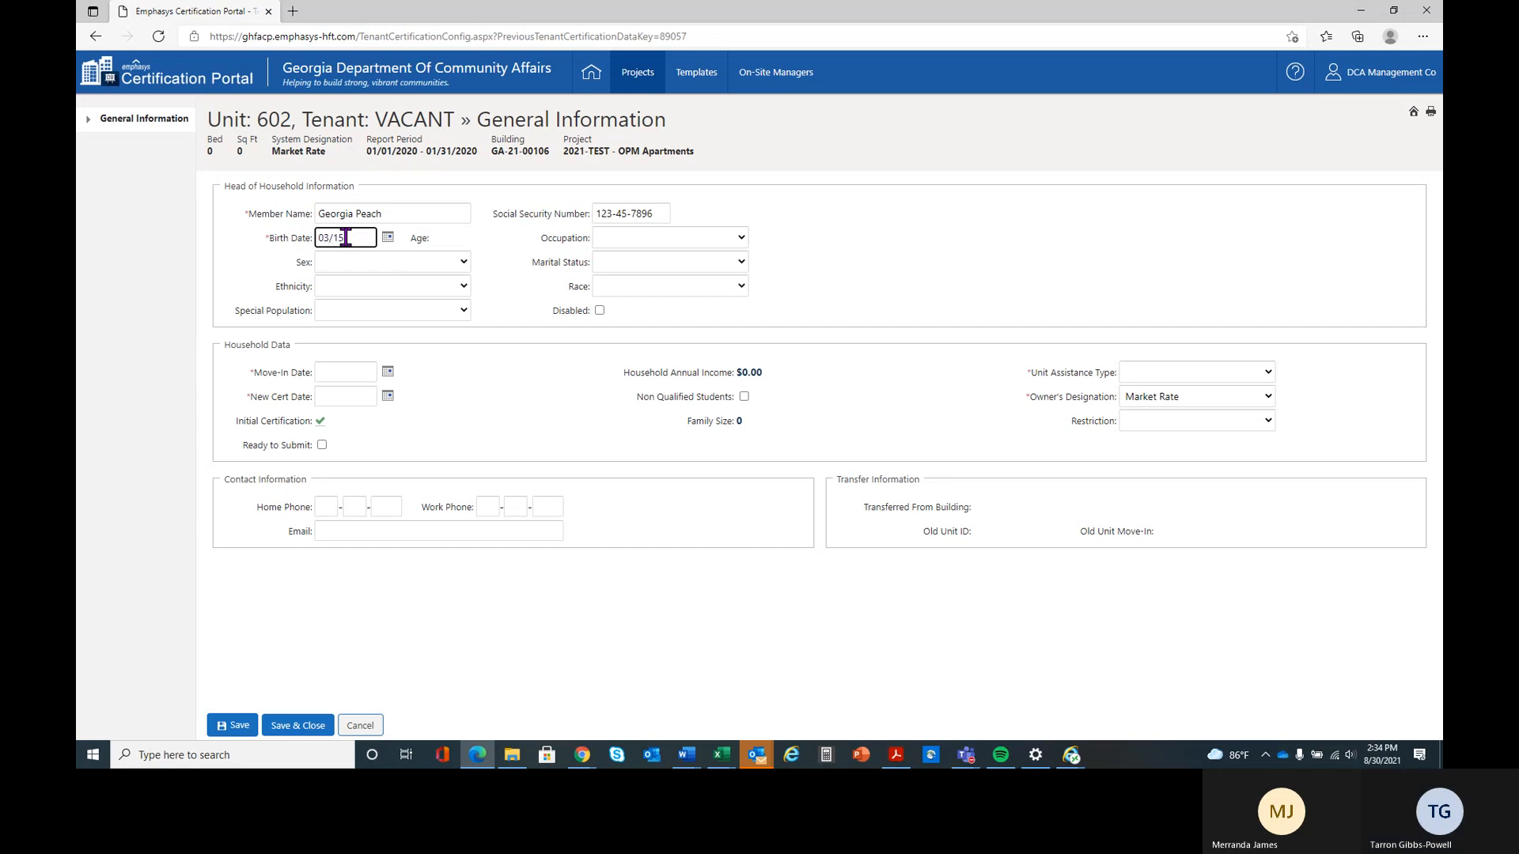
{"action": "type", "text": "/19"}
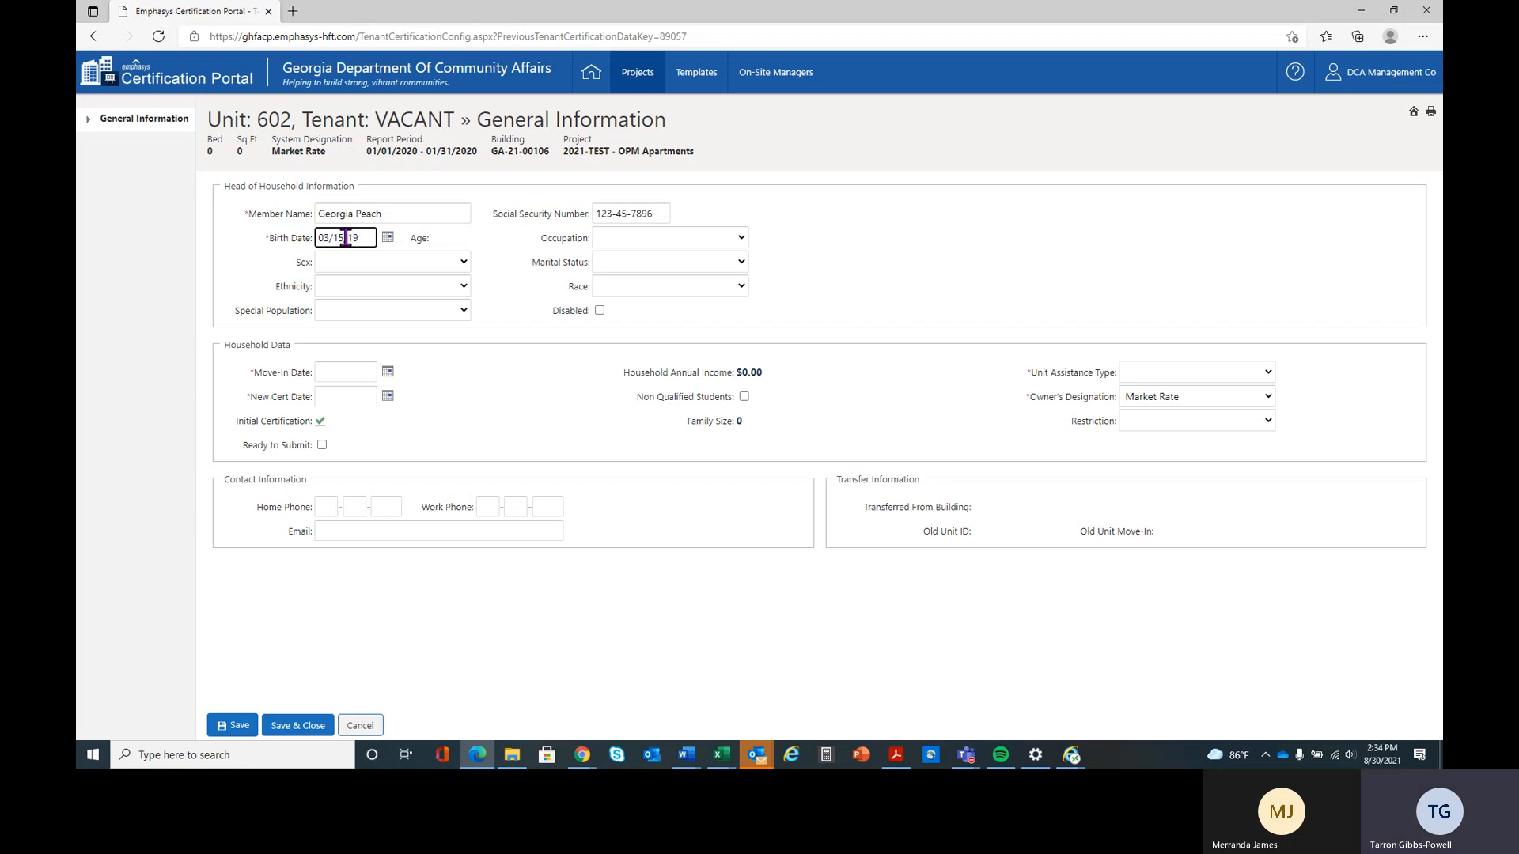
{"action": "type", "text": "77"}
{"action": "key", "text": "Tab"}
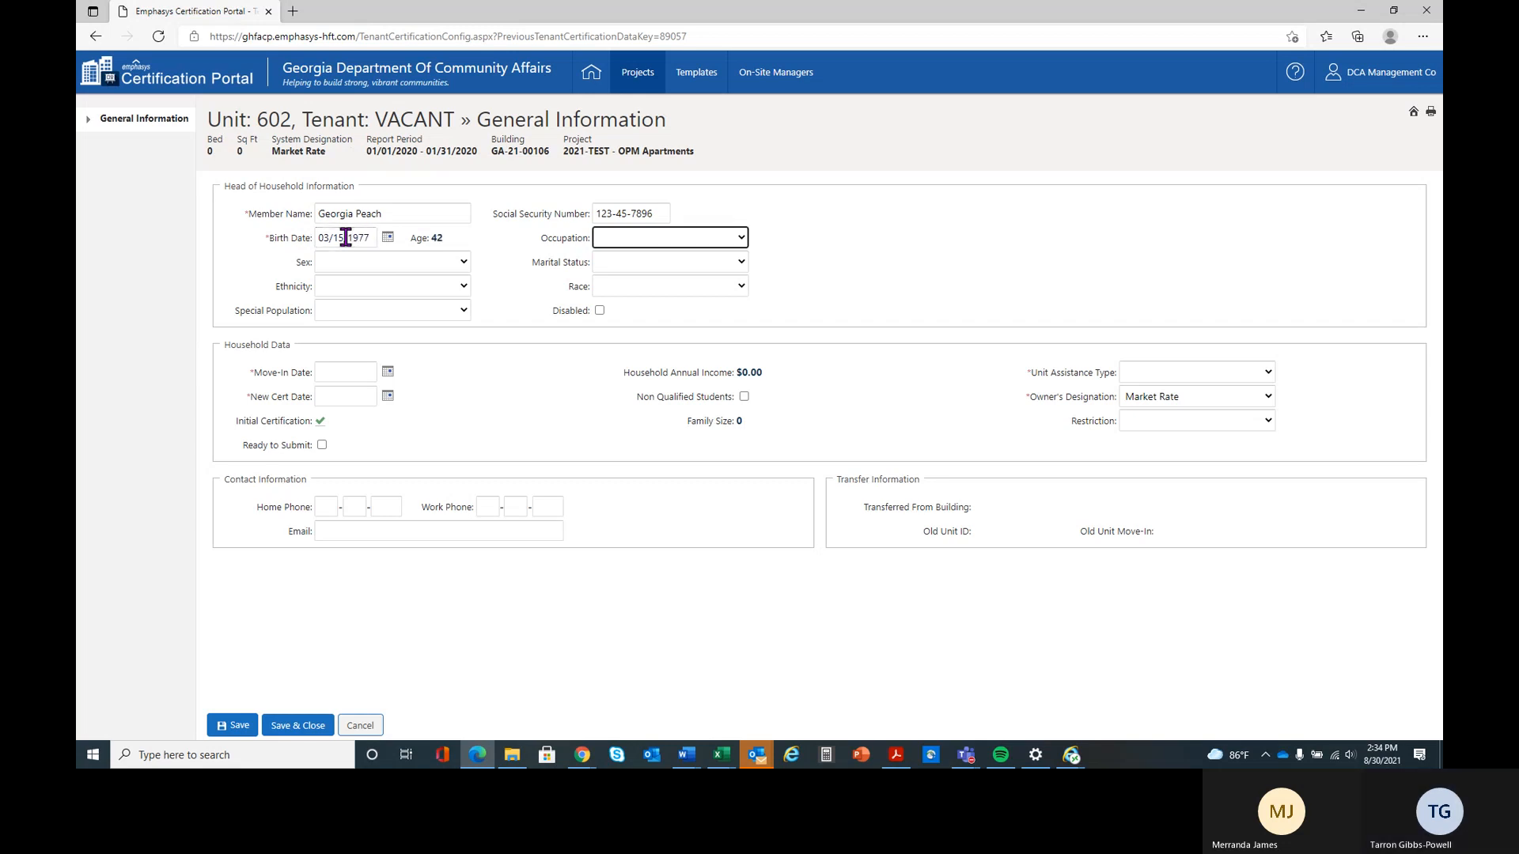
{"action": "left_click", "coordinate": [742, 237]}
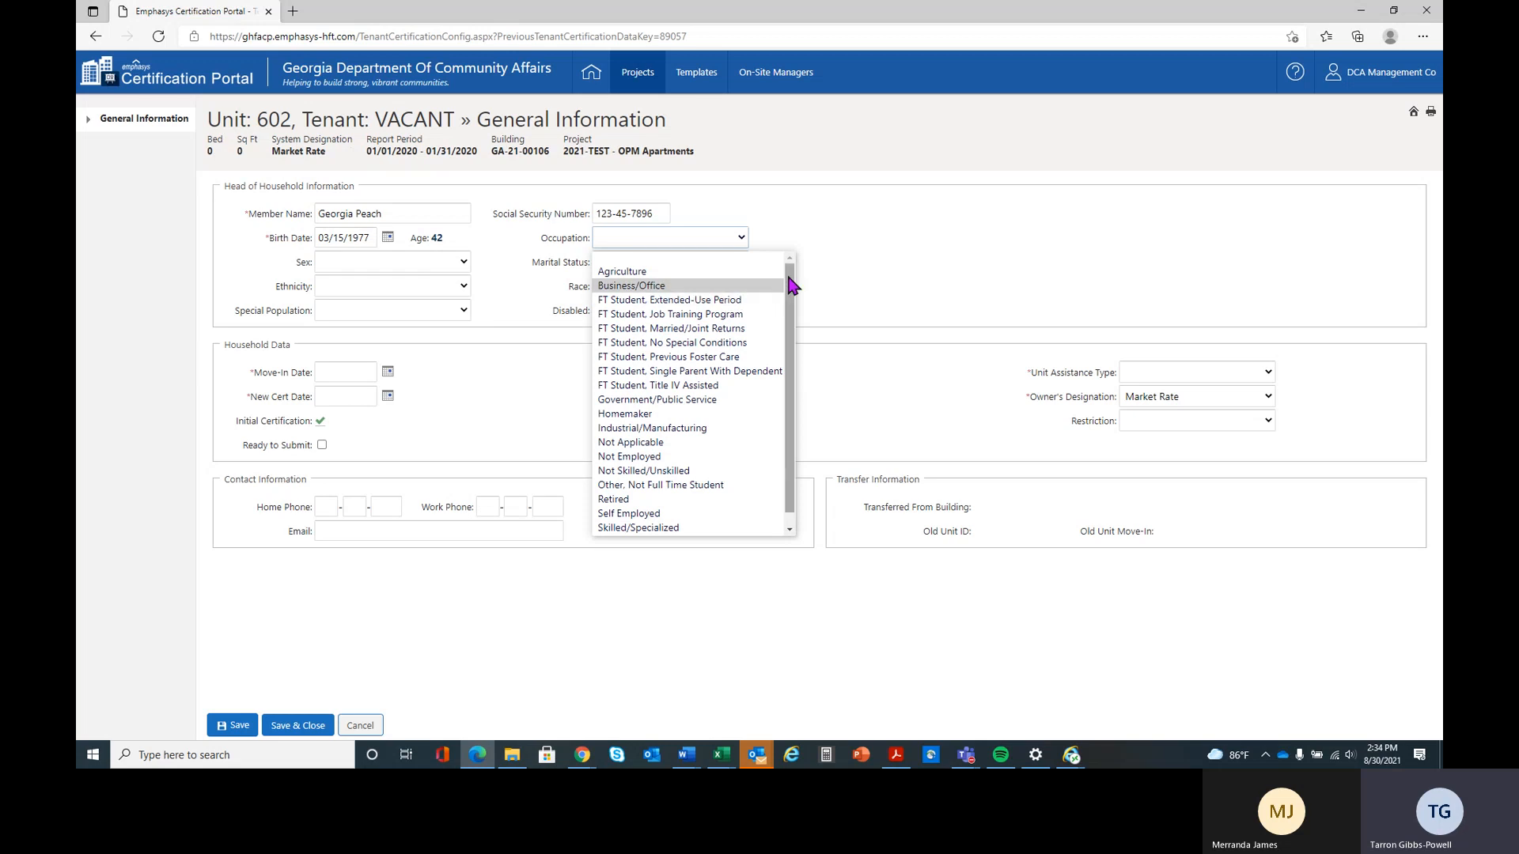
{"action": "scroll", "coordinate": [788, 380], "scroll_direction": "down", "scroll_amount": 1}
{"action": "left_click", "coordinate": [676, 529]}
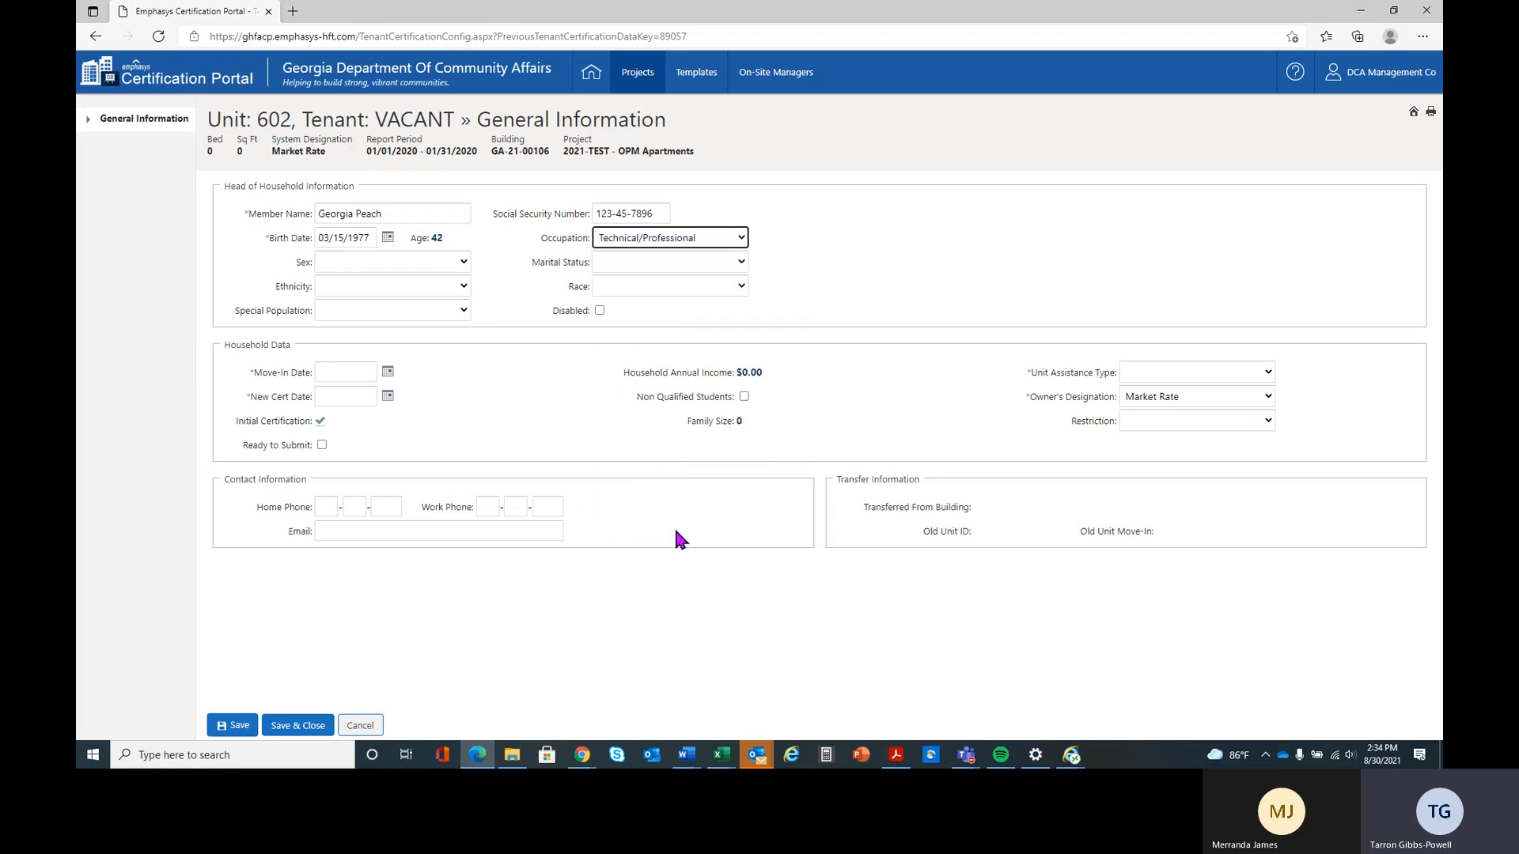
Set the head of household's sex to Female and marital status to Married
{"action": "left_click", "coordinate": [407, 262]}
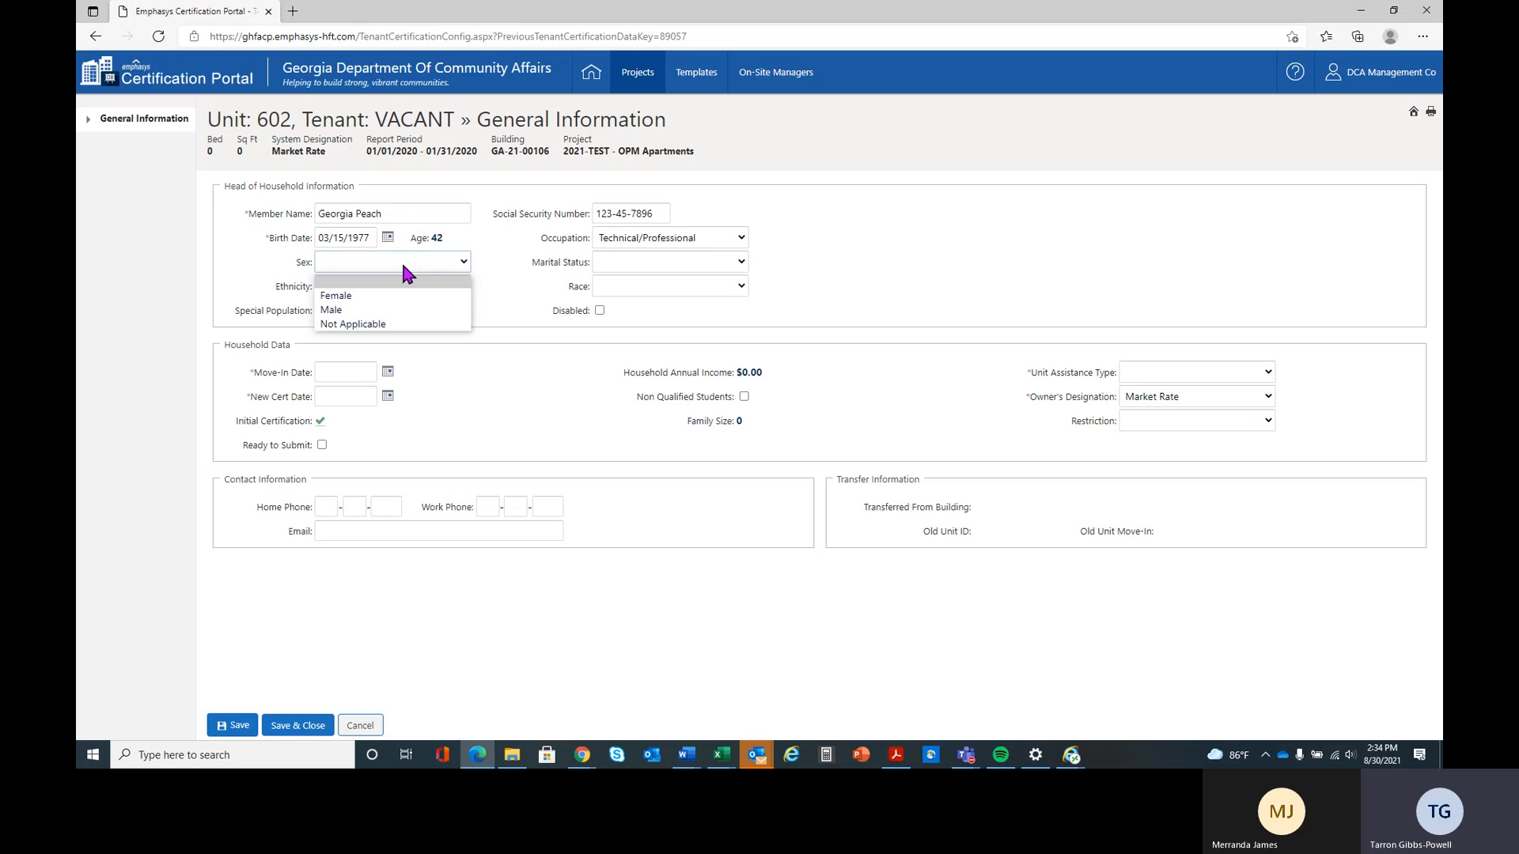
{"action": "left_click", "coordinate": [406, 296]}
{"action": "left_click", "coordinate": [625, 268]}
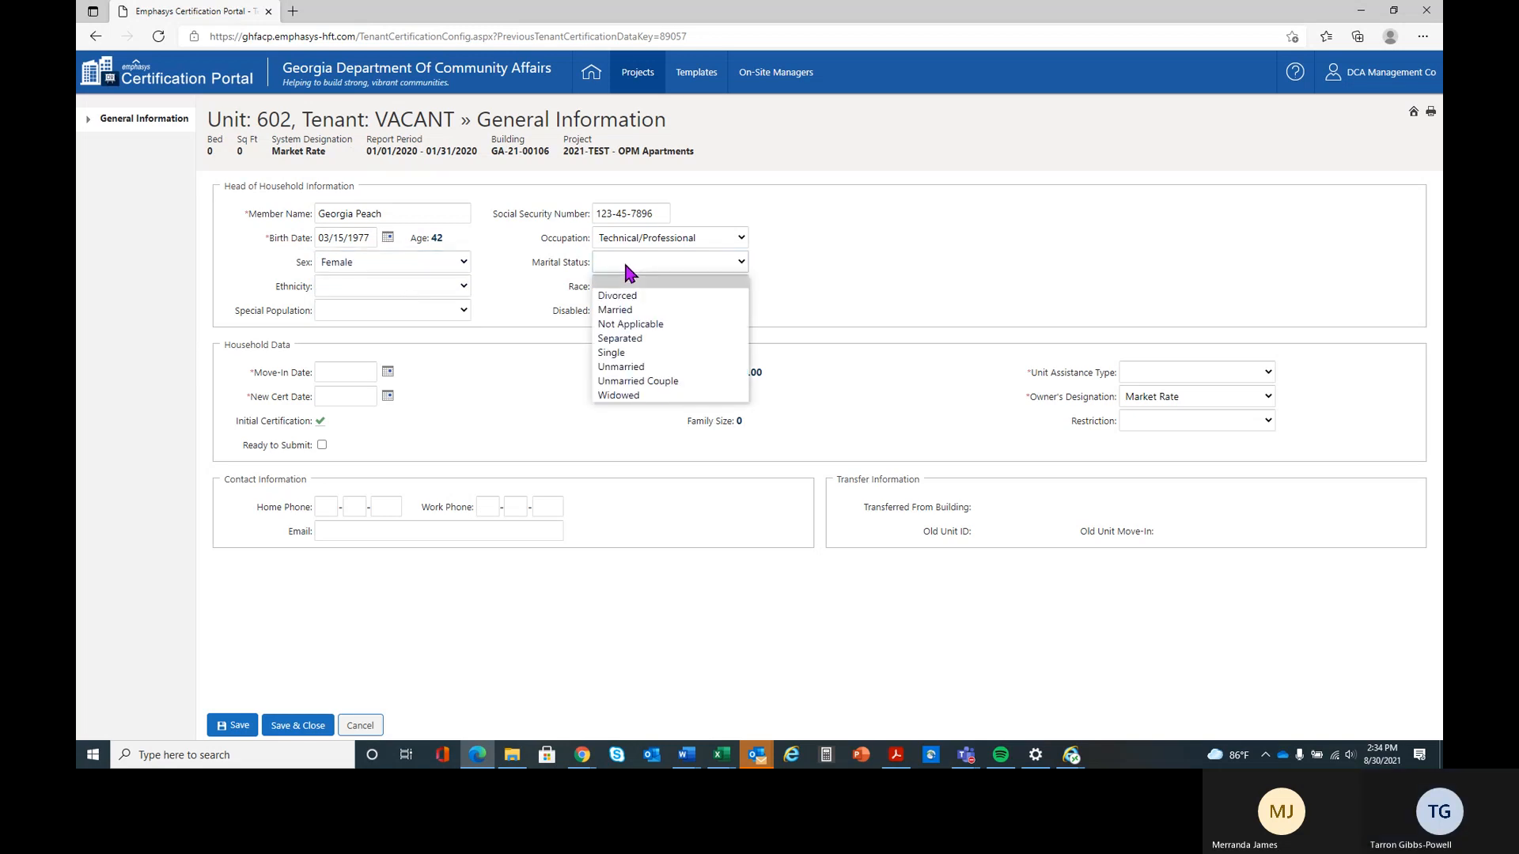
{"action": "left_click", "coordinate": [677, 307]}
Set the head of household's ethnicity to Not Available and race to Chooses not to Disclose
{"action": "left_click", "coordinate": [383, 286]}
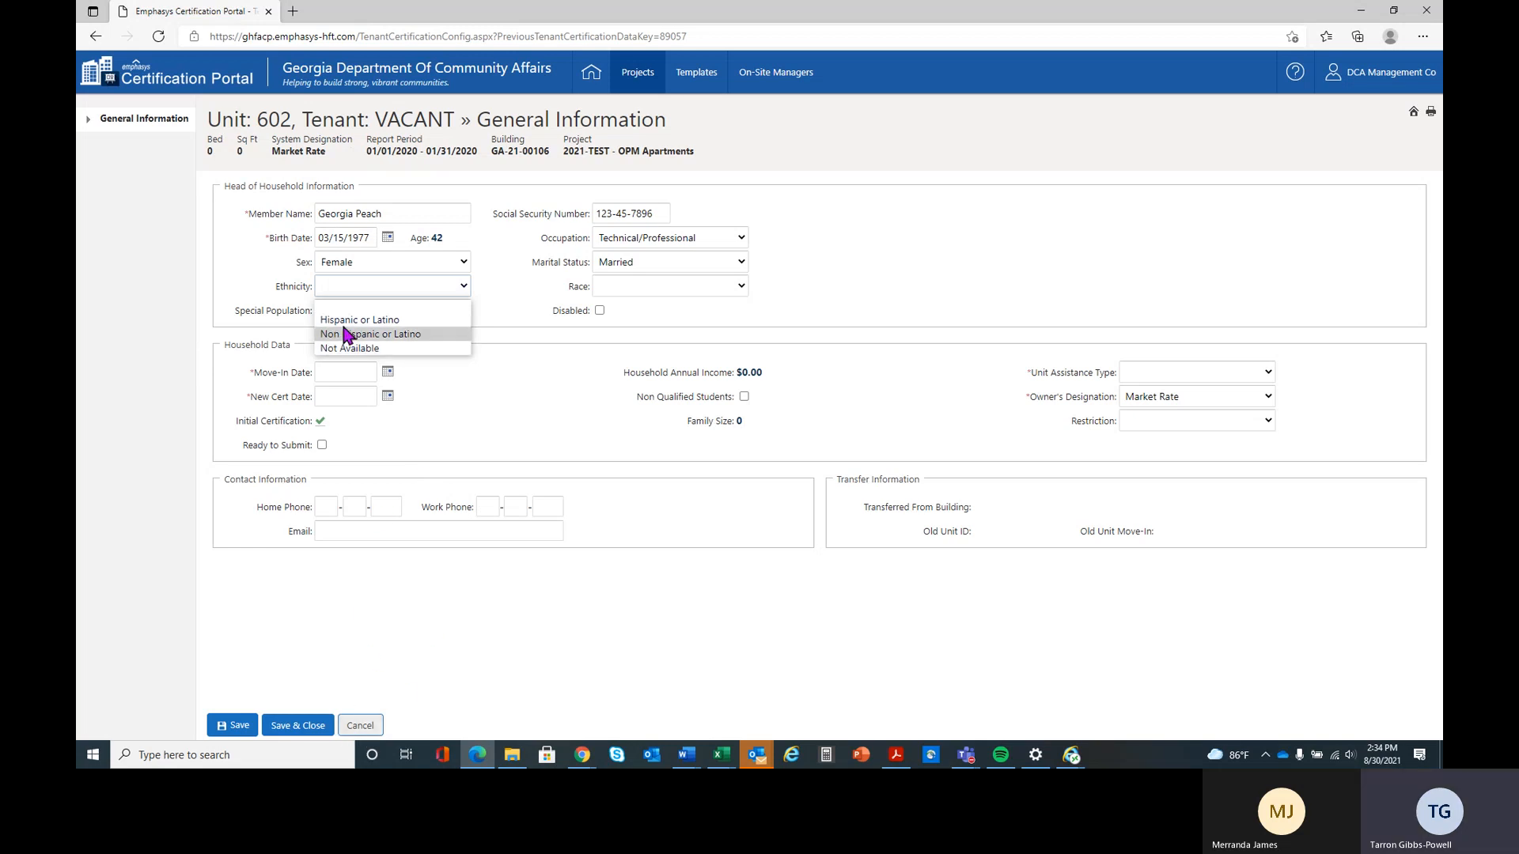
{"action": "left_click", "coordinate": [388, 279]}
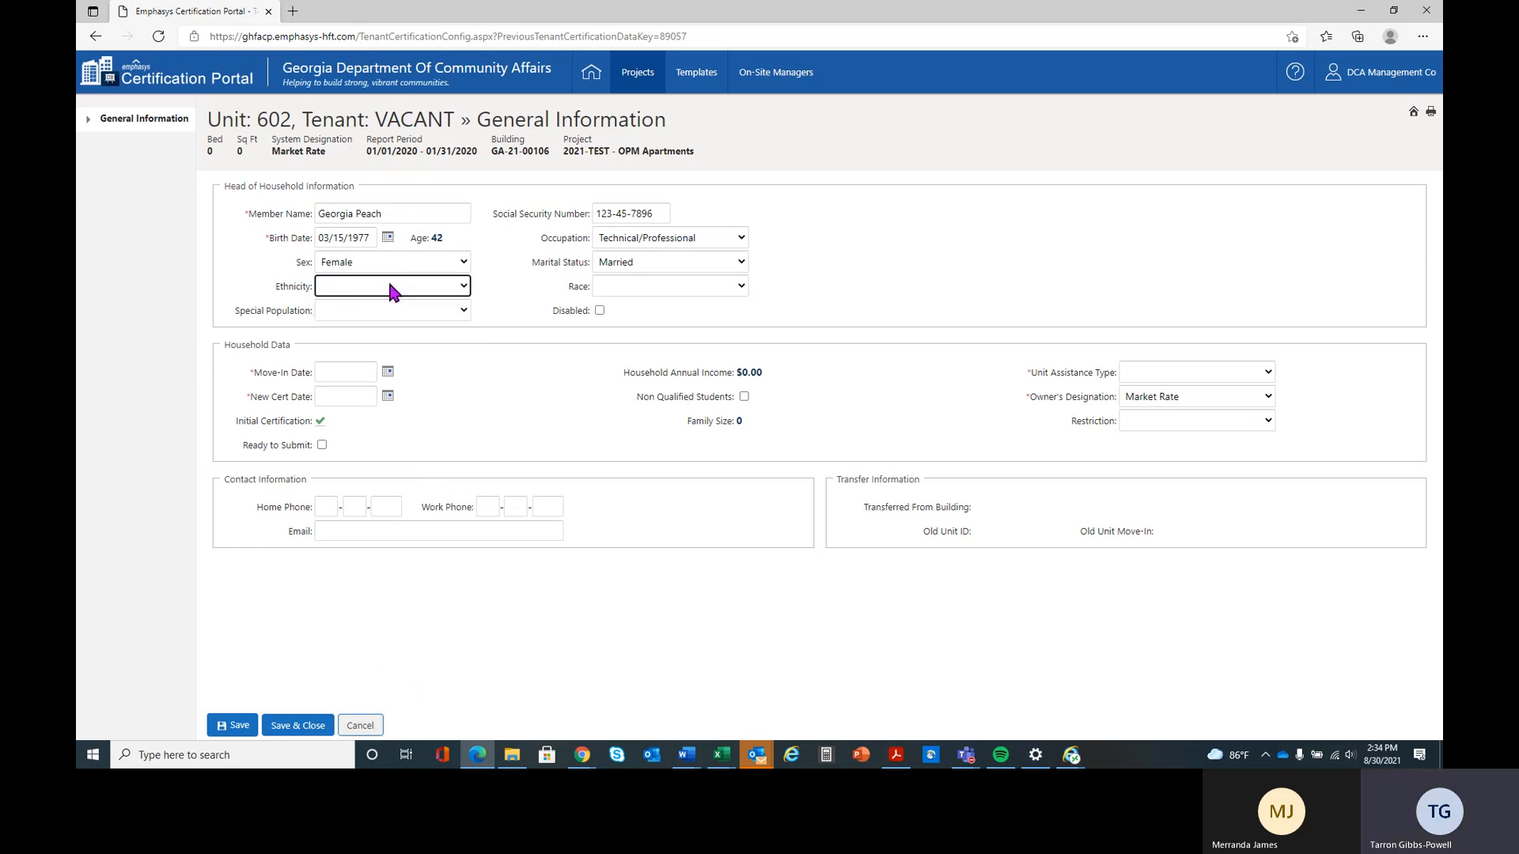
{"action": "left_click", "coordinate": [465, 289]}
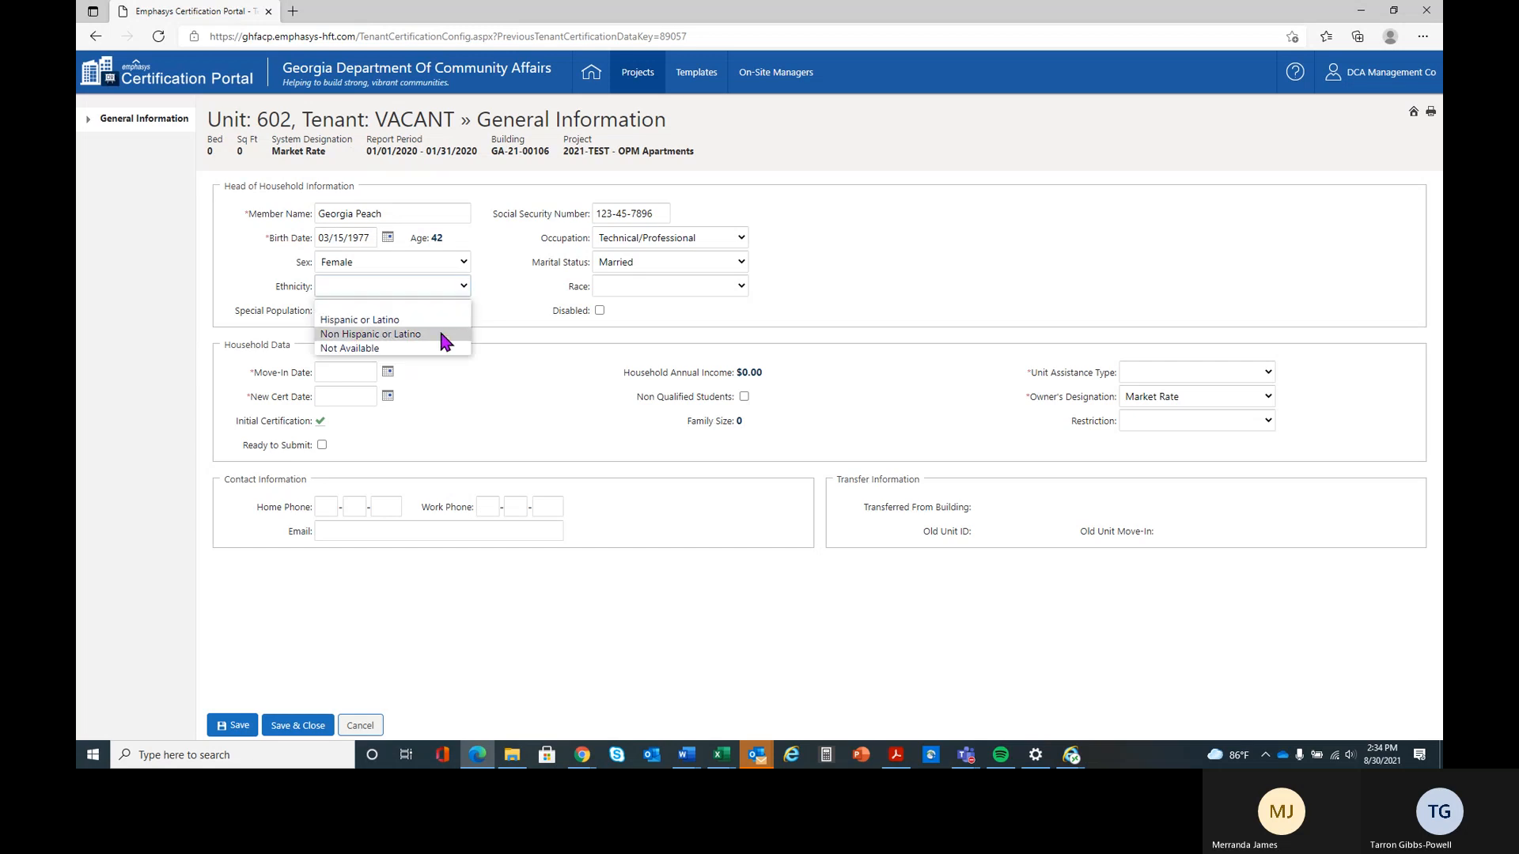
{"action": "left_click", "coordinate": [441, 358]}
{"action": "left_click", "coordinate": [642, 282]}
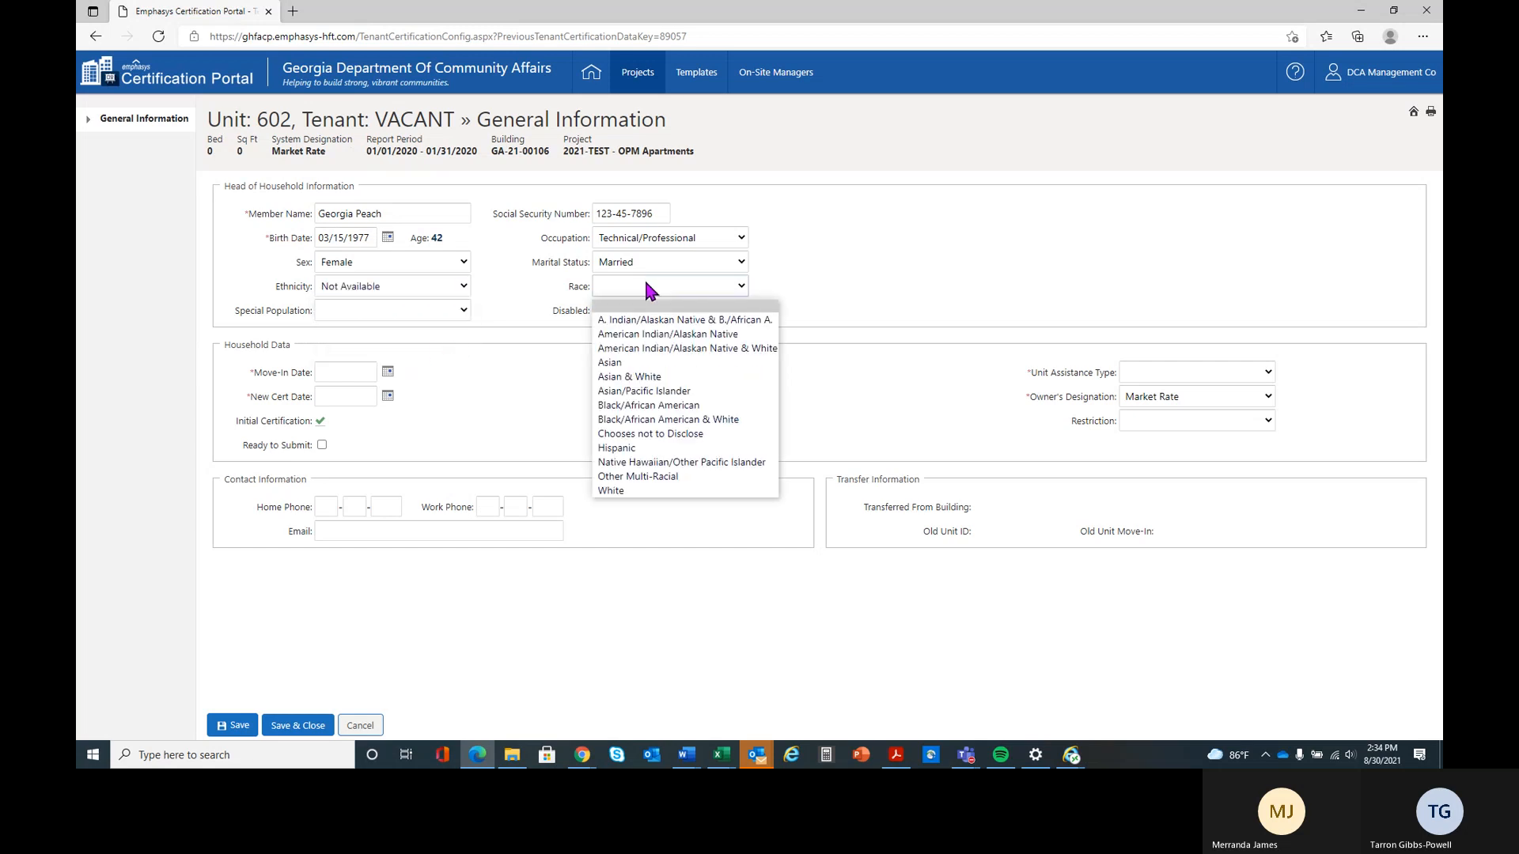
{"action": "left_click", "coordinate": [696, 433]}
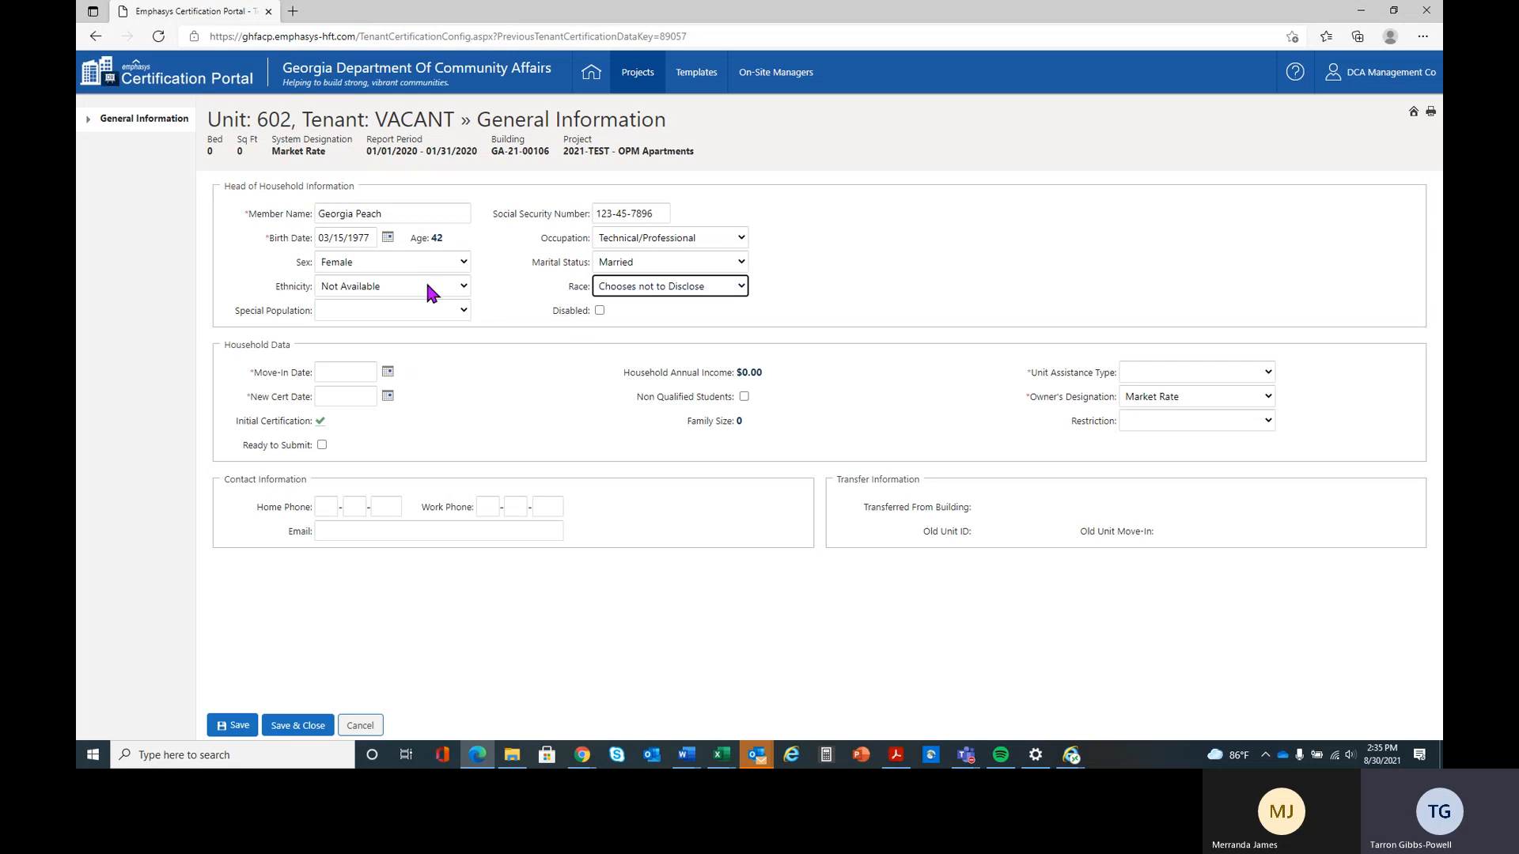
Review the special population options and choose Family for the head of household
{"action": "left_click", "coordinate": [388, 309]}
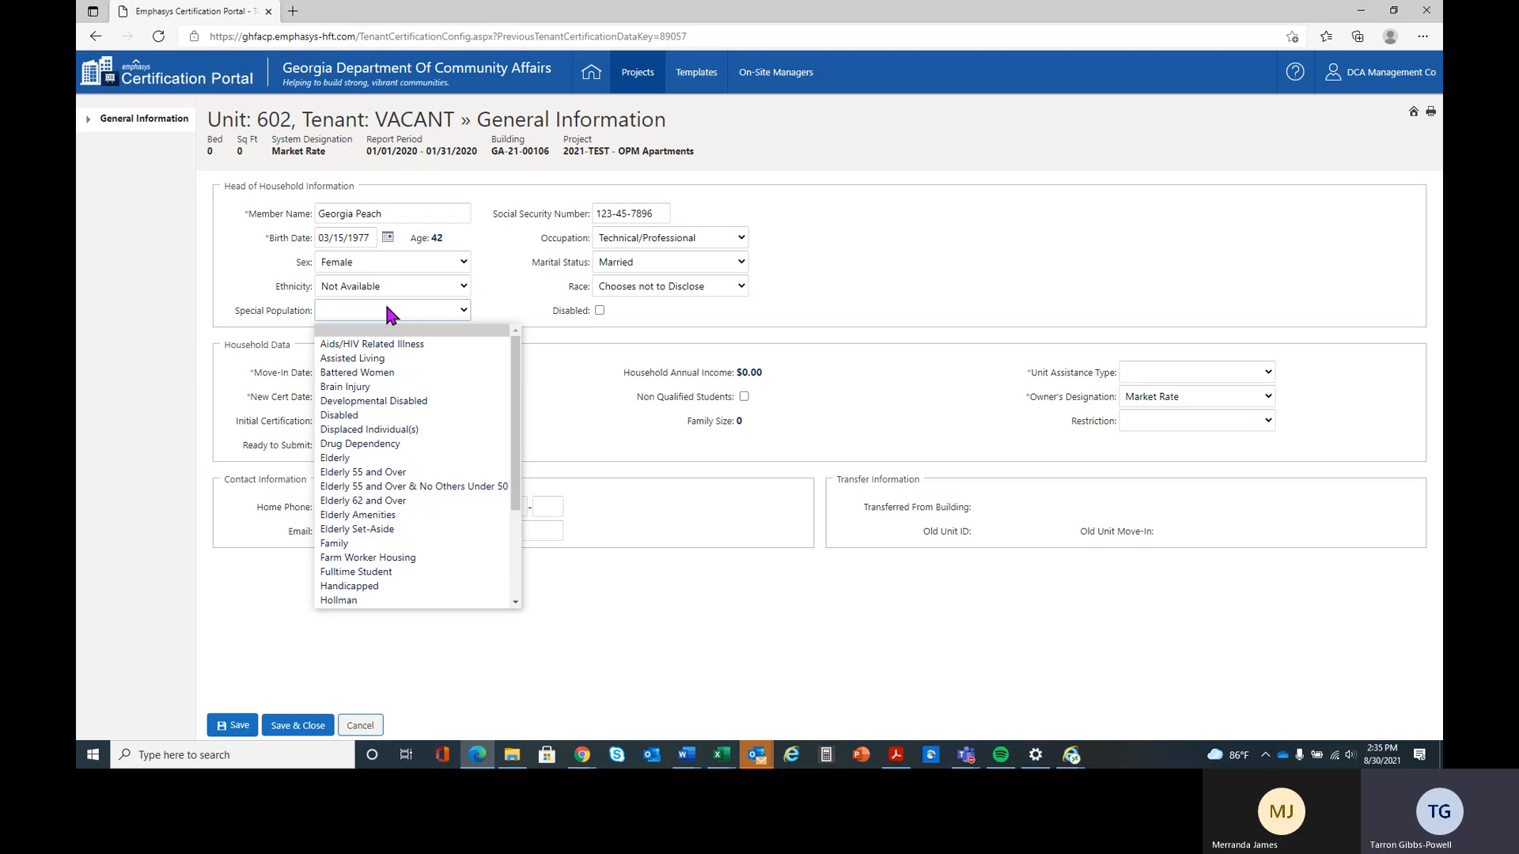
{"action": "left_click_drag", "start_coordinate": [520, 371], "coordinate": [530, 495]}
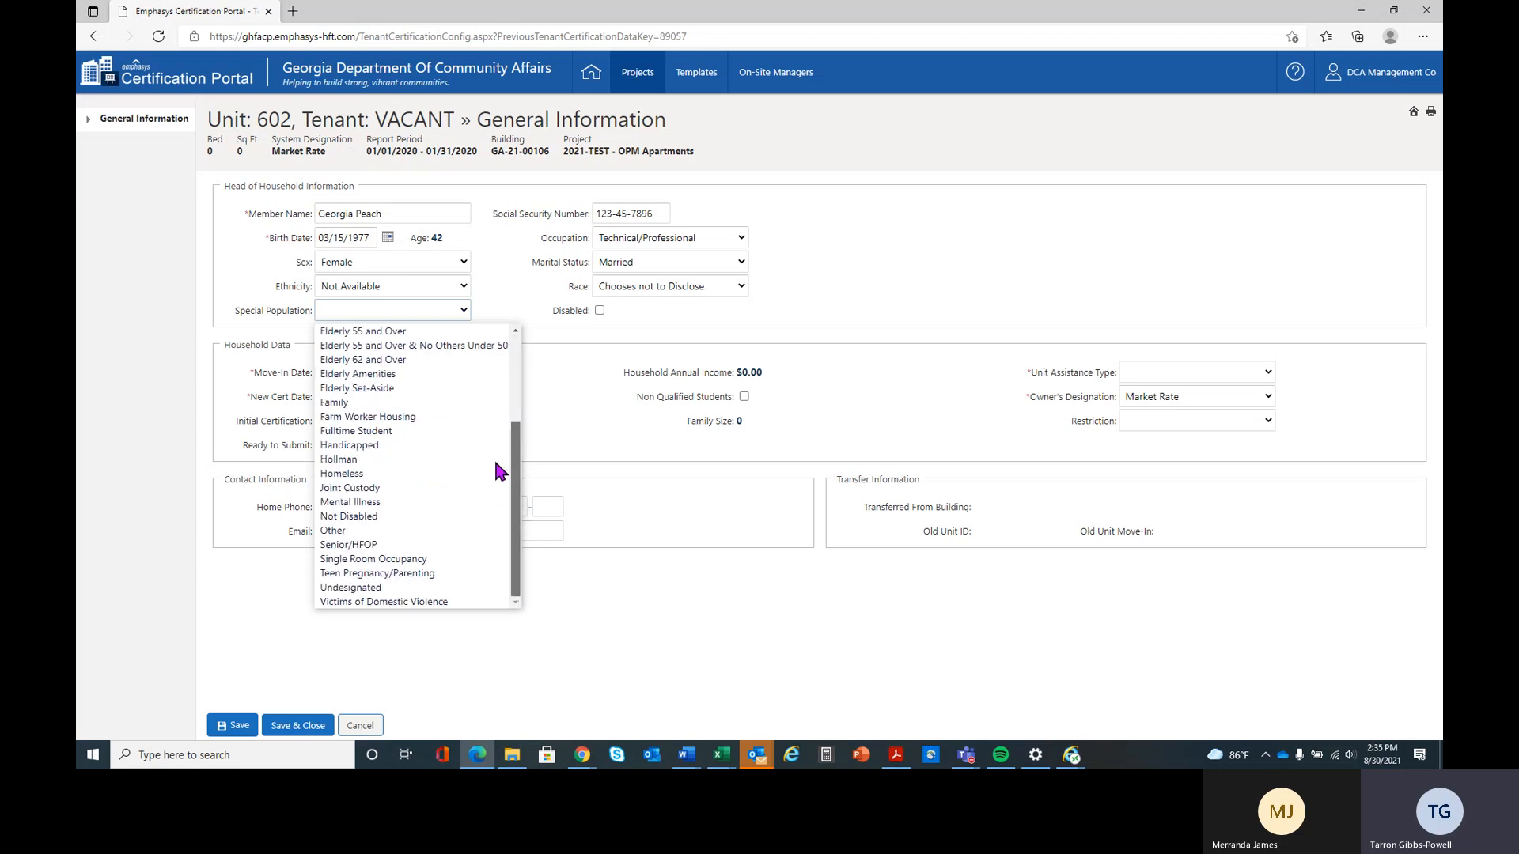
{"action": "scroll", "coordinate": [495, 427], "scroll_direction": "up", "scroll_amount": 4}
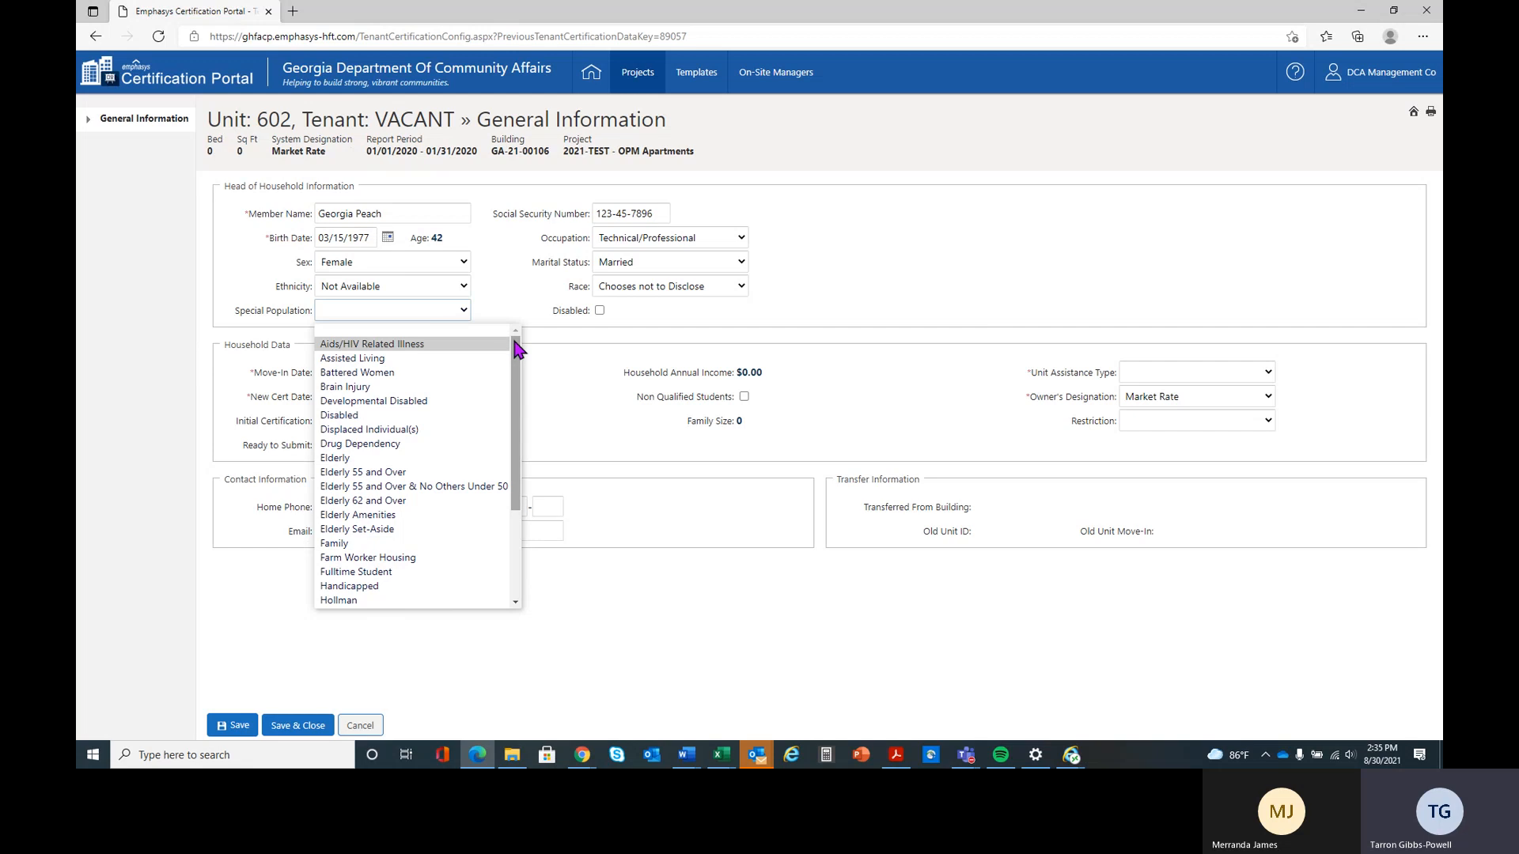
{"action": "left_click_drag", "start_coordinate": [515, 339], "coordinate": [508, 462]}
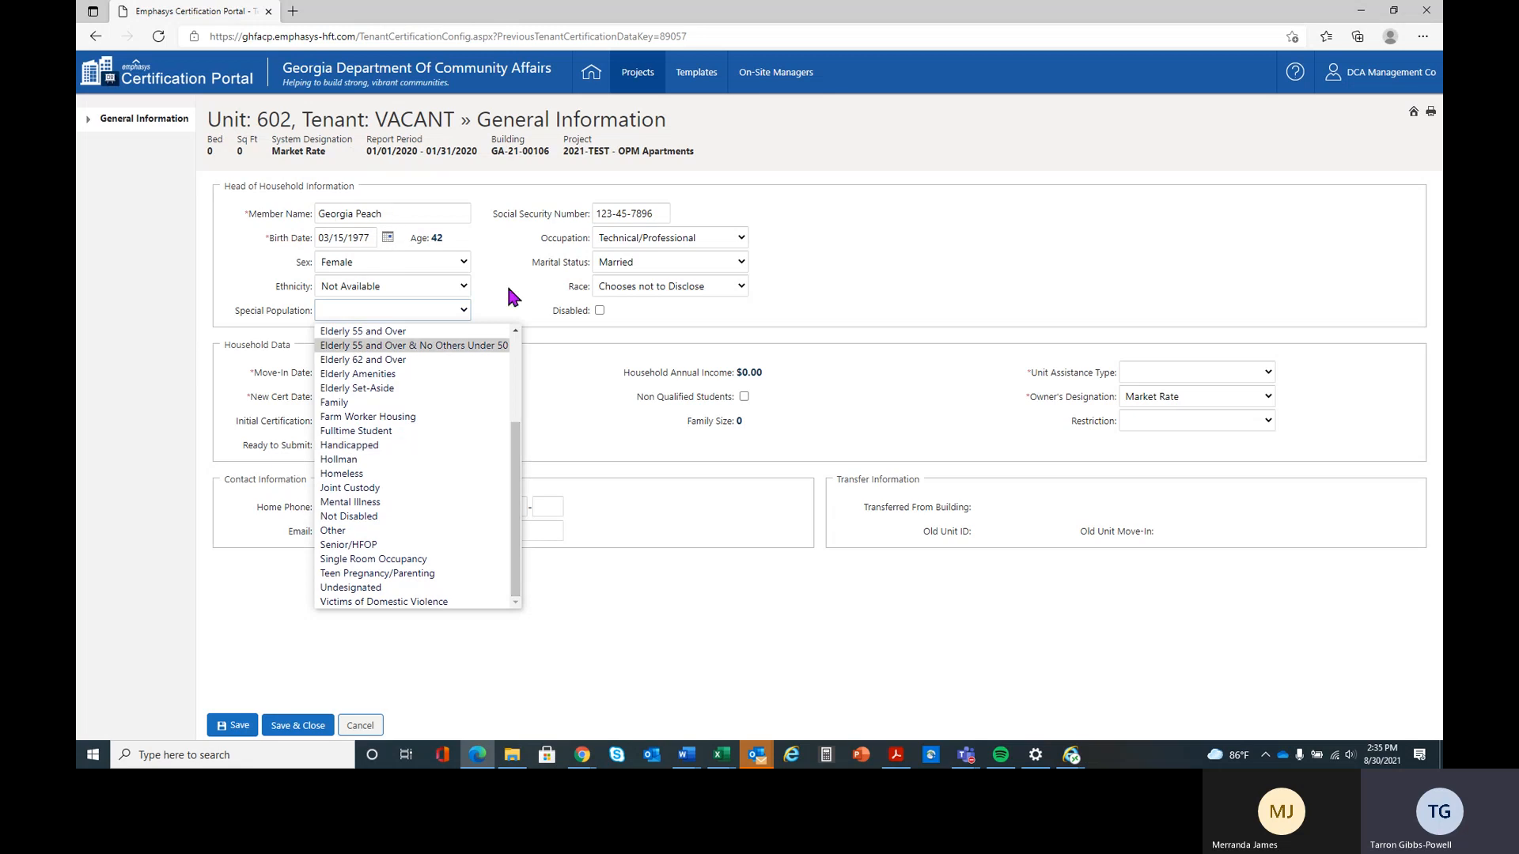
{"action": "mouse_move", "coordinate": [515, 477]}
{"action": "left_mouse_down"}
{"action": "mouse_move", "coordinate": [504, 426]}
{"action": "mouse_move", "coordinate": [515, 496]}
{"action": "left_mouse_up"}
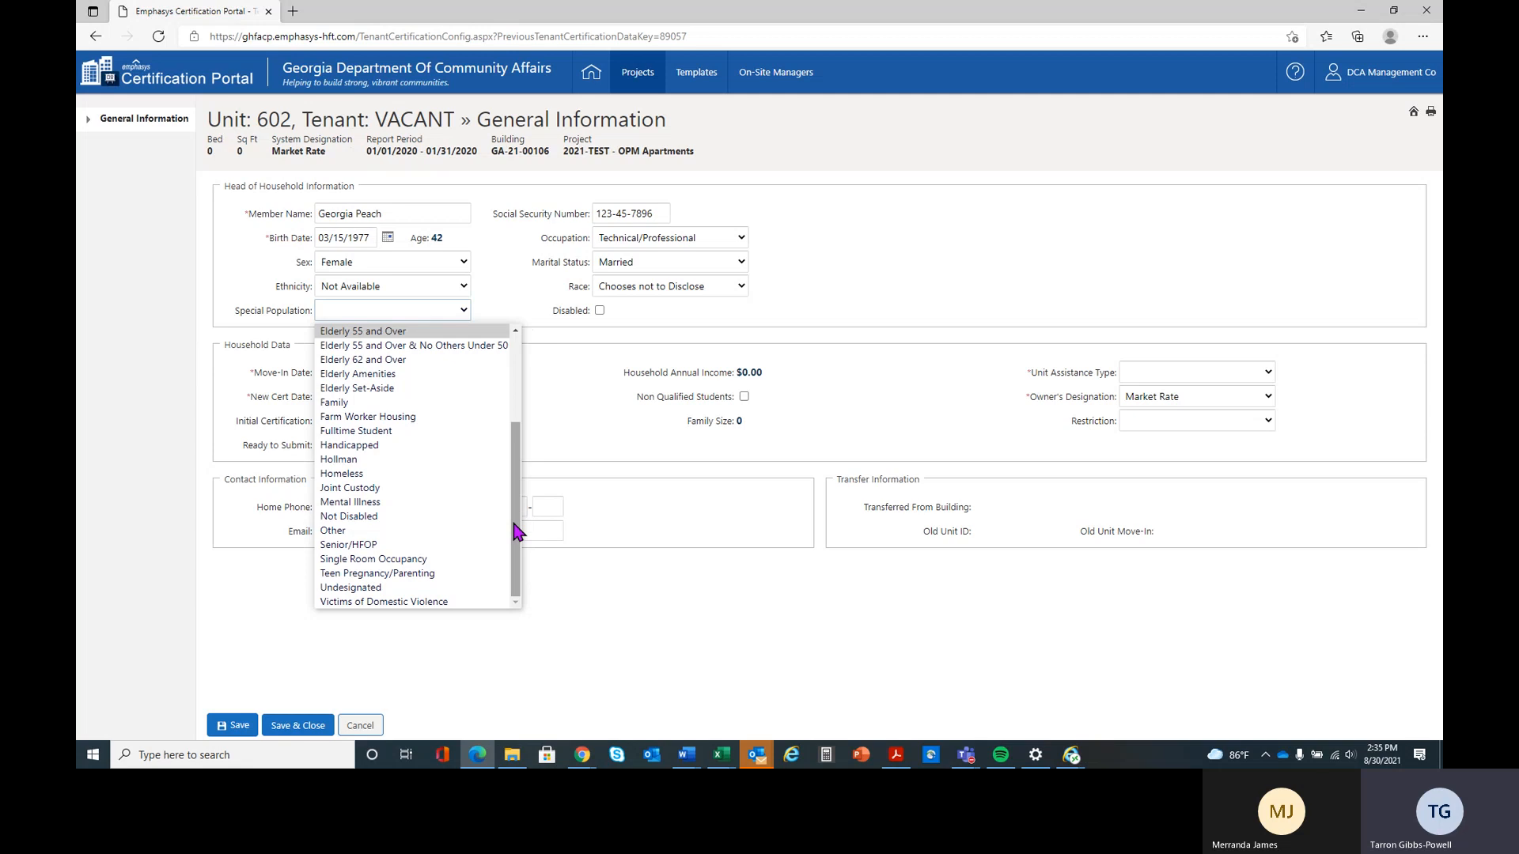
{"action": "left_click_drag", "start_coordinate": [515, 529], "coordinate": [515, 508]}
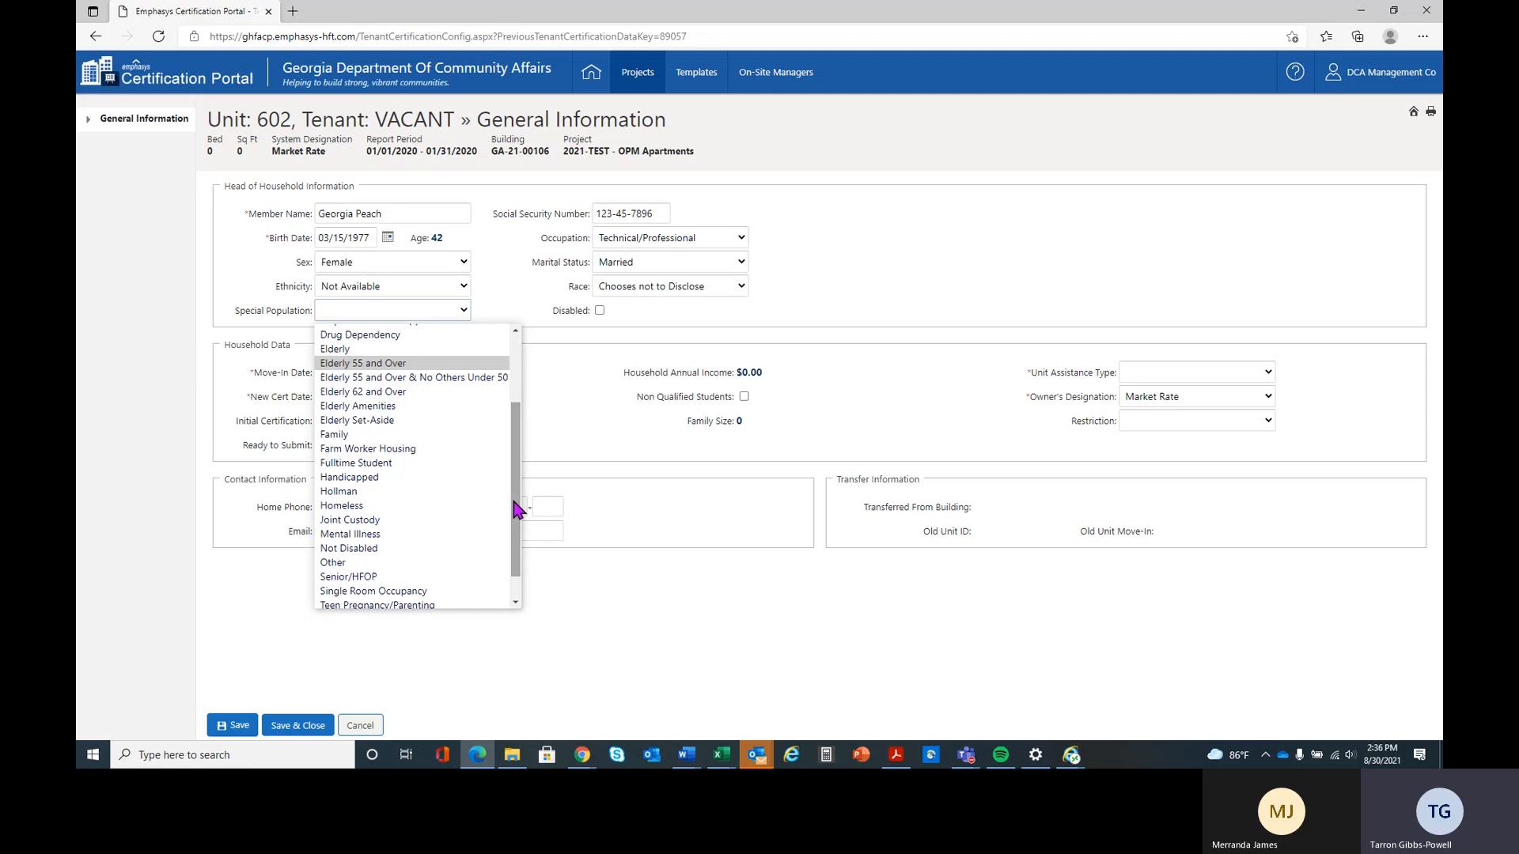
{"action": "scroll", "coordinate": [515, 508], "scroll_direction": "up", "scroll_amount": 1}
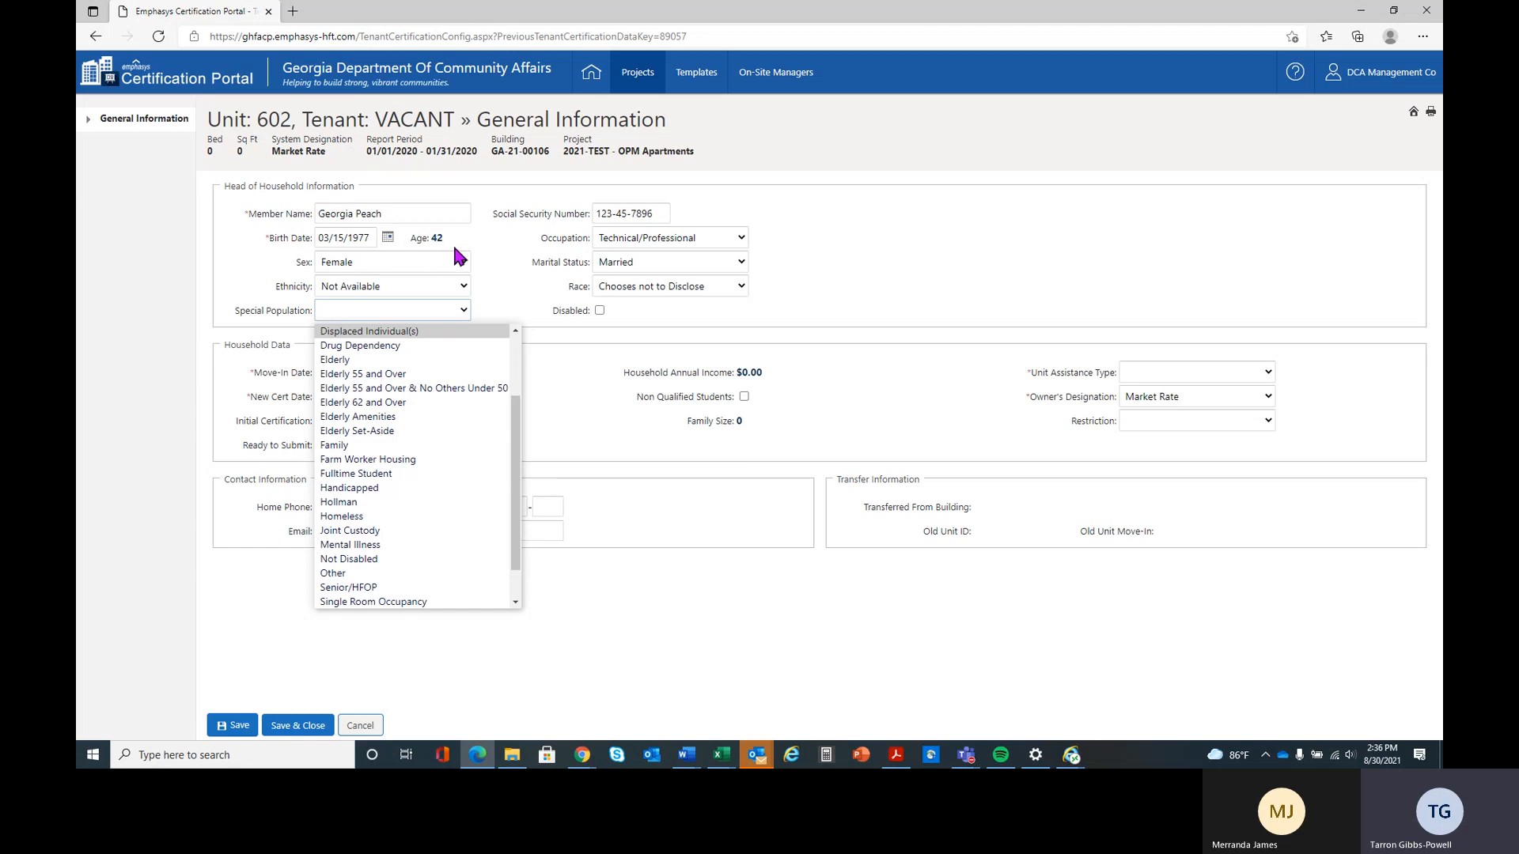
{"action": "scroll", "coordinate": [515, 393], "scroll_direction": "up", "scroll_amount": 1}
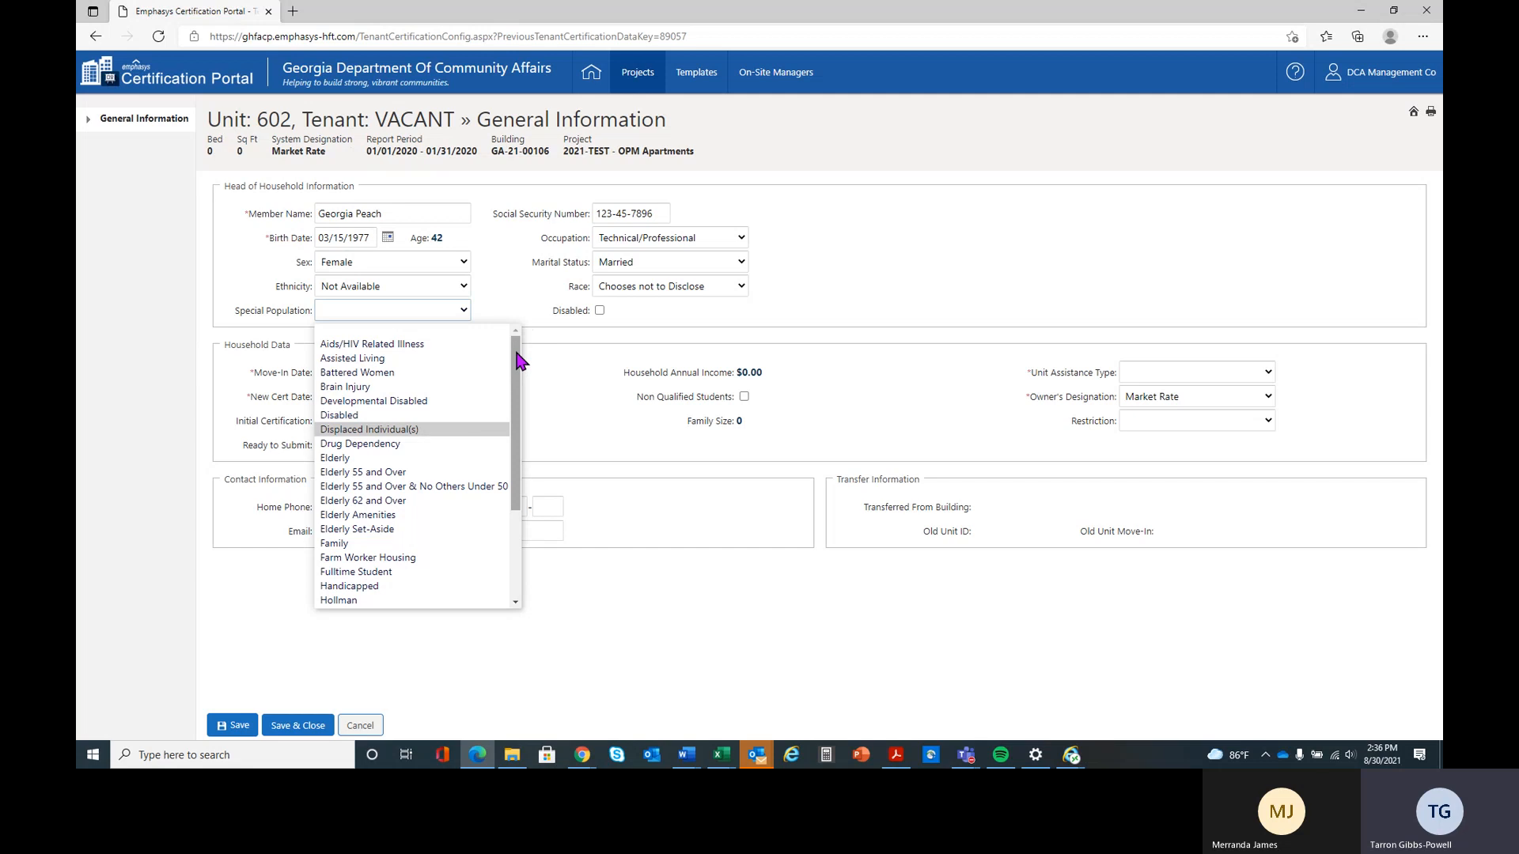
{"action": "left_click_drag", "start_coordinate": [518, 360], "coordinate": [522, 479]}
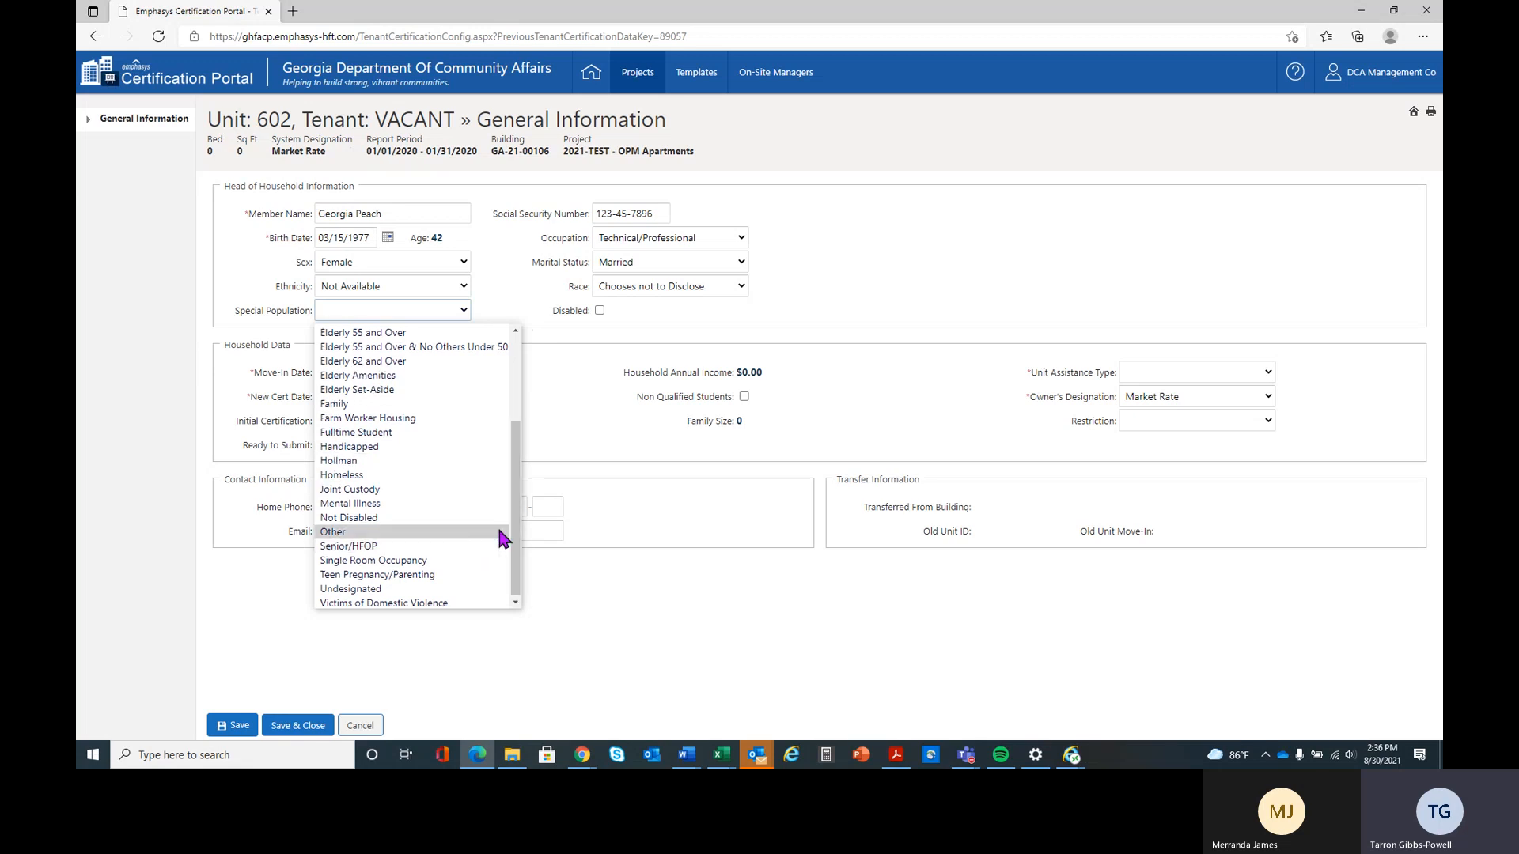
{"action": "left_click", "coordinate": [417, 405]}
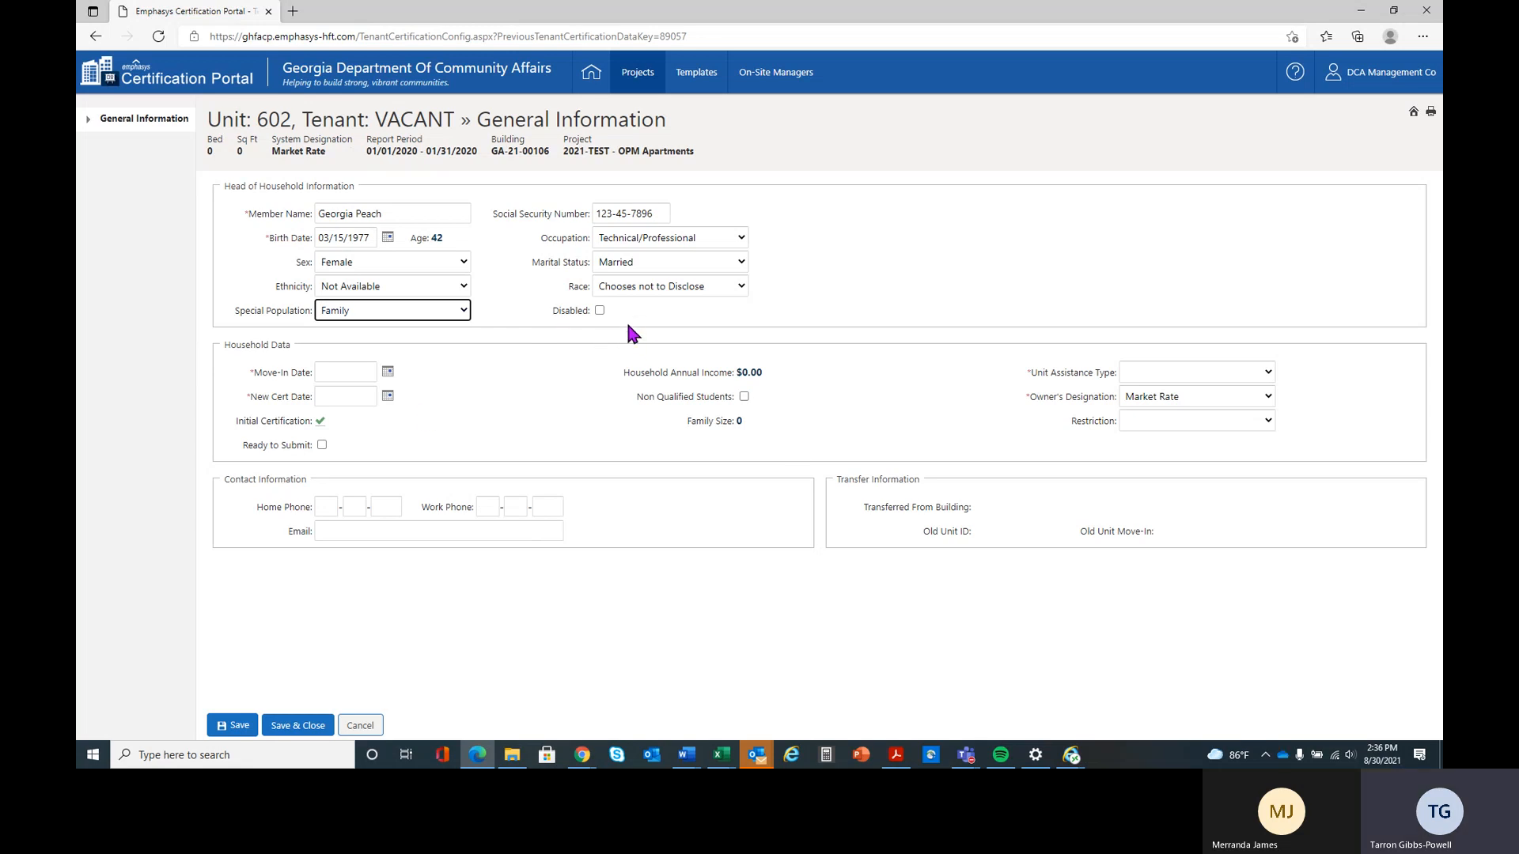
Try to set the household's move-in date to 02/01/2020
{"action": "left_click", "coordinate": [329, 371]}
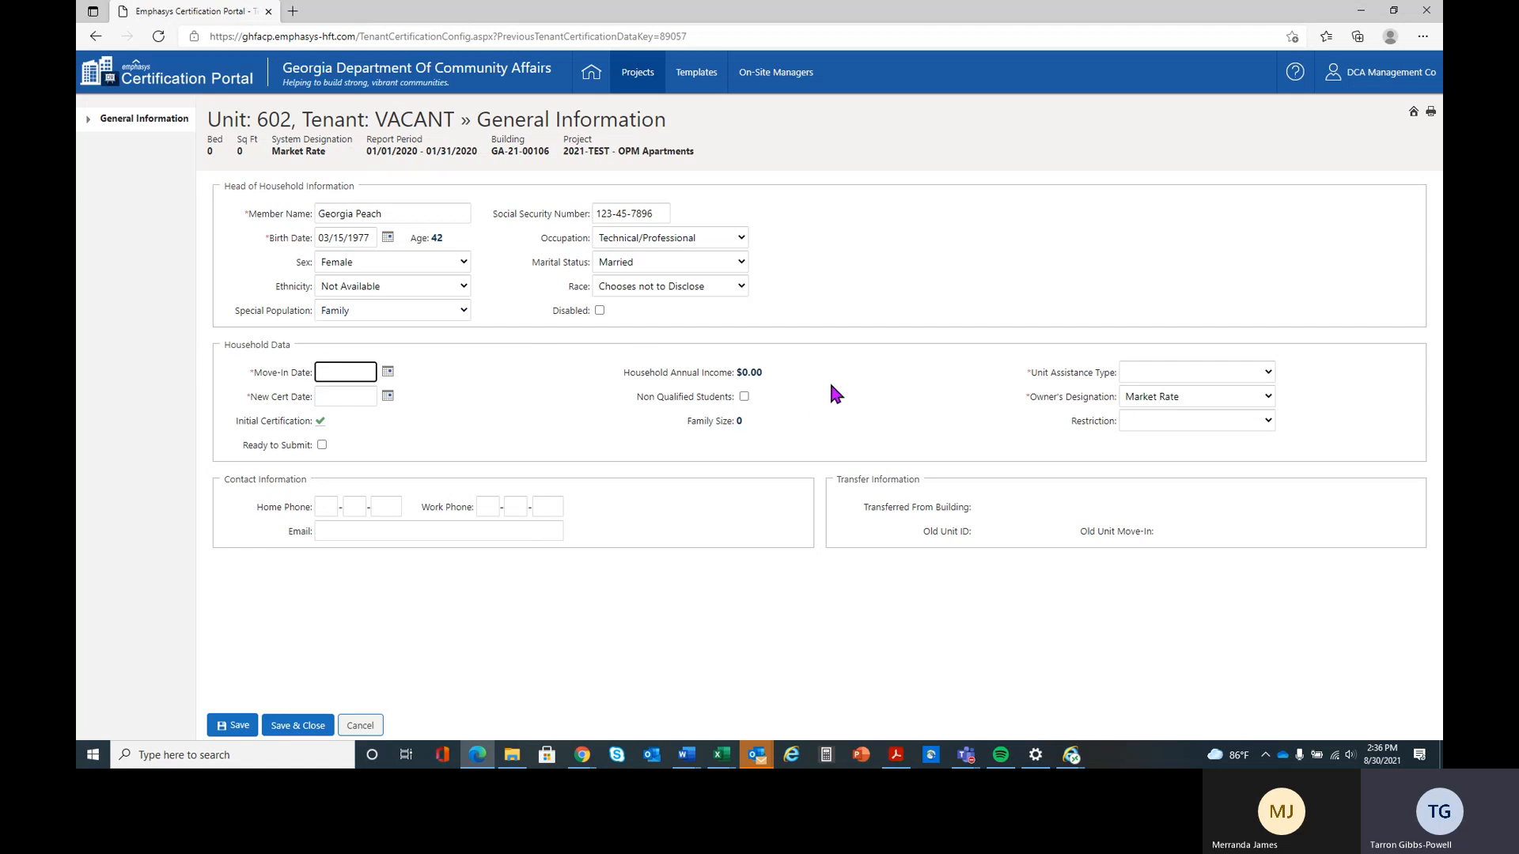
{"action": "type", "text": "01"}
{"action": "key", "text": "BackSpace"}
{"action": "type", "text": "2"}
{"action": "type", "text": "02/0"}
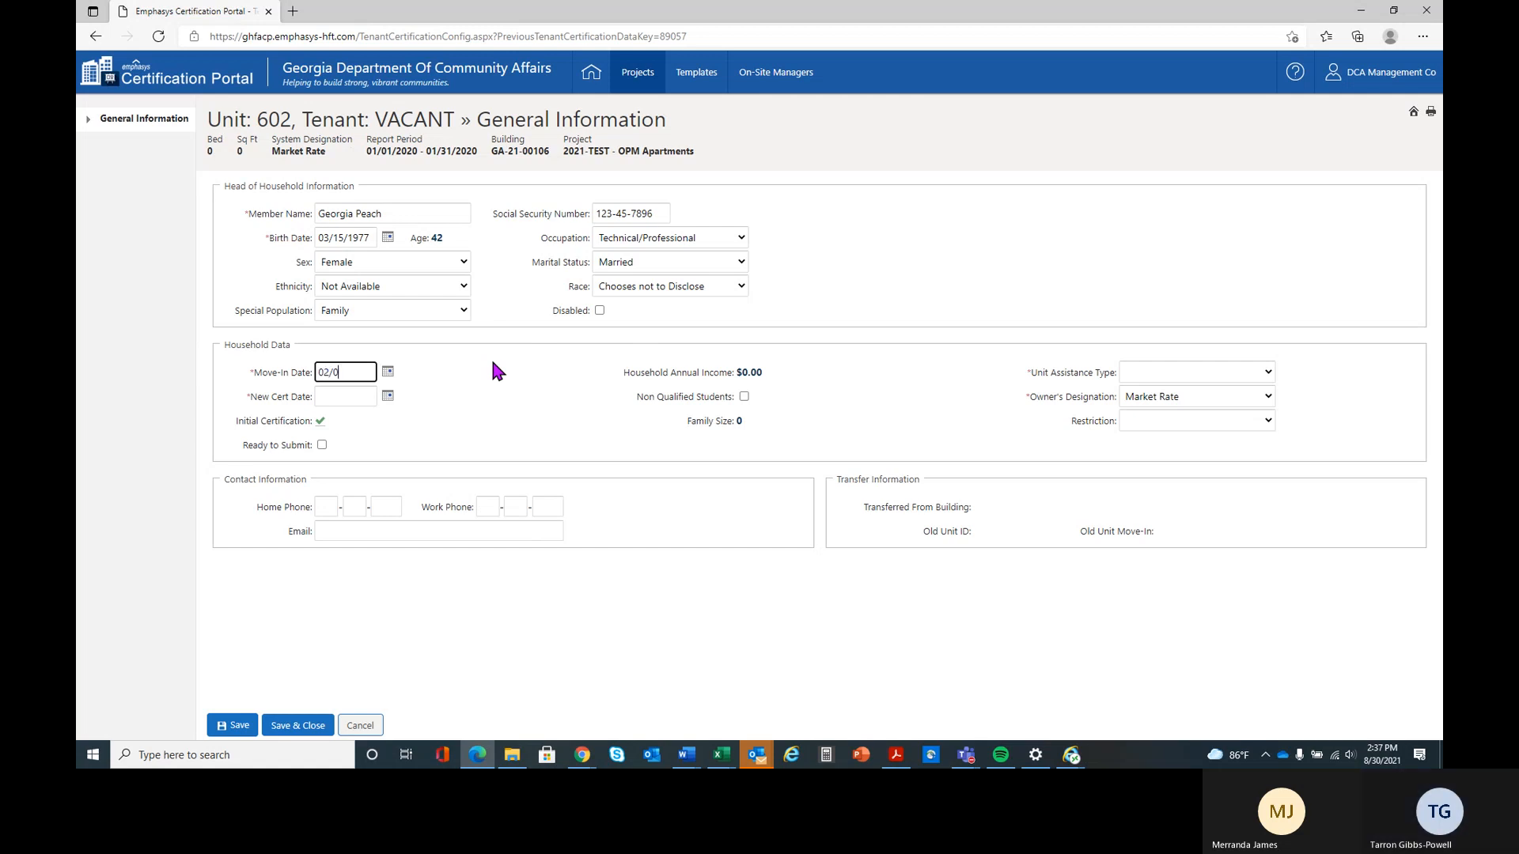
{"action": "type", "text": "1/020"}
{"action": "key", "text": "BackSpace"}
{"action": "key", "text": "BackSpace"}
{"action": "type", "text": "2020"}
{"action": "key", "text": "Tab"}
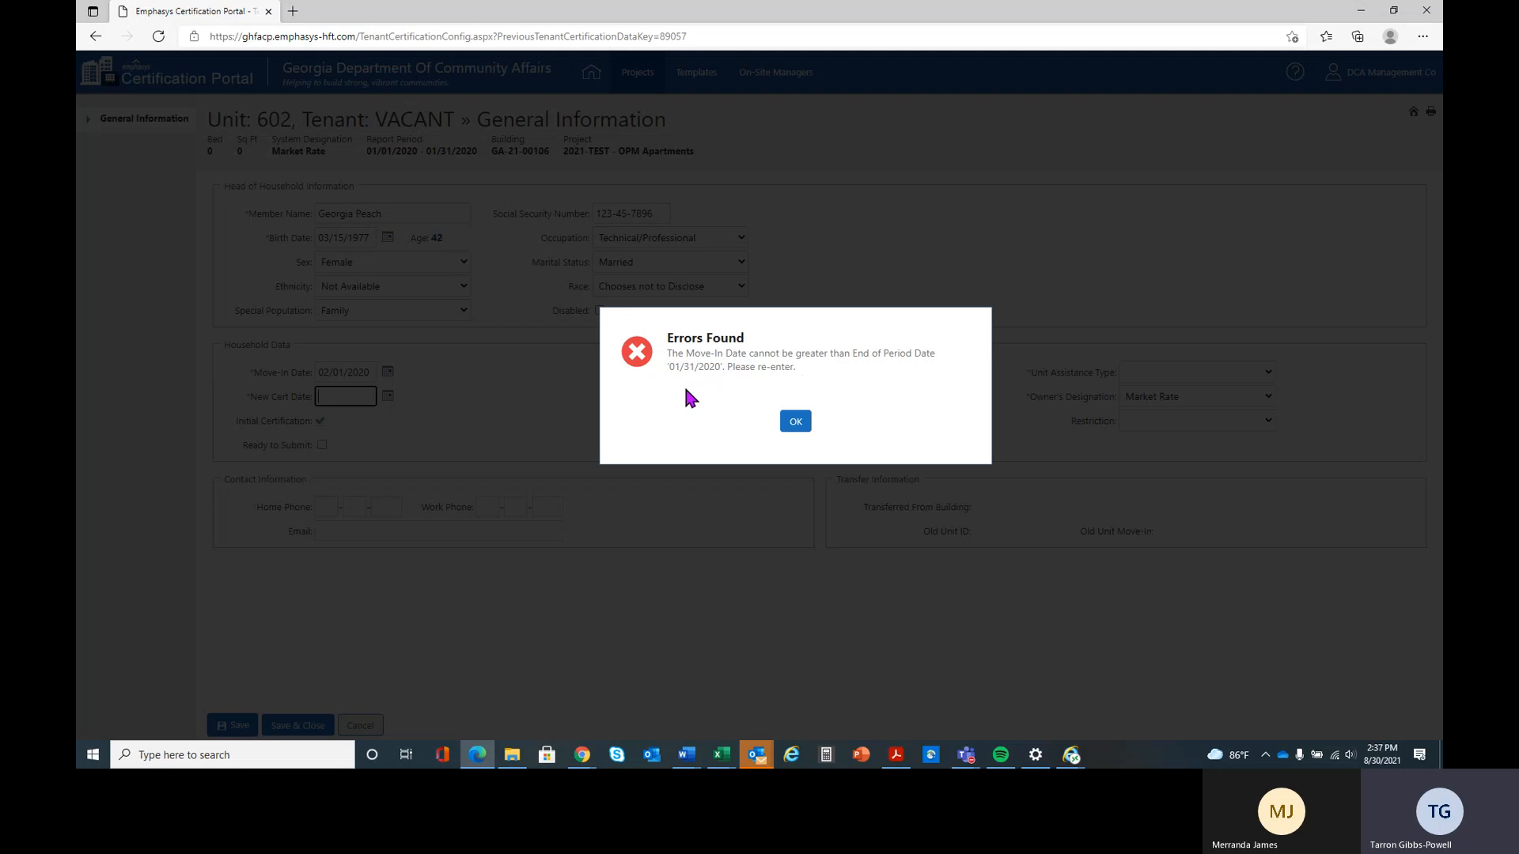
{"action": "left_click", "coordinate": [797, 423]}
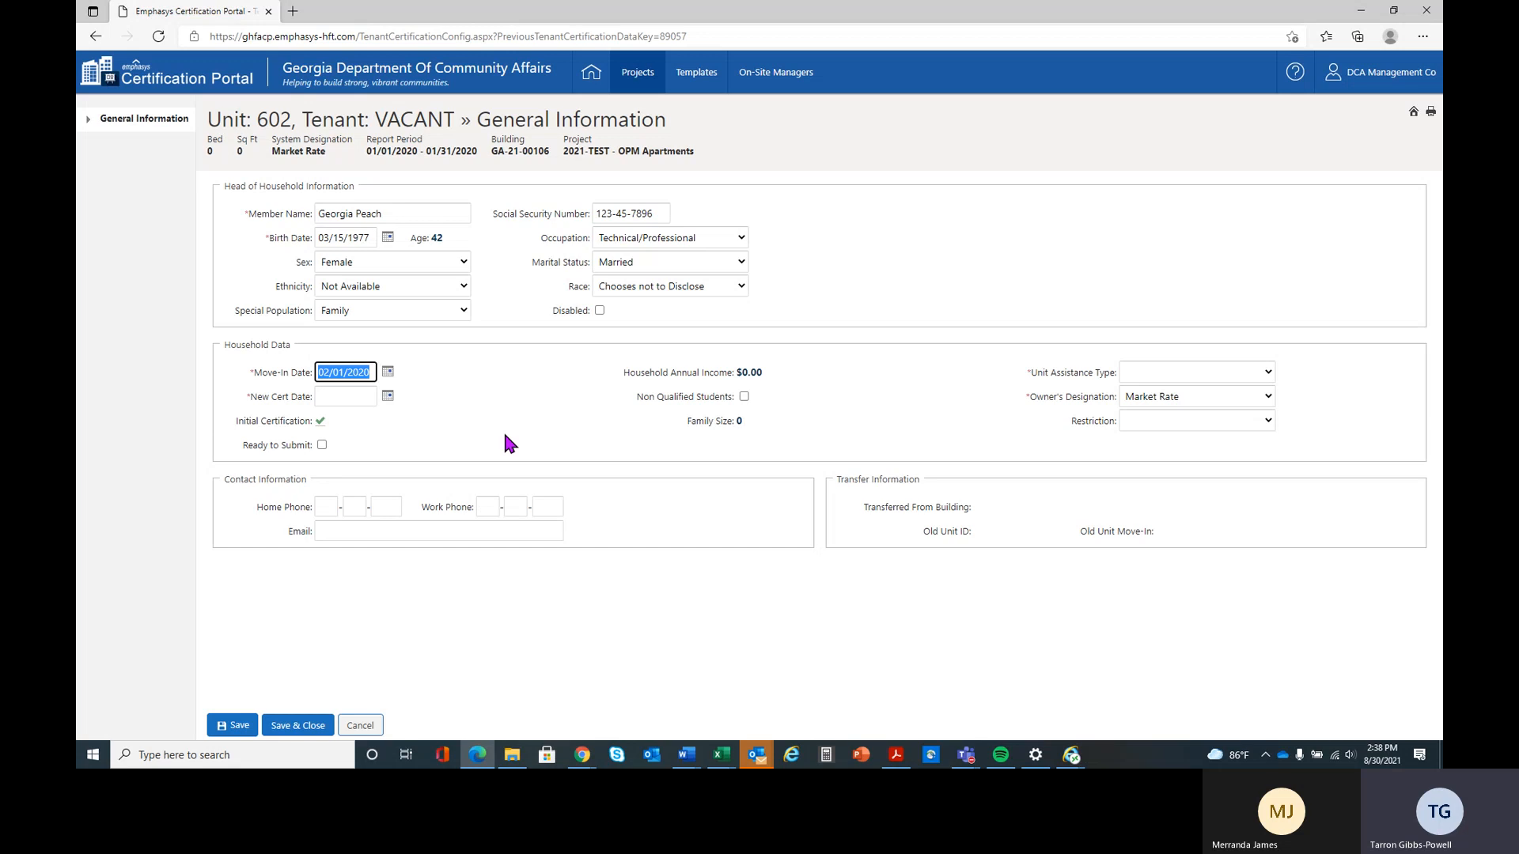
Clear the move-in date, cancel the tenant certification and open the report period settings of building GA-21-00106
{"action": "key", "text": "BackSpace"}
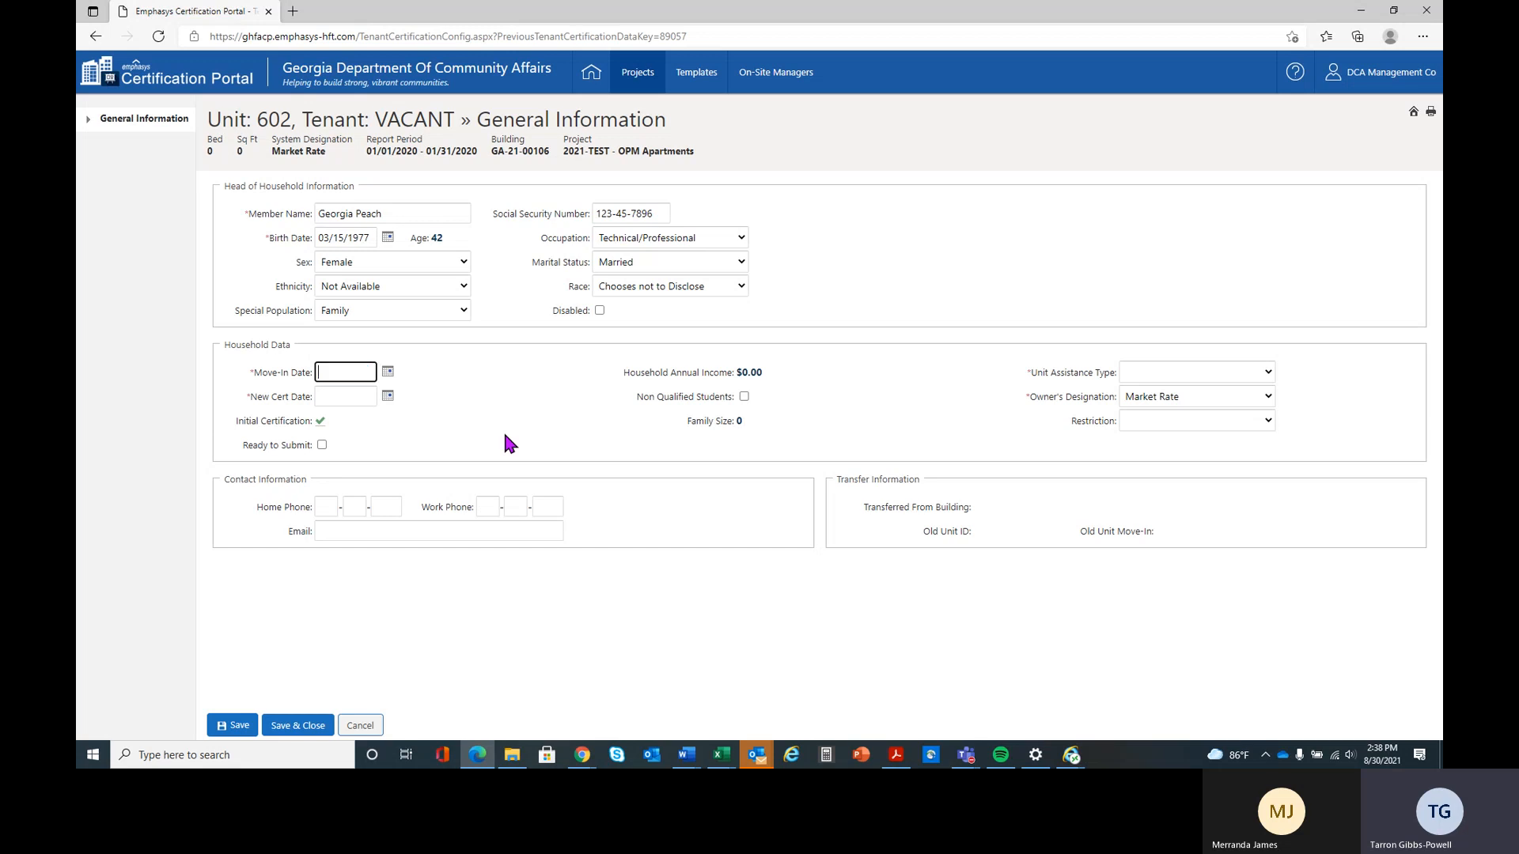
{"action": "left_click", "coordinate": [361, 727]}
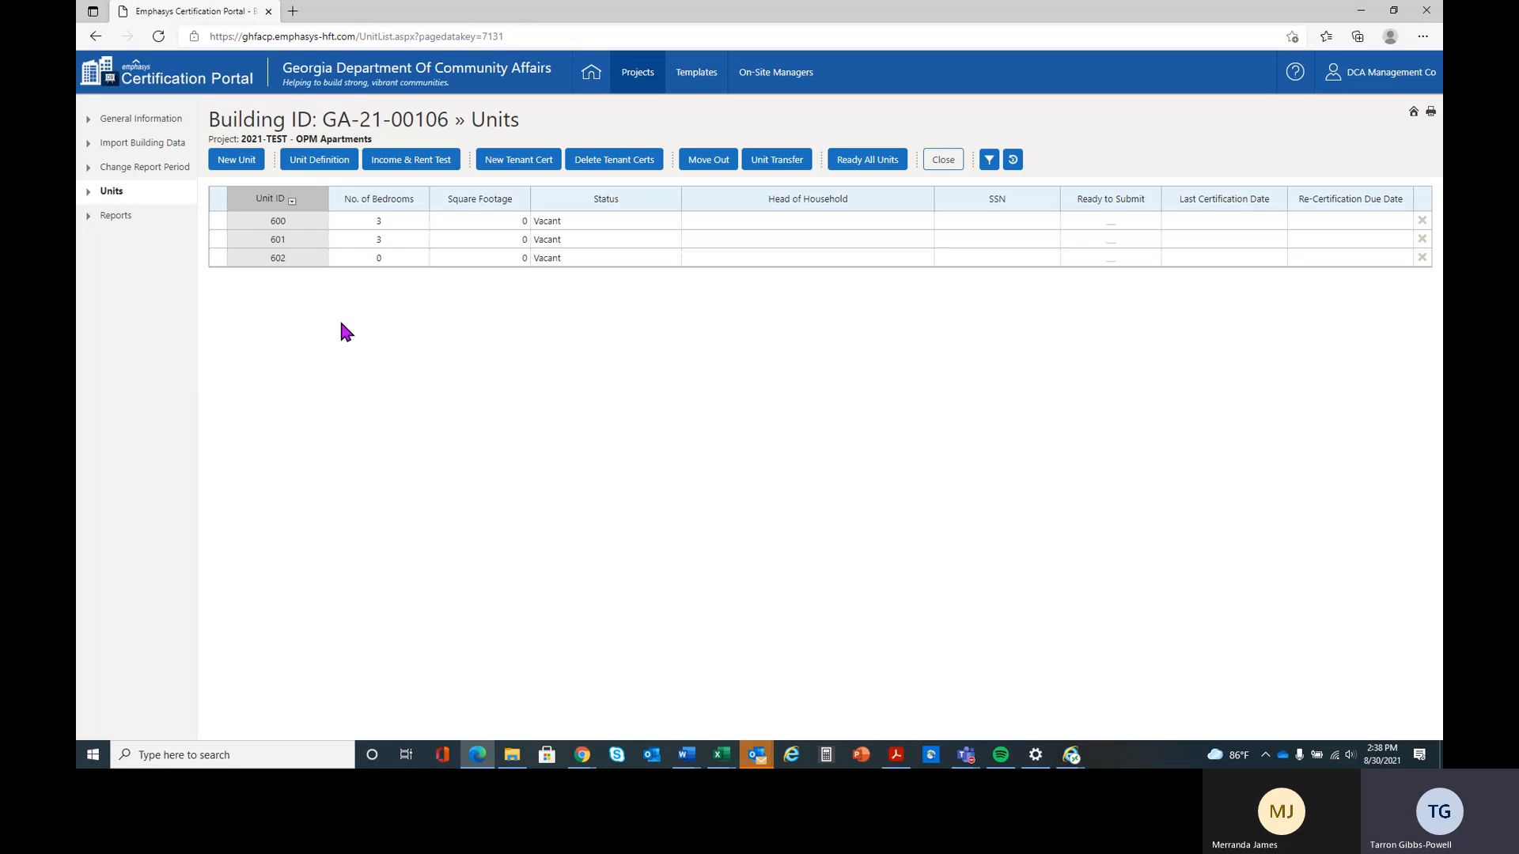
{"action": "left_click", "coordinate": [129, 169]}
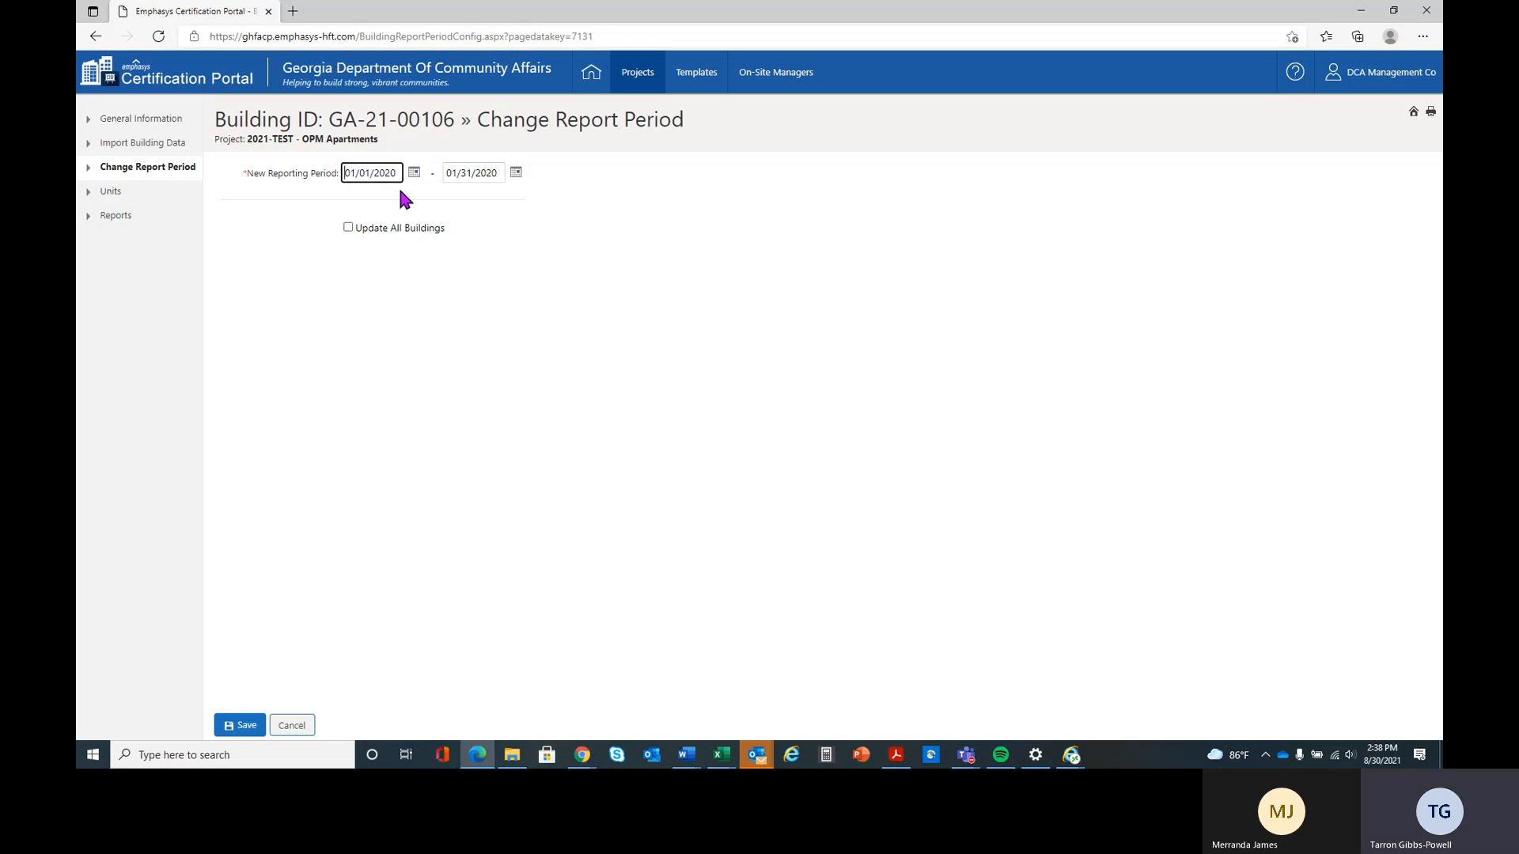
Set the new reporting period's start date to 02/01/2021 and dismiss the error
{"action": "left_click_drag", "start_coordinate": [342, 170], "coordinate": [392, 167]}
{"action": "type", "text": "020120"}
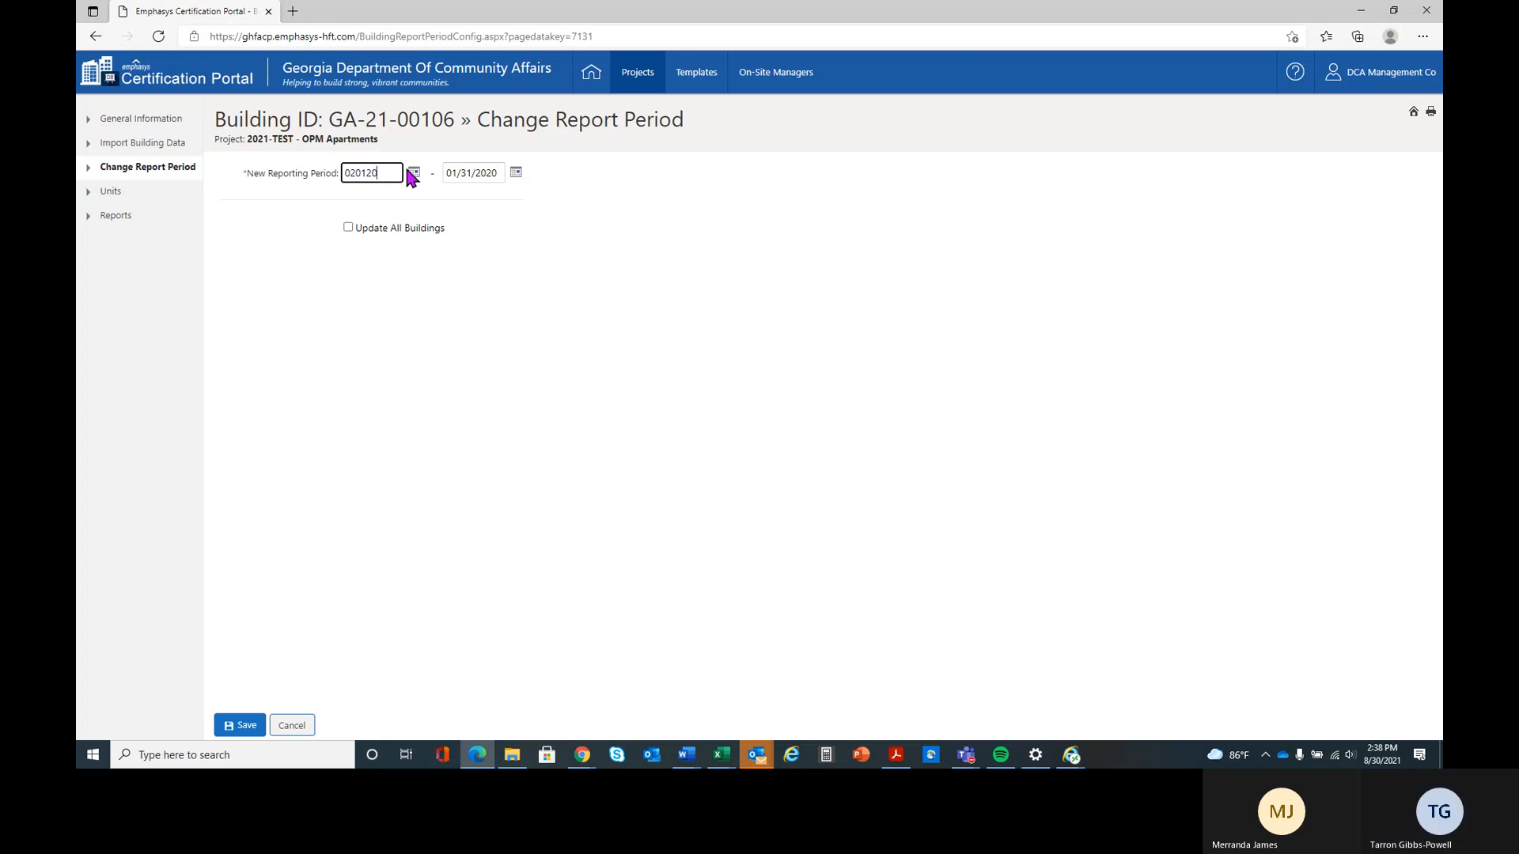
{"action": "type", "text": "21"}
{"action": "key", "text": "Tab"}
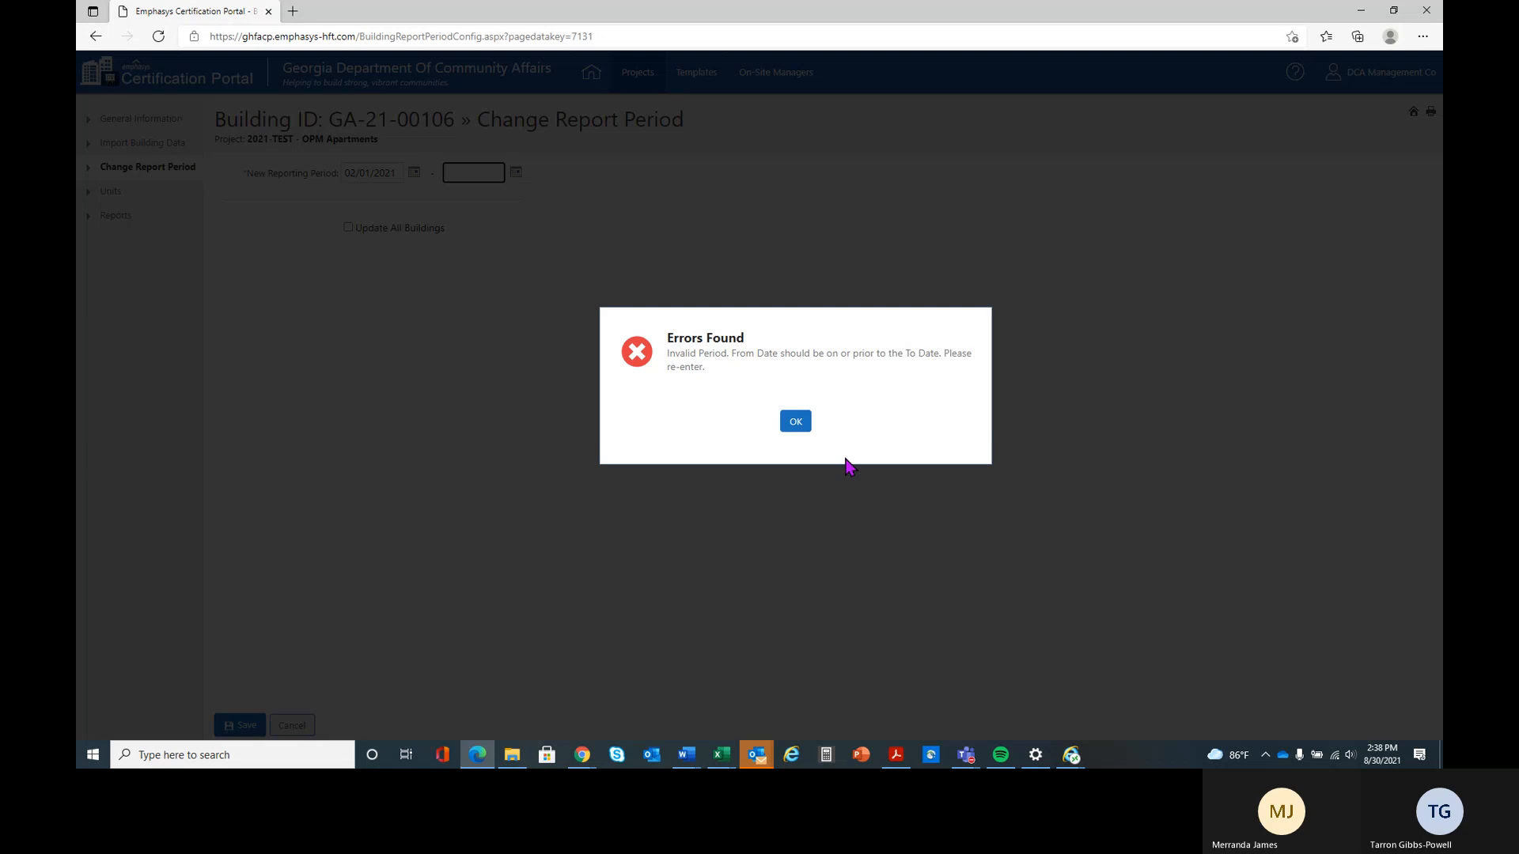
{"action": "left_click", "coordinate": [792, 421]}
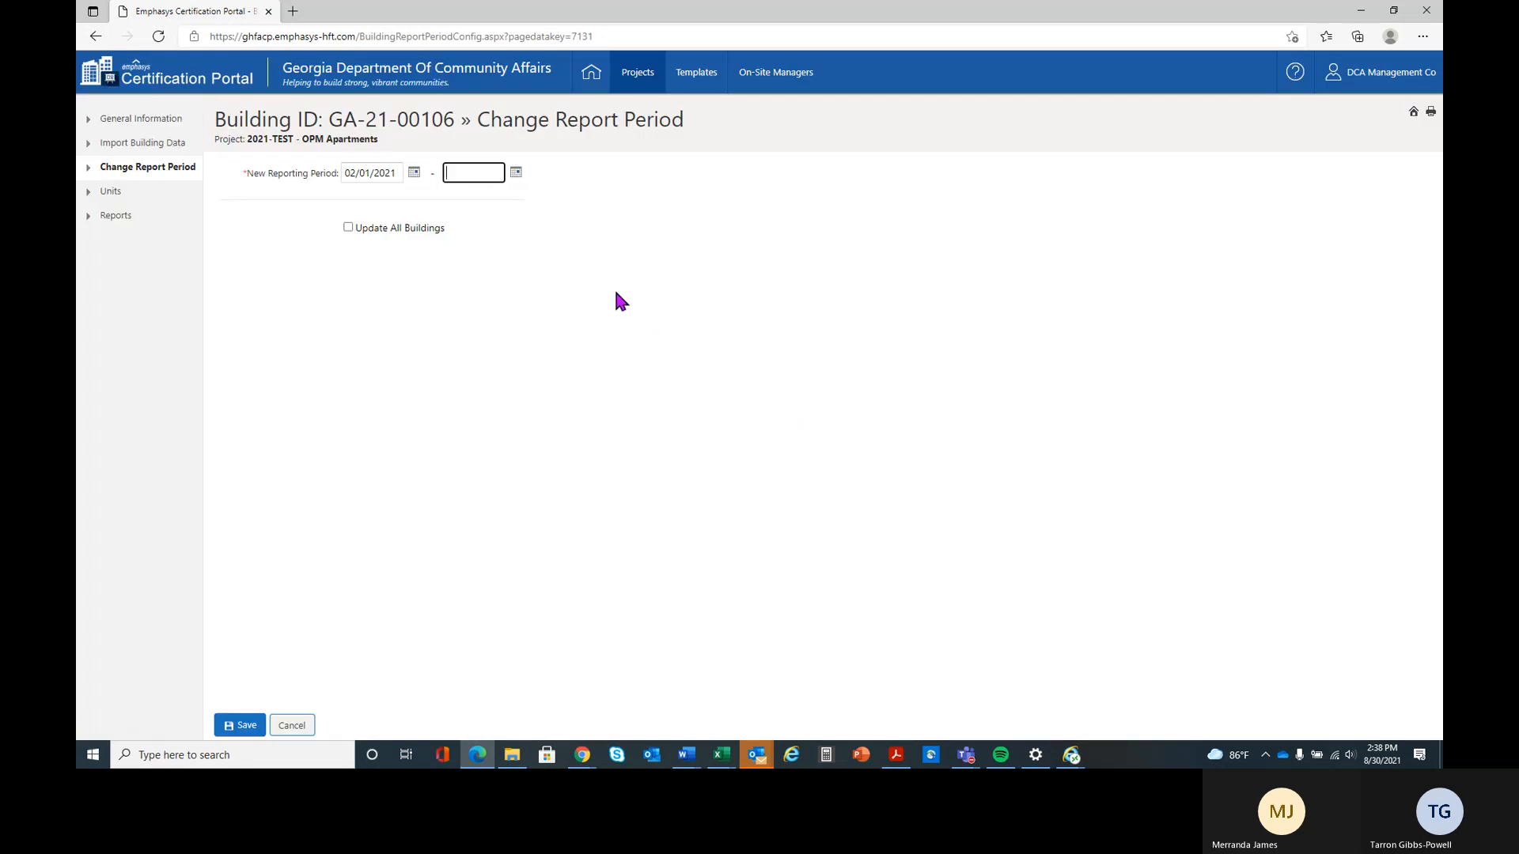
Try twice to set the new reporting period's end date to 02/28/2020
{"action": "type", "text": "02282020"}
{"action": "key", "text": "Tab"}
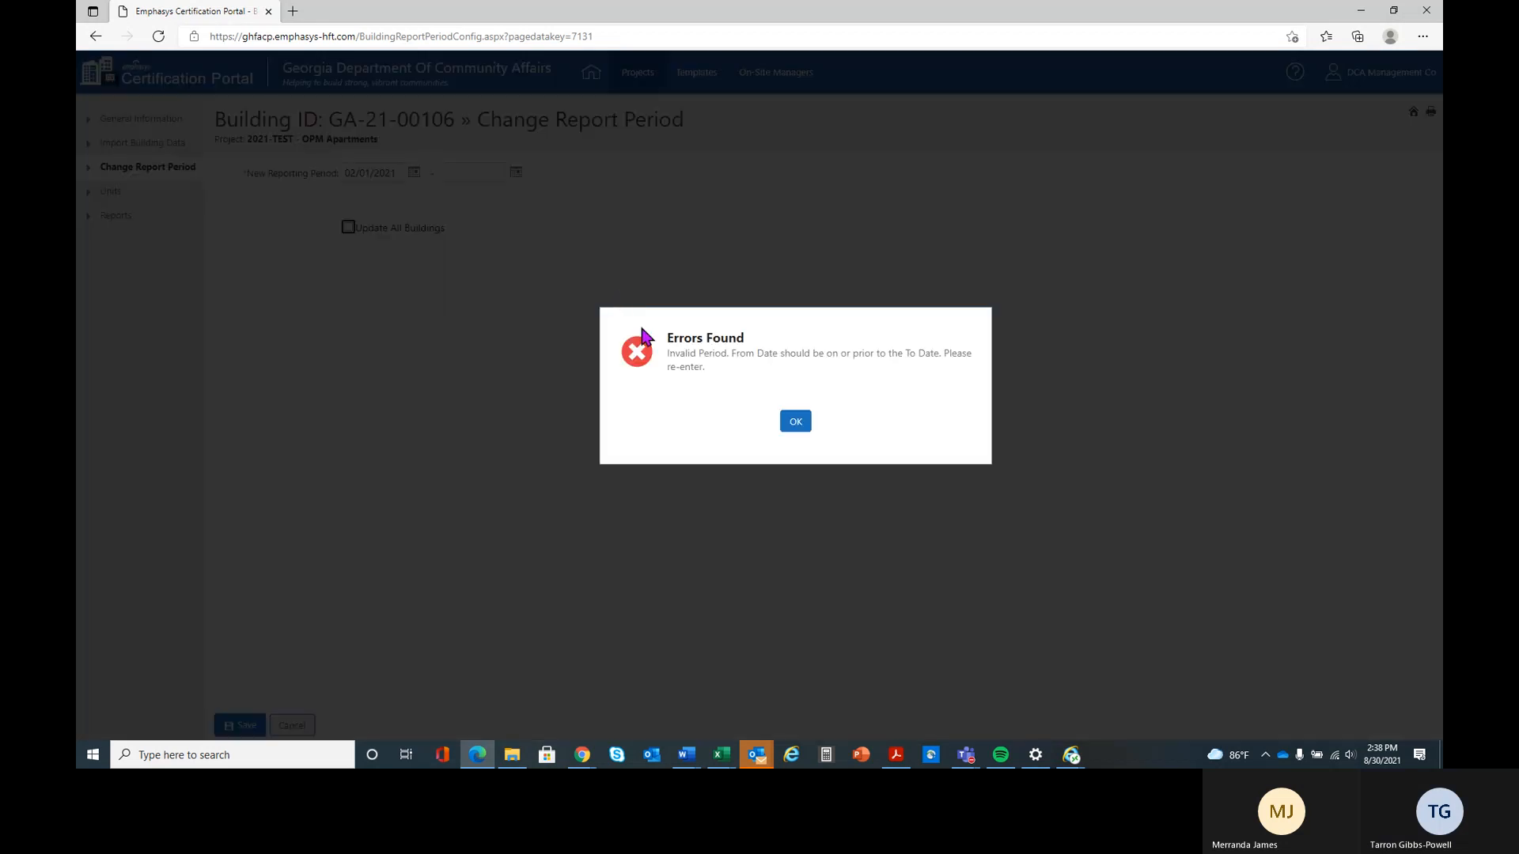
{"action": "left_click", "coordinate": [796, 422]}
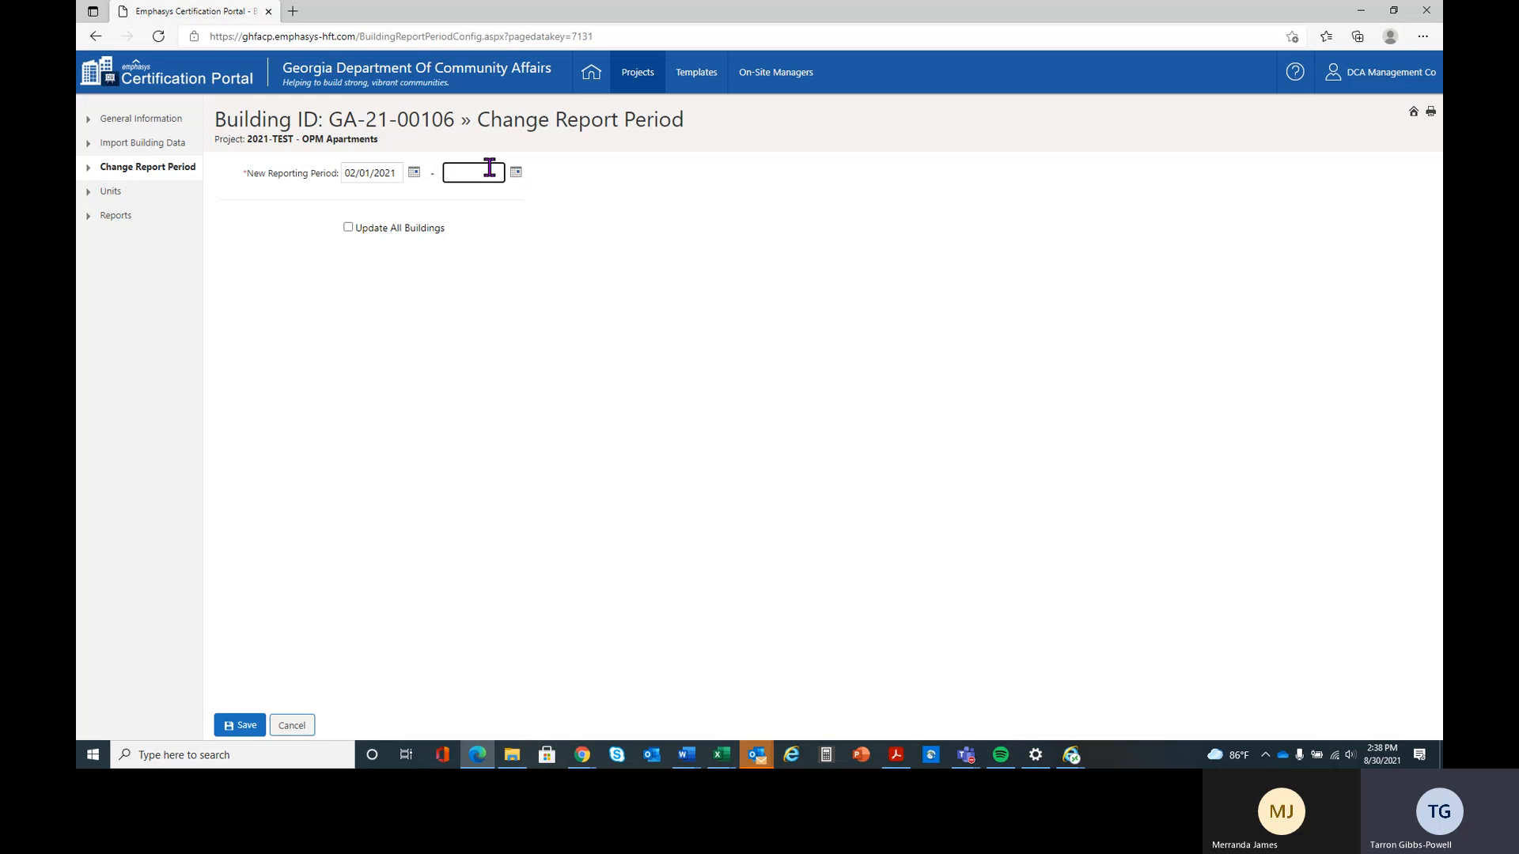
{"action": "type", "text": "02"}
{"action": "type", "text": "282020"}
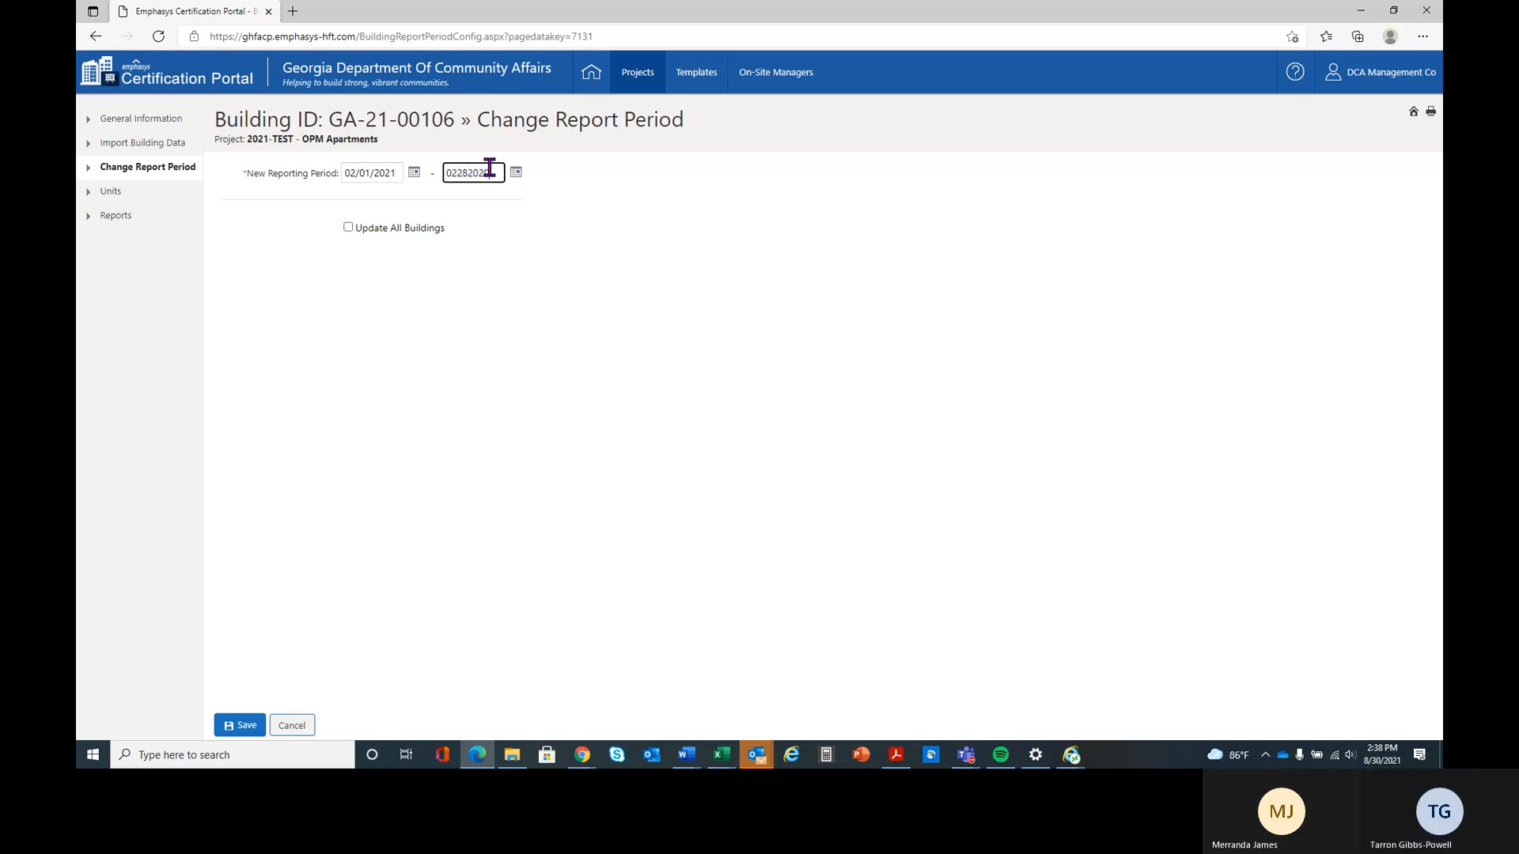
{"action": "key", "text": "Tab"}
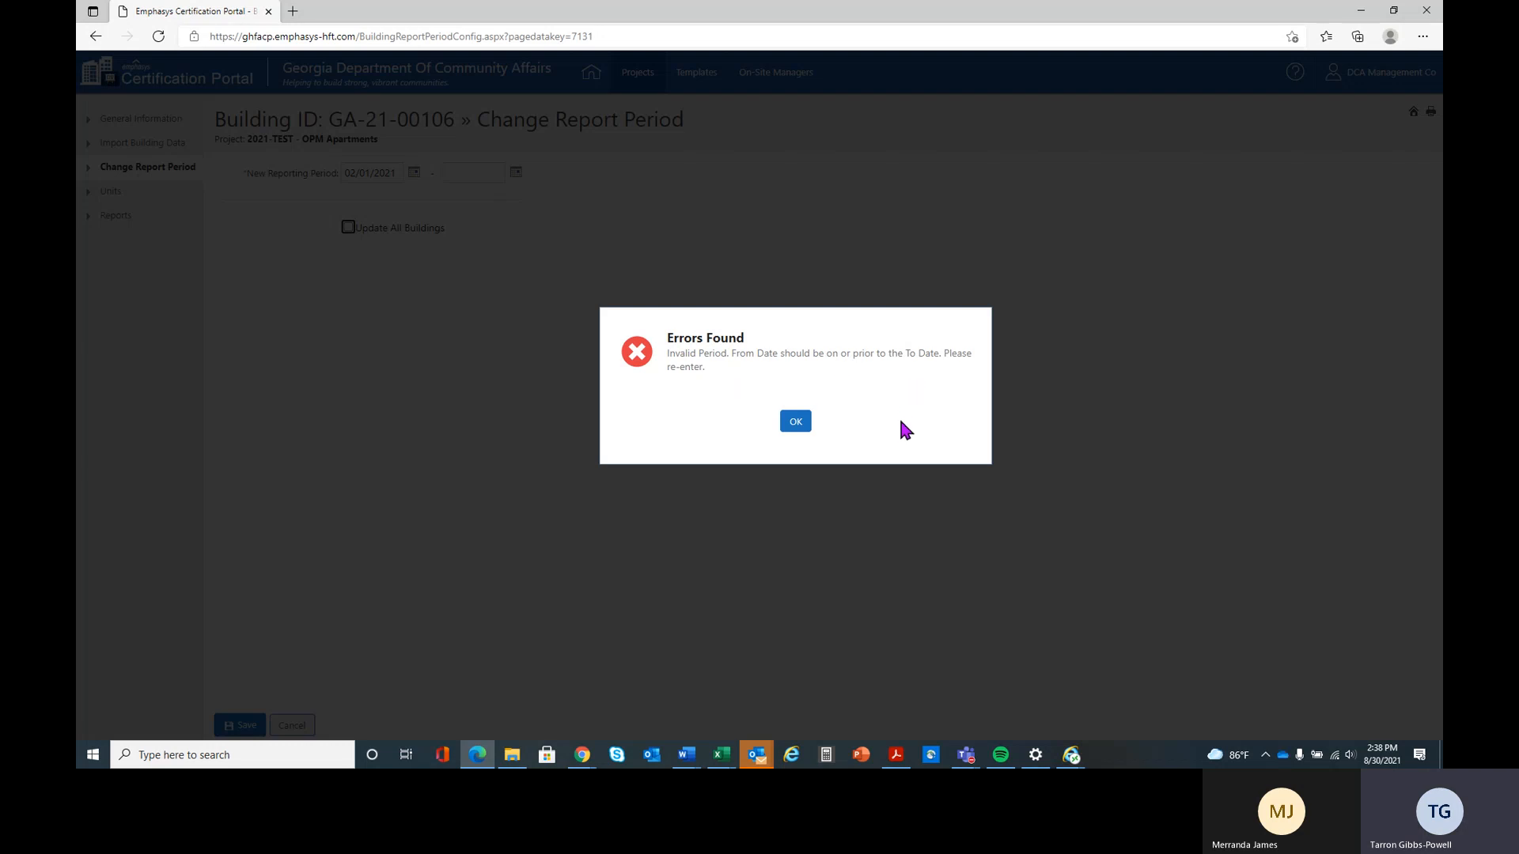
{"action": "left_click", "coordinate": [794, 424]}
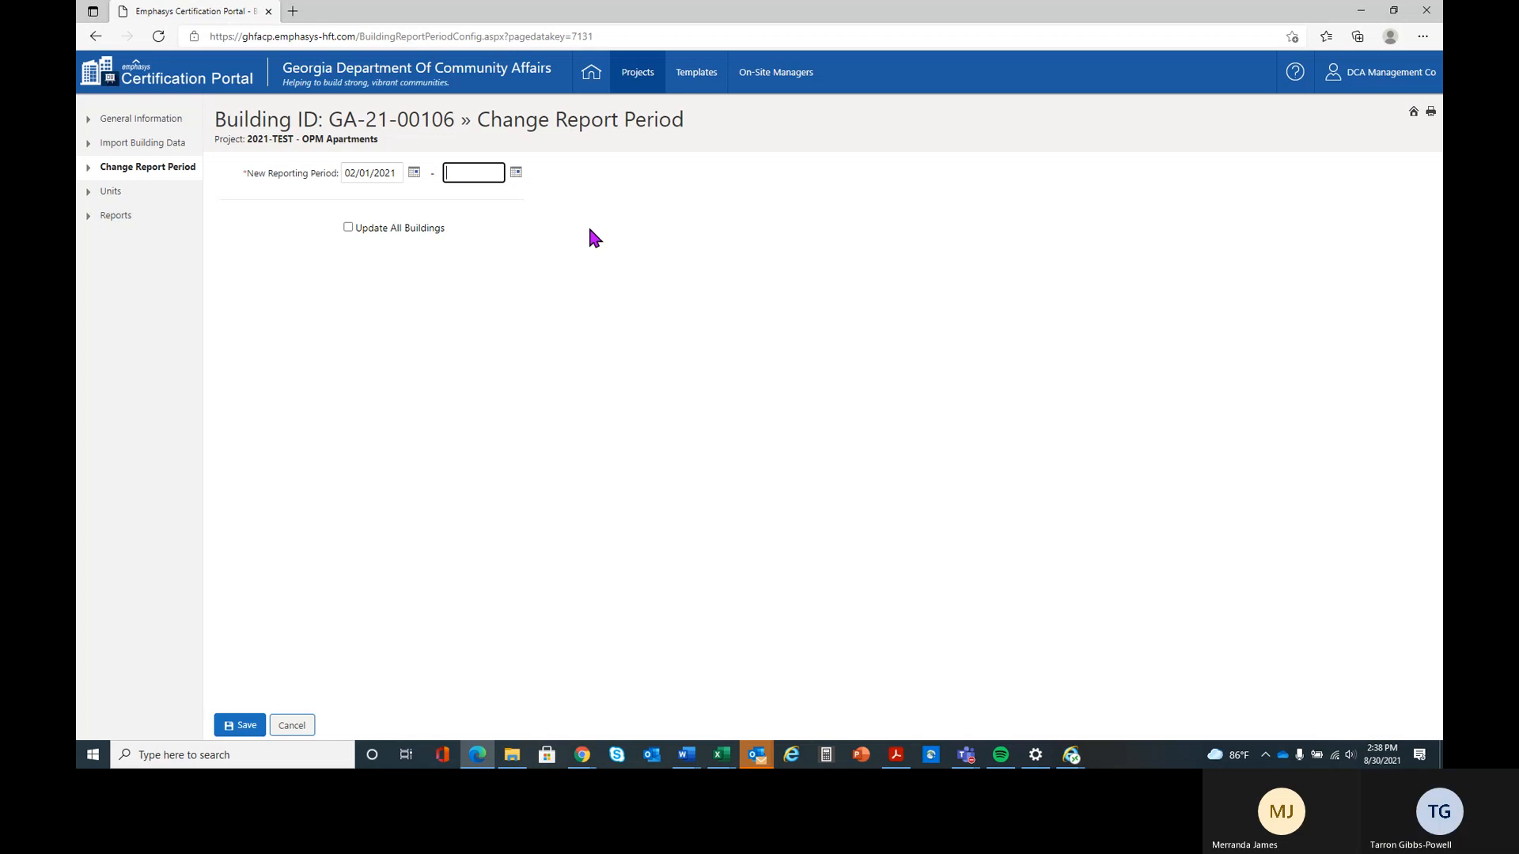
Replace the new reporting period's start date with 02/01/2020
{"action": "left_click_drag", "start_coordinate": [399, 171], "coordinate": [315, 171]}
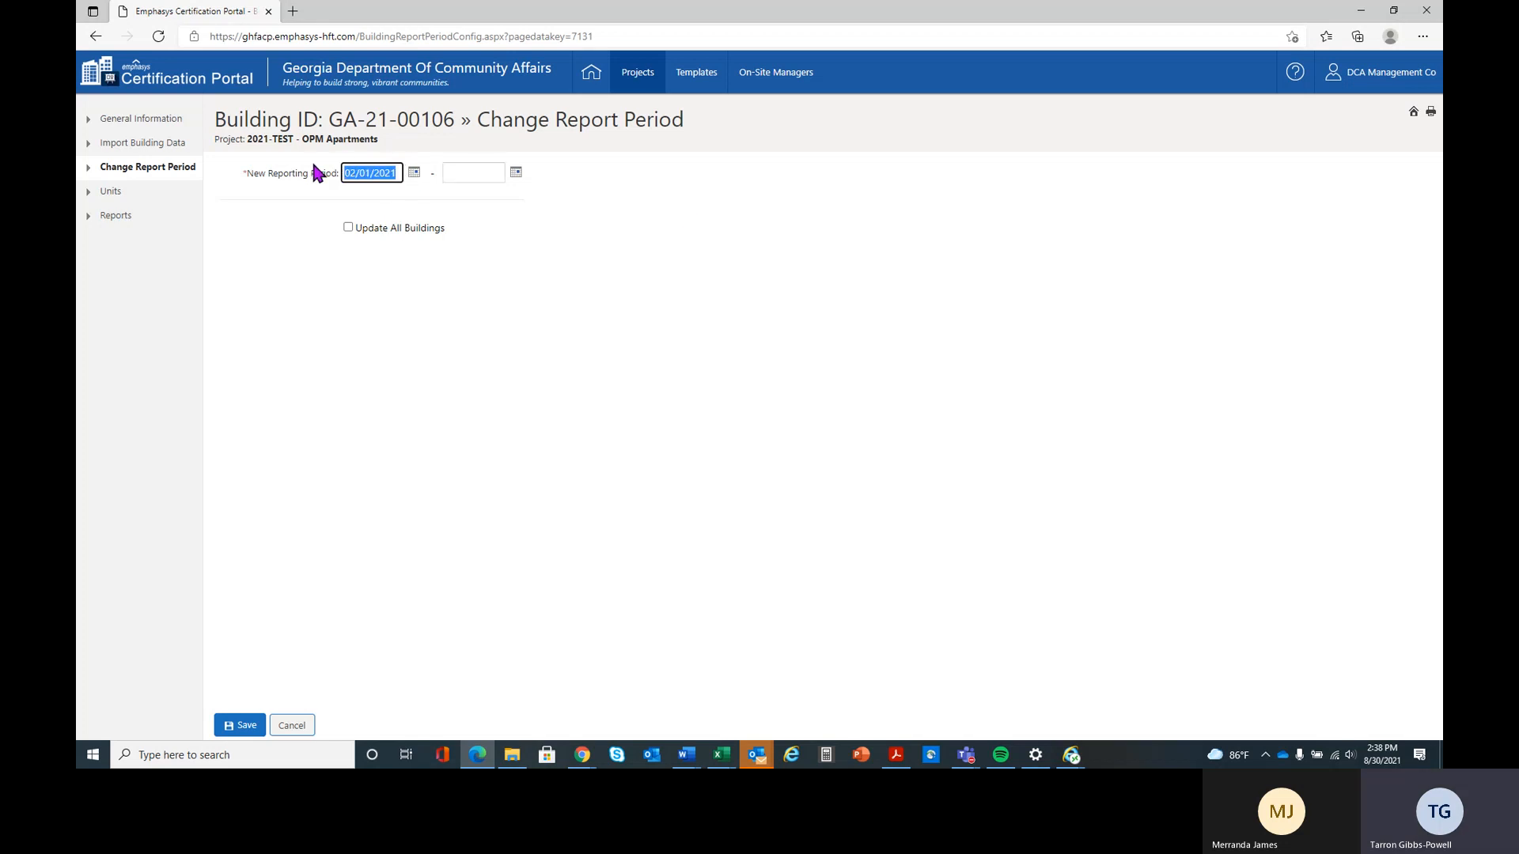
{"action": "key", "text": "BackSpace"}
{"action": "type", "text": "02"}
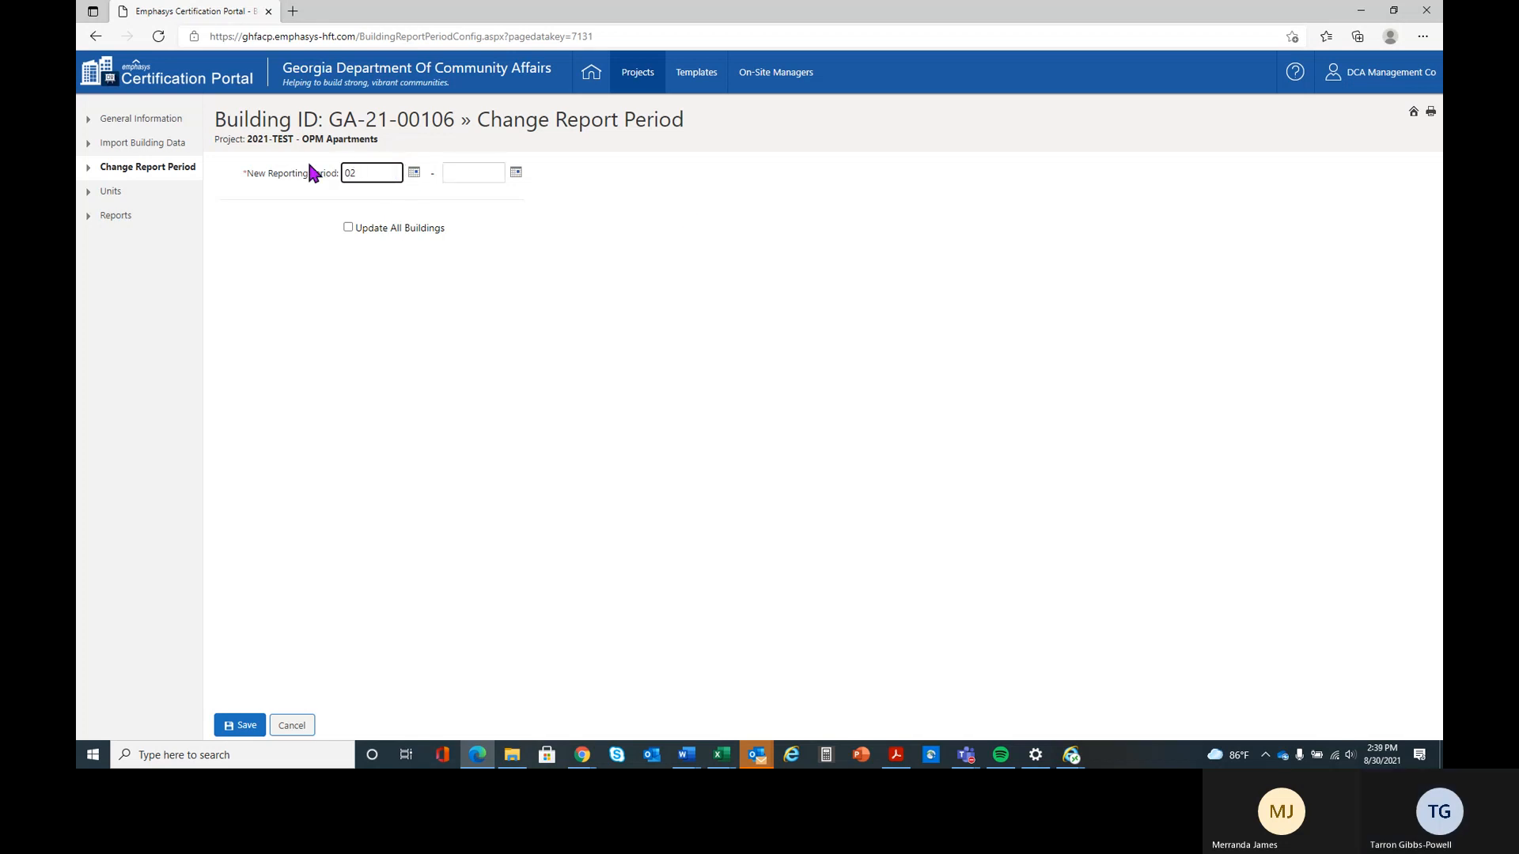
{"action": "type", "text": "012020"}
{"action": "key", "text": "Tab"}
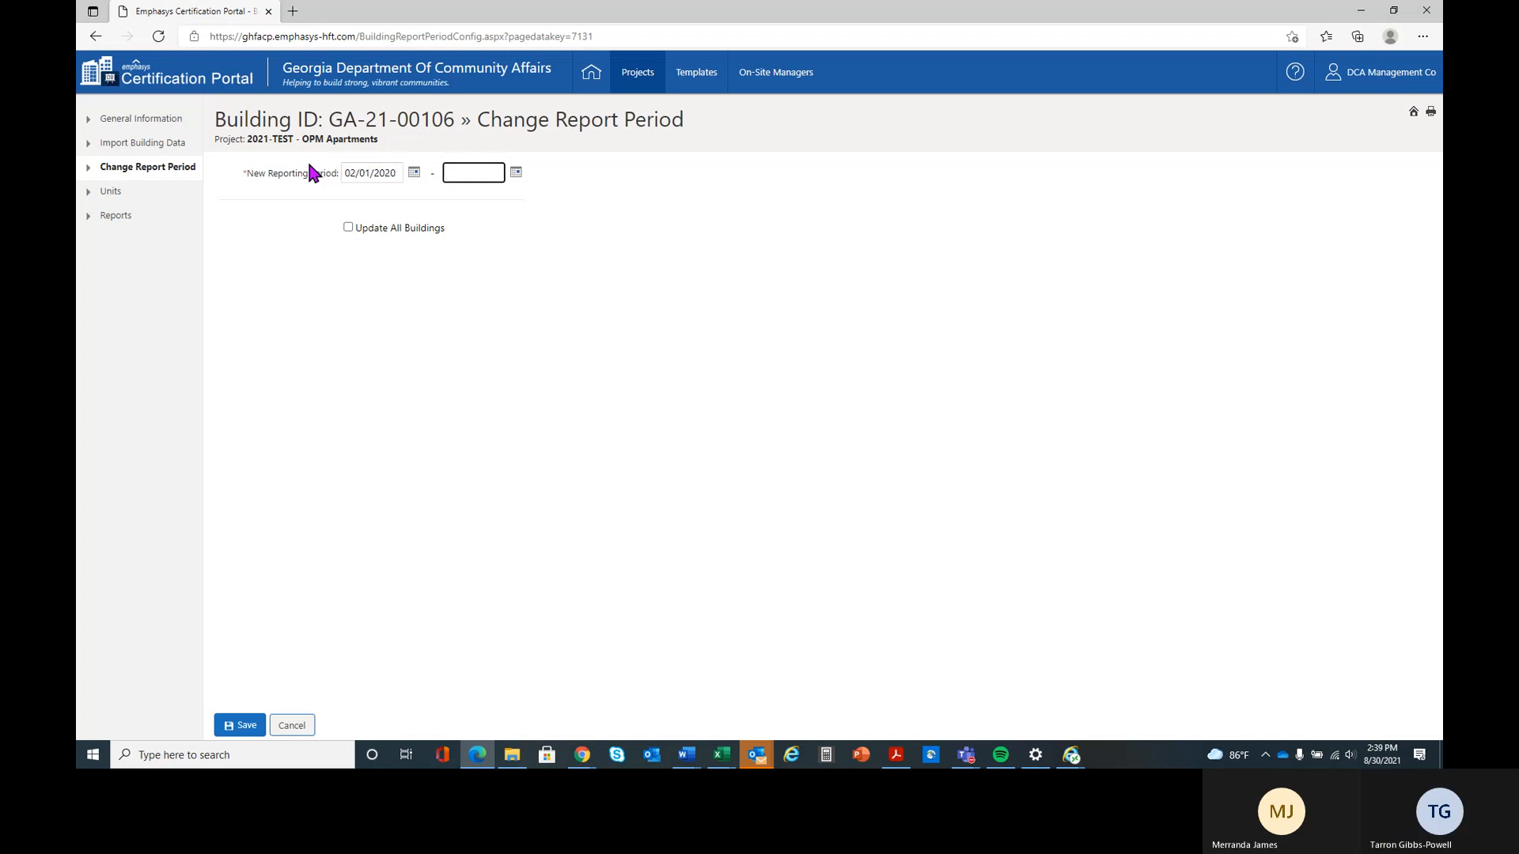
Set the new reporting period's end date to 02/28/2020, try to save the period and dismiss the error
{"action": "type", "text": "022882020"}
{"action": "key", "text": "Tab"}
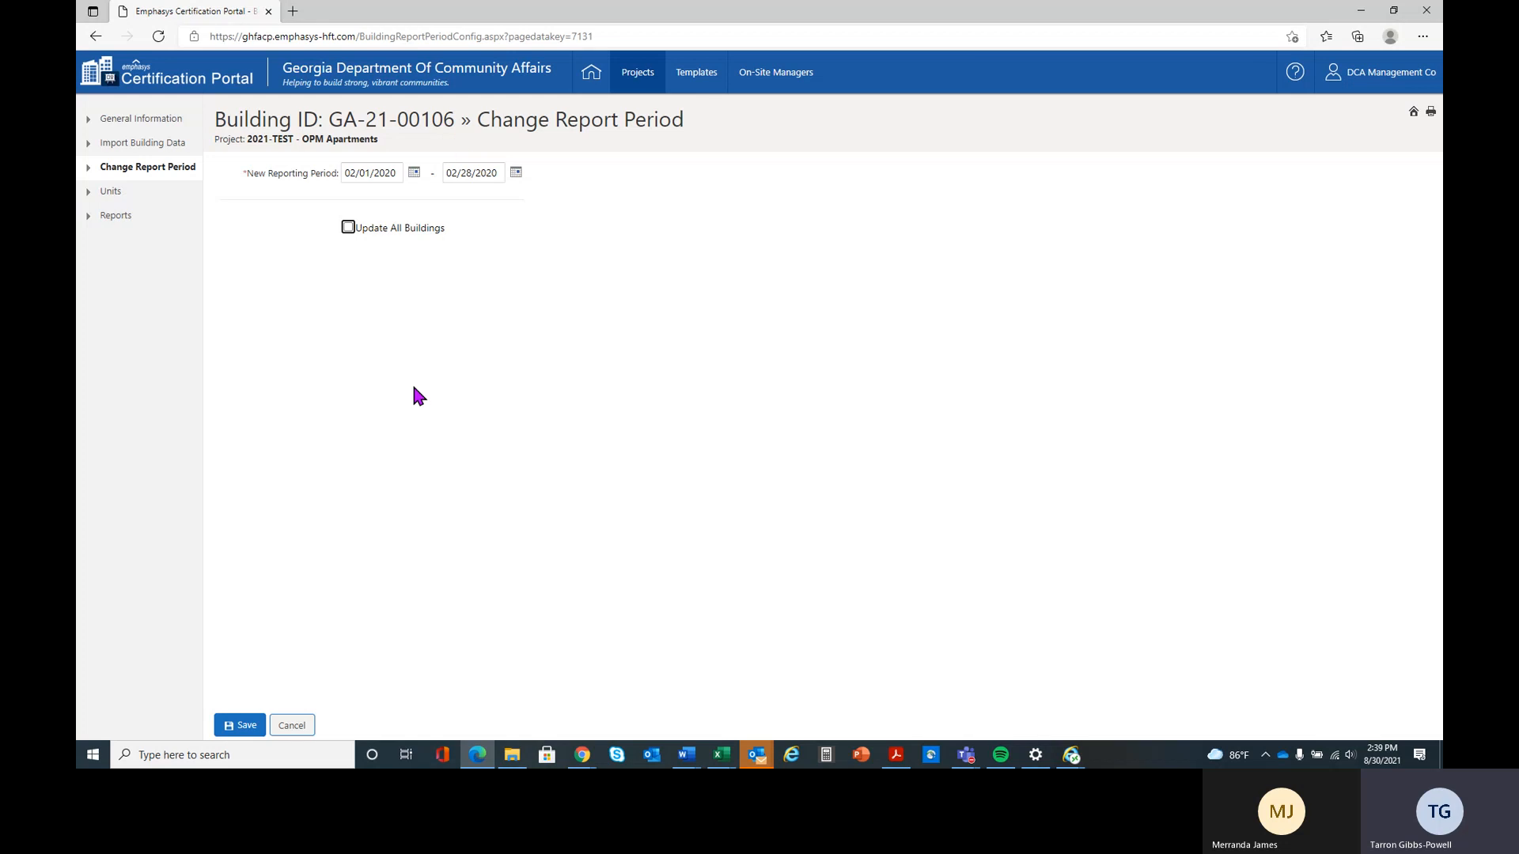
{"action": "left_click", "coordinate": [241, 725]}
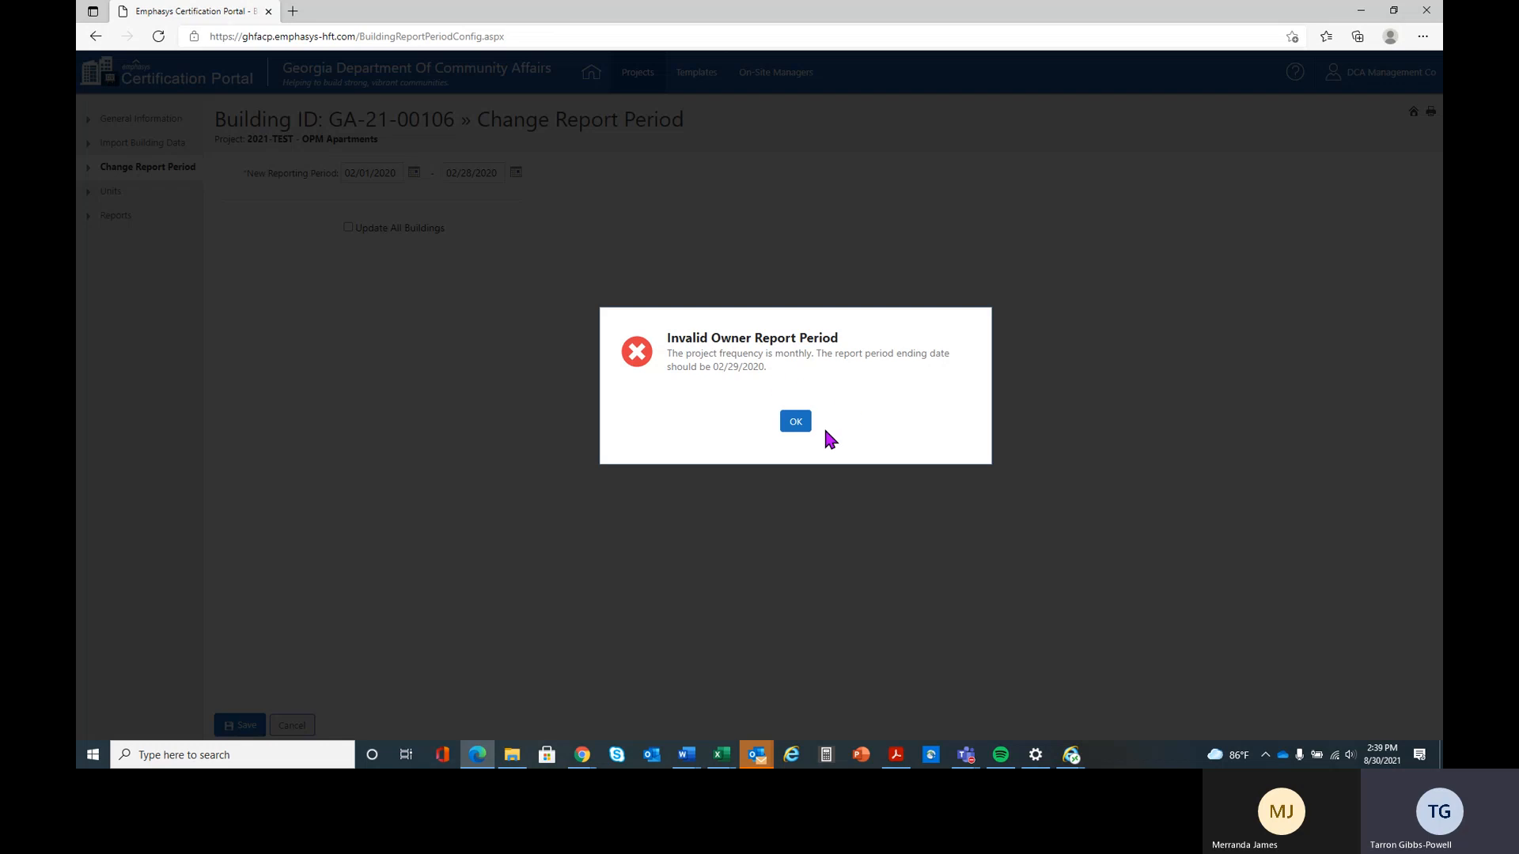
{"action": "left_click", "coordinate": [794, 422]}
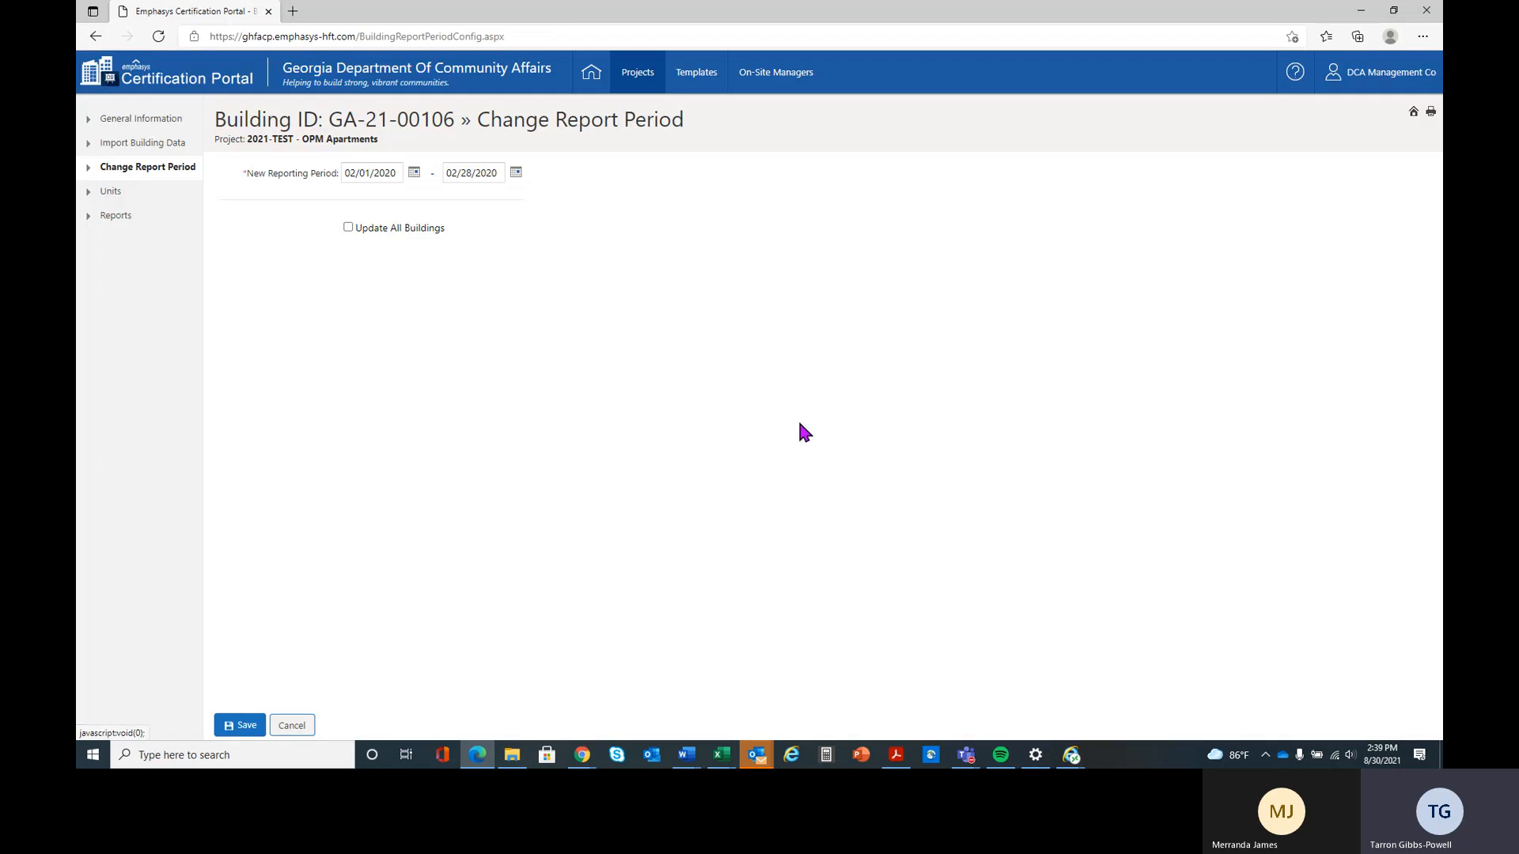
Re-enter the day 28 in the reporting period's end date, try saving again and dismiss the error
{"action": "left_click", "coordinate": [469, 172]}
{"action": "key", "text": "BackSpace"}
{"action": "key", "text": "BackSpace"}
{"action": "key", "text": "BackSpace"}
{"action": "type", "text": "28"}
{"action": "left_click", "coordinate": [240, 725]}
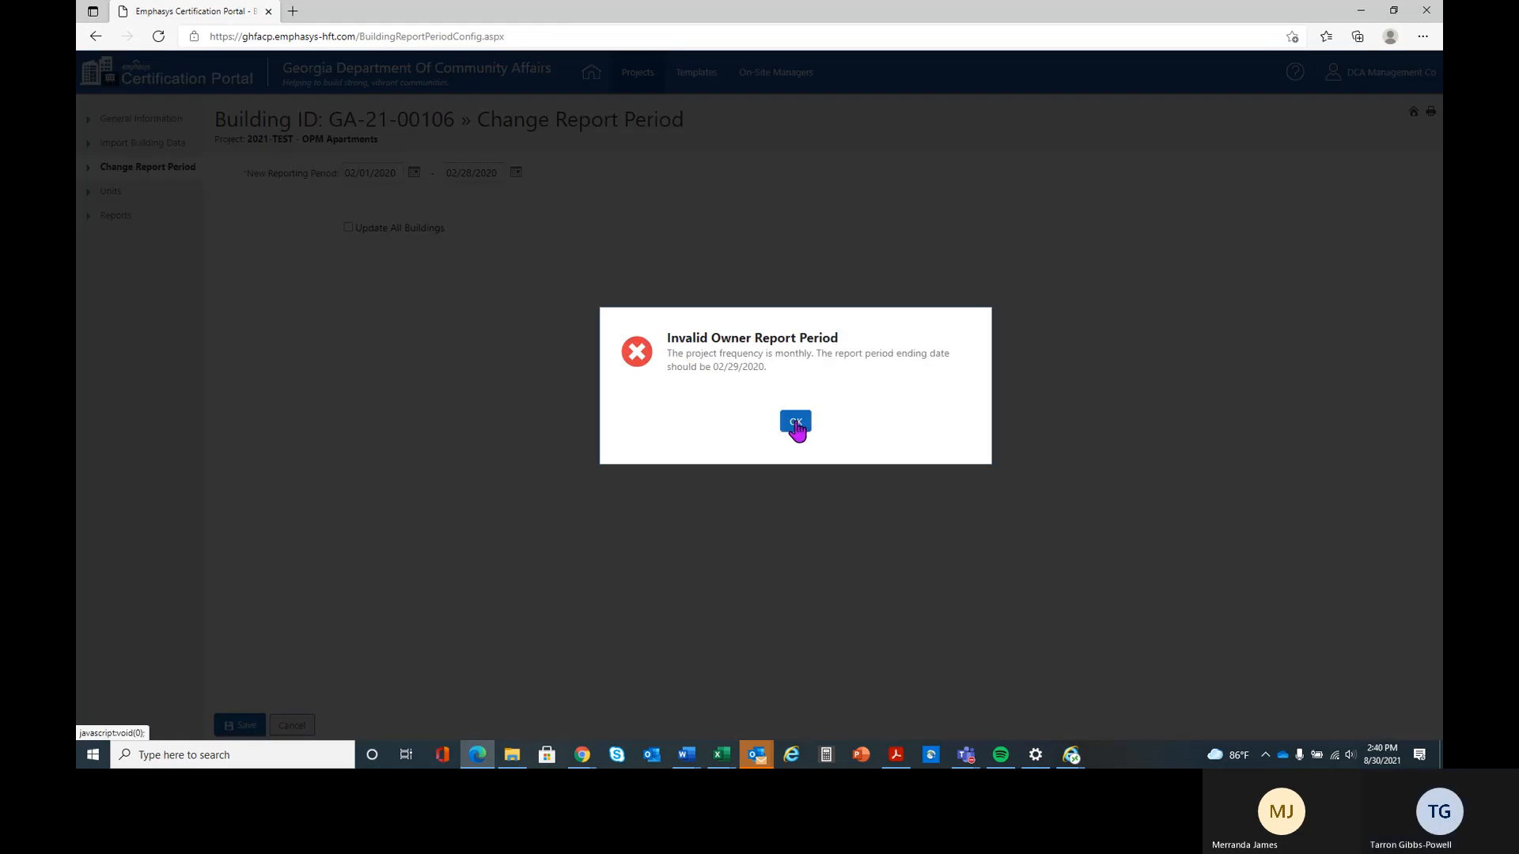
{"action": "left_click", "coordinate": [795, 424]}
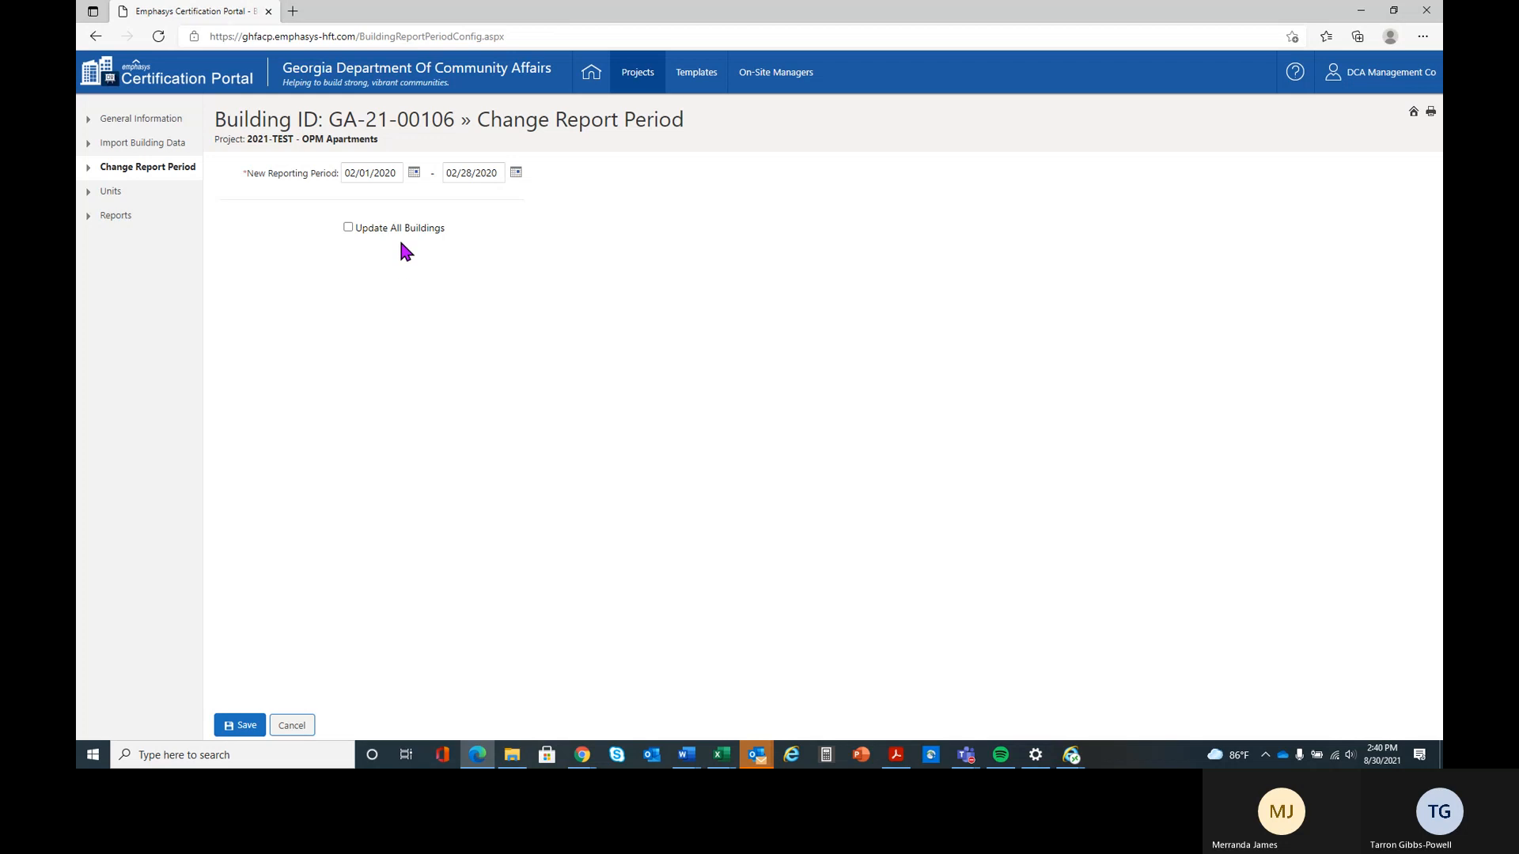
Correct the new reporting period's end date to 02/29/2020, save it and leave the report period settings
{"action": "left_click", "coordinate": [475, 173]}
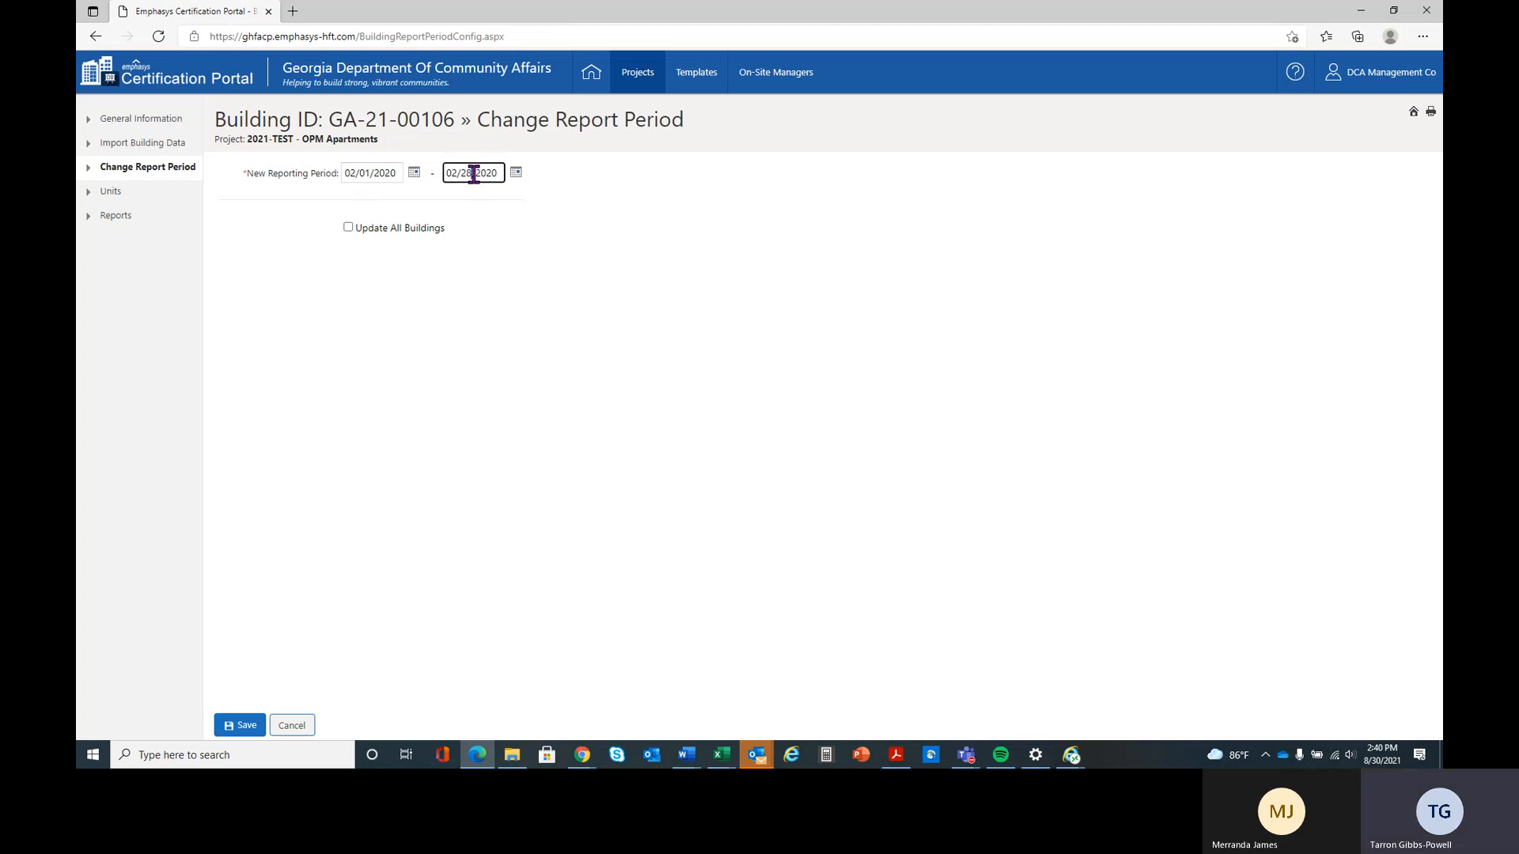
{"action": "key", "text": "BackSpace"}
{"action": "type", "text": "9"}
{"action": "left_click", "coordinate": [240, 726]}
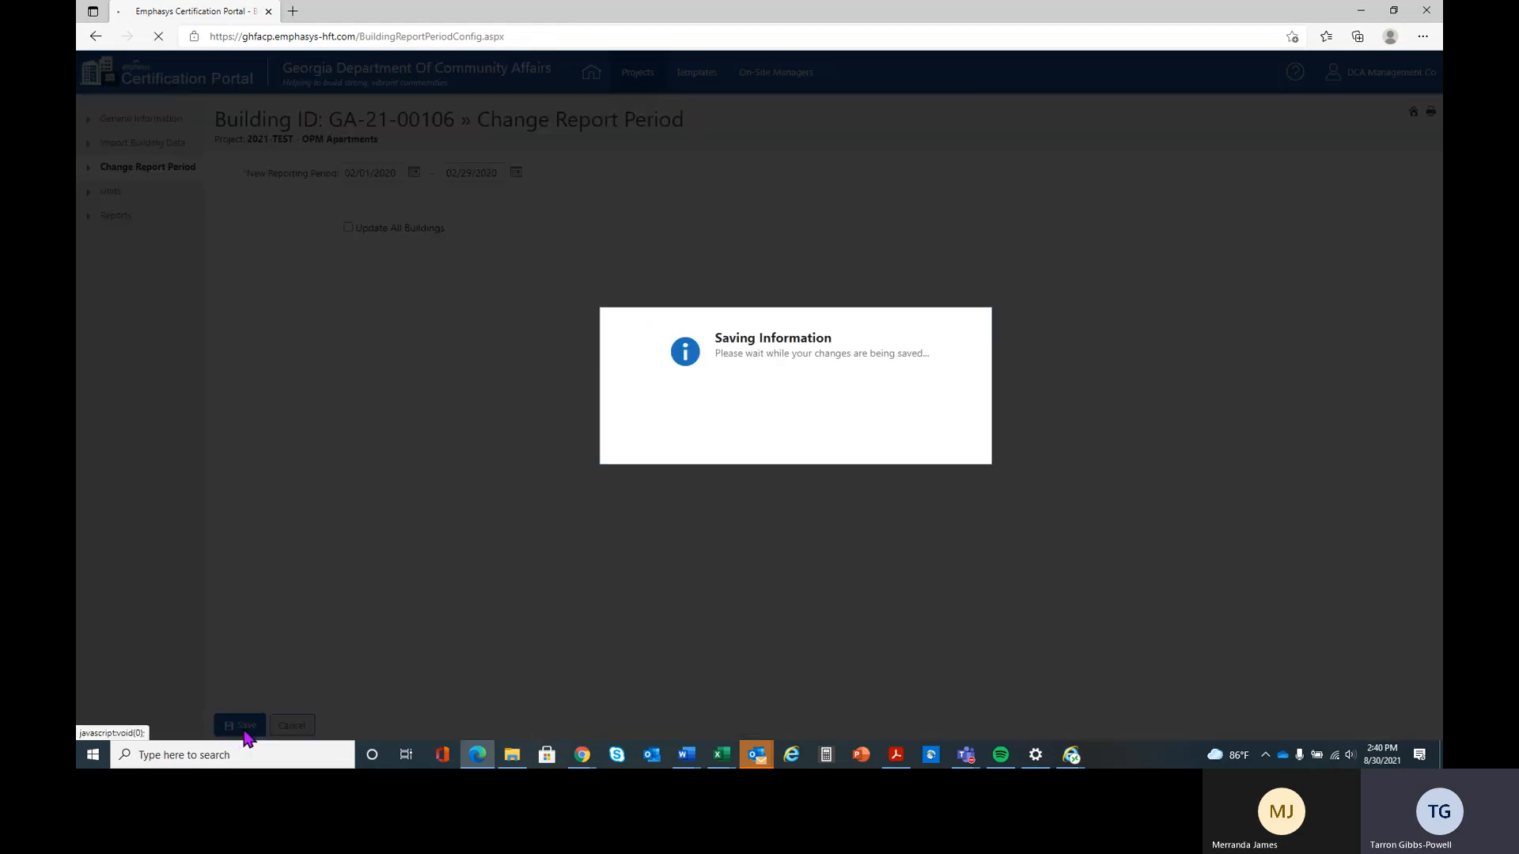
{"action": "left_click", "coordinate": [795, 237]}
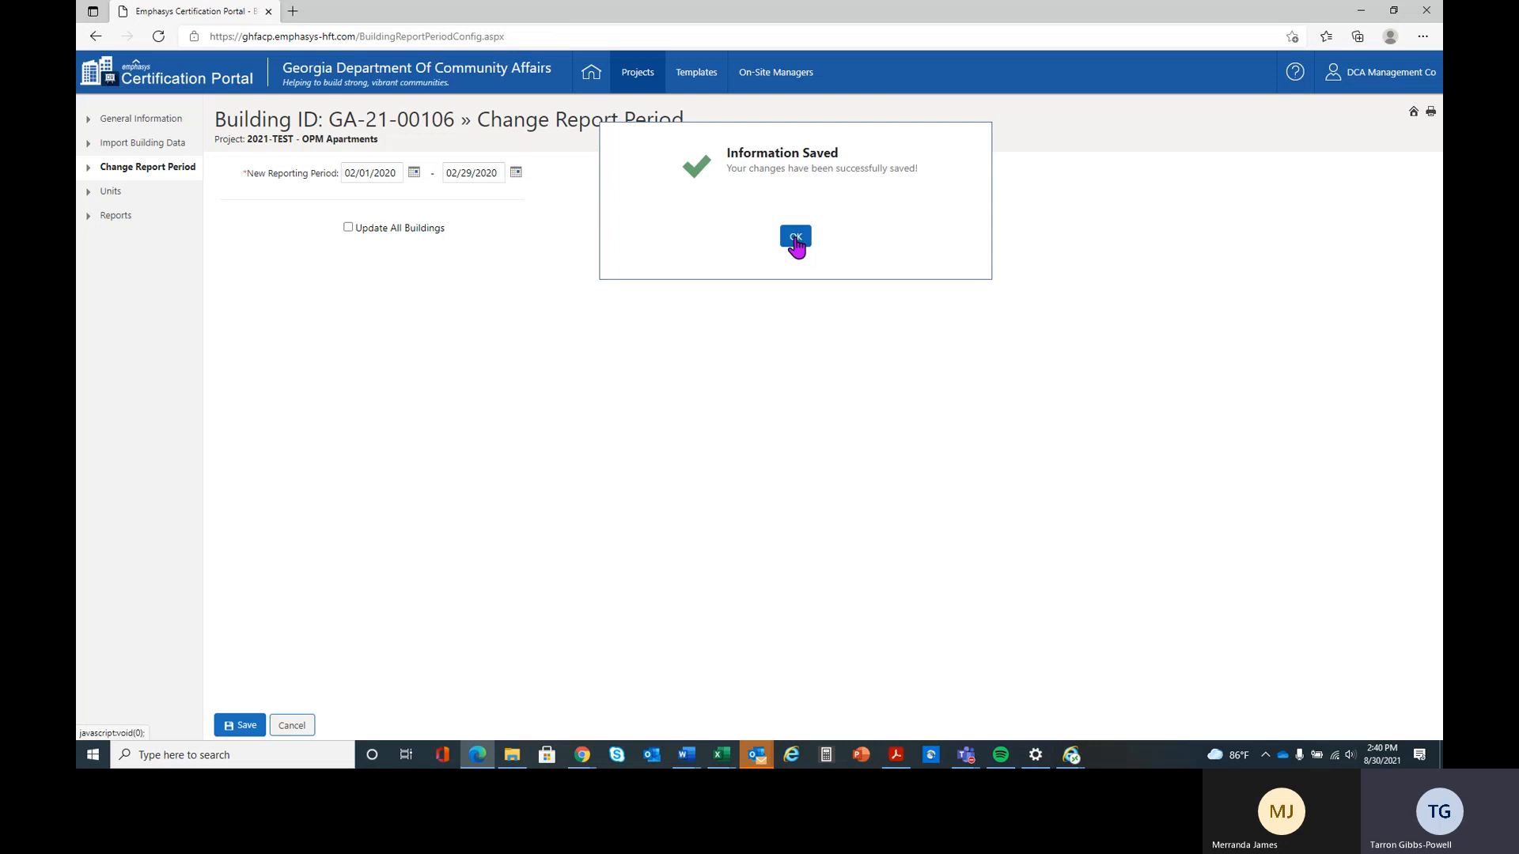
{"action": "left_click", "coordinate": [293, 728]}
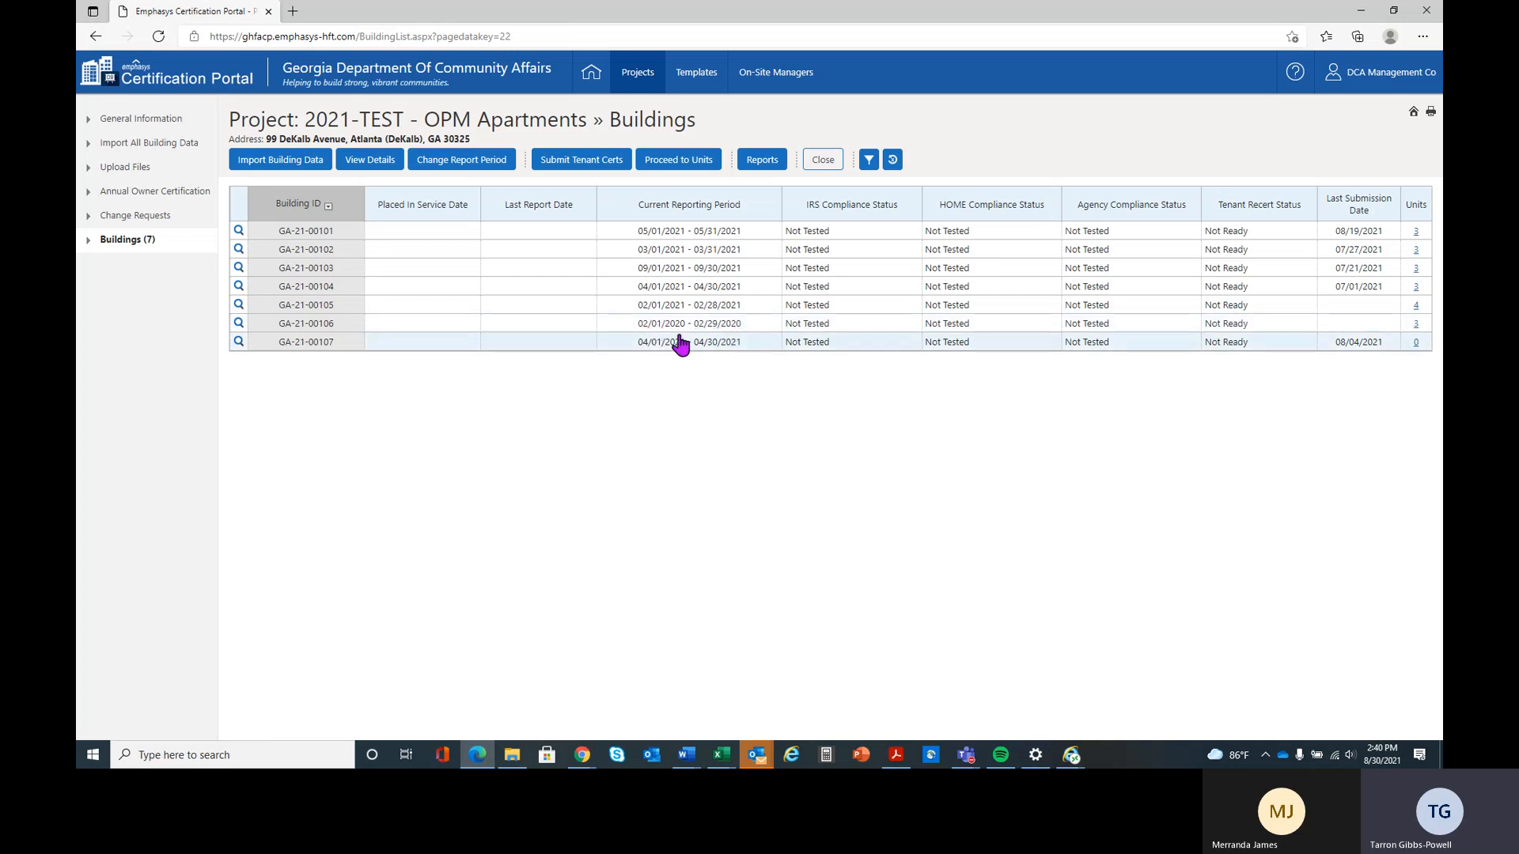
Start a new tenant certification for unit 602 in building GA-21-00106
{"action": "left_click", "coordinate": [642, 330]}
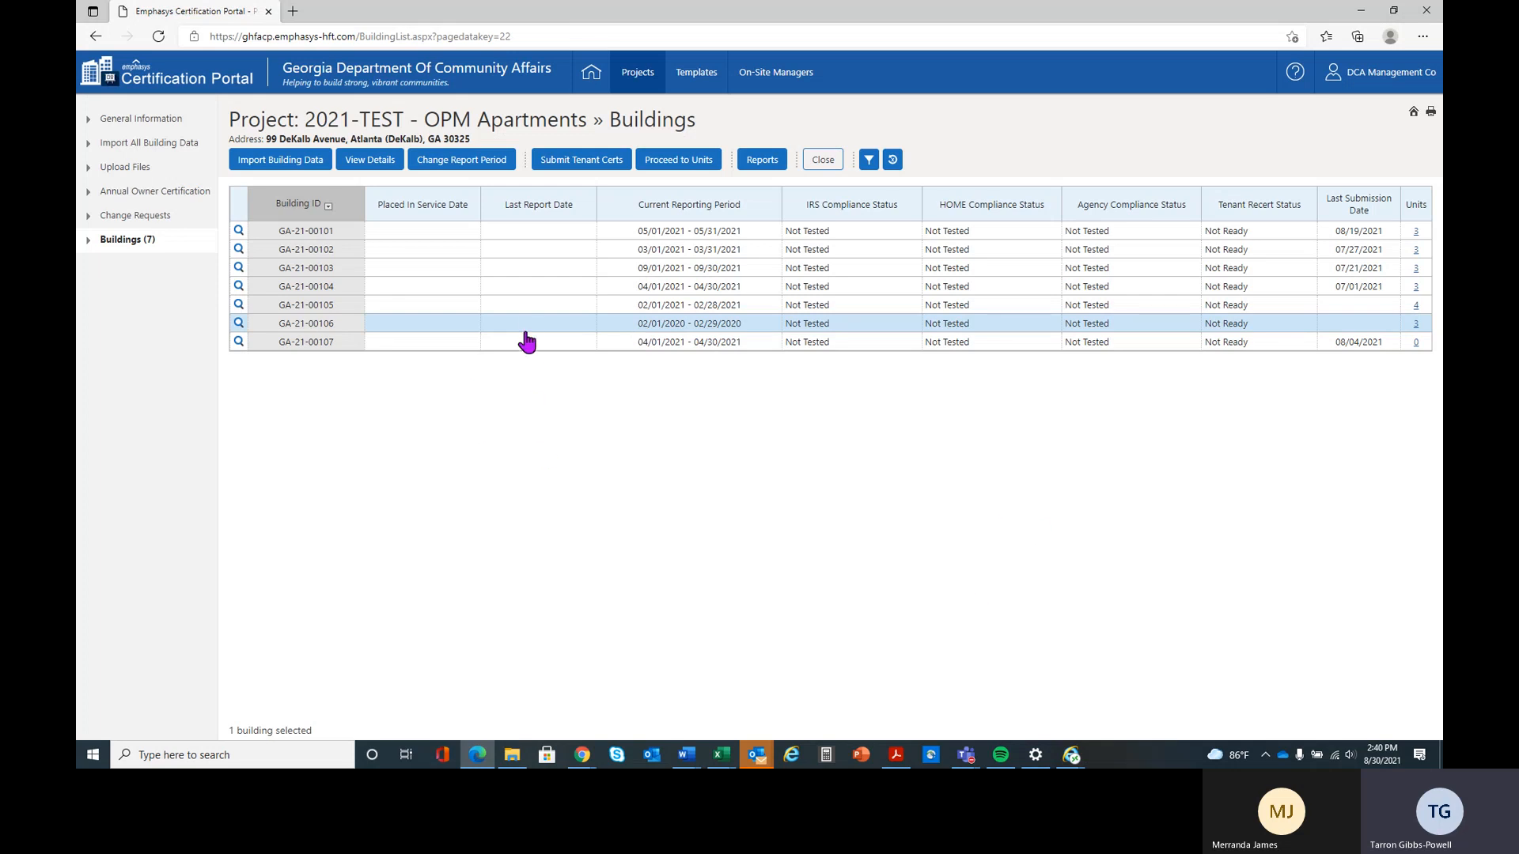
{"action": "left_click", "coordinate": [700, 164]}
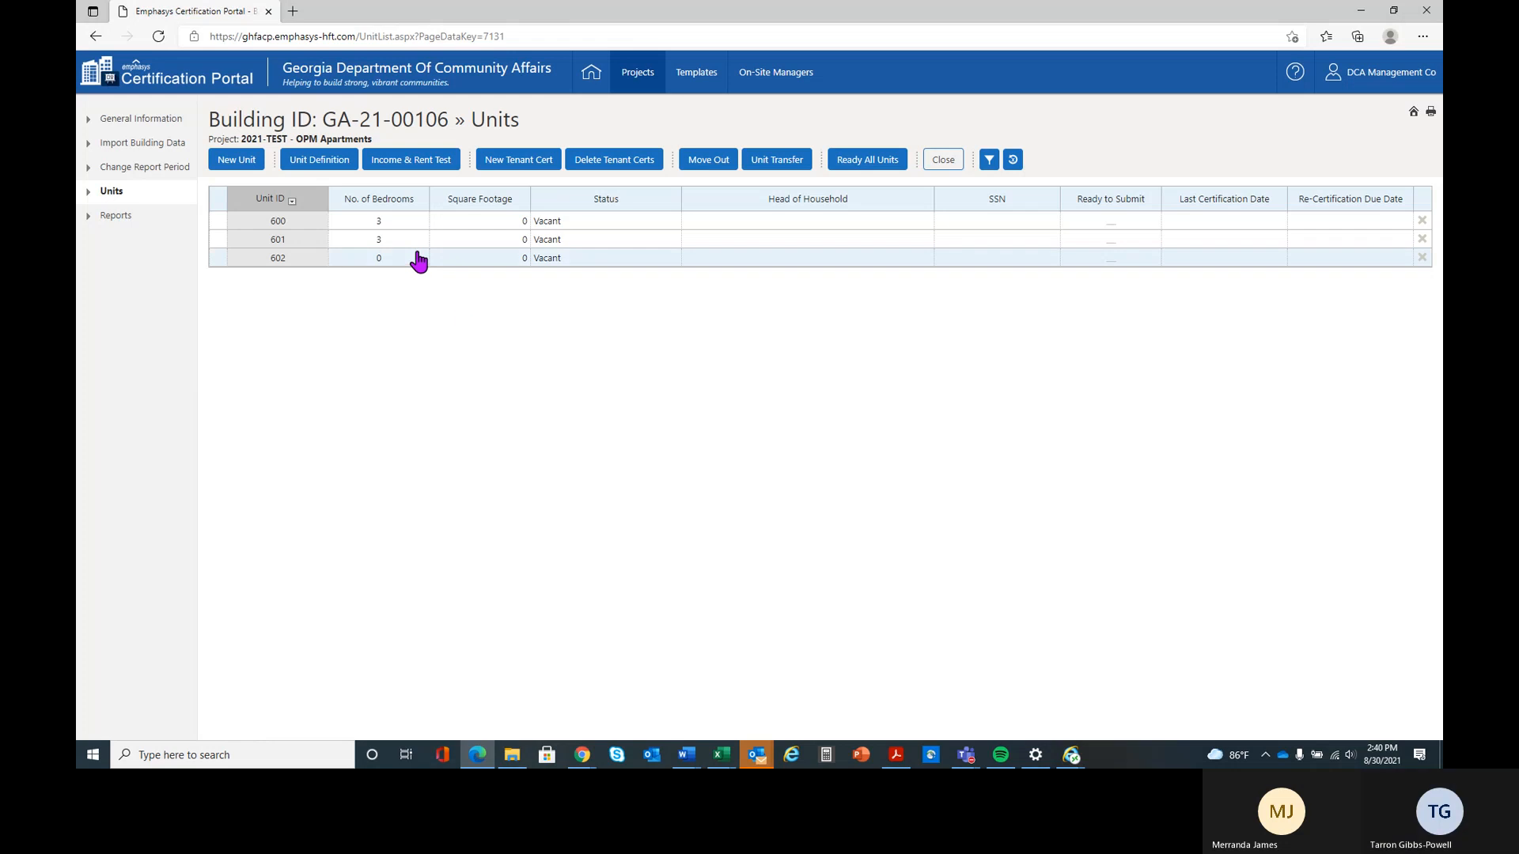
{"action": "left_click", "coordinate": [418, 265]}
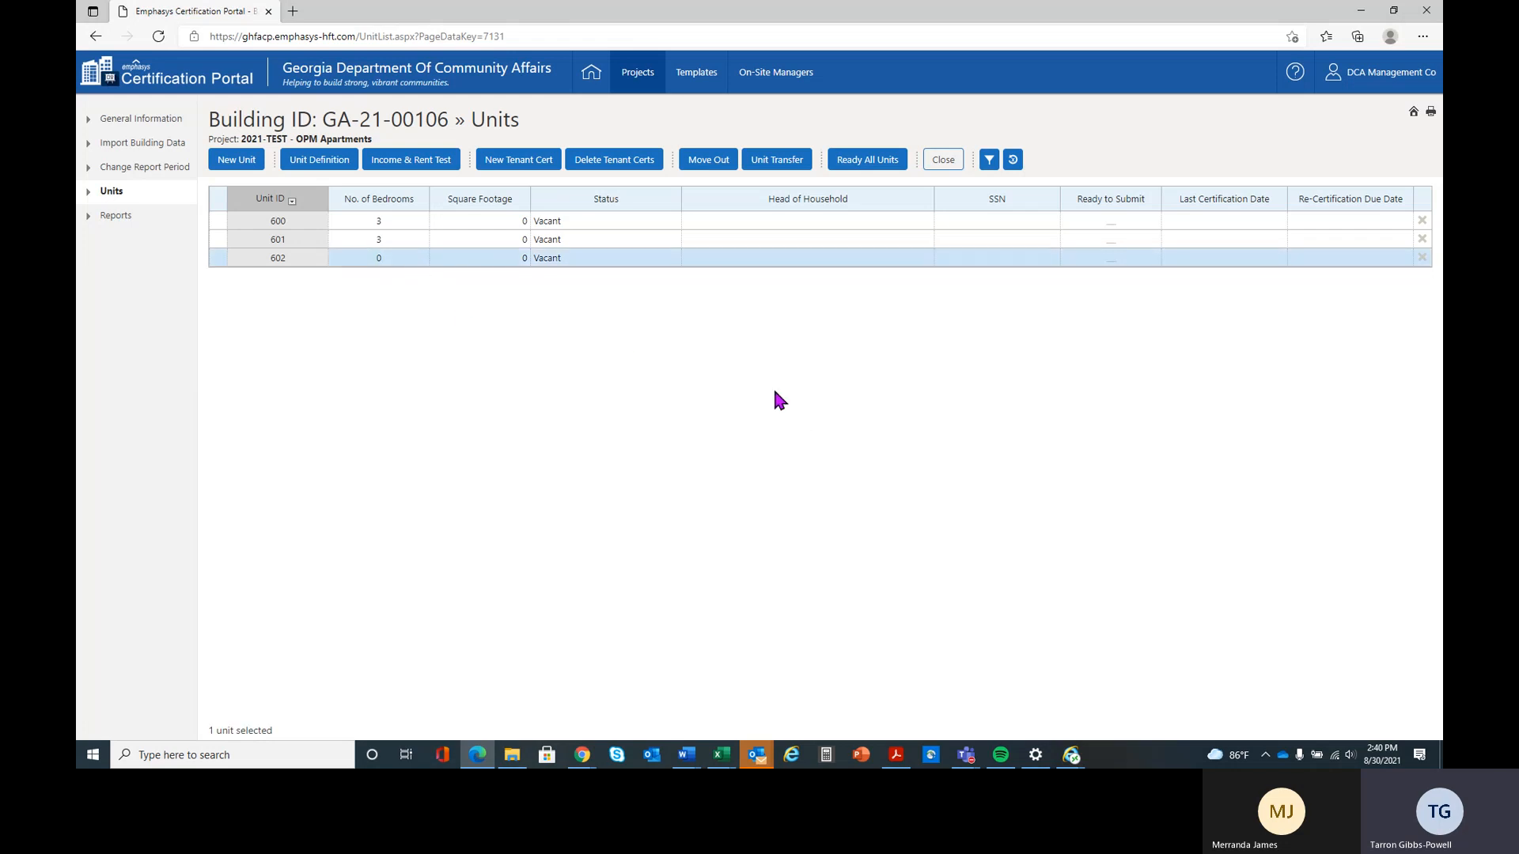
{"action": "left_click", "coordinate": [516, 166]}
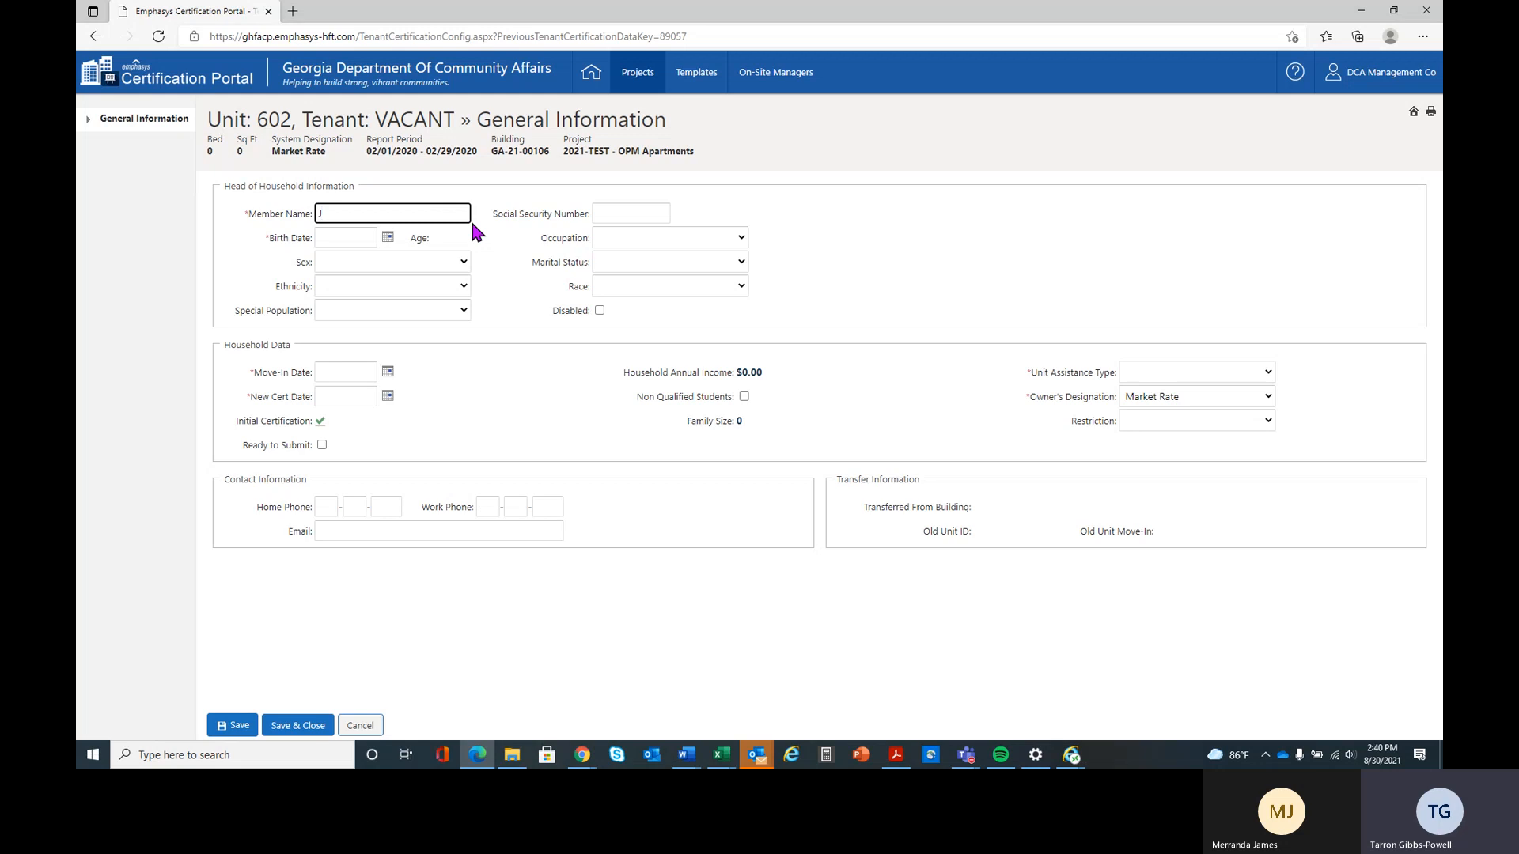
Enter the head of household's full name, Social Security number and birth date
{"action": "type", "text": "Jerrold"}
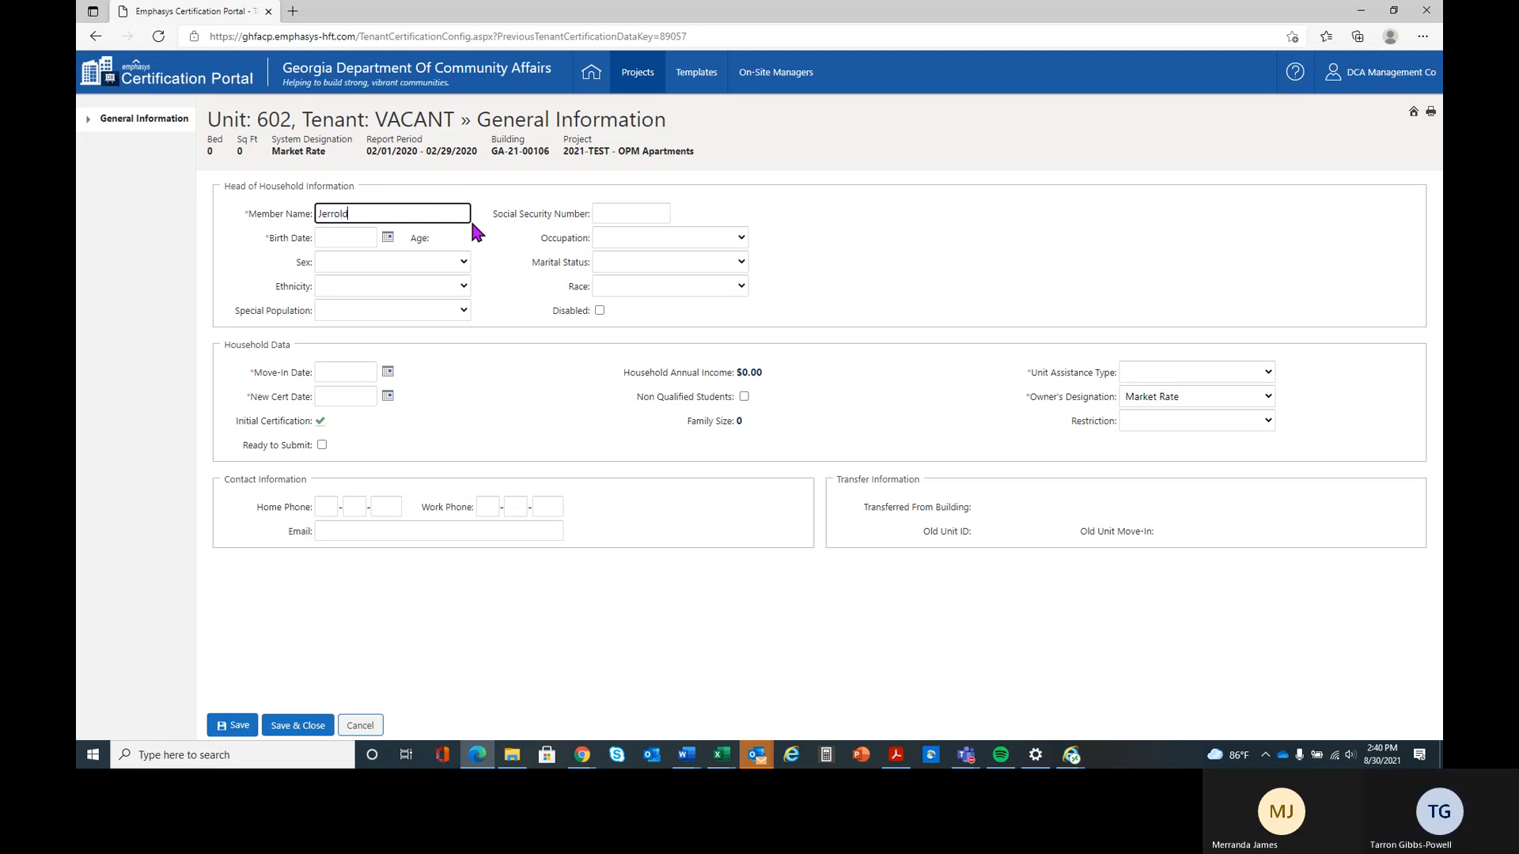
{"action": "type", "text": " Gibbs"}
{"action": "key", "text": "Tab"}
{"action": "type", "text": "1"}
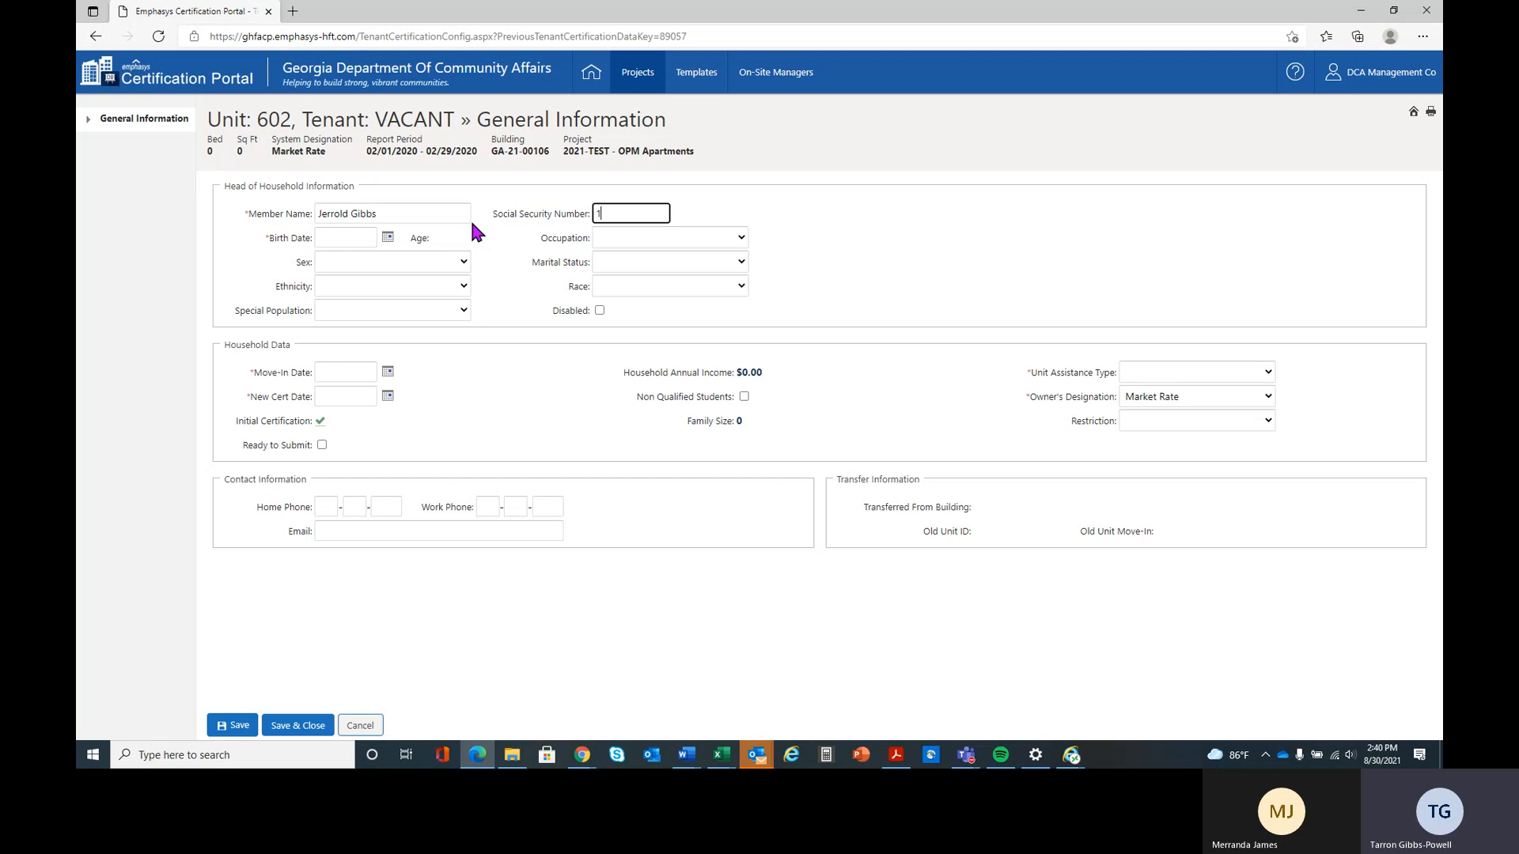
{"action": "type", "text": "23457896"}
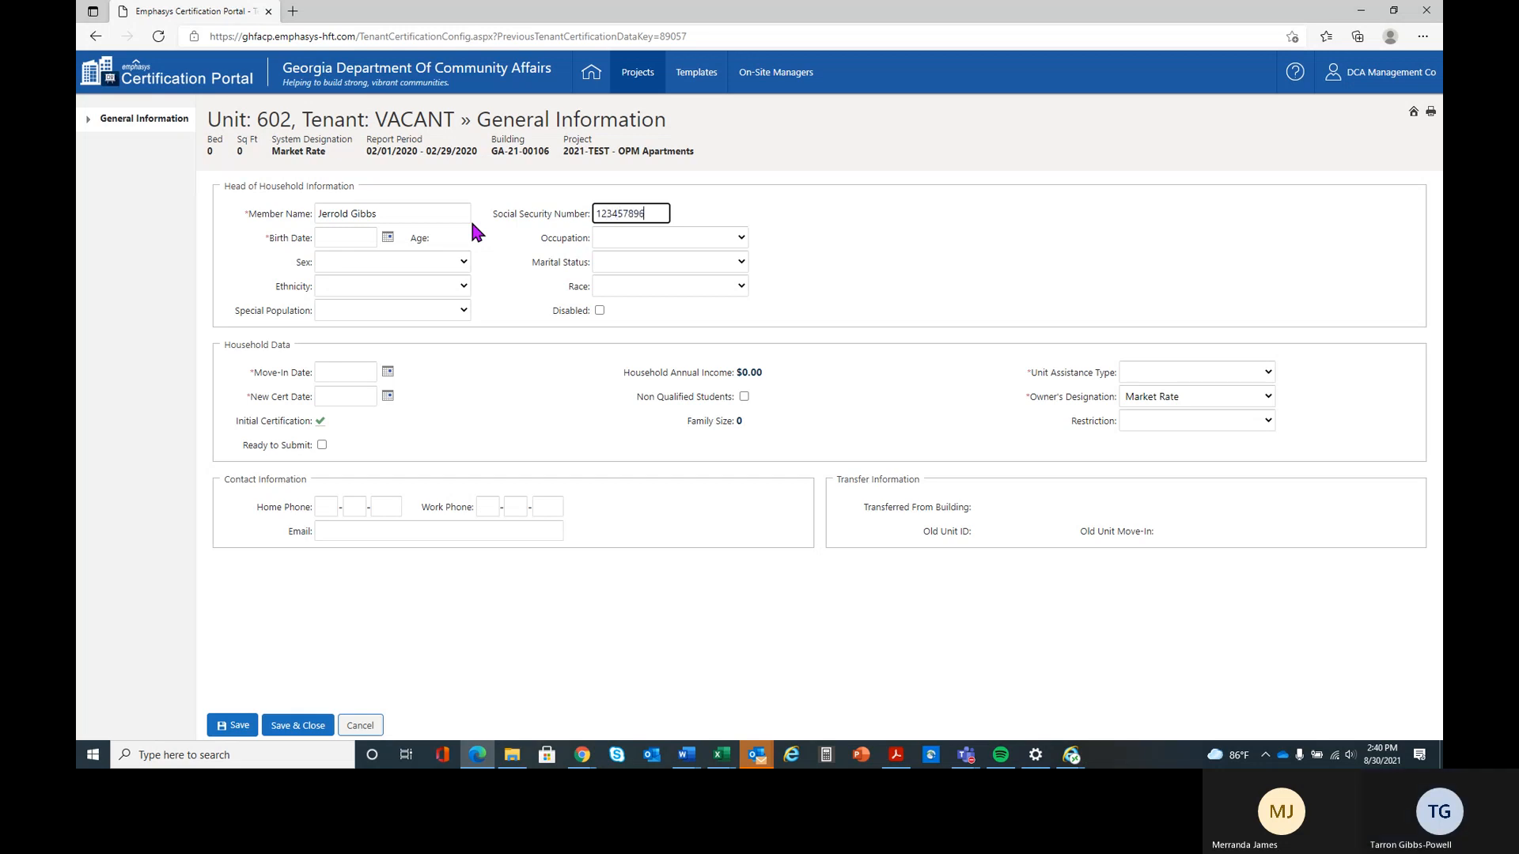
{"action": "key", "text": "Tab"}
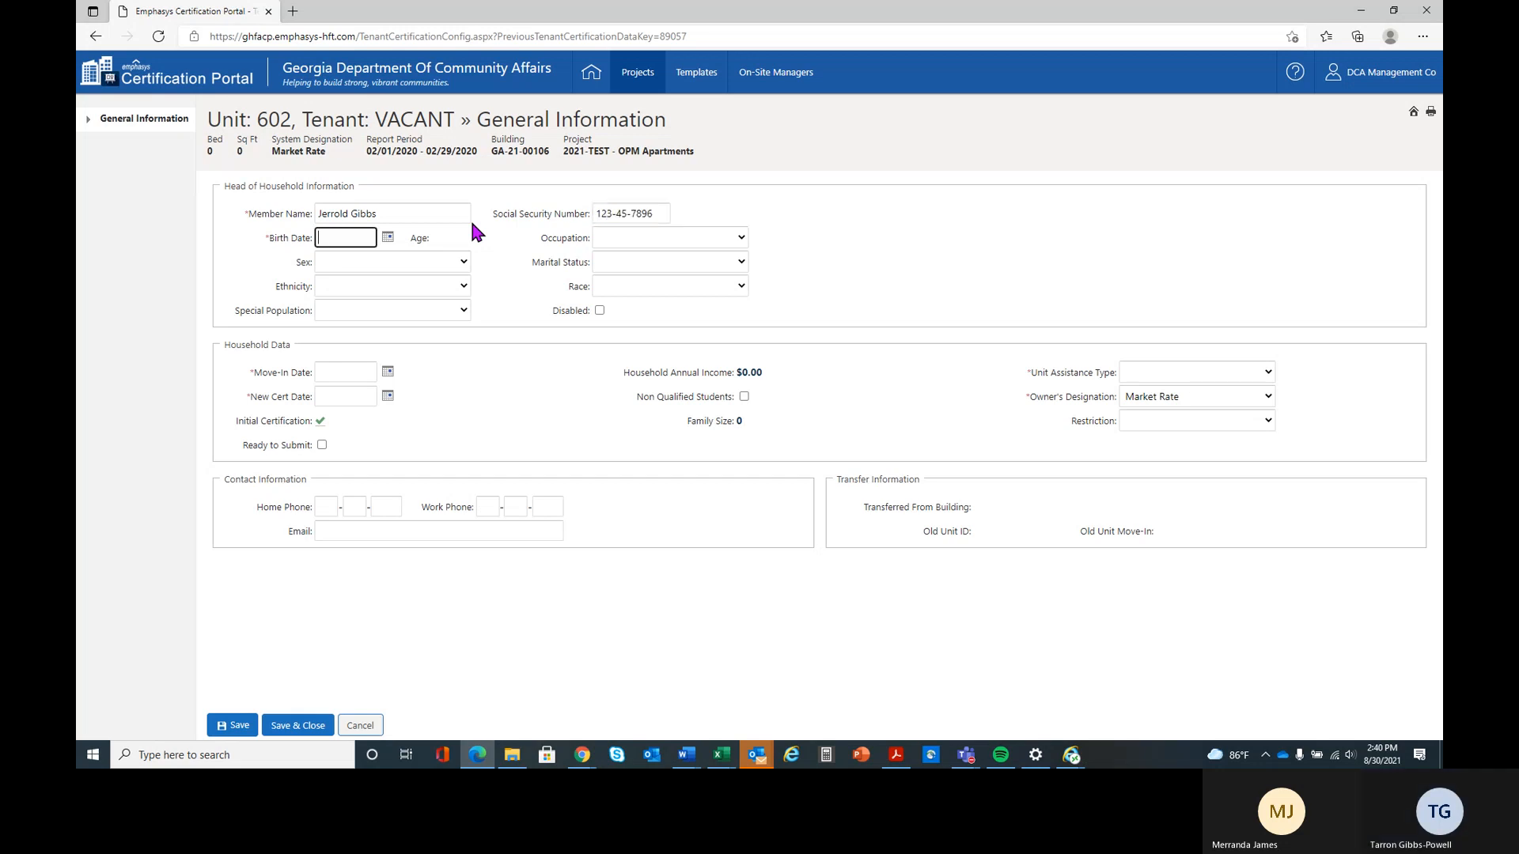
{"action": "type", "text": "03/15/1977"}
{"action": "key", "text": "Tab"}
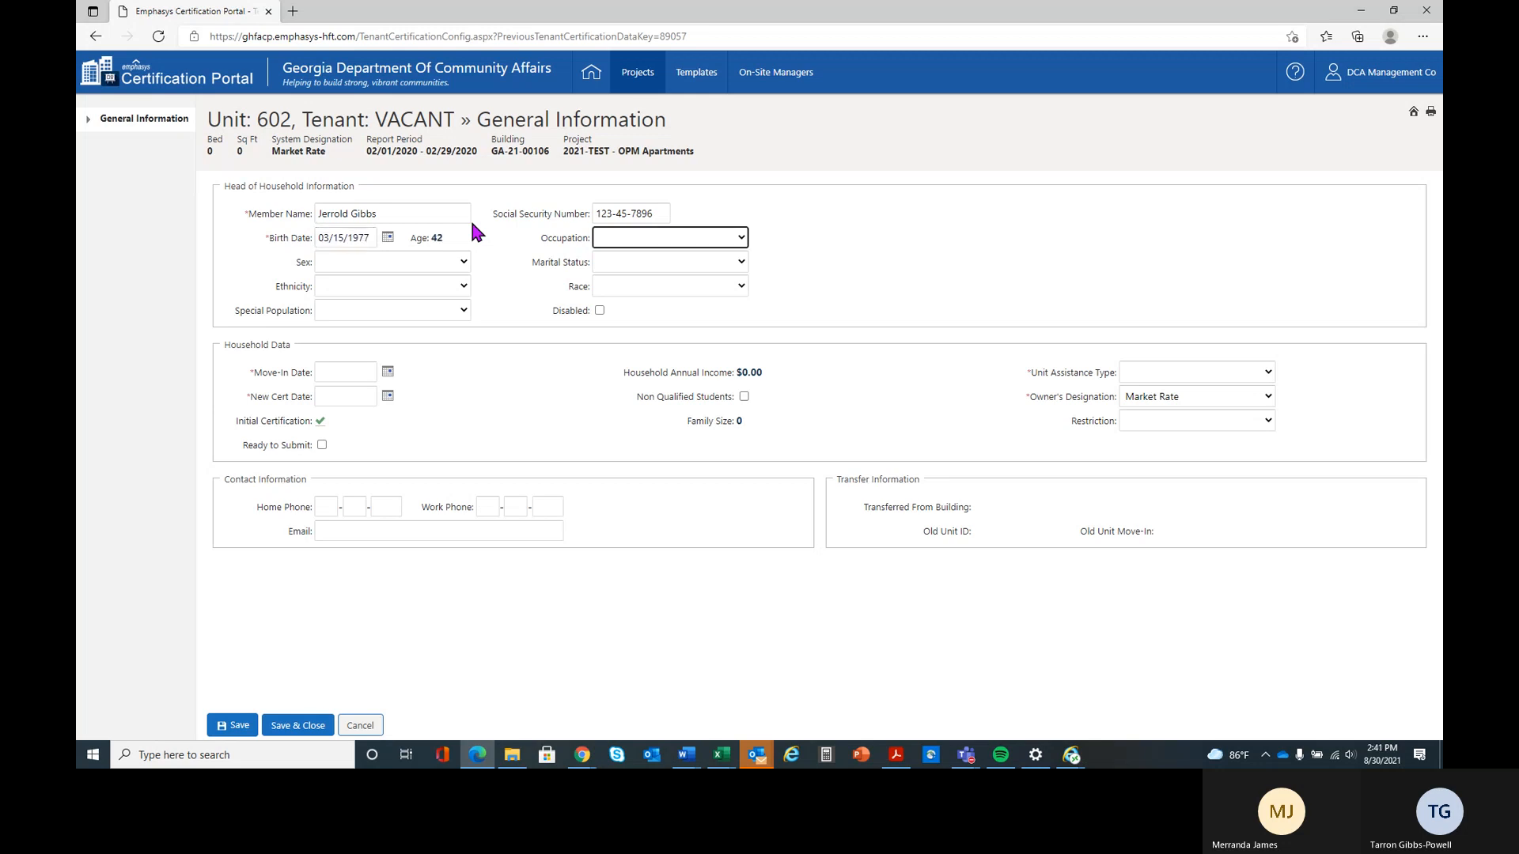
Set the head of household's occupation to Skilled/Specialized, sex to Male and marital status to Married
{"action": "left_click", "coordinate": [596, 239]}
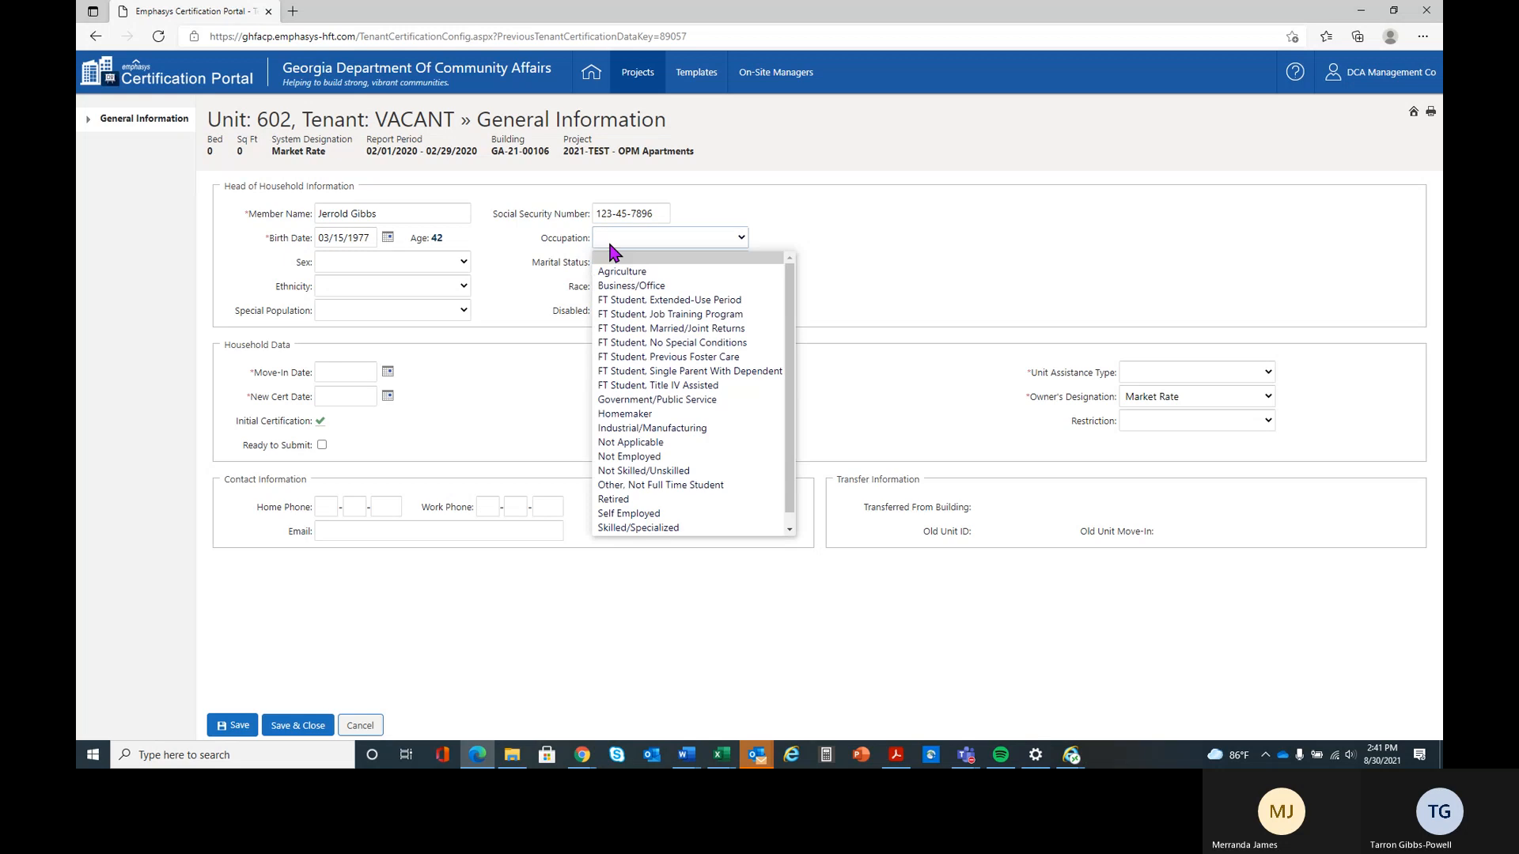
{"action": "left_click", "coordinate": [733, 526]}
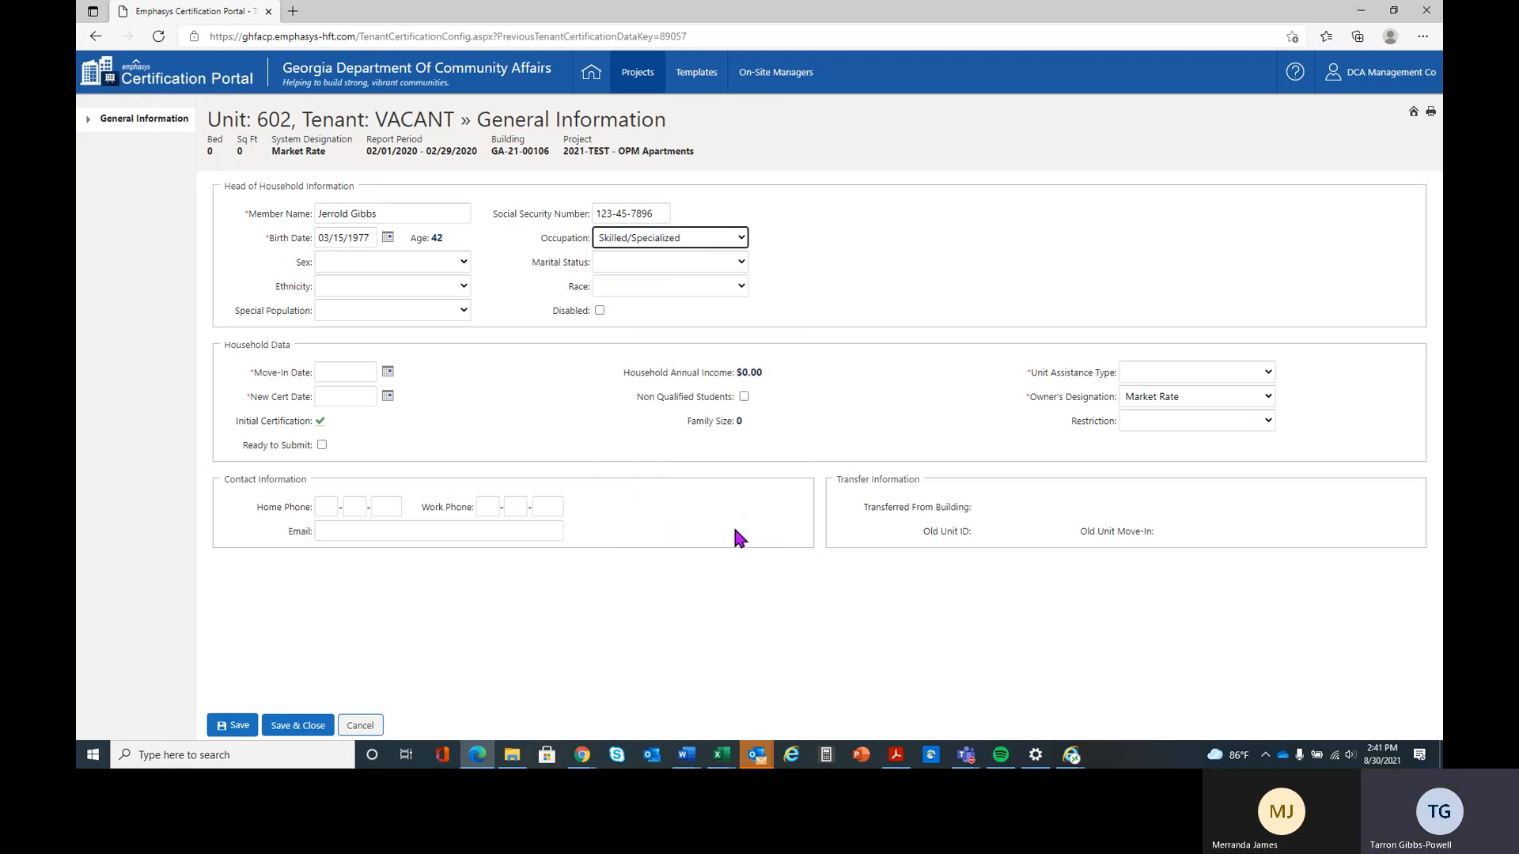
{"action": "left_click", "coordinate": [383, 261]}
{"action": "left_click", "coordinate": [385, 309]}
{"action": "left_click", "coordinate": [625, 262]}
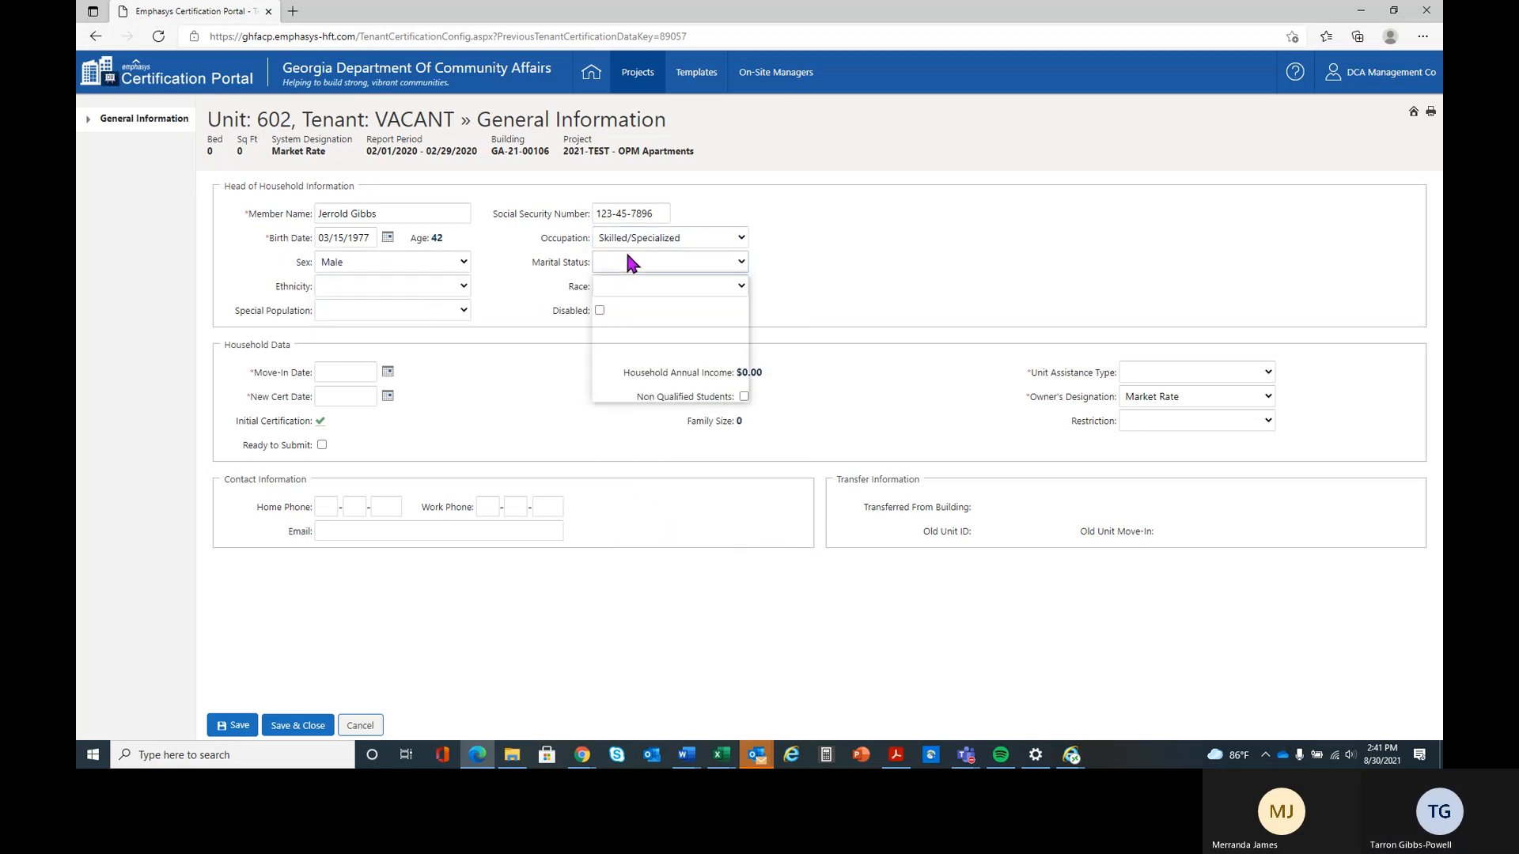
{"action": "left_click", "coordinate": [644, 309]}
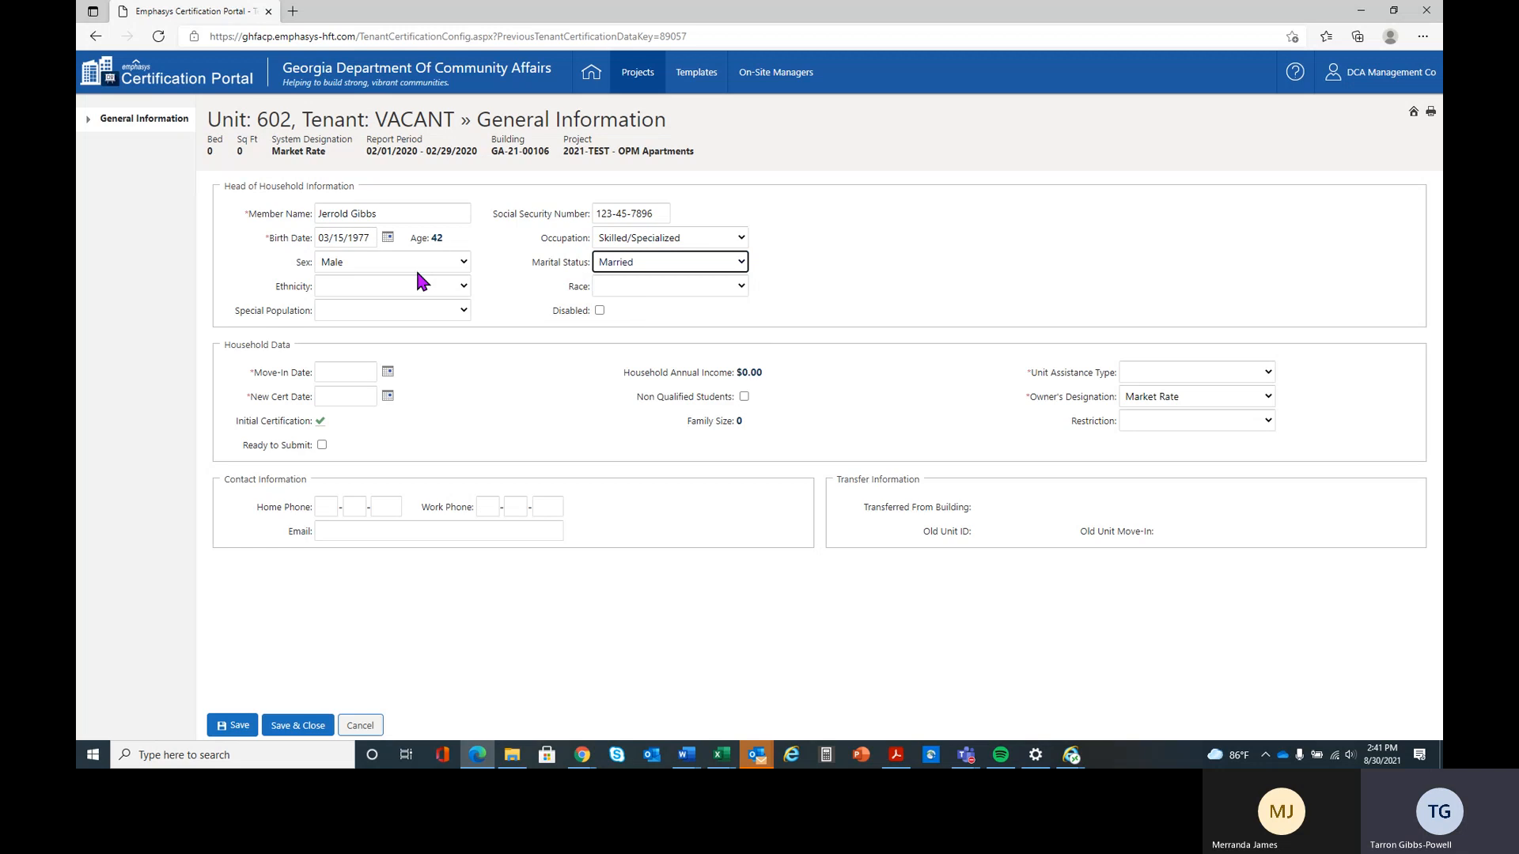
Set the head of household's ethnicity to Not Available, race to Chooses not to Disclose and special population to Family
{"action": "left_click", "coordinate": [413, 284]}
{"action": "left_click", "coordinate": [414, 348]}
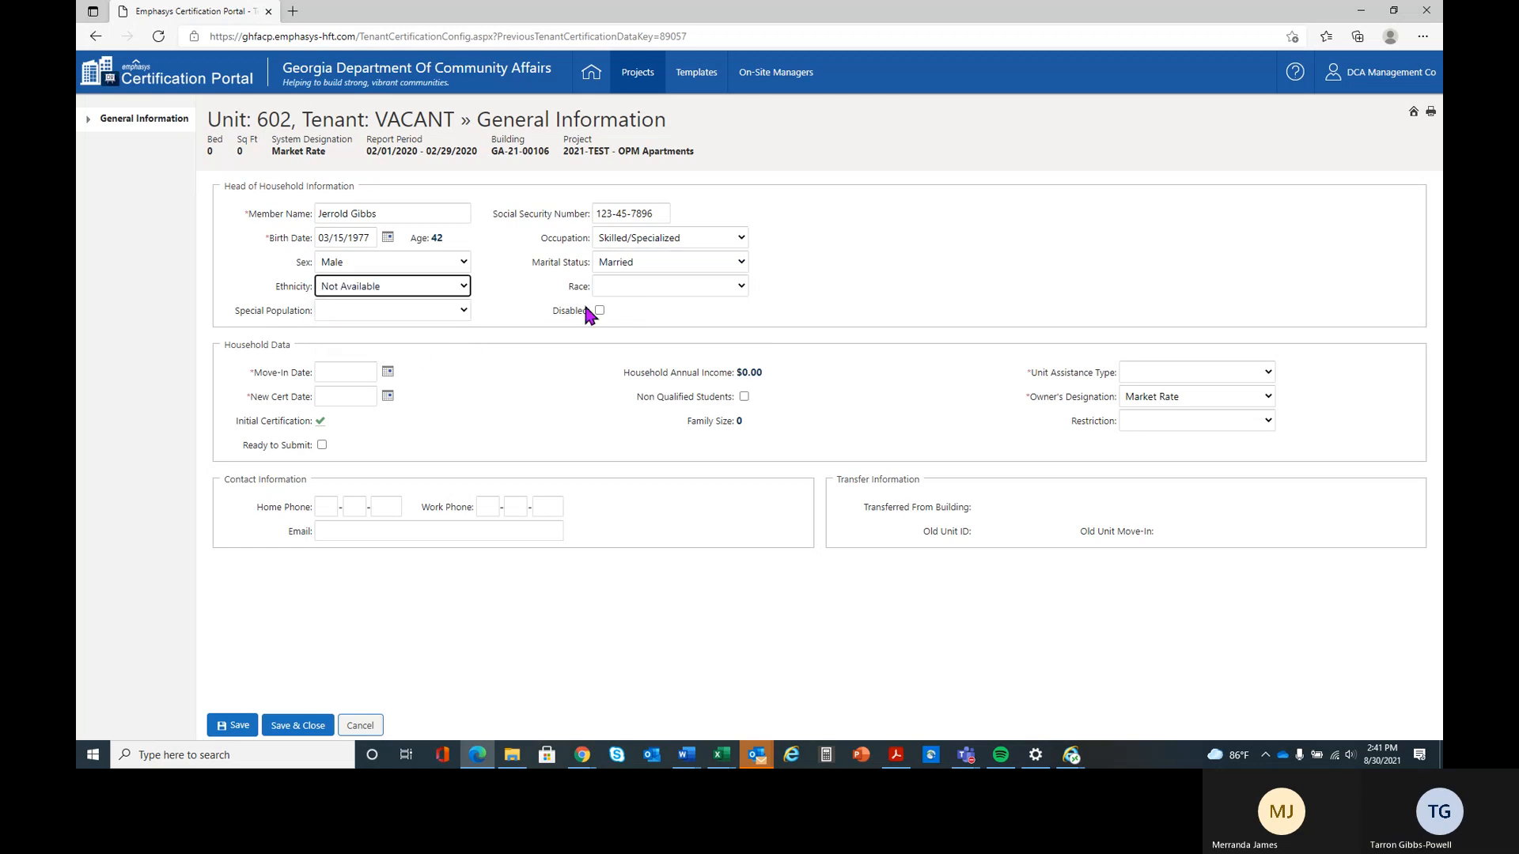
{"action": "left_click", "coordinate": [630, 285]}
{"action": "left_click", "coordinate": [675, 433]}
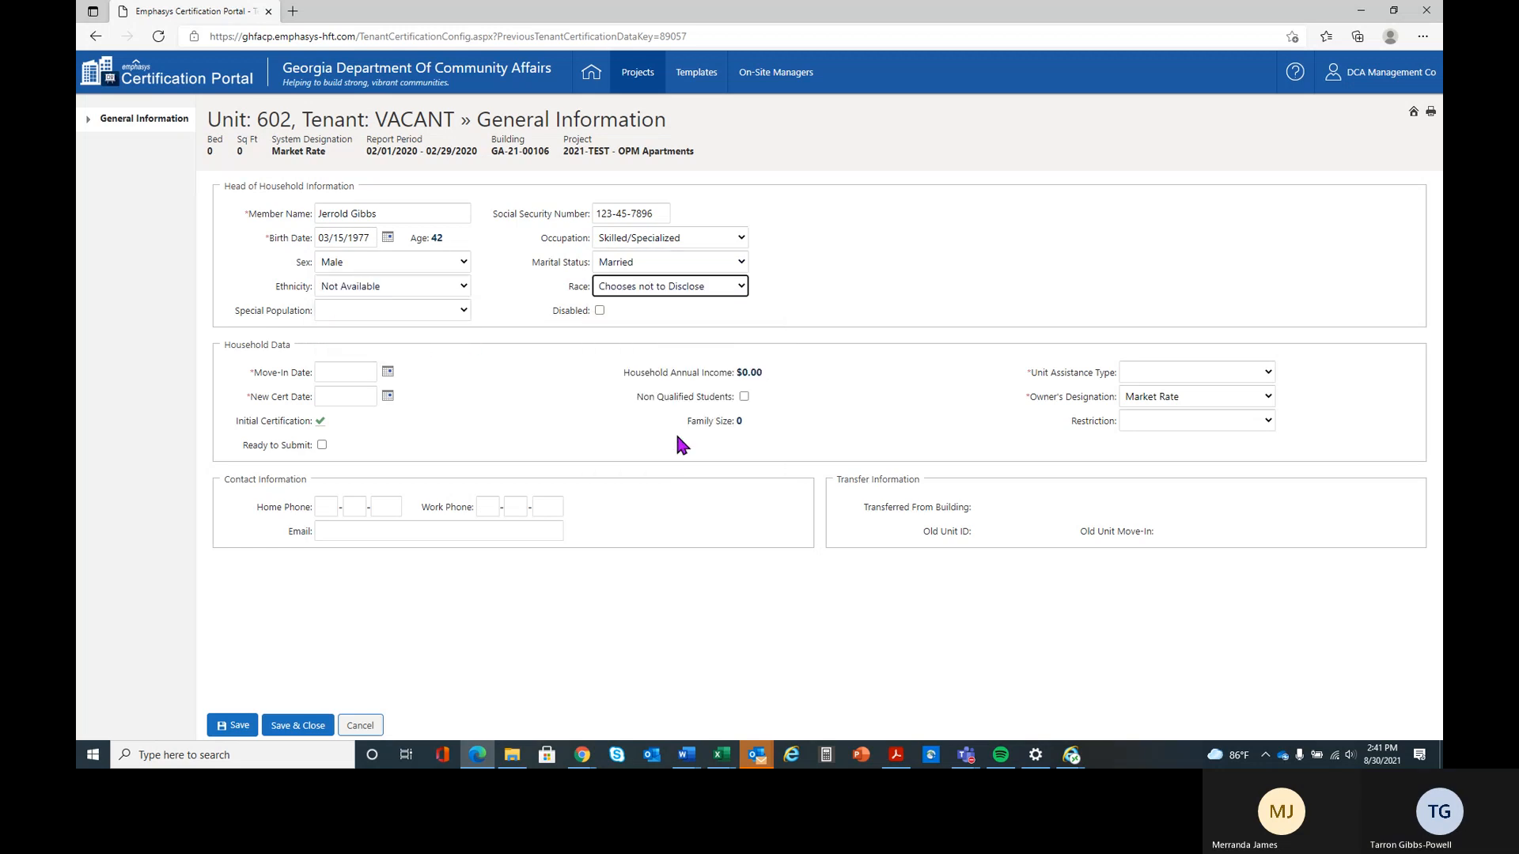
{"action": "left_click", "coordinate": [365, 302]}
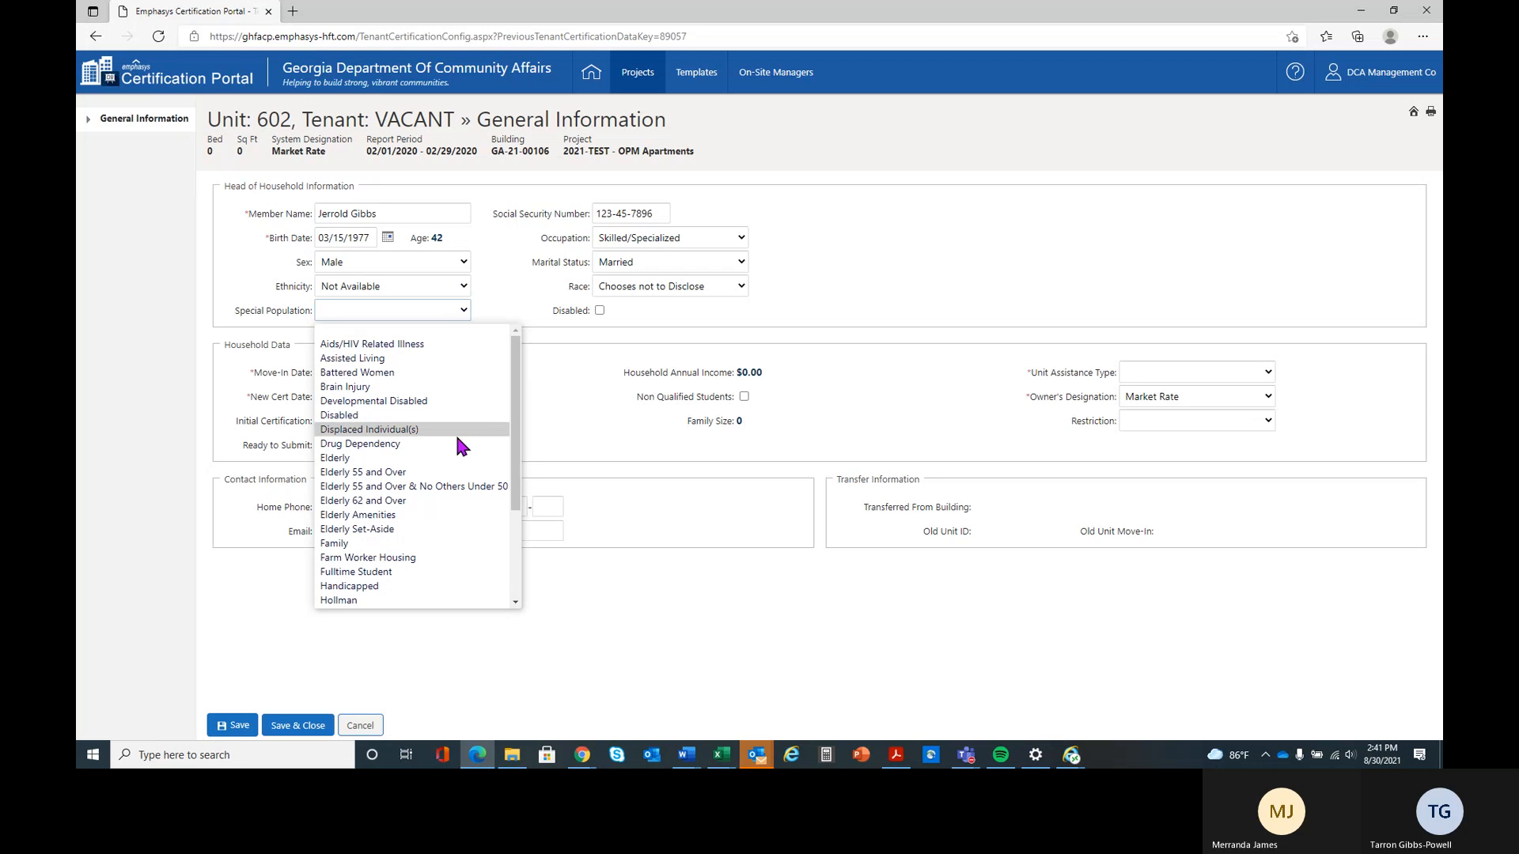
{"action": "left_click_drag", "start_coordinate": [515, 364], "coordinate": [424, 249]}
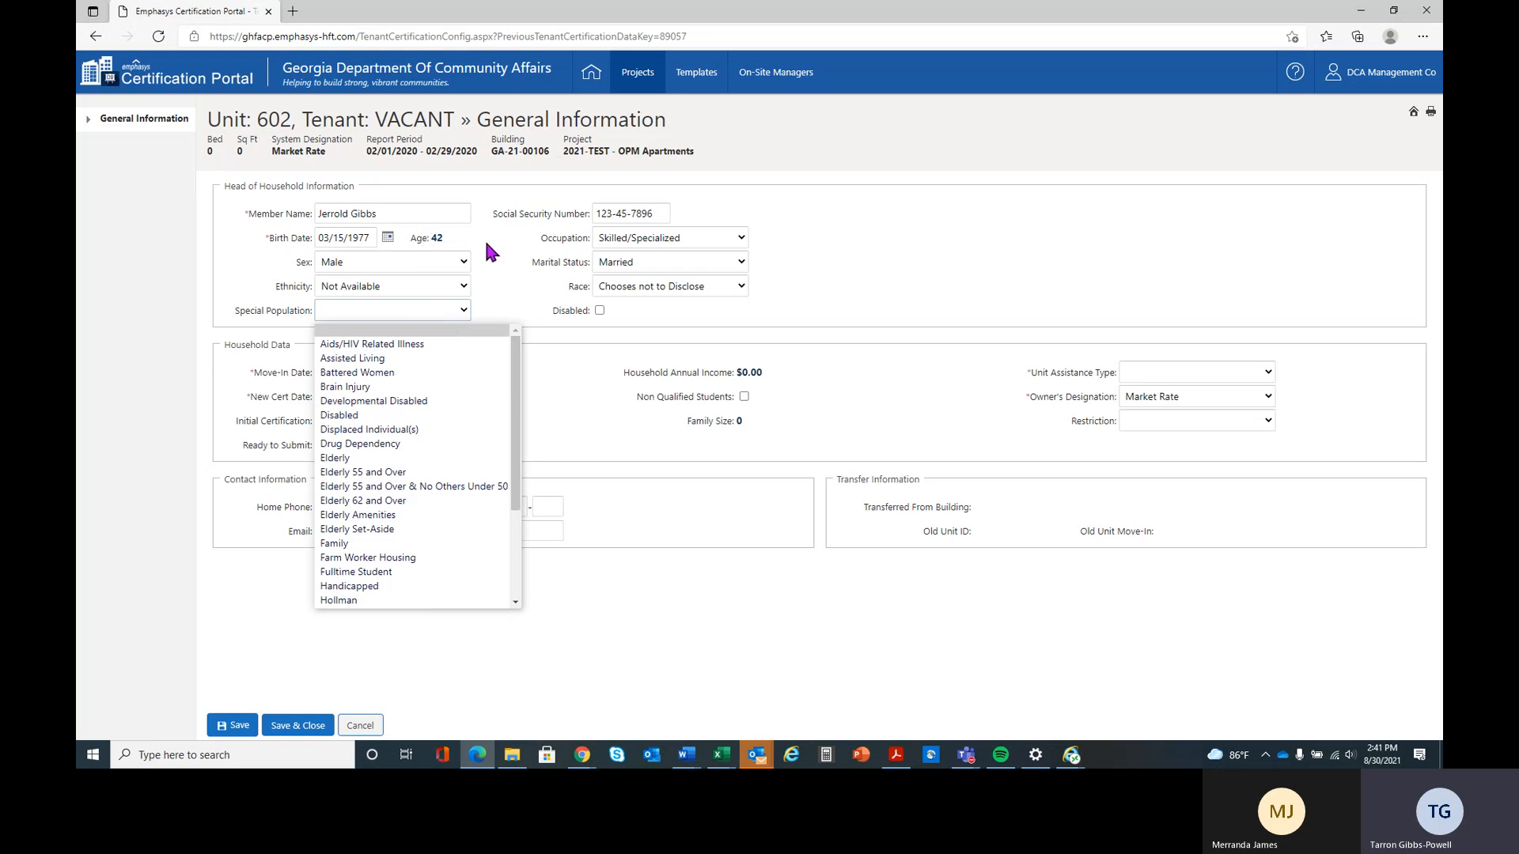
{"action": "left_click", "coordinate": [375, 546]}
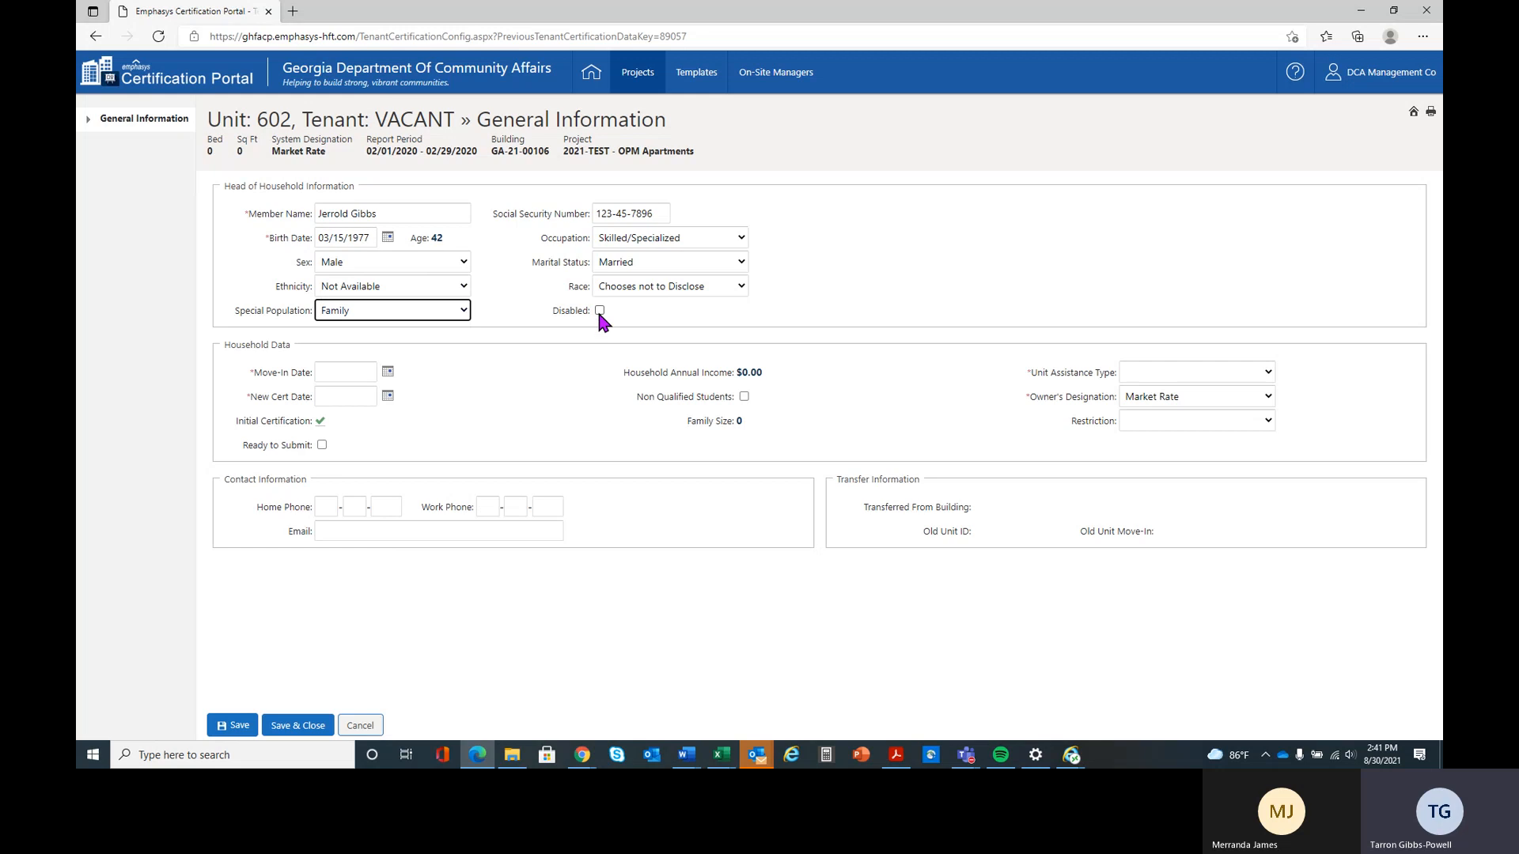
Set the household's move-in date to 02/05/2020
{"action": "left_click", "coordinate": [342, 372]}
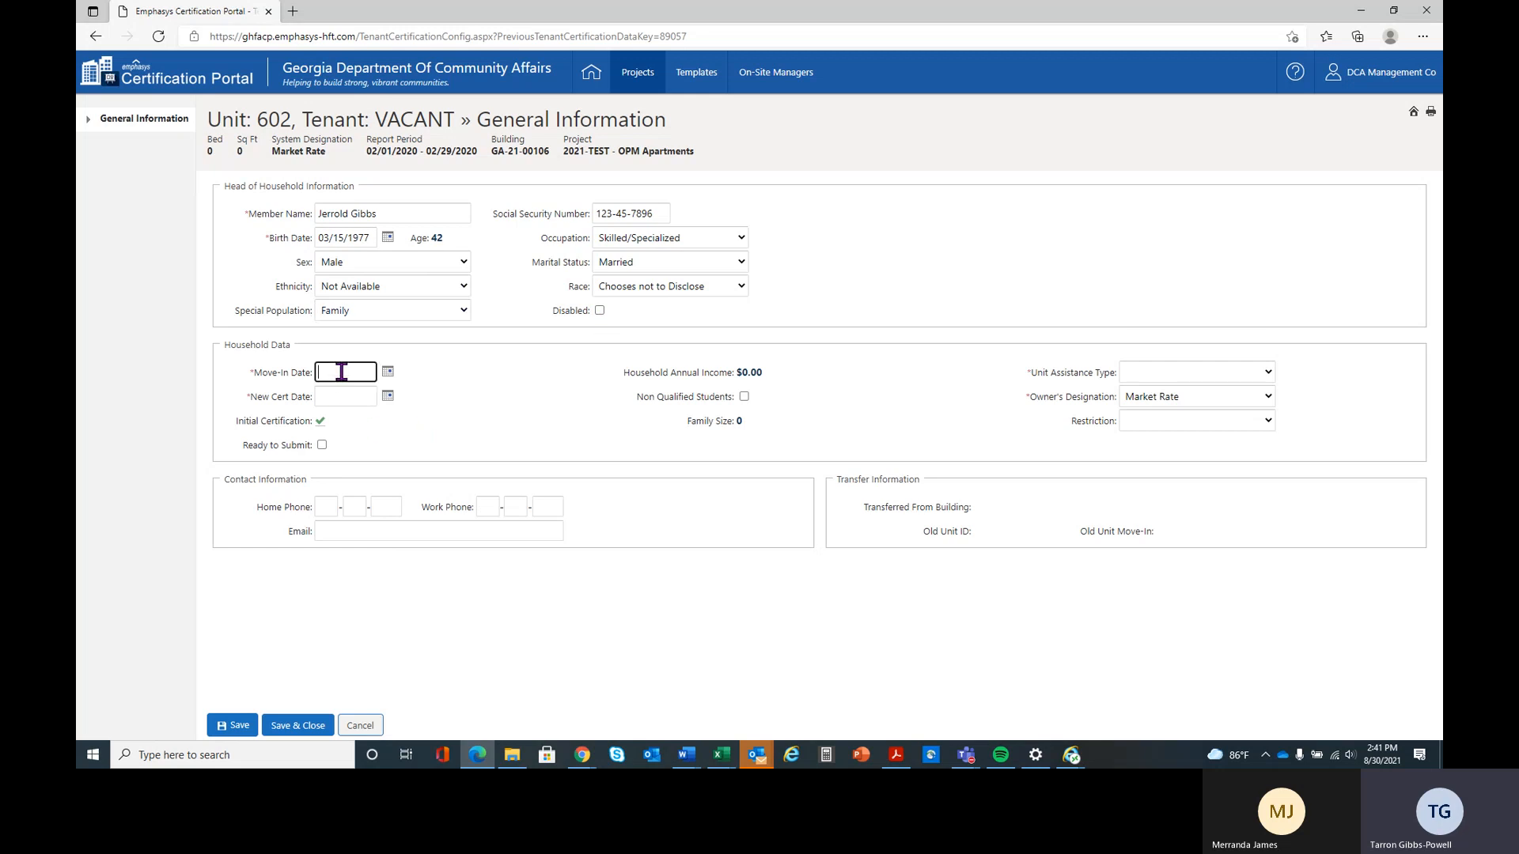
{"action": "type", "text": "02/005"}
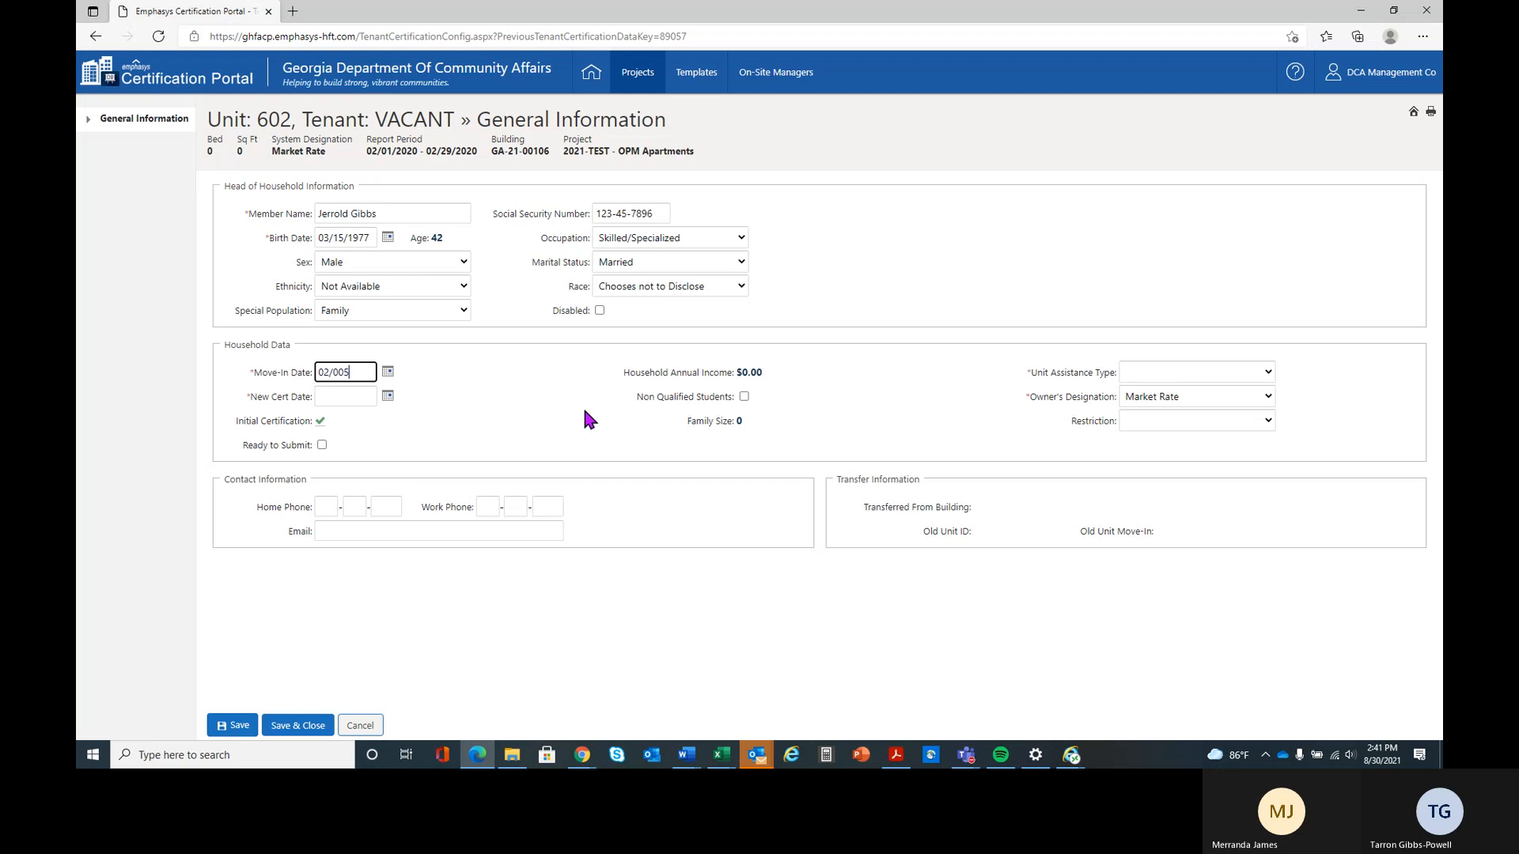
{"action": "key", "text": "BackSpace"}
{"action": "key", "text": "BackSpace"}
{"action": "type", "text": "5/2020"}
{"action": "key", "text": "Tab"}
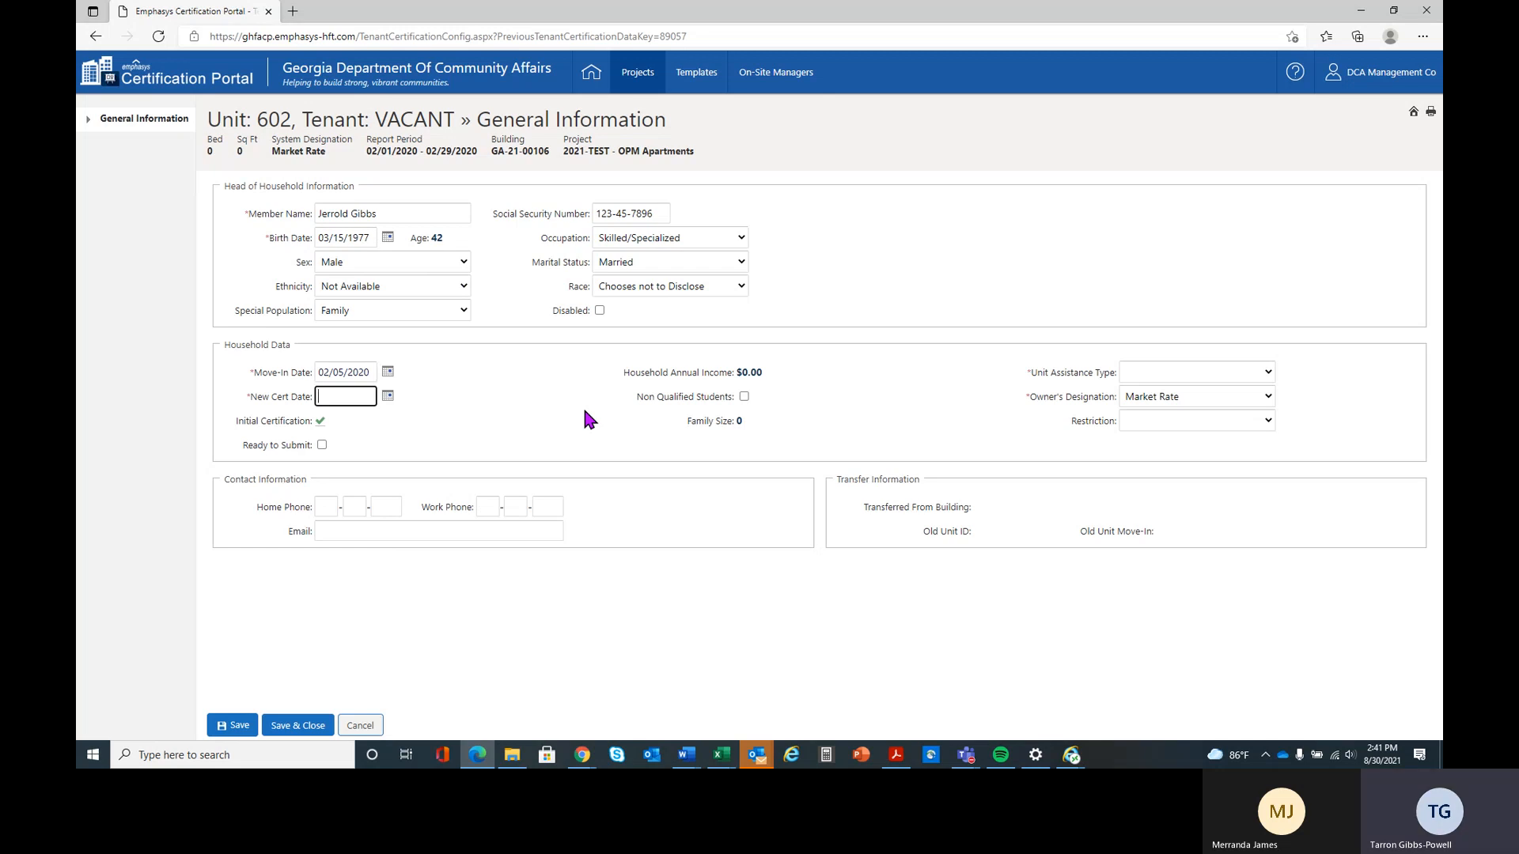
Set the household's new certification date to 02/05/2020, correcting the date format
{"action": "type", "text": "02/05"}
{"action": "type", "text": "/202"}
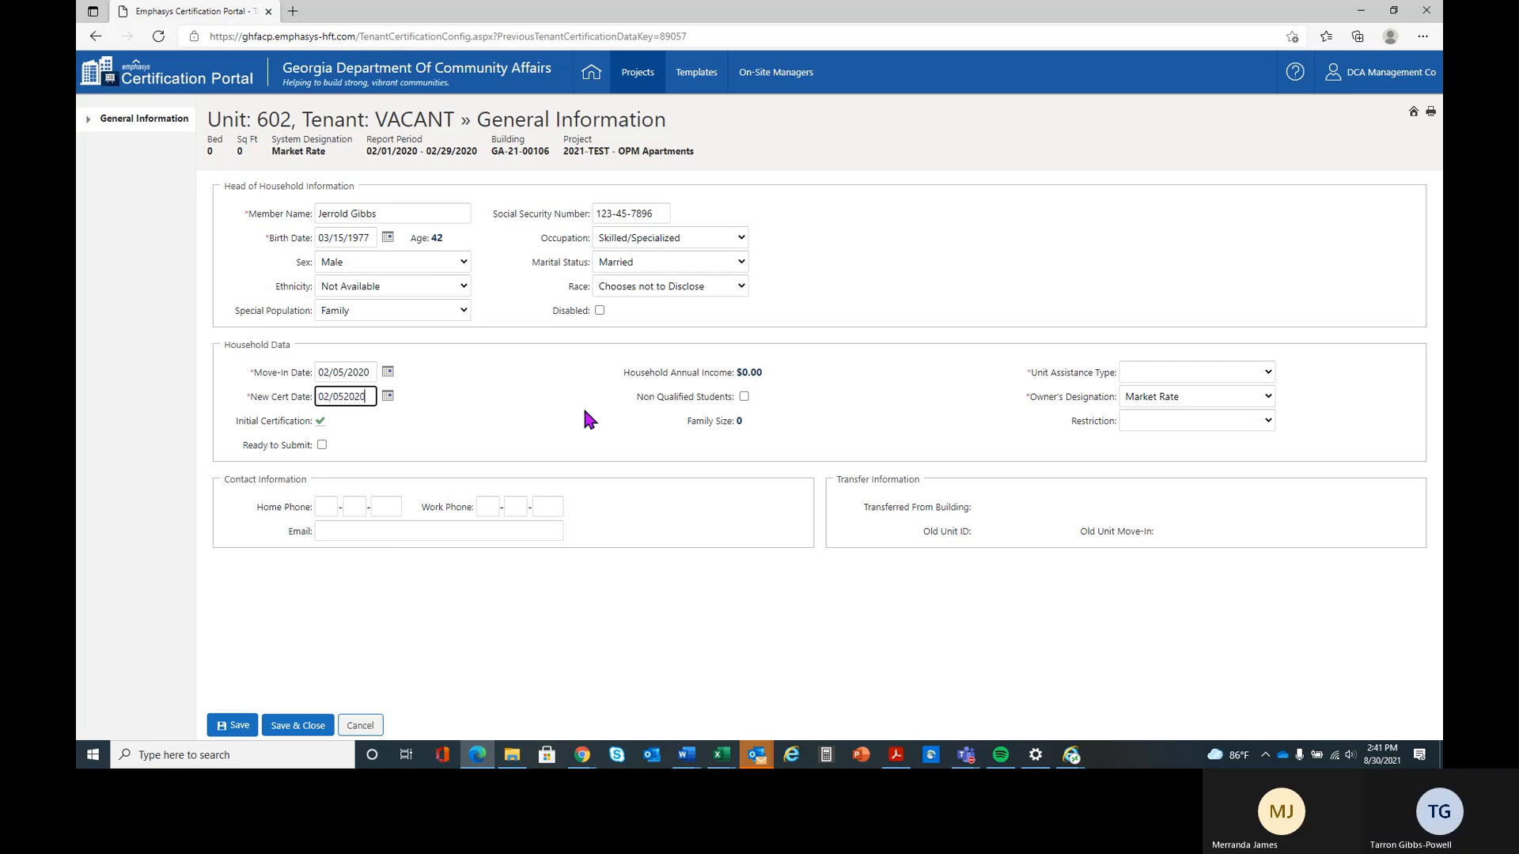
{"action": "key", "text": "BackSpace"}
{"action": "key", "text": "BackSpace"}
{"action": "key", "text": "BackSpace"}
{"action": "key", "text": "BackSpace"}
{"action": "type", "text": "/2020"}
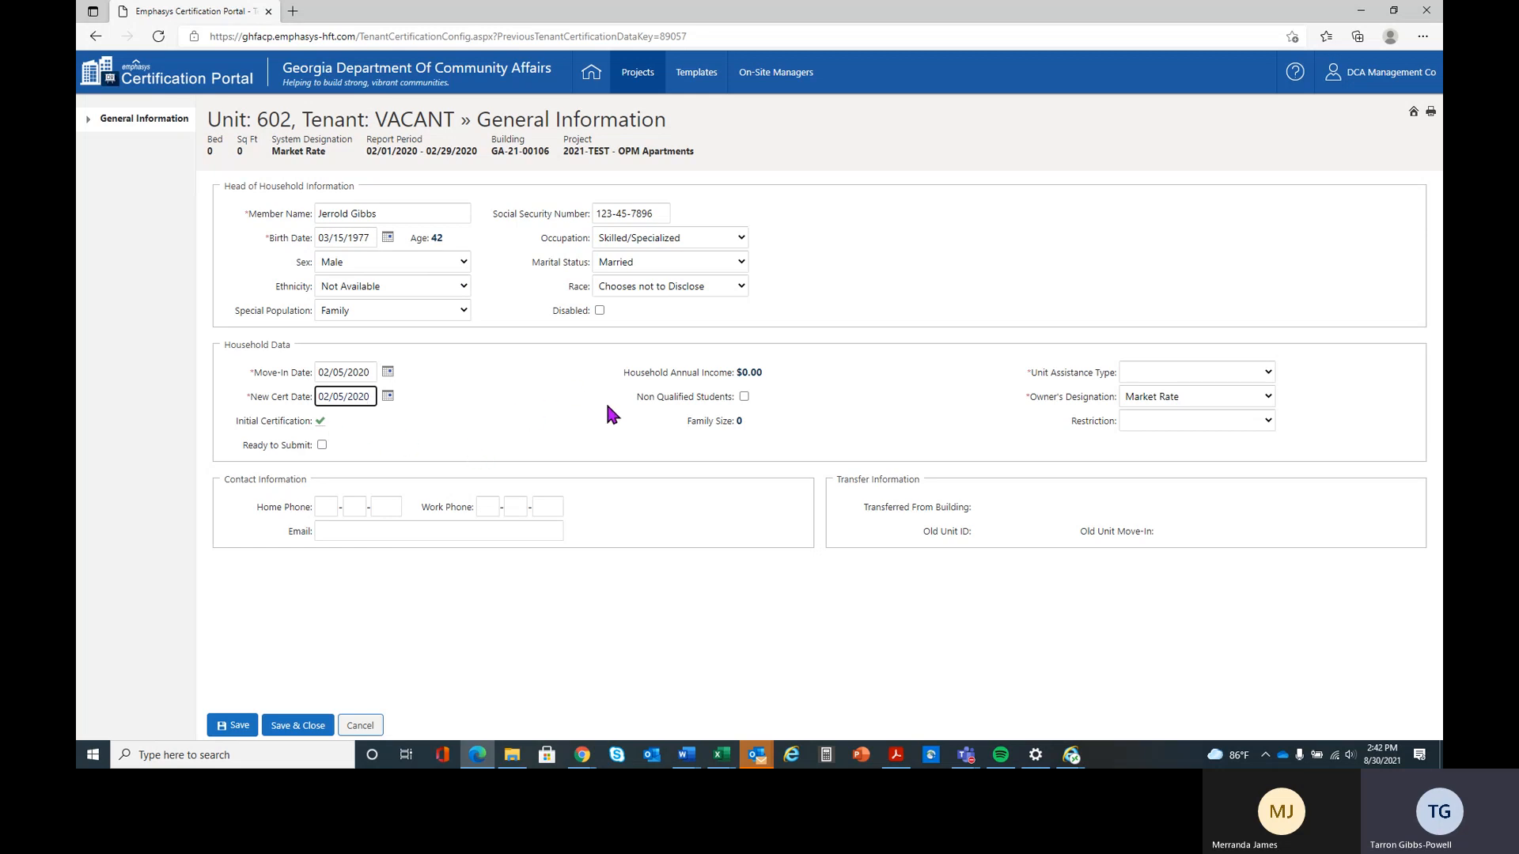
{"action": "left_click", "coordinate": [551, 432]}
Set the household's unit assistance type to HUD Project-Based Voucher (PBV)
{"action": "left_click", "coordinate": [1268, 374]}
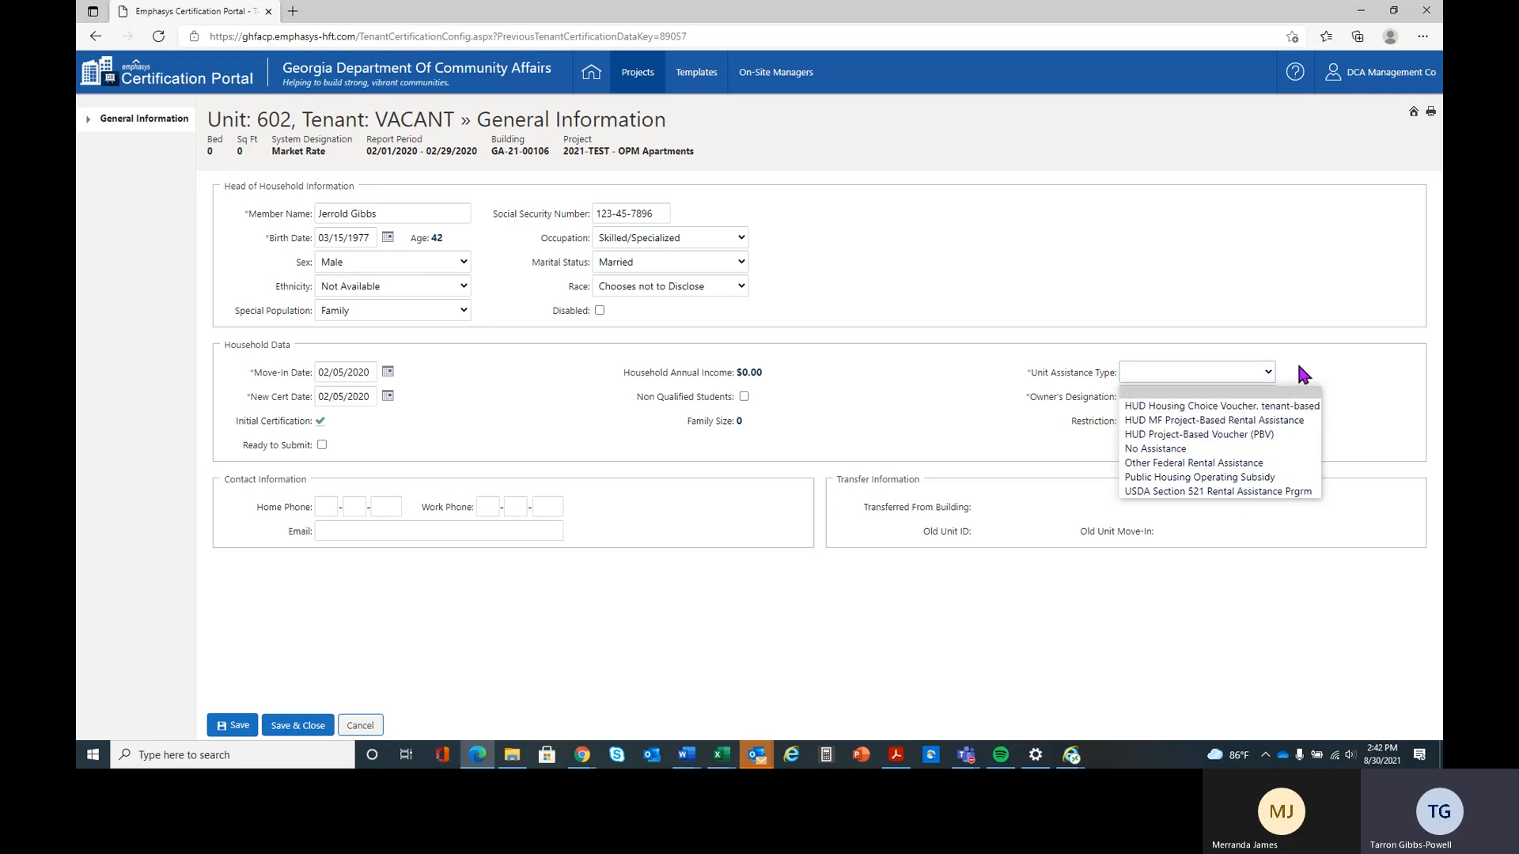
{"action": "left_click", "coordinate": [1233, 435]}
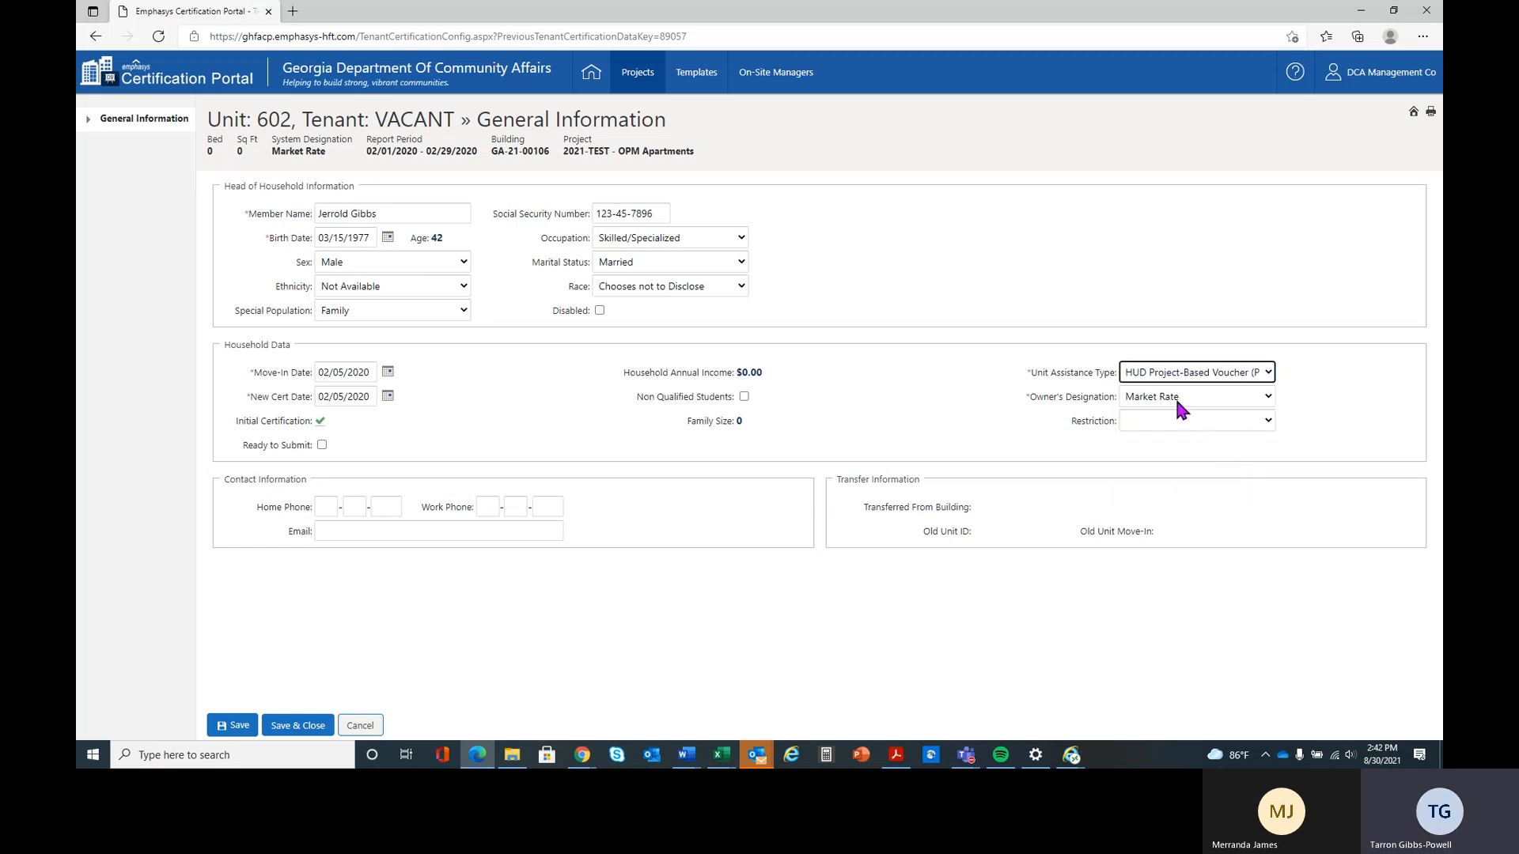
Try HOME as the owner's designation and check which restriction options it offers
{"action": "left_click", "coordinate": [1266, 396]}
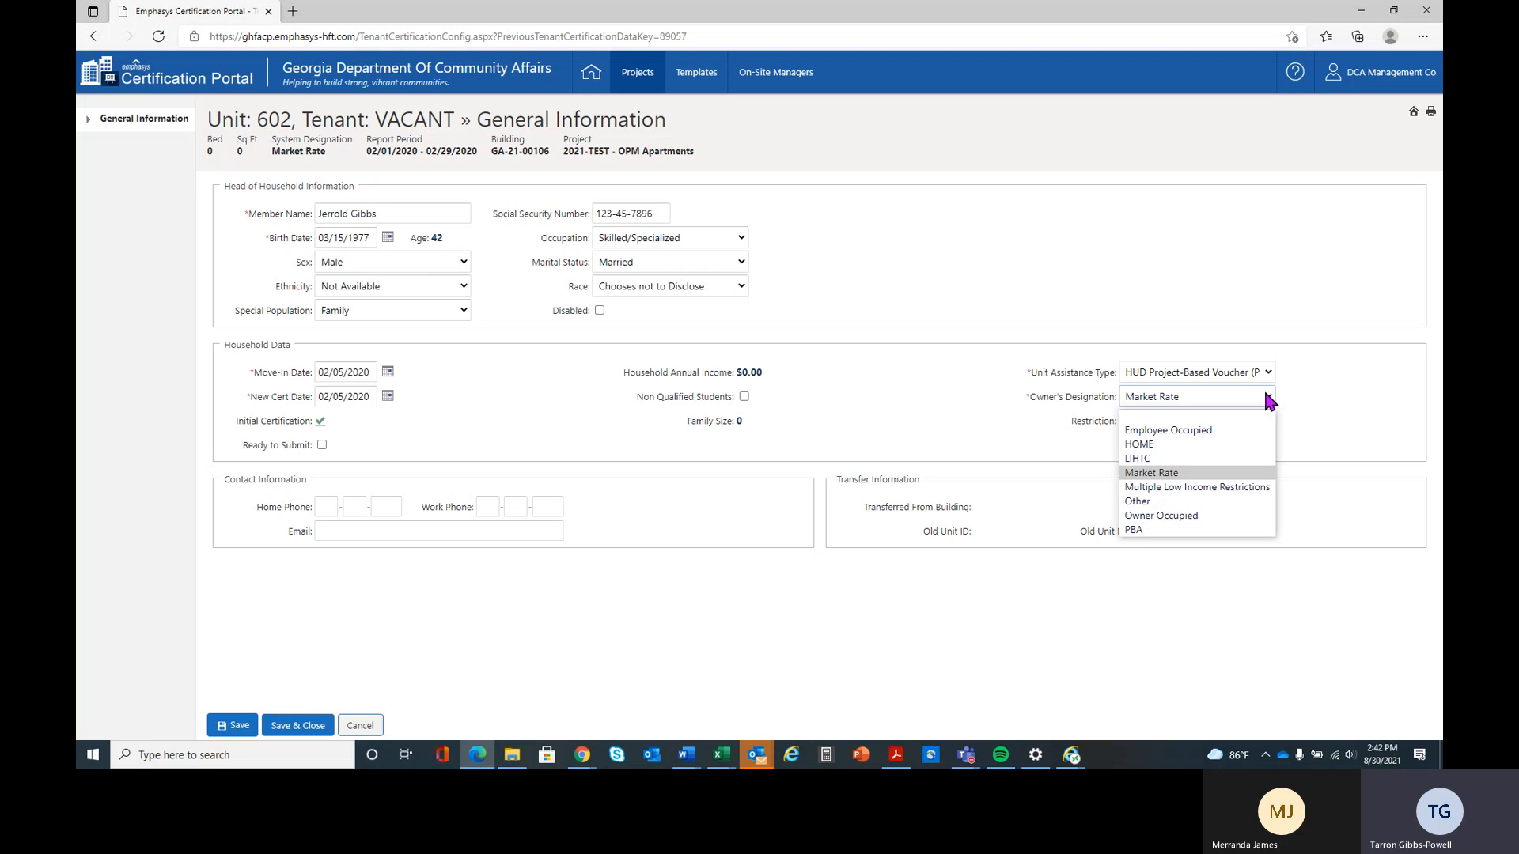
{"action": "left_click", "coordinate": [1239, 448]}
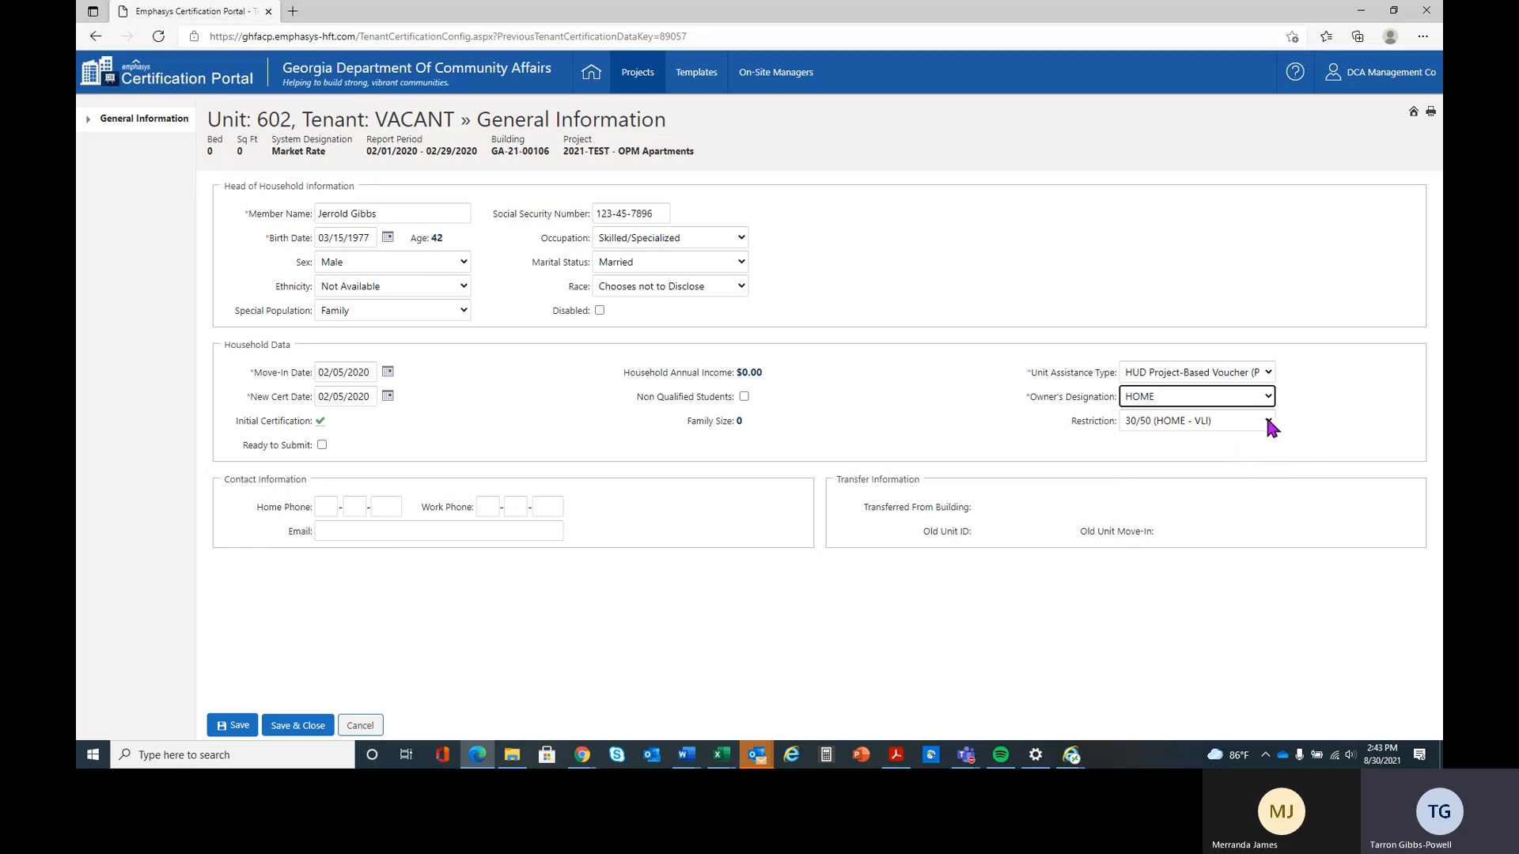
{"action": "left_click", "coordinate": [1266, 420]}
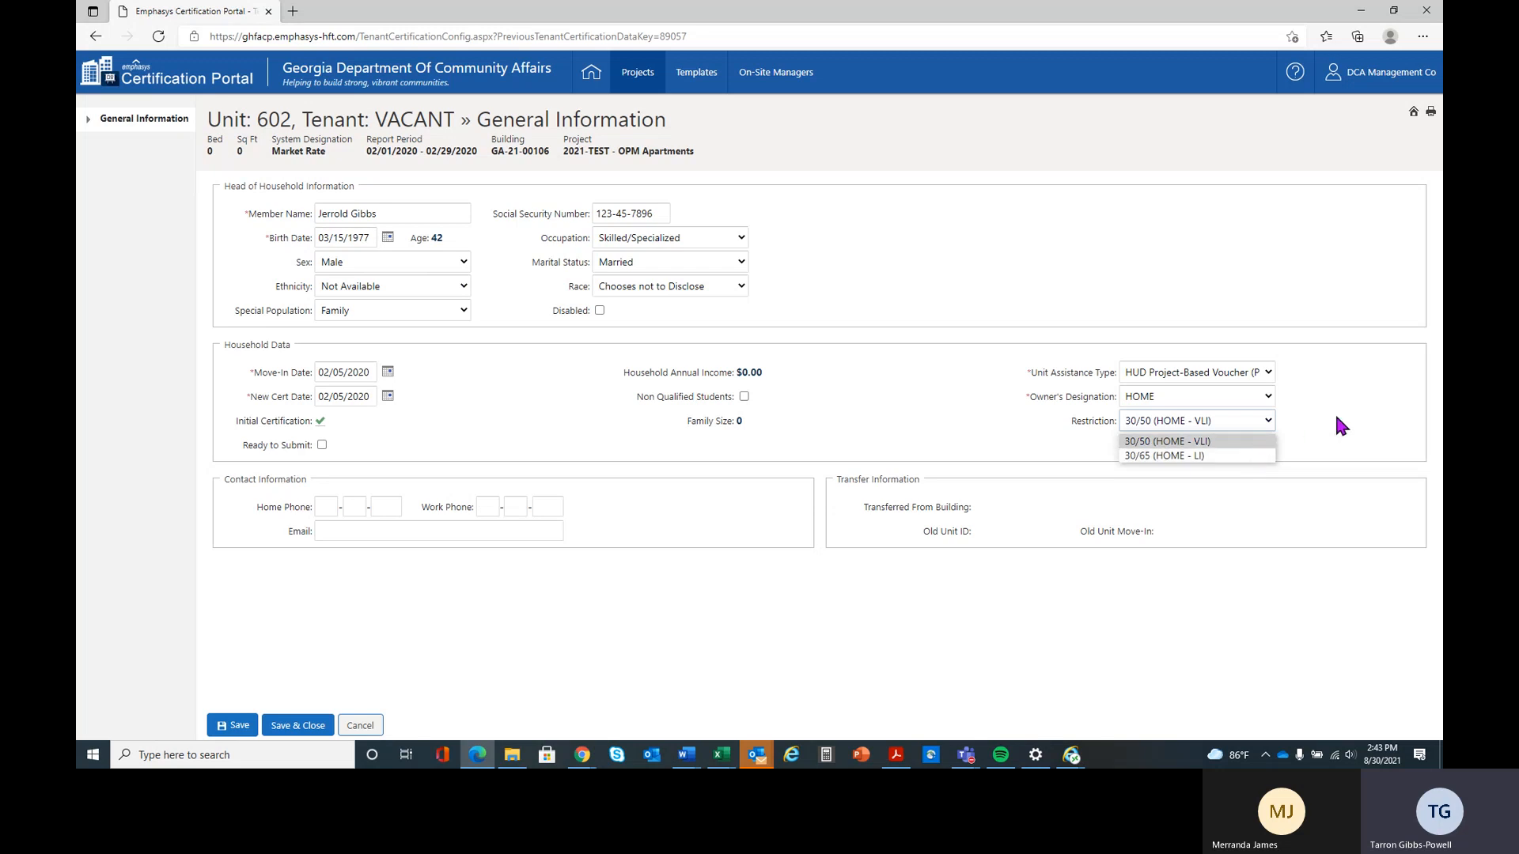
{"action": "left_click", "coordinate": [1361, 439]}
Set the owner's designation to LIHTC and save the general information
{"action": "left_click", "coordinate": [1268, 397]}
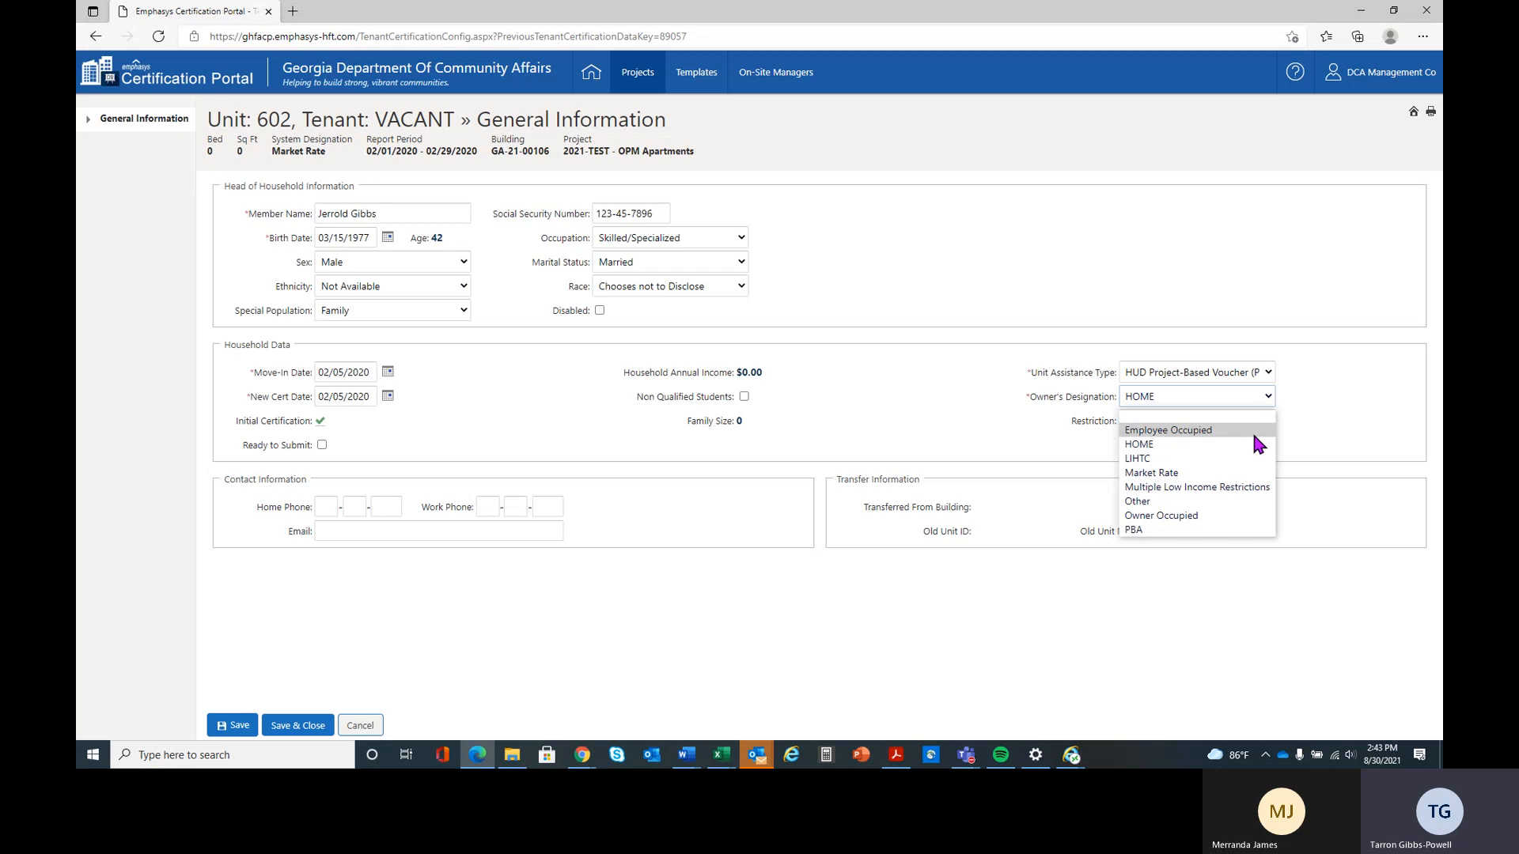
{"action": "left_click", "coordinate": [1245, 455]}
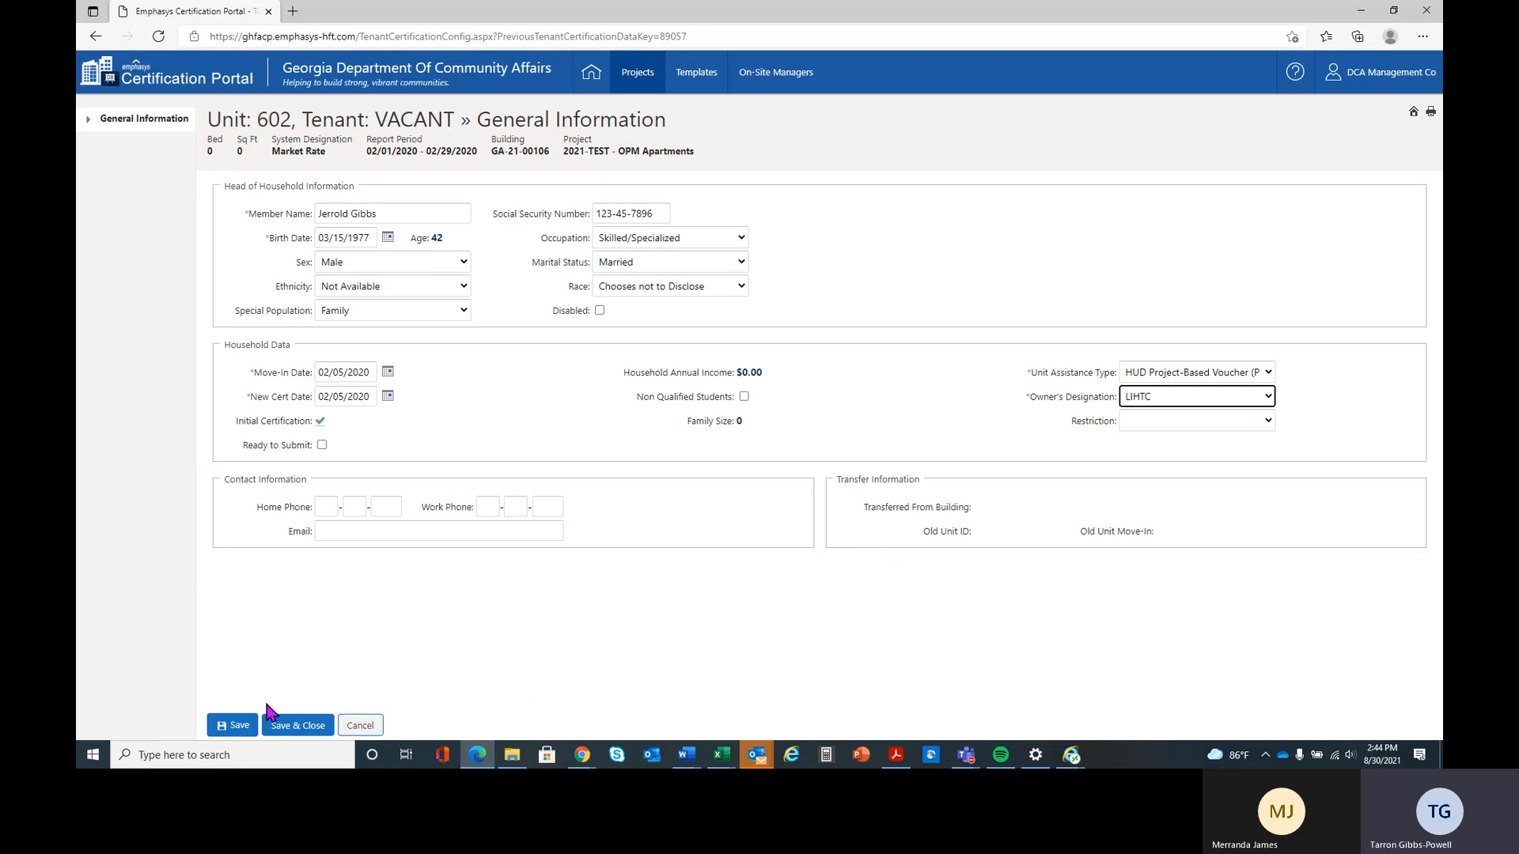
{"action": "left_click", "coordinate": [238, 733]}
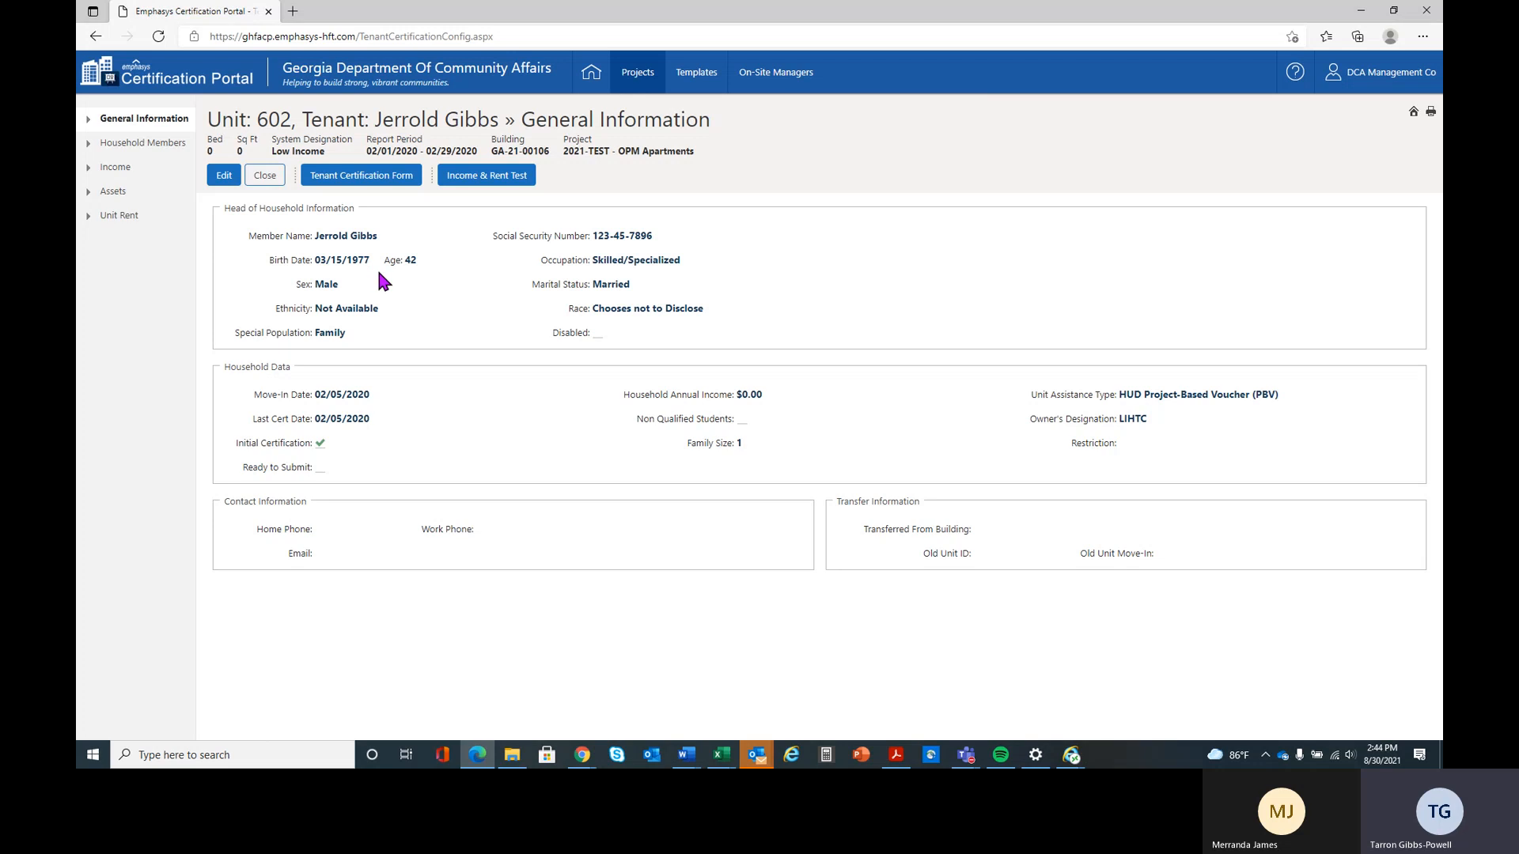
Reopen the general information for editing, correct the head of household's birth date and save it
{"action": "left_click", "coordinate": [215, 180]}
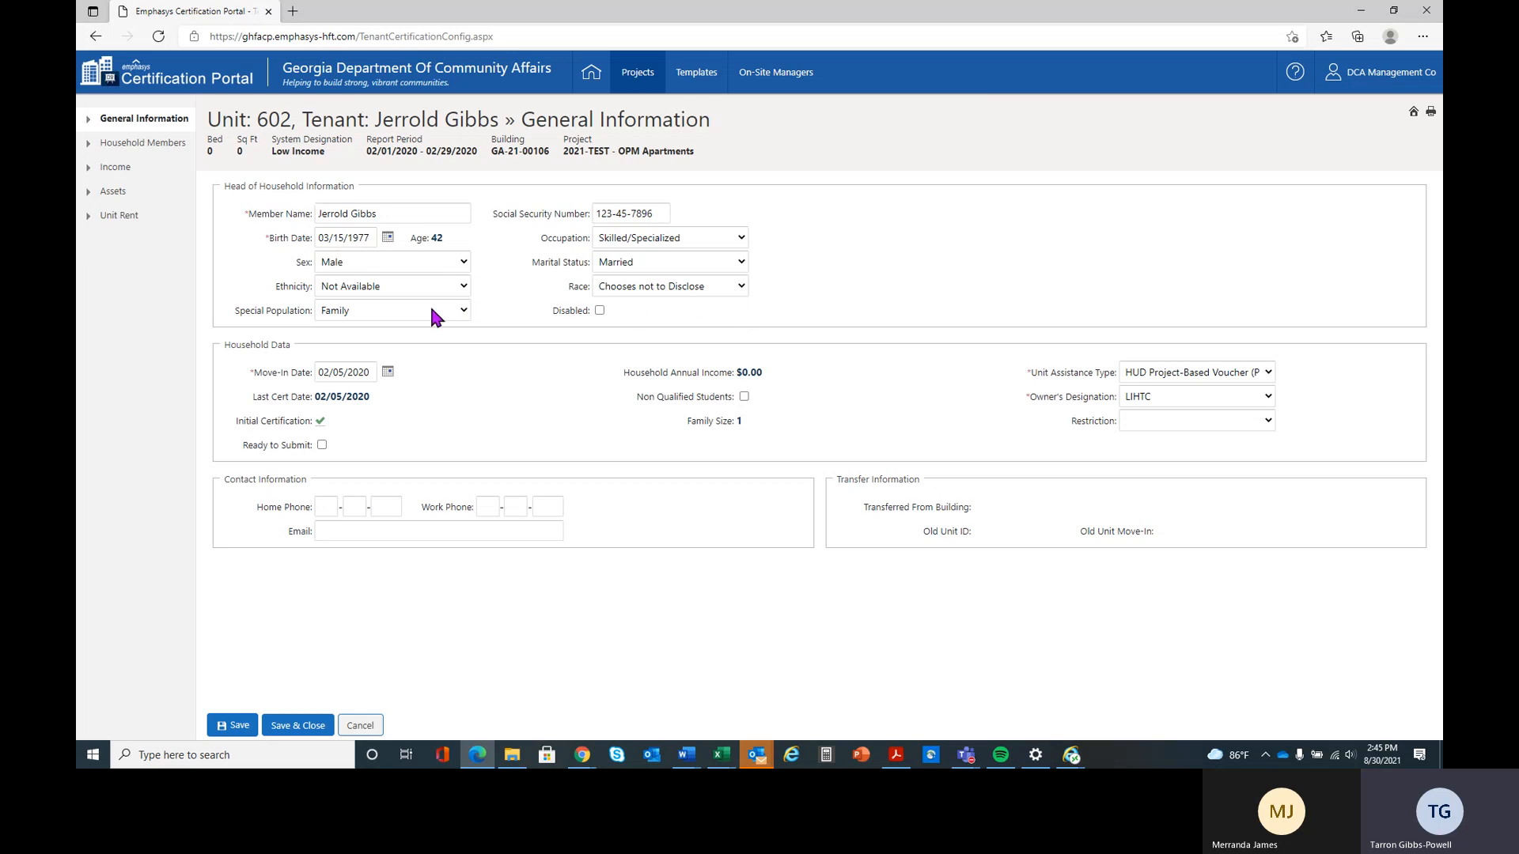
{"action": "left_click", "coordinate": [372, 237]}
{"action": "left_click", "coordinate": [240, 729]}
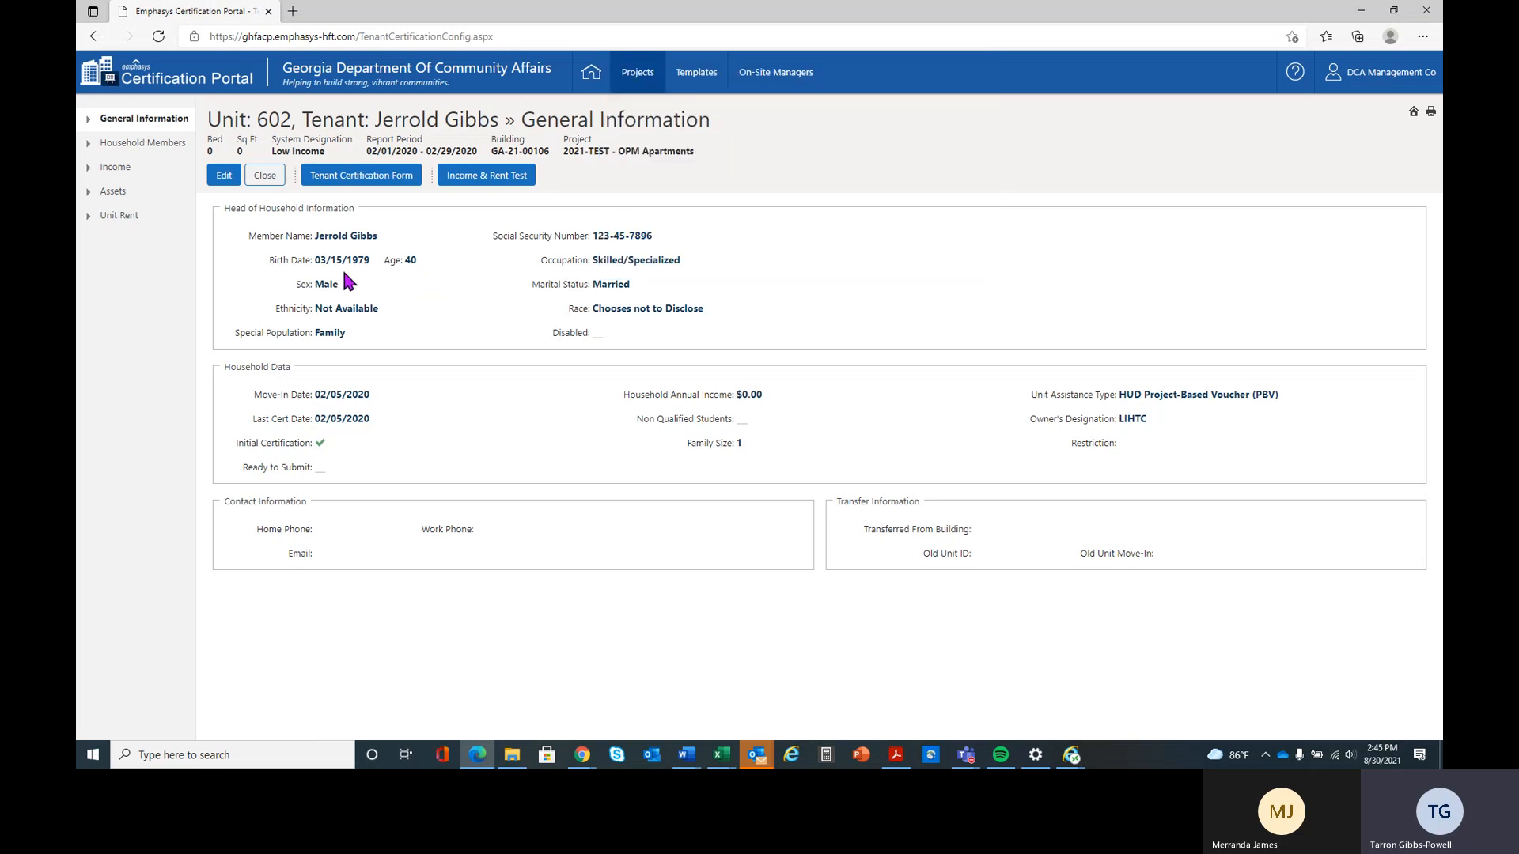
Start a new household member and enter the member's full name and Social Security number
{"action": "left_click", "coordinate": [163, 149]}
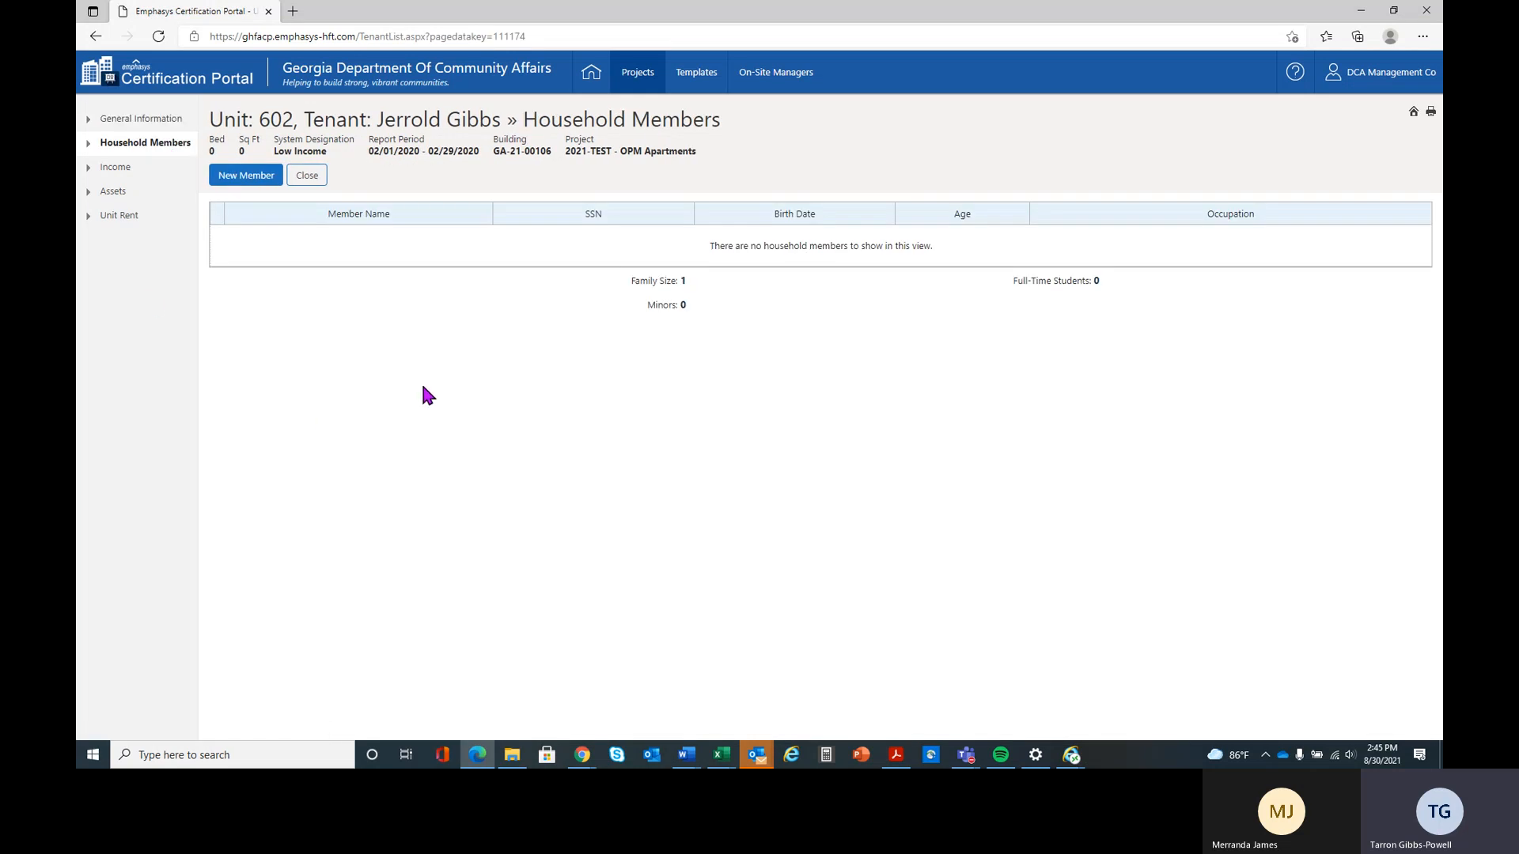
{"action": "left_click", "coordinate": [252, 177]}
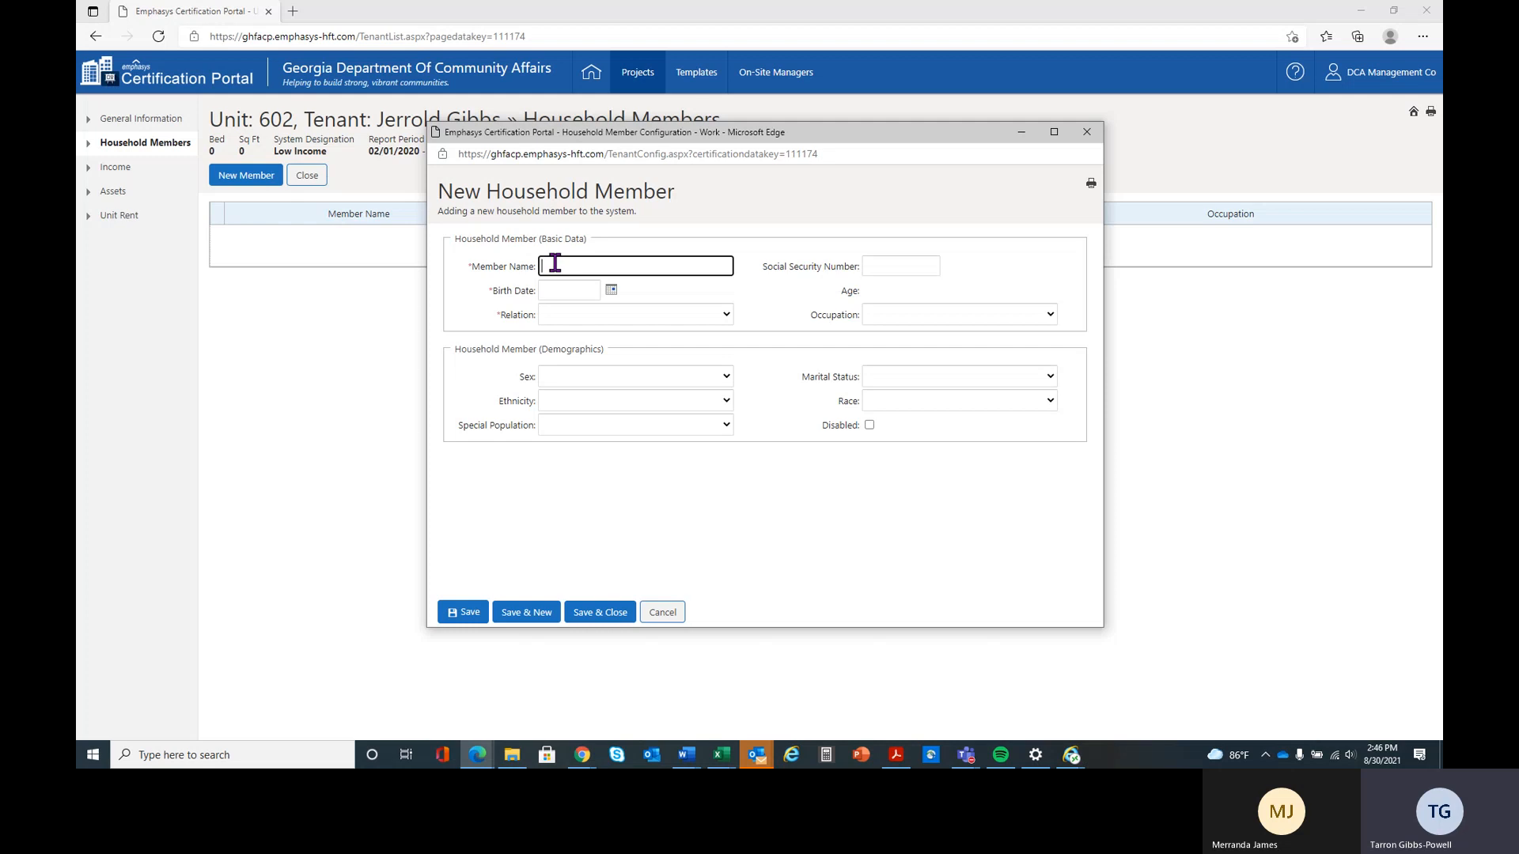
{"action": "type", "text": "Merran"}
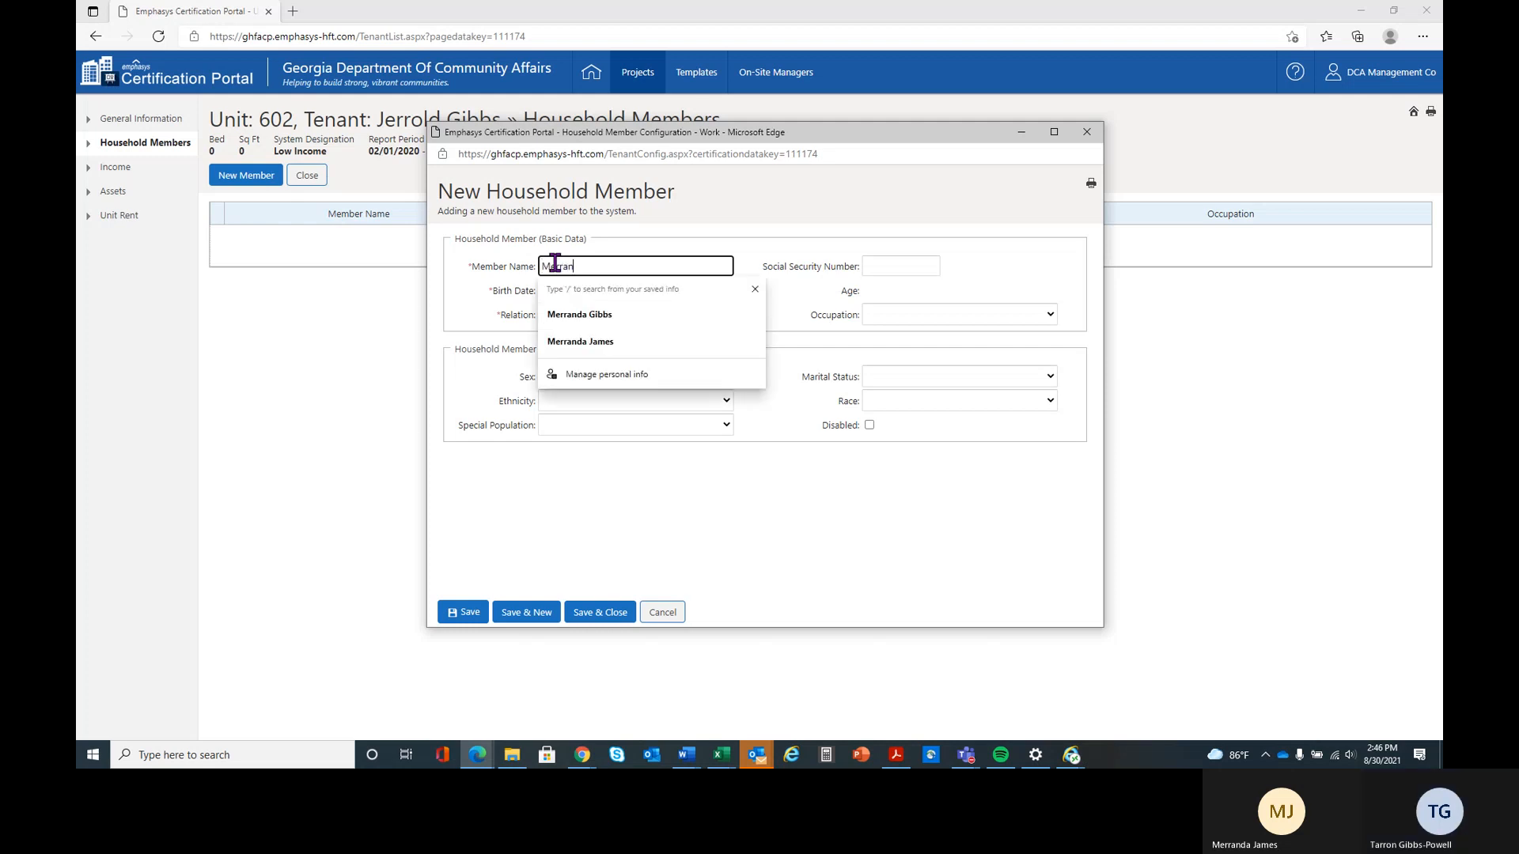
{"action": "type", "text": "da Gibbs"}
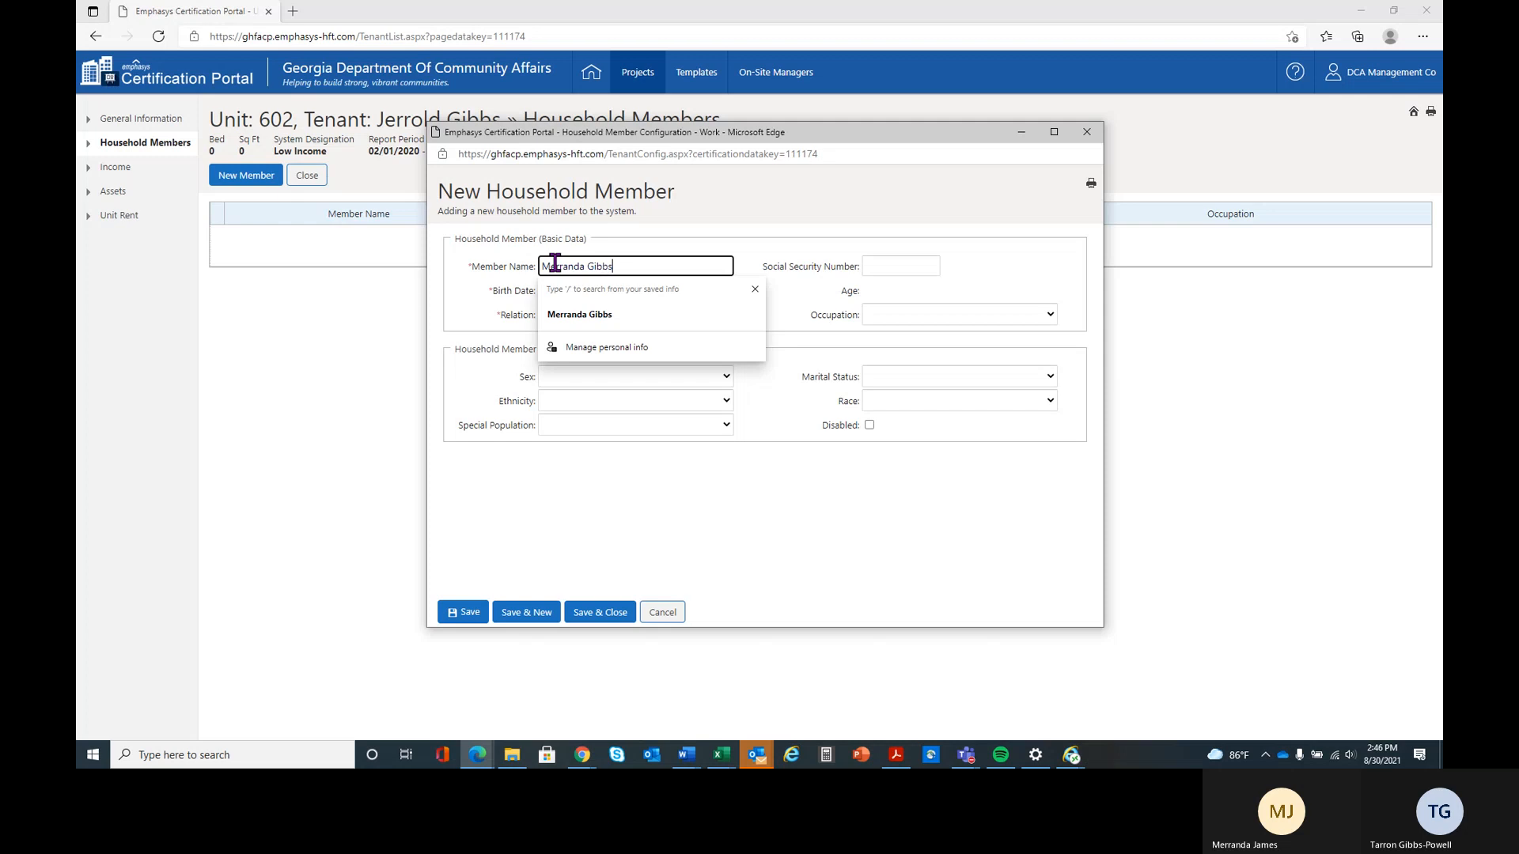
{"action": "left_click", "coordinate": [884, 267]}
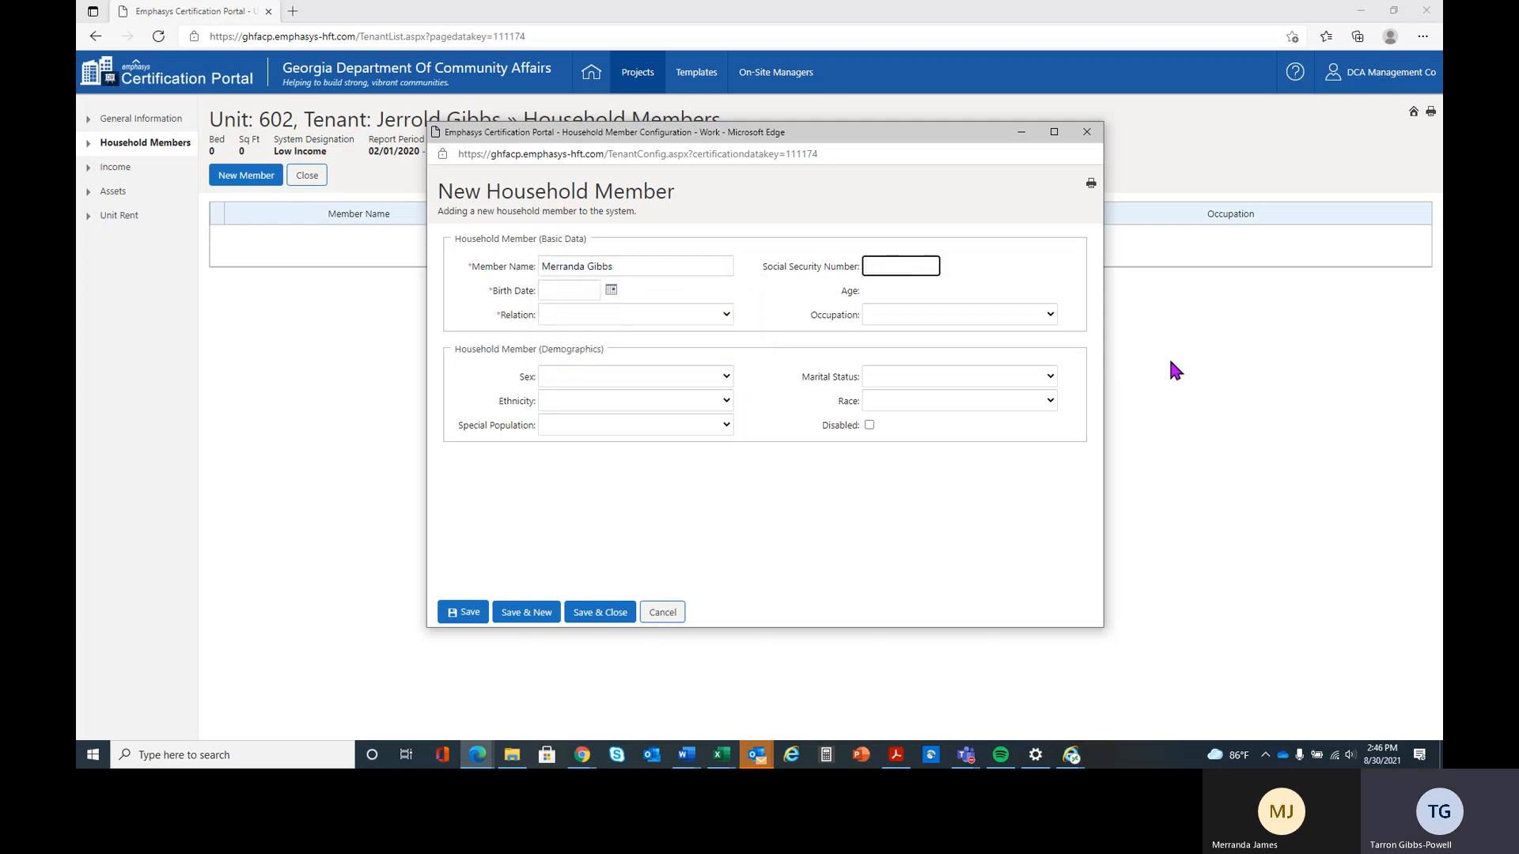
{"action": "type", "text": "123547896"}
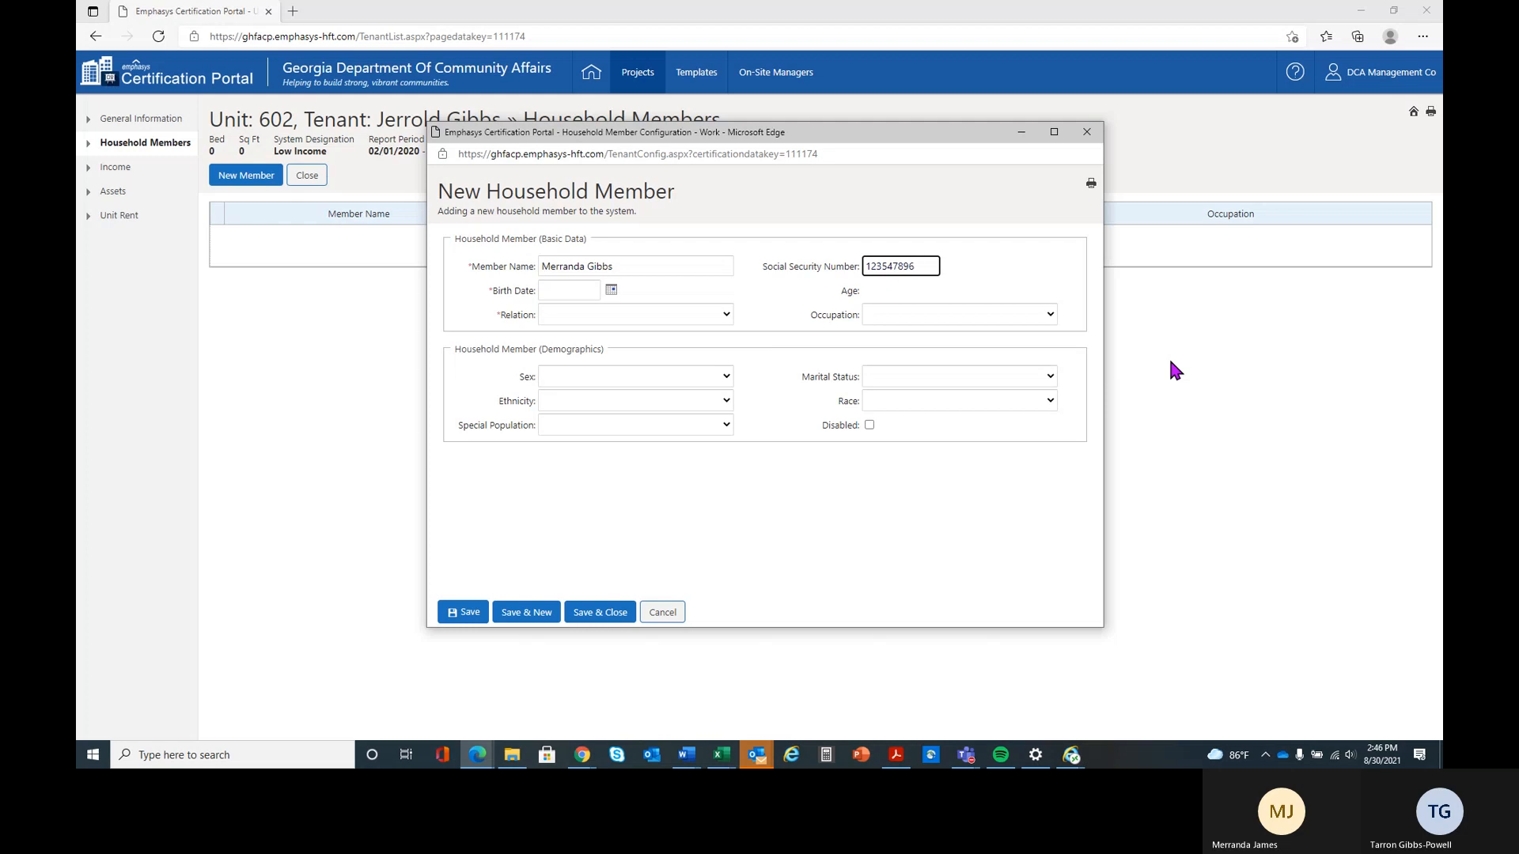
{"action": "key", "text": "Tab"}
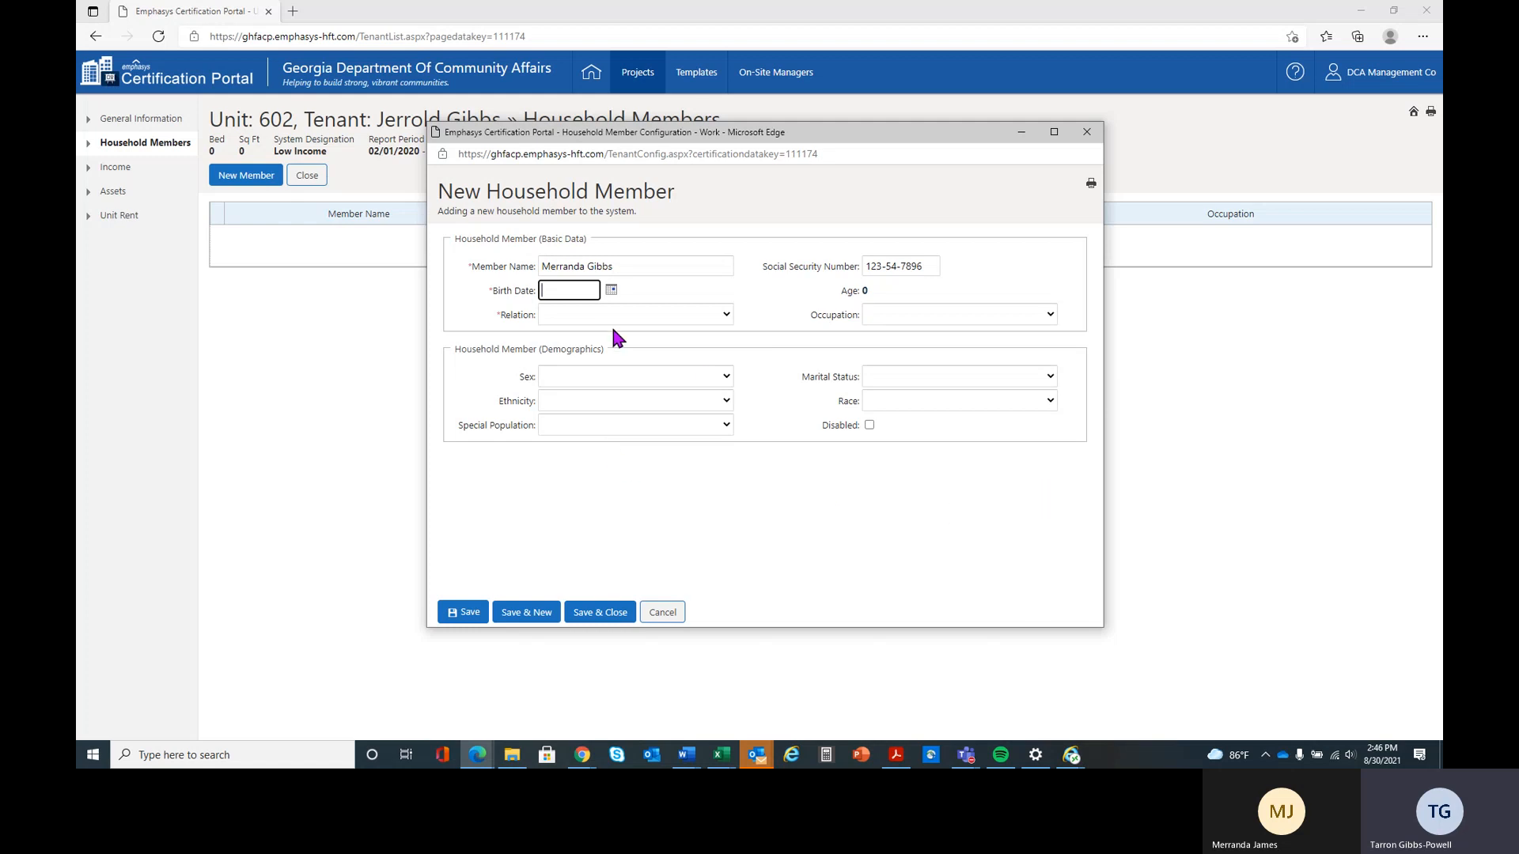
Enter the new member's birth date and set the relation to Spouse
{"action": "type", "text": "05/01"}
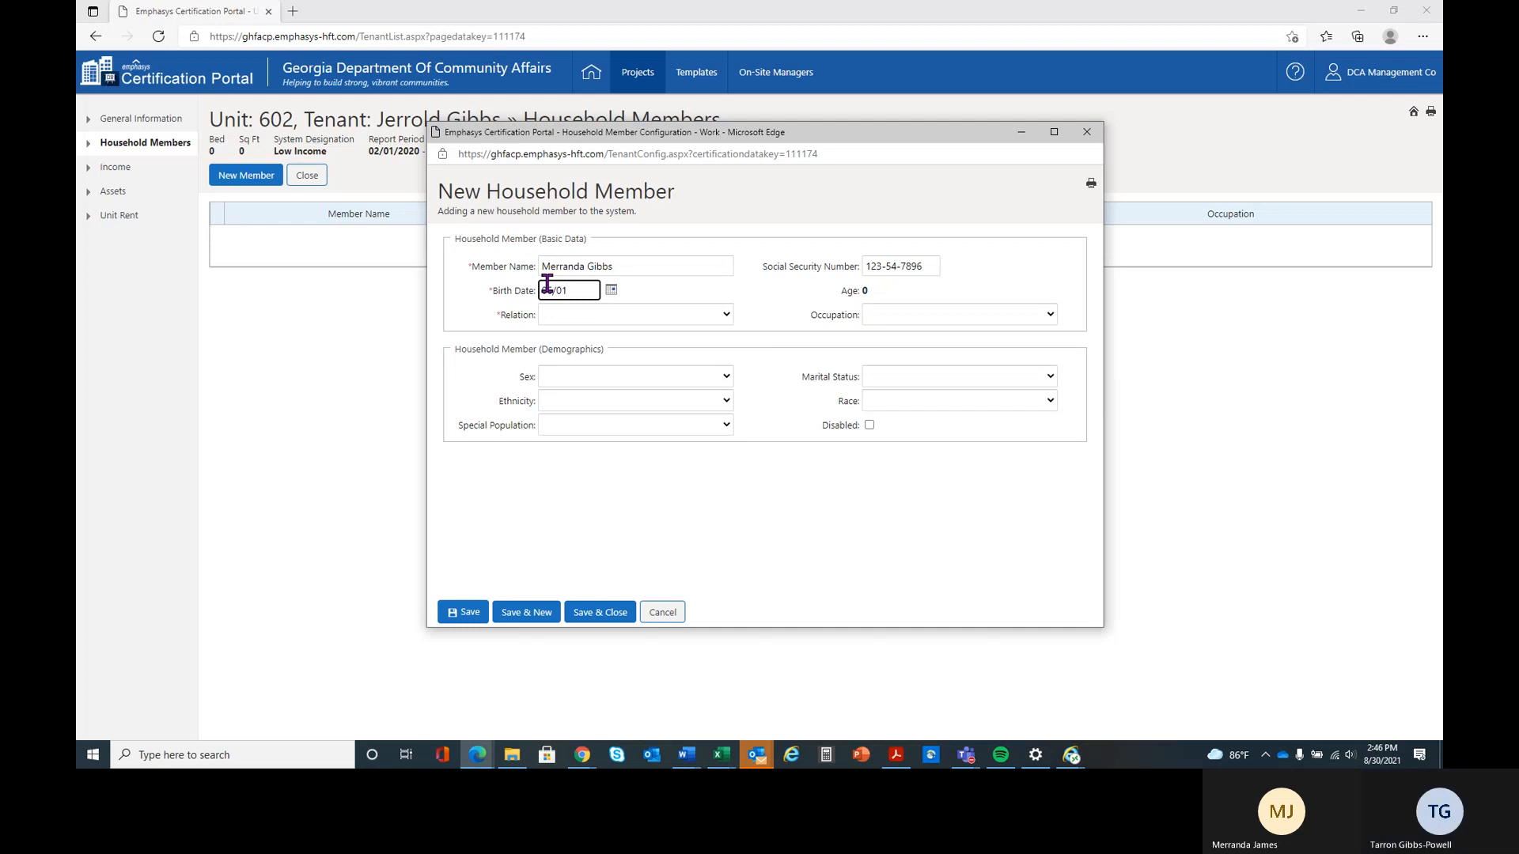
{"action": "type", "text": "/1976"}
{"action": "key", "text": "Tab"}
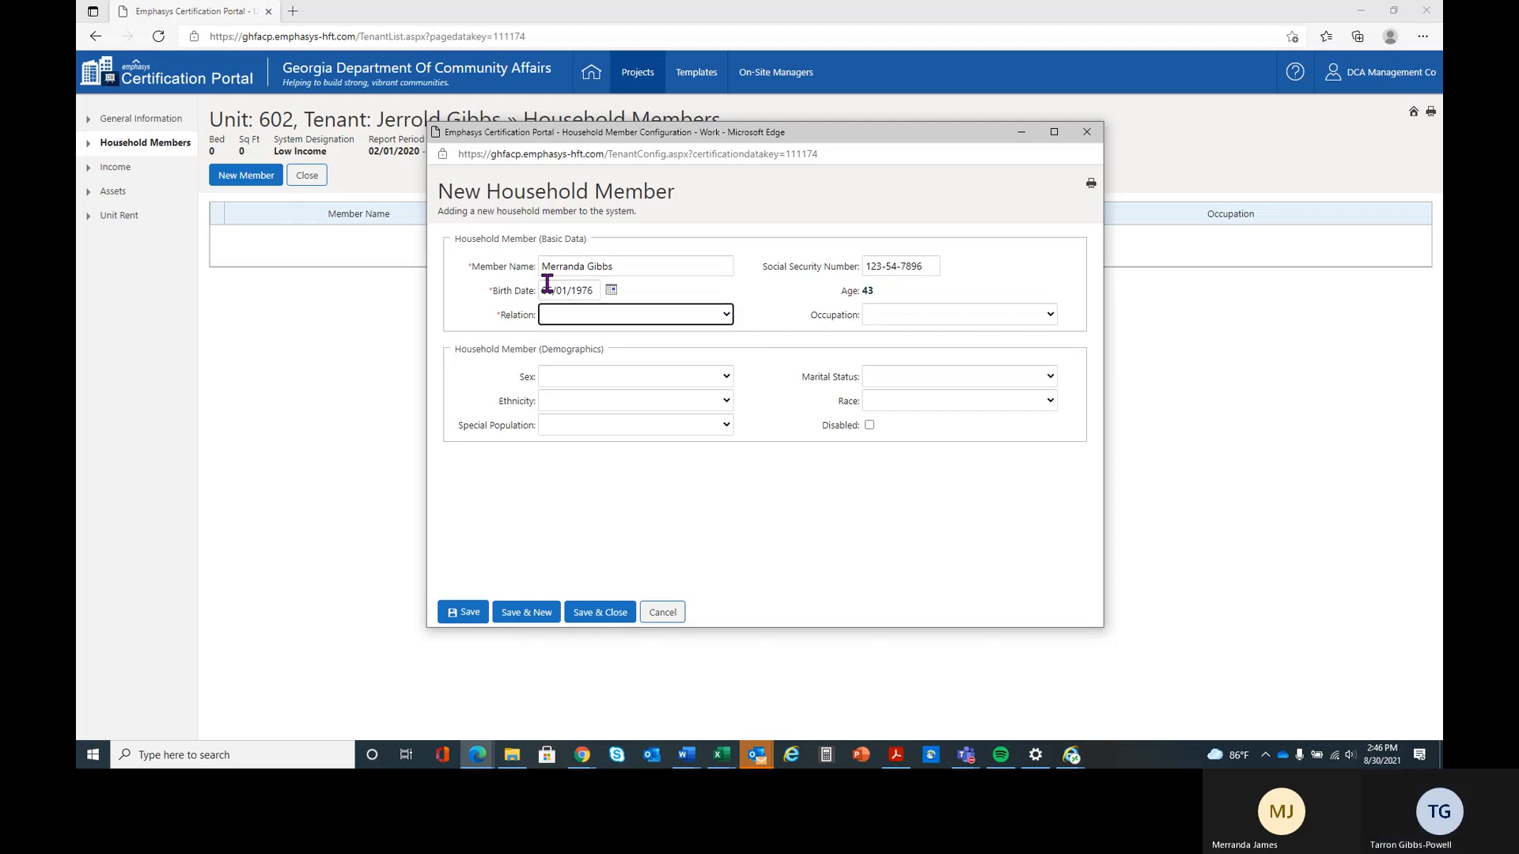
{"action": "left_click", "coordinate": [591, 313]}
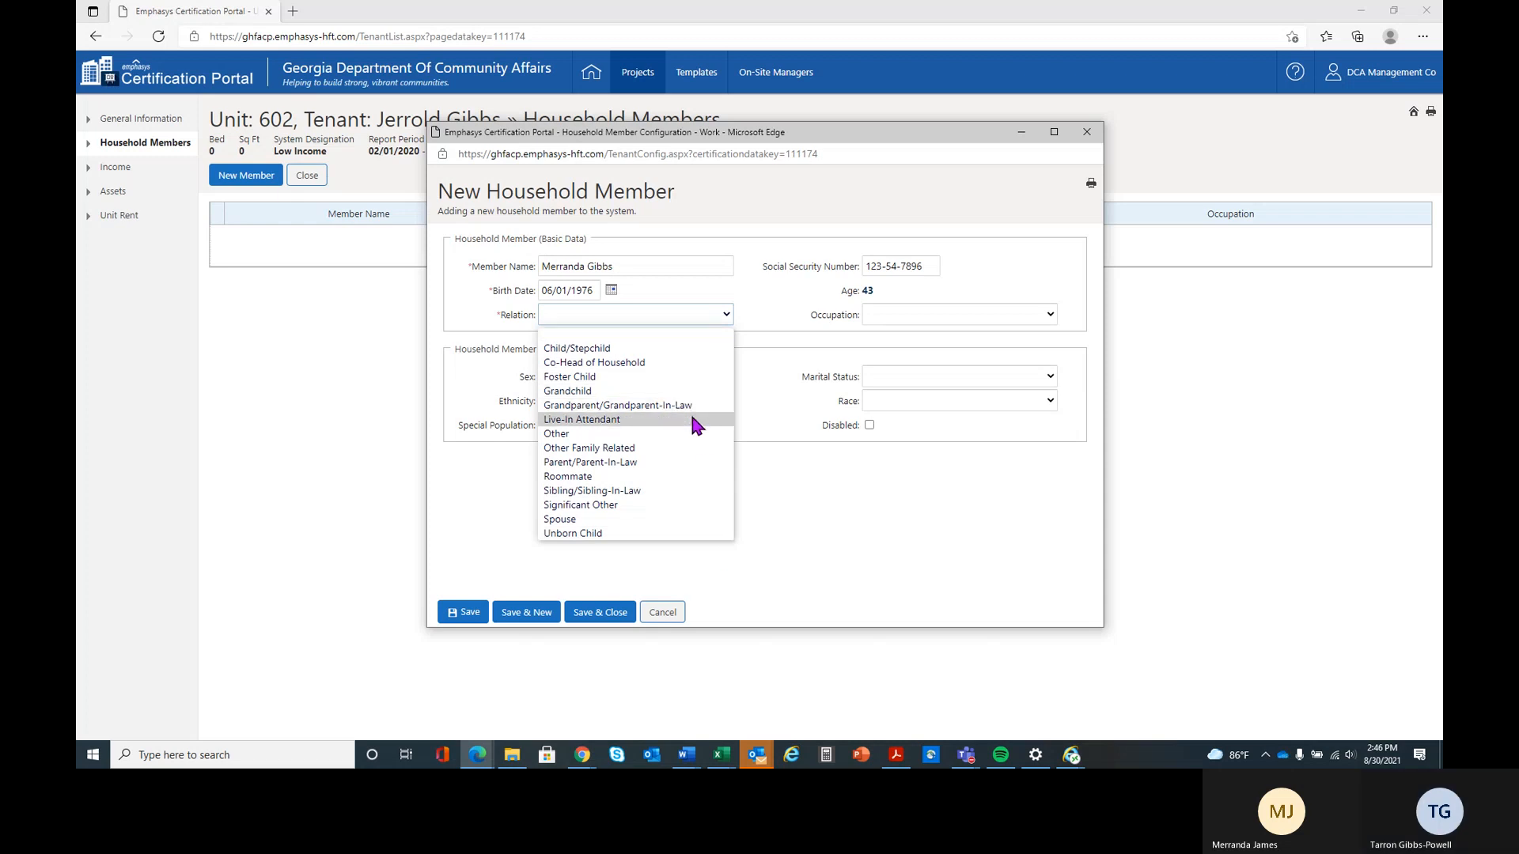
{"action": "left_click", "coordinate": [704, 519]}
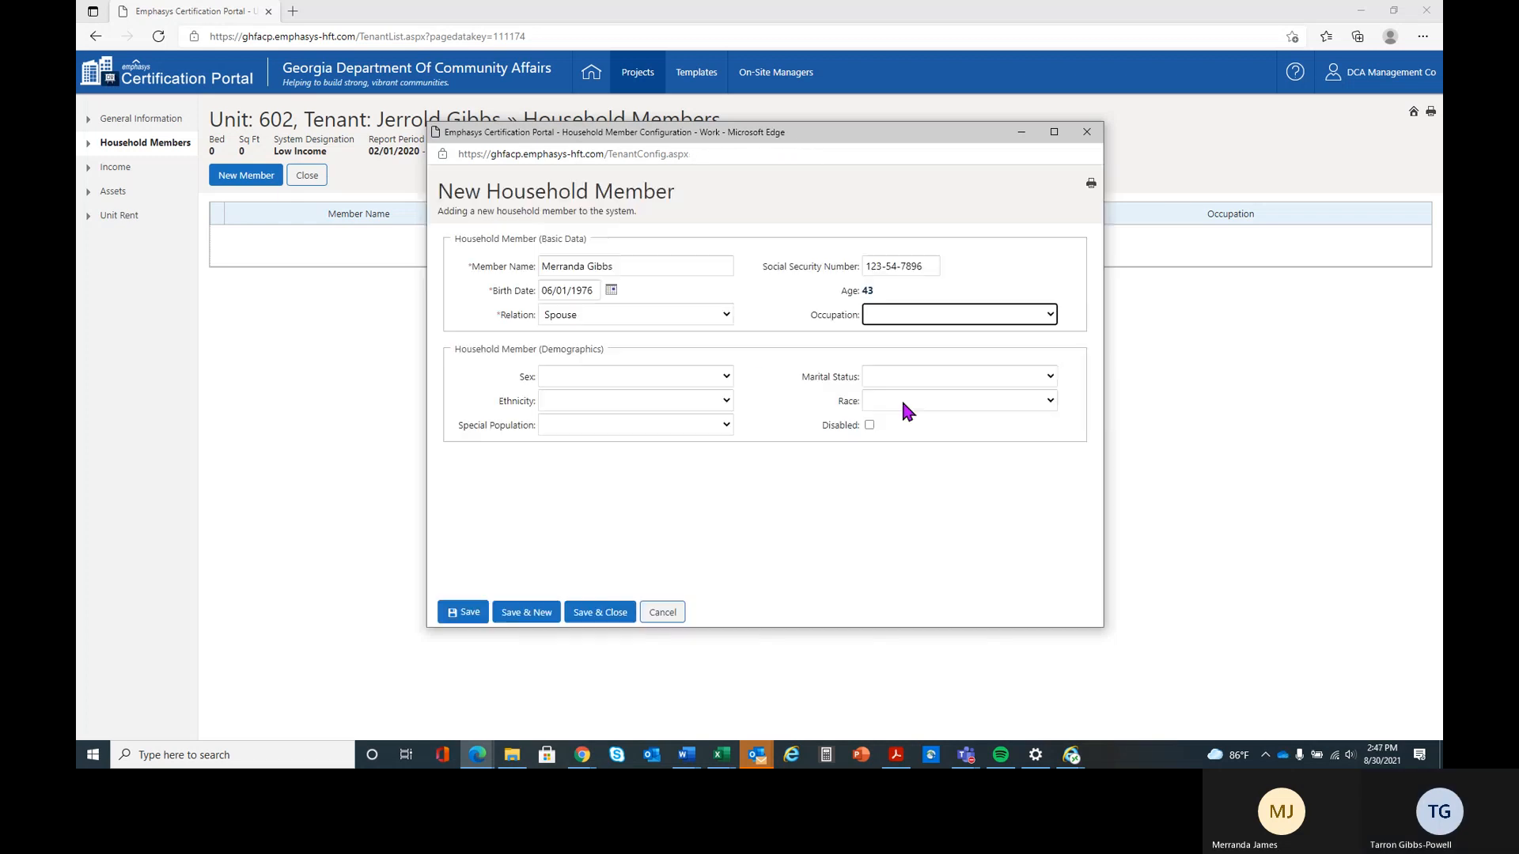
Set the spouse's occupation to Technical/Professional, sex to Female and marital status to Married
{"action": "left_click", "coordinate": [899, 316]}
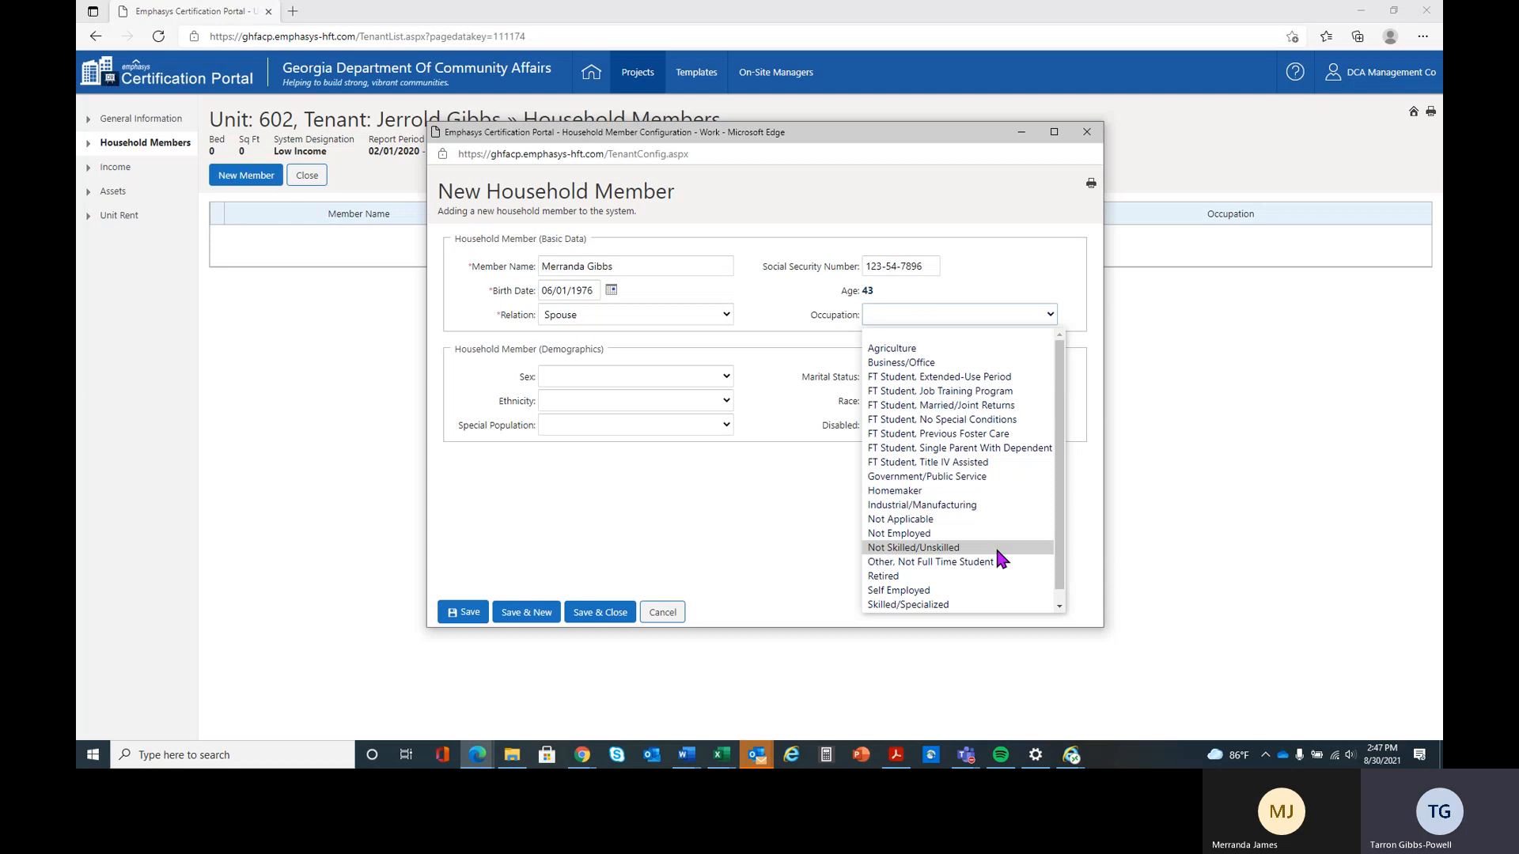
{"action": "left_click_drag", "start_coordinate": [1065, 464], "coordinate": [1060, 582]}
{"action": "left_click", "coordinate": [1021, 606]}
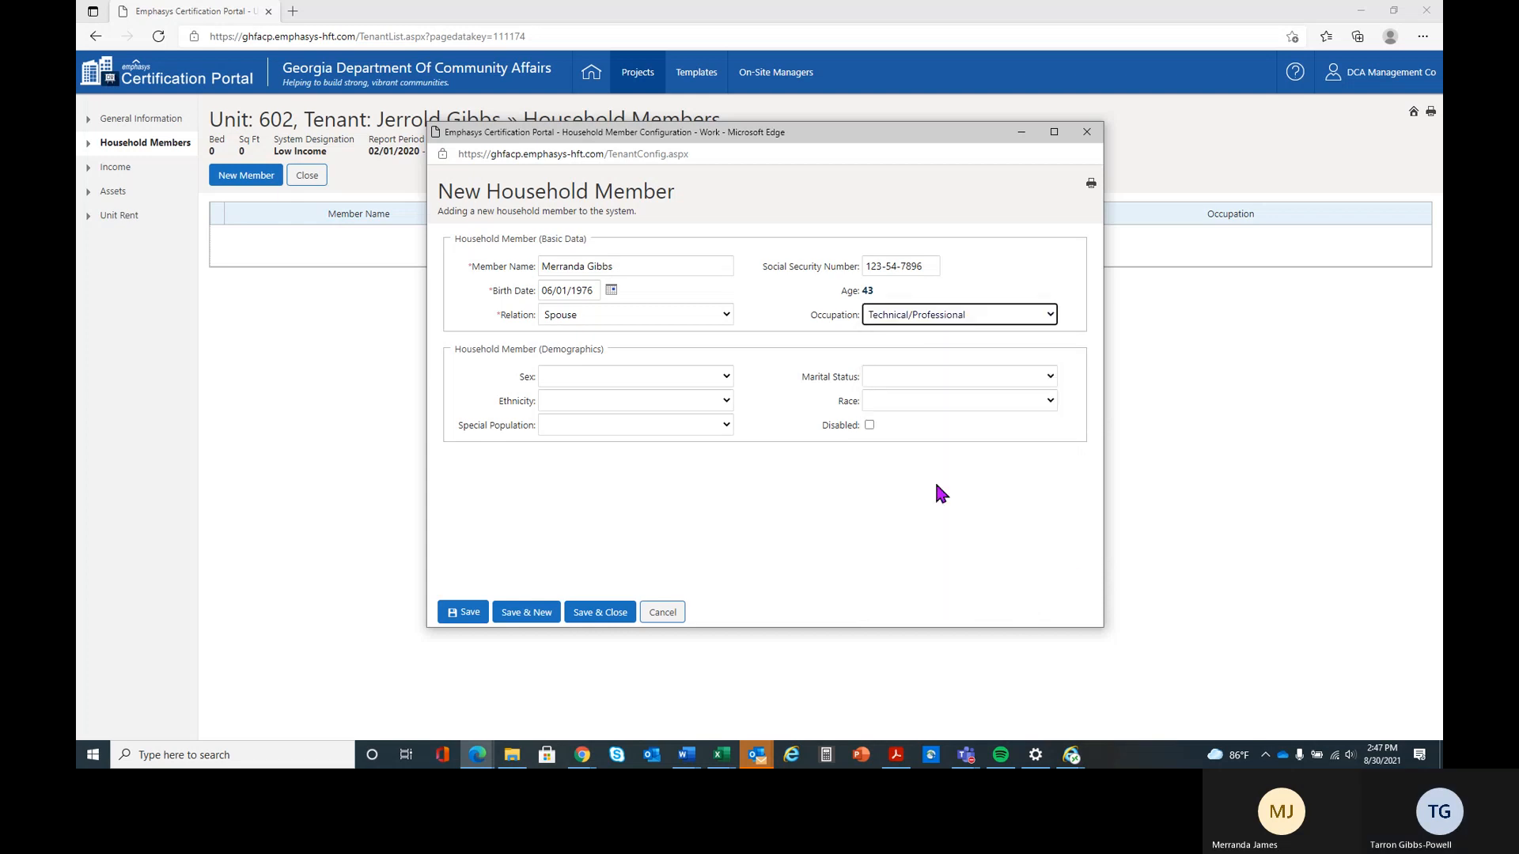
{"action": "left_click", "coordinate": [625, 373]}
{"action": "left_click", "coordinate": [627, 402]}
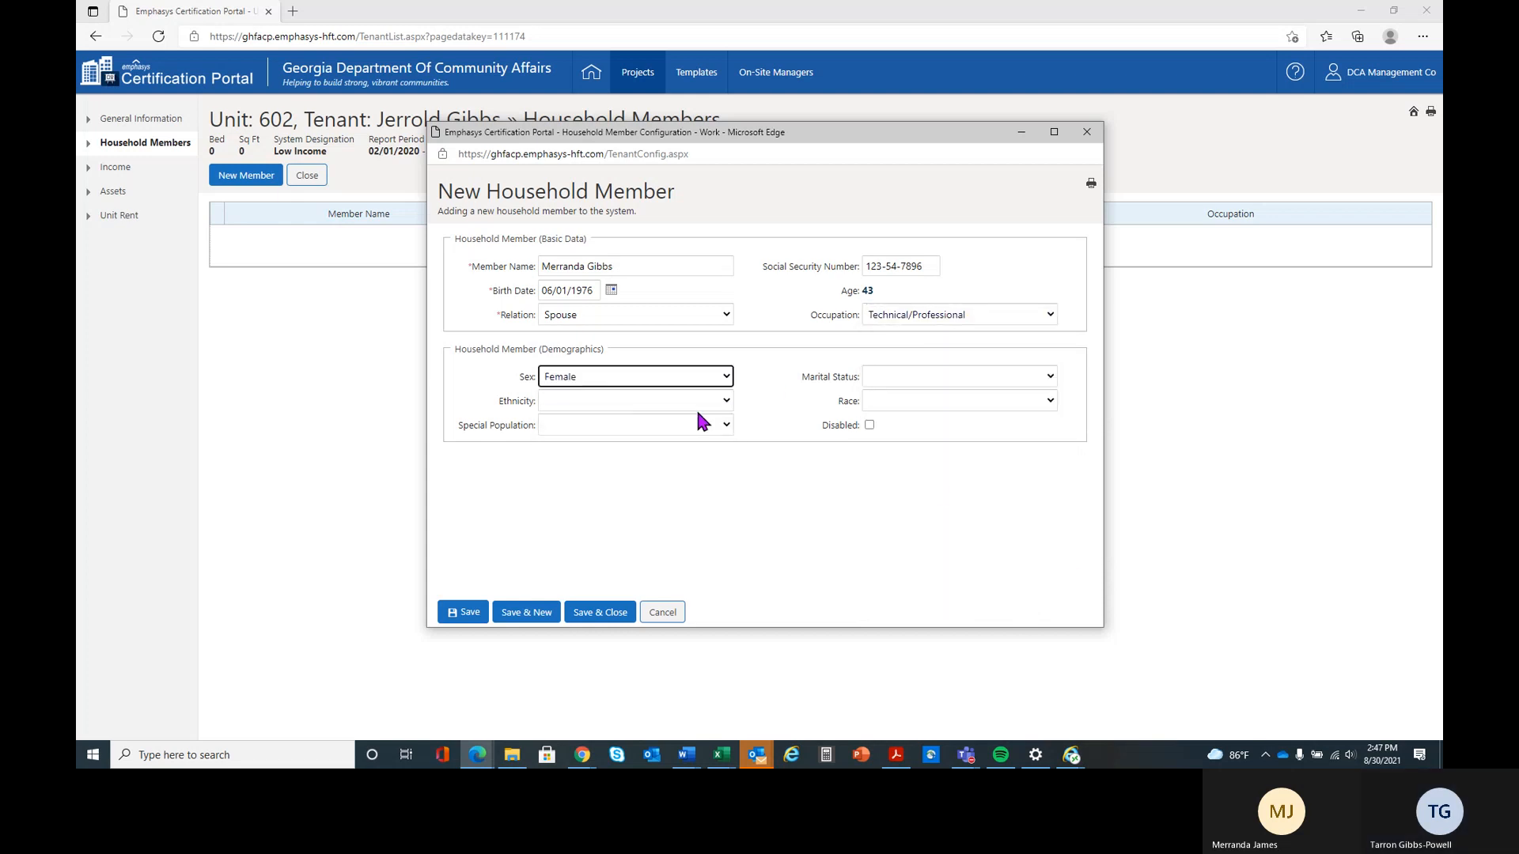
{"action": "left_click", "coordinate": [920, 377]}
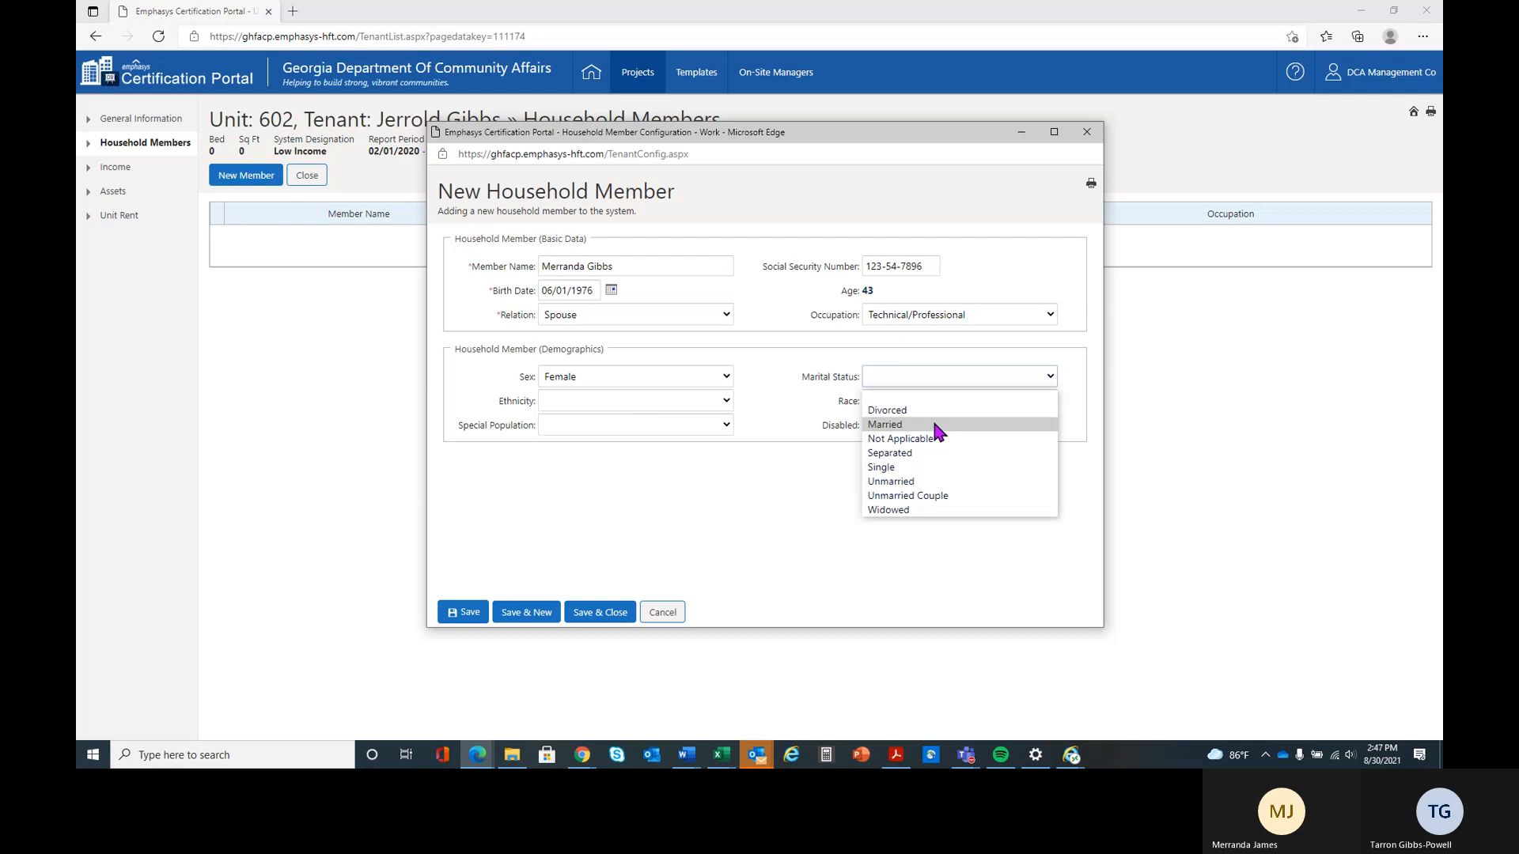
{"action": "left_click", "coordinate": [933, 419]}
Set the spouse's ethnicity to Not Available, race to Chooses not to Disclose and special population to Family, and save with another new member started
{"action": "left_click", "coordinate": [637, 400]}
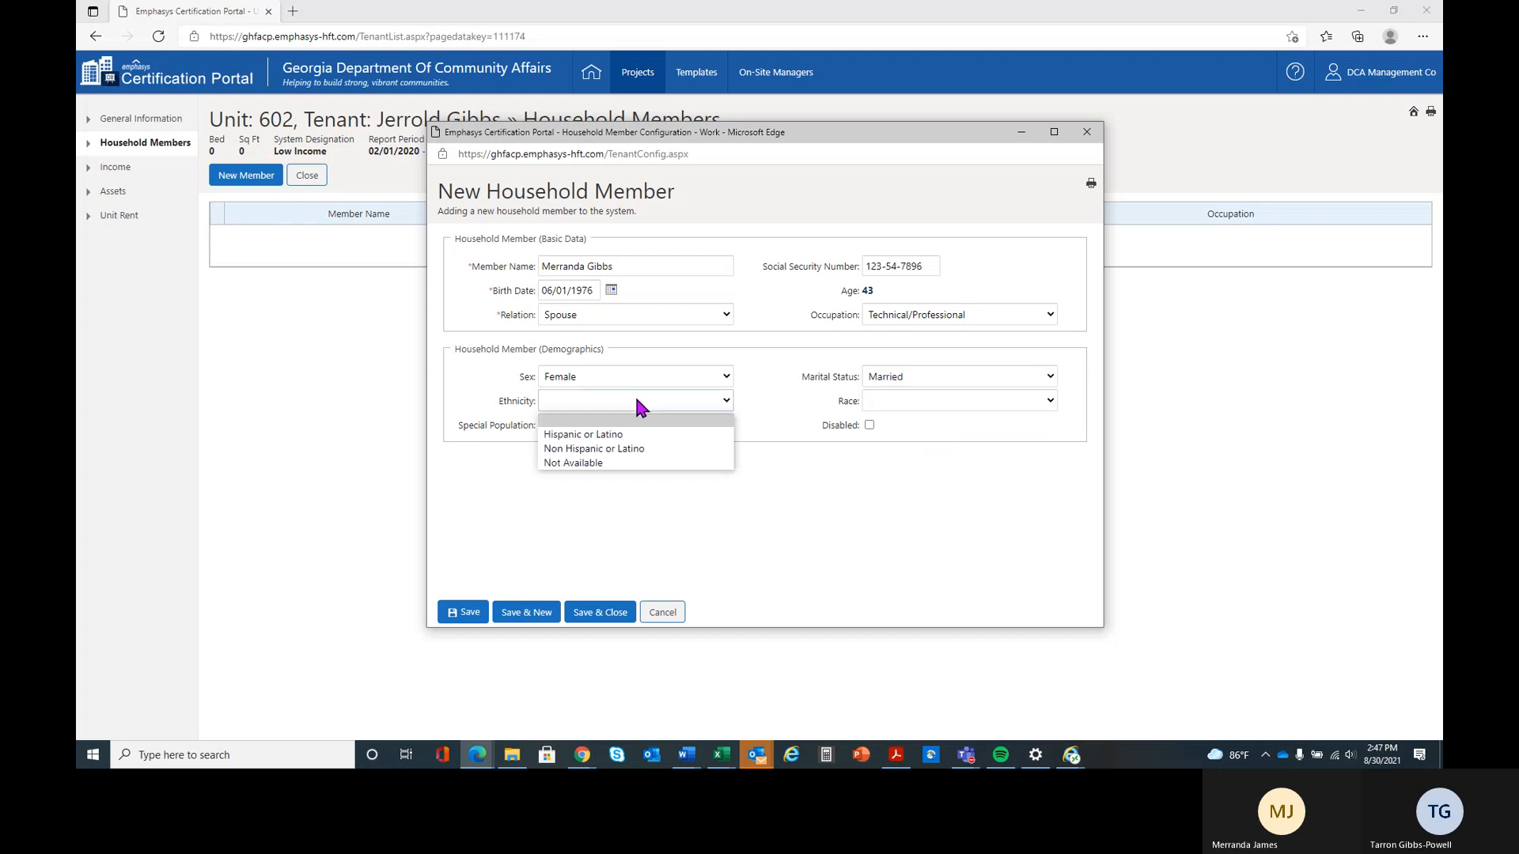
{"action": "left_click", "coordinate": [647, 462]}
{"action": "left_click", "coordinate": [905, 400]}
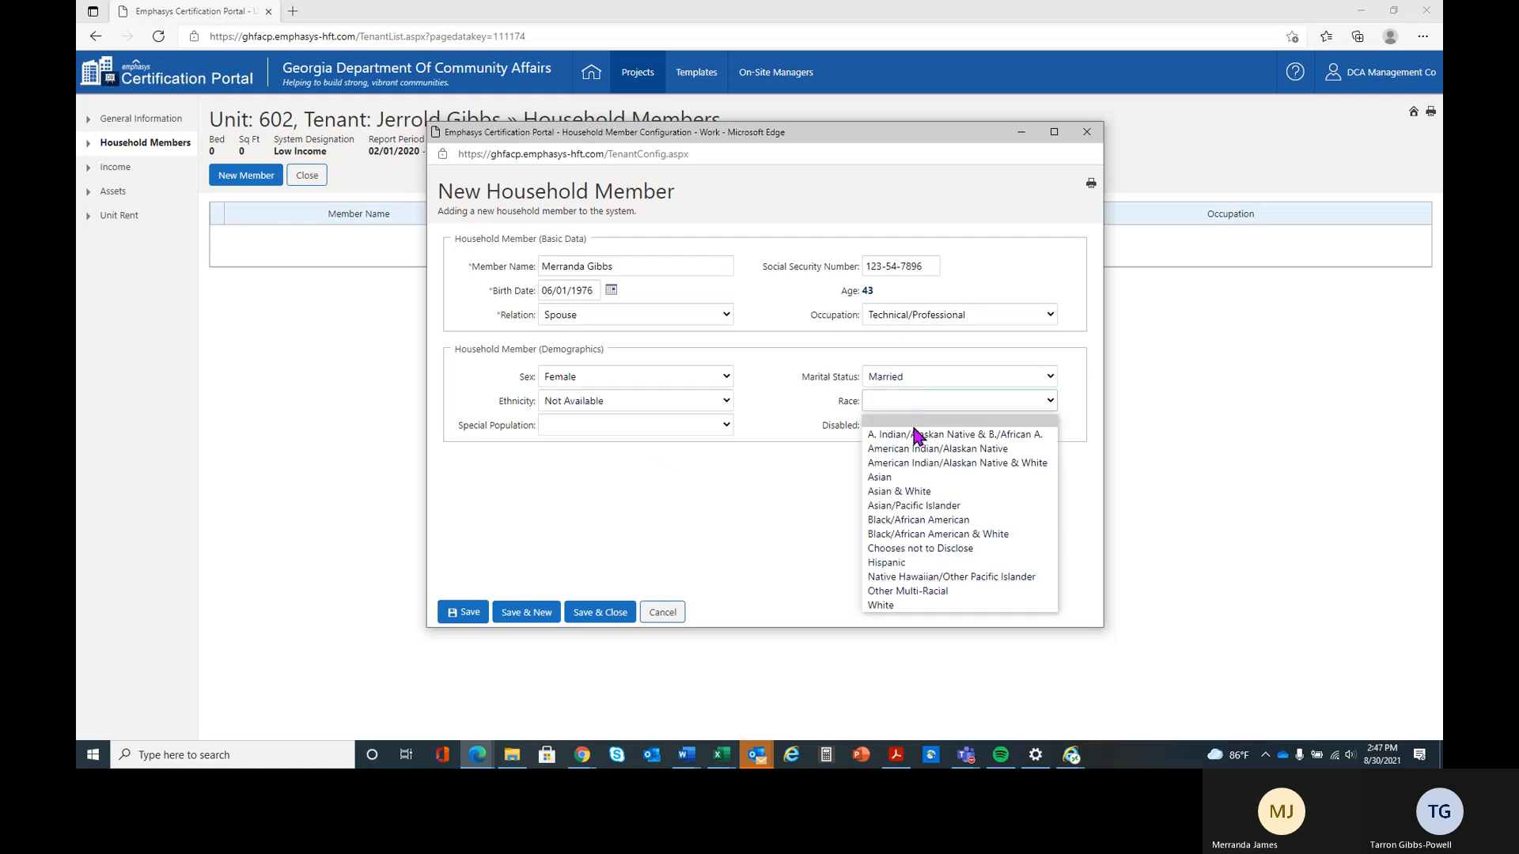
{"action": "left_click", "coordinate": [943, 548]}
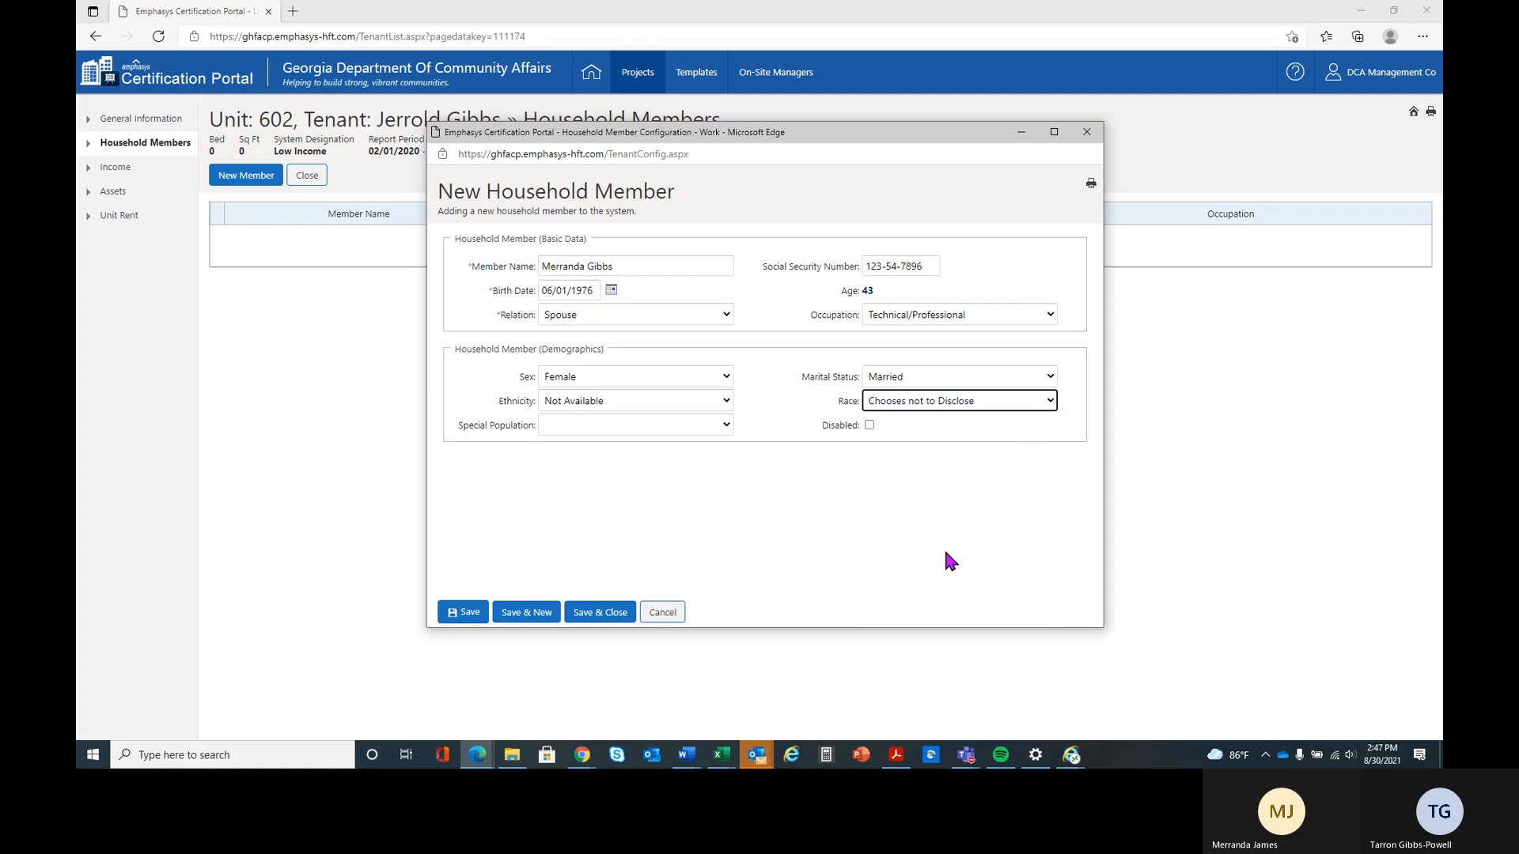
{"action": "left_click", "coordinate": [617, 428]}
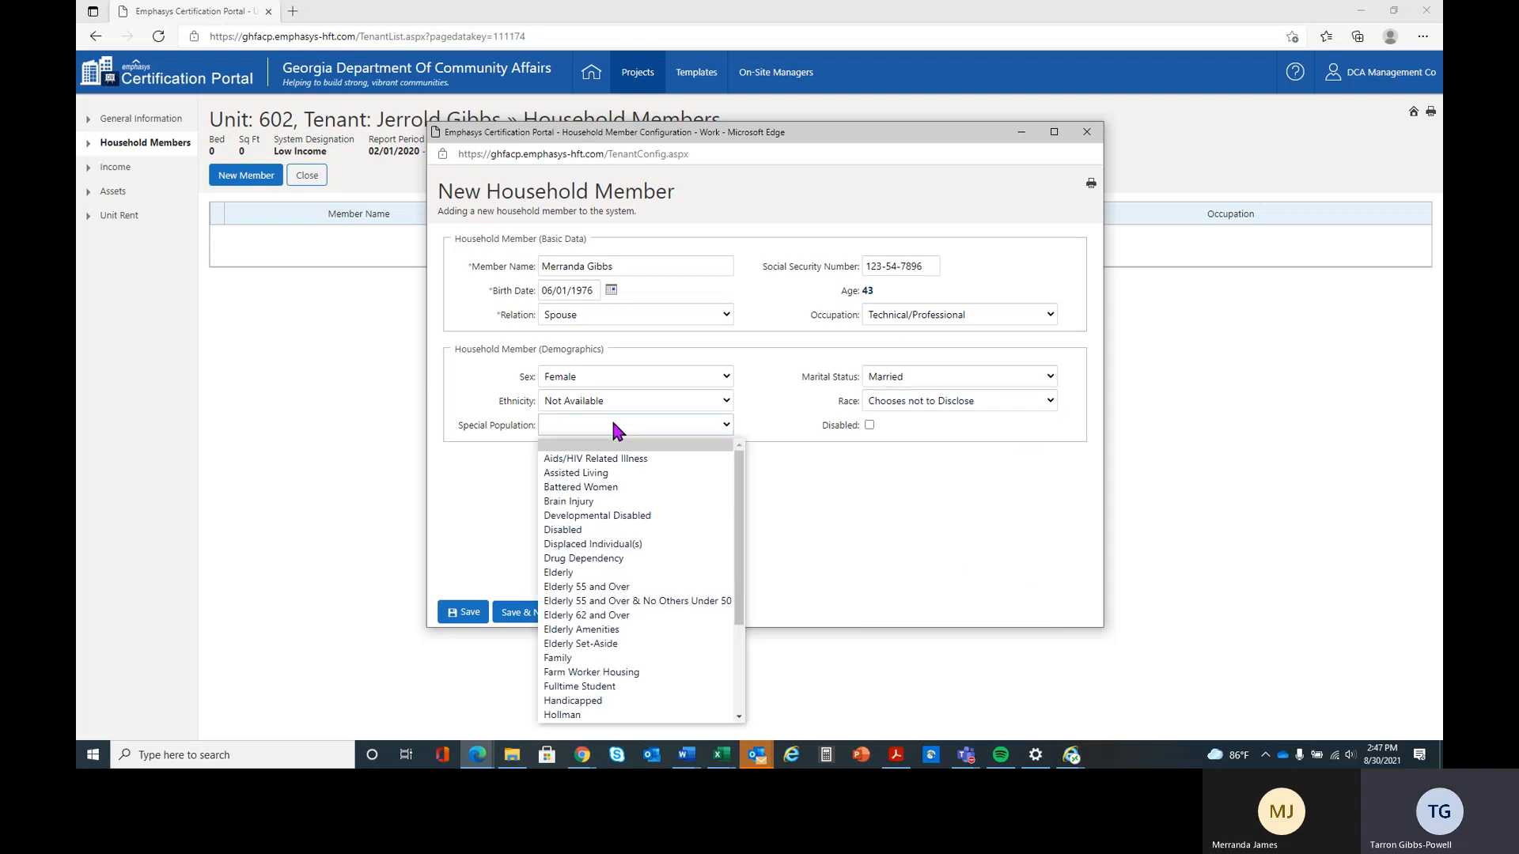
{"action": "left_click_drag", "start_coordinate": [742, 479], "coordinate": [742, 566]}
{"action": "left_click", "coordinate": [687, 515]}
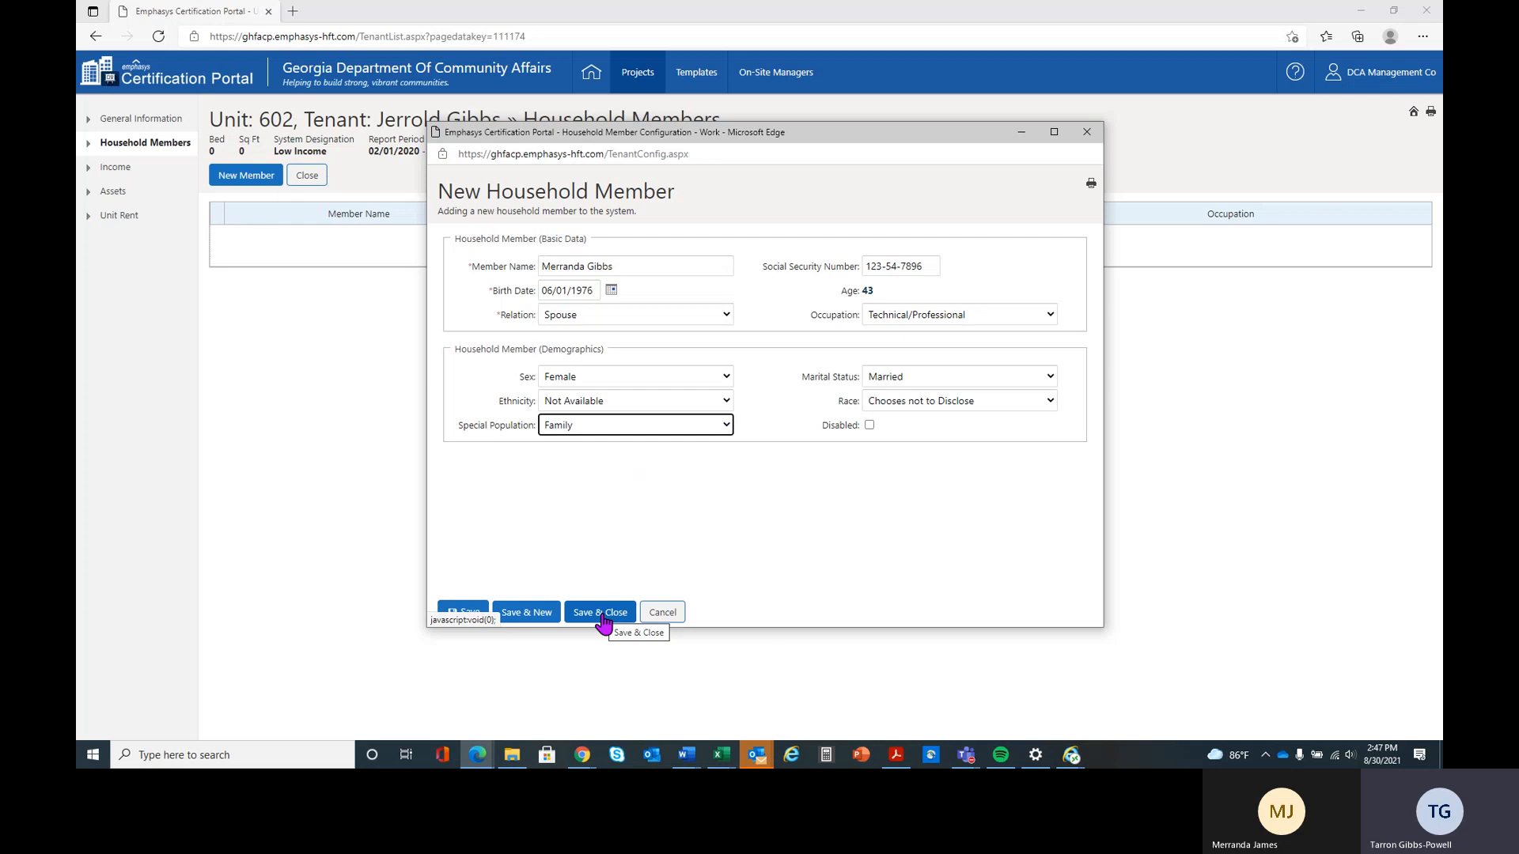
{"action": "left_click", "coordinate": [529, 614]}
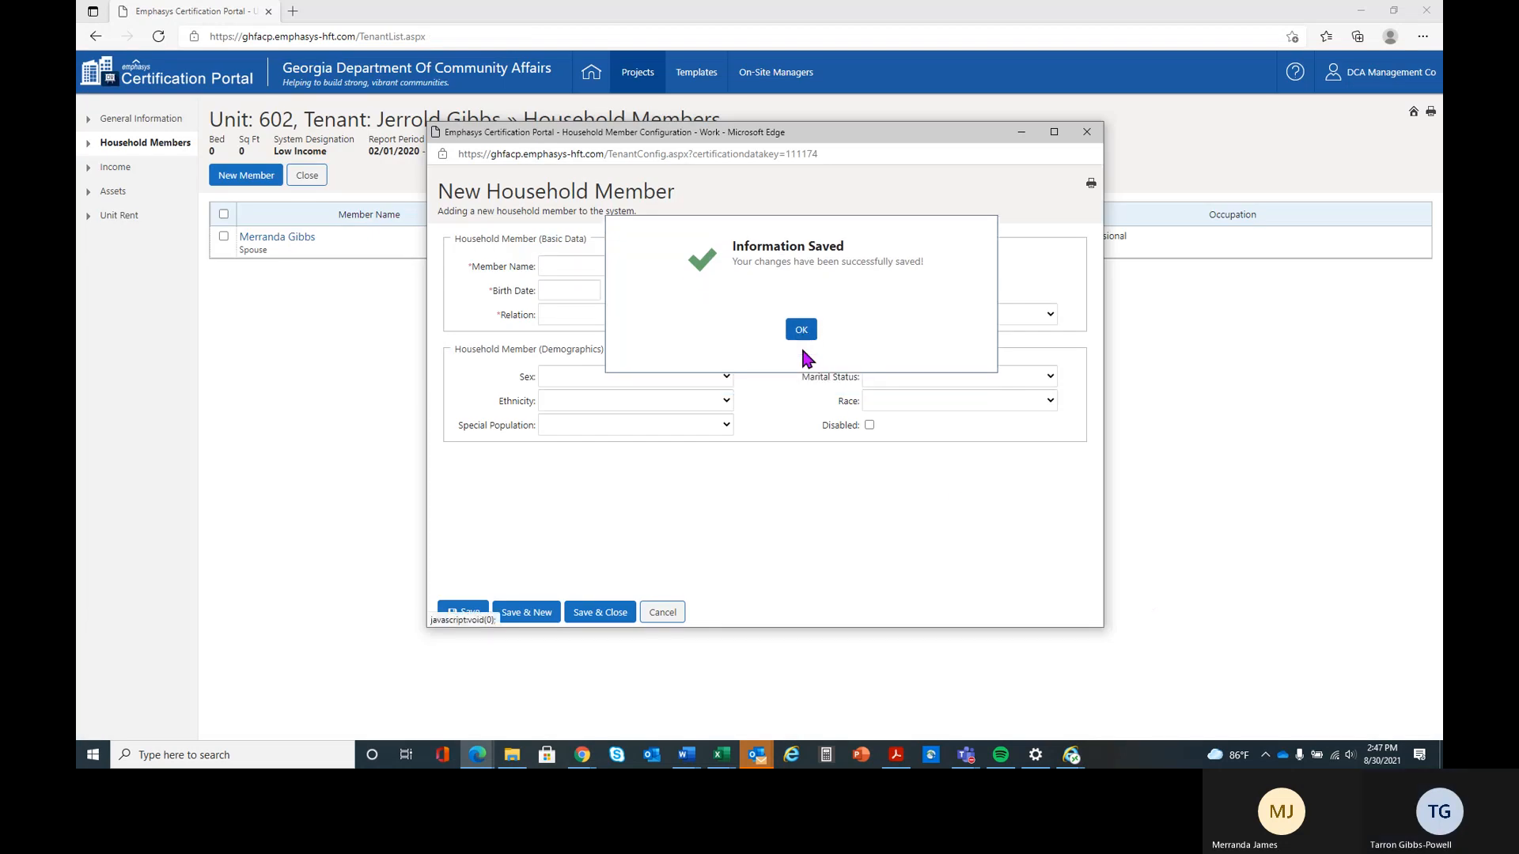
{"action": "left_click", "coordinate": [804, 356]}
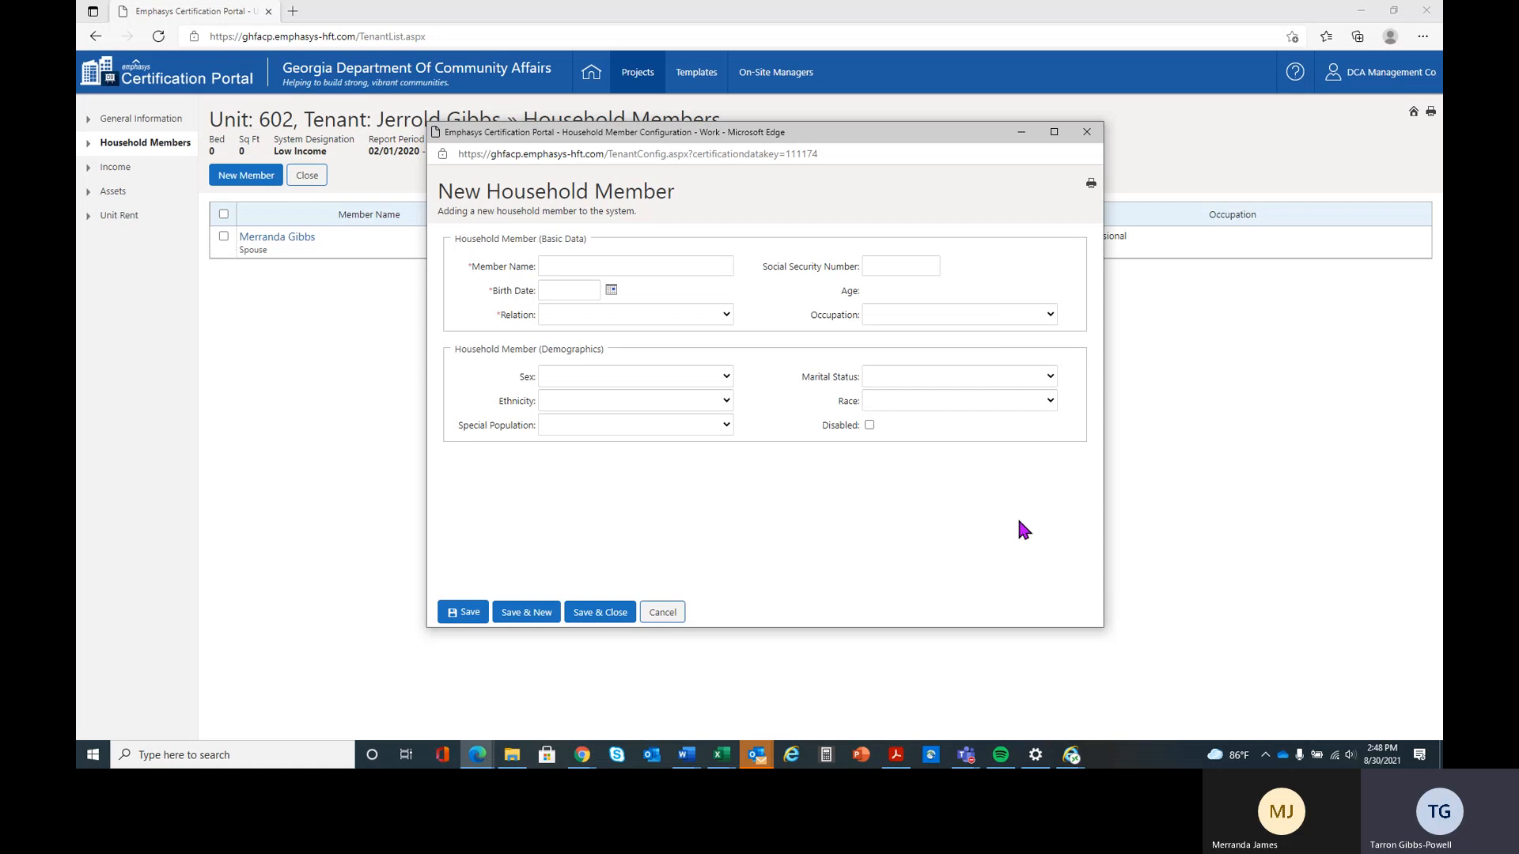
Name the second household member Unborn Child and set the relation to Unborn Child, leaving Social Security number and birth date blank
{"action": "left_click", "coordinate": [679, 266]}
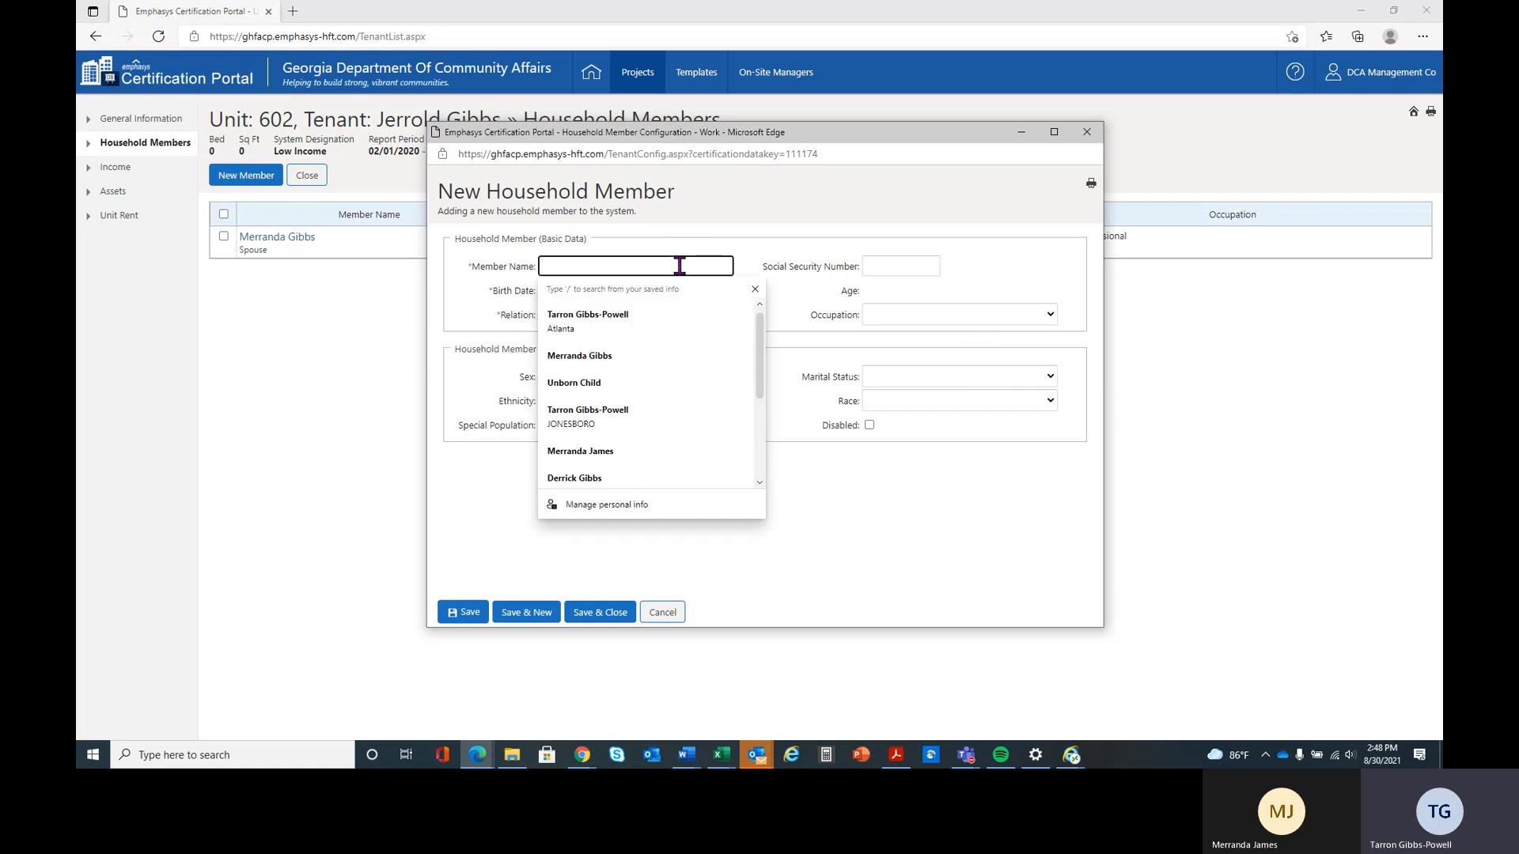
{"action": "type", "text": "Unbor"}
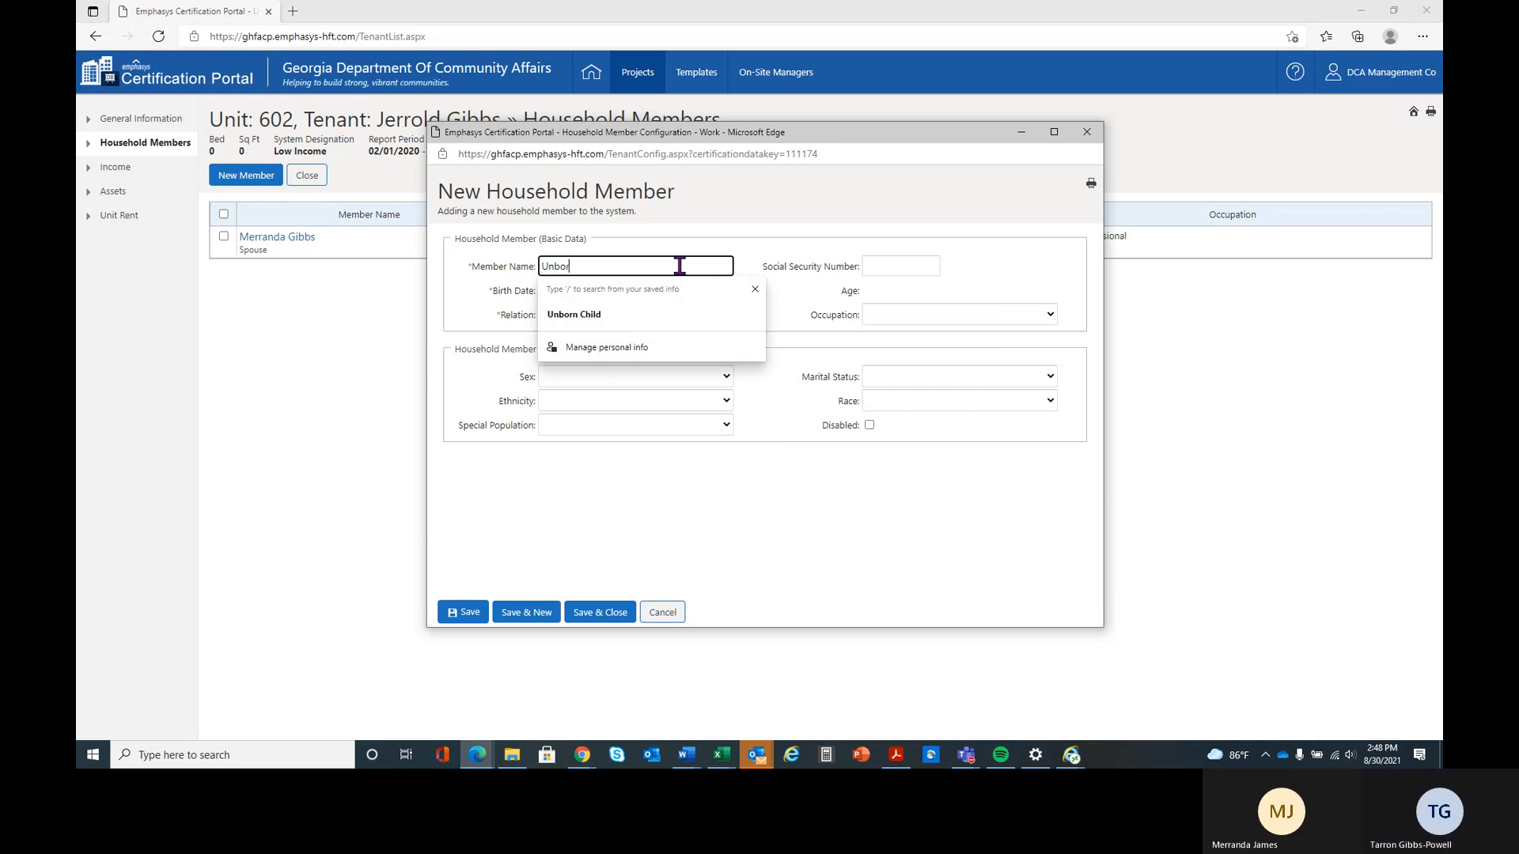
{"action": "type", "text": "n Child"}
{"action": "key", "text": "Tab"}
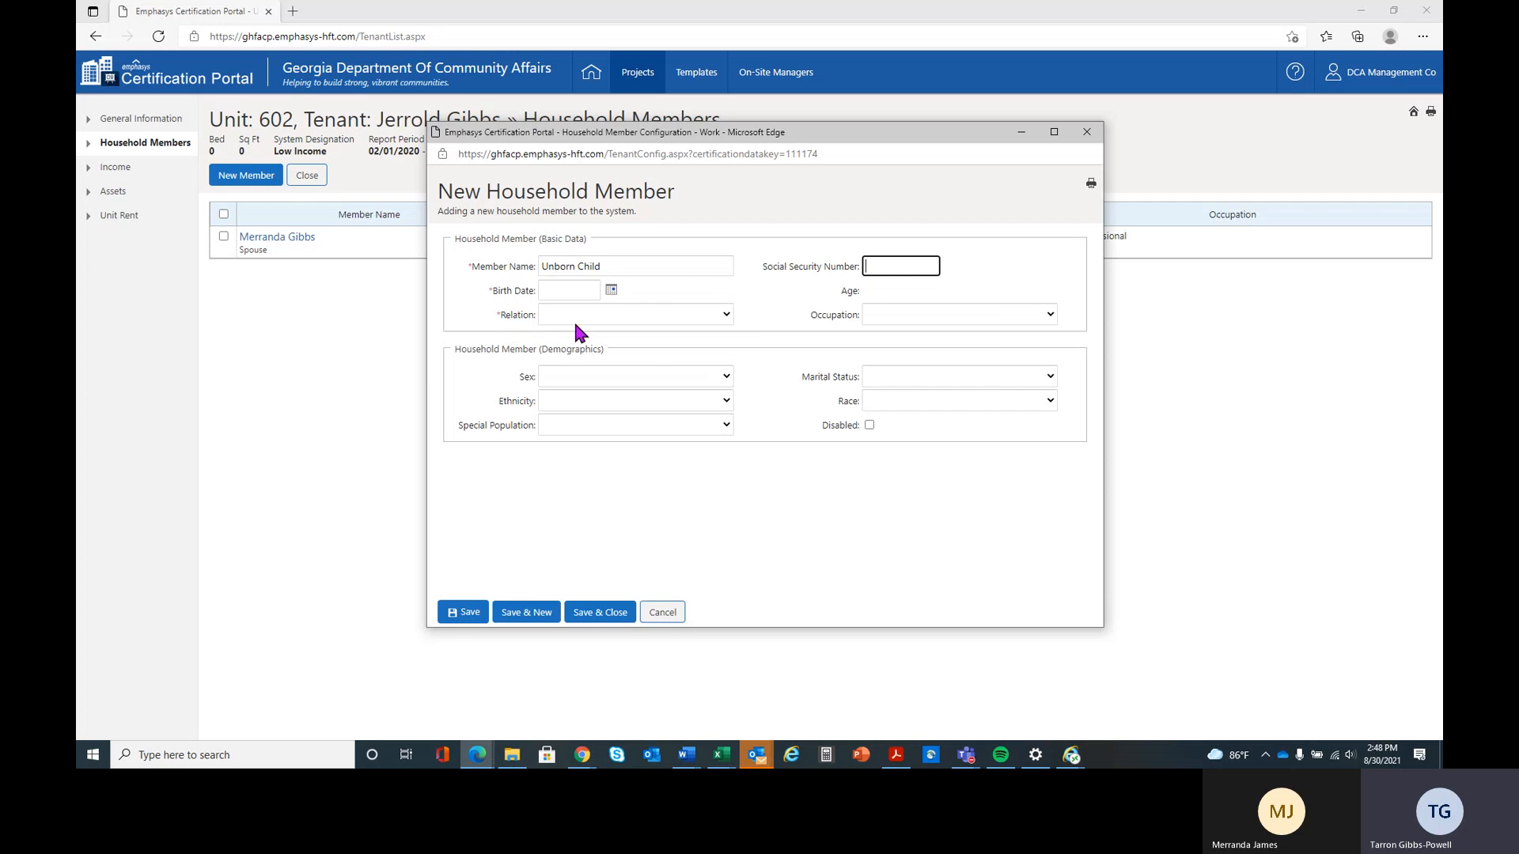
{"action": "left_click", "coordinate": [551, 288]}
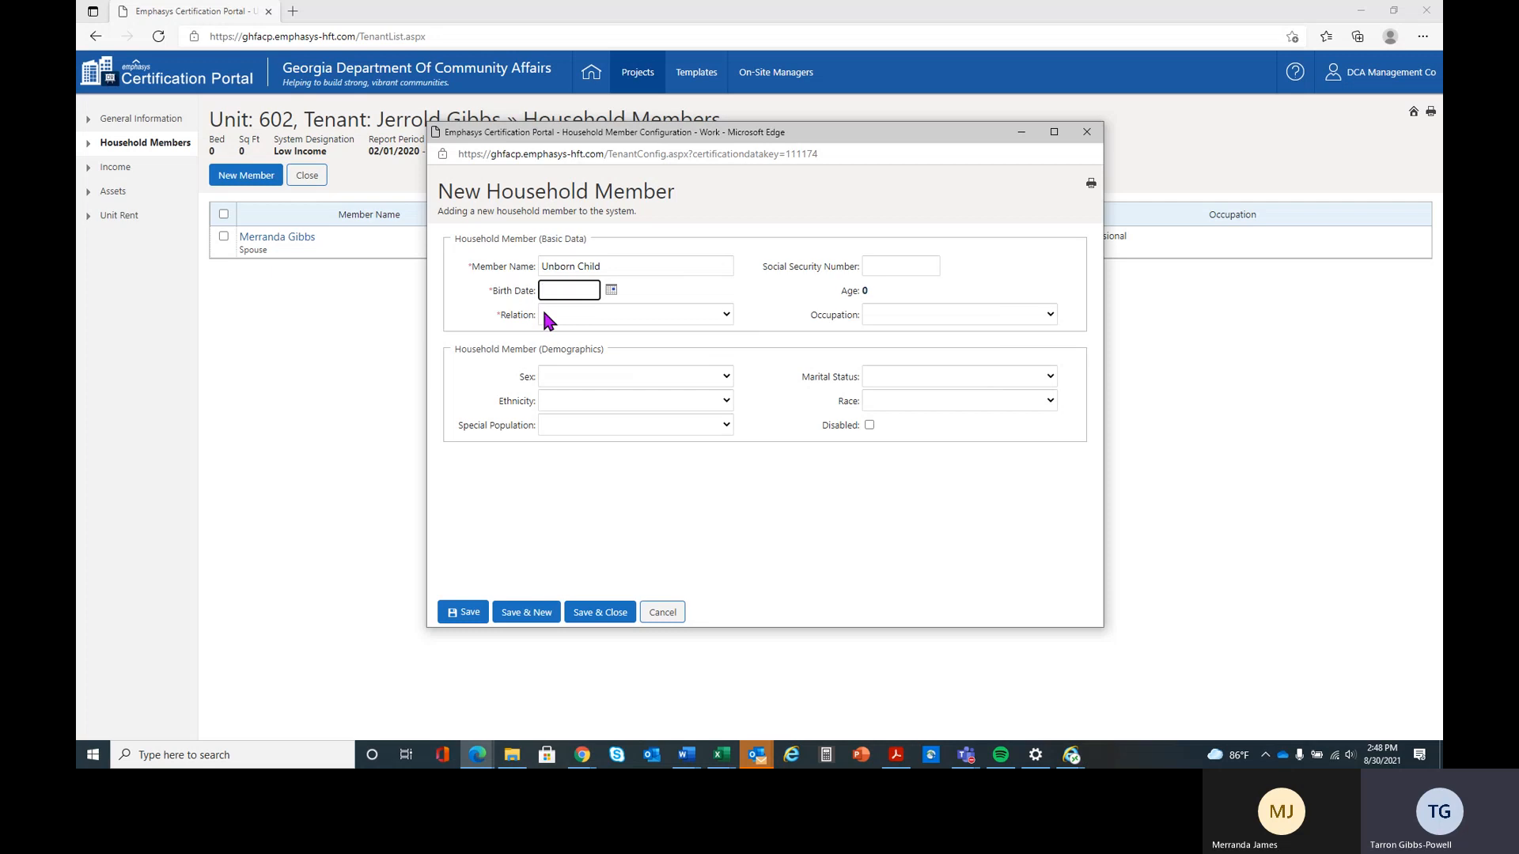
{"action": "left_click", "coordinate": [586, 314]}
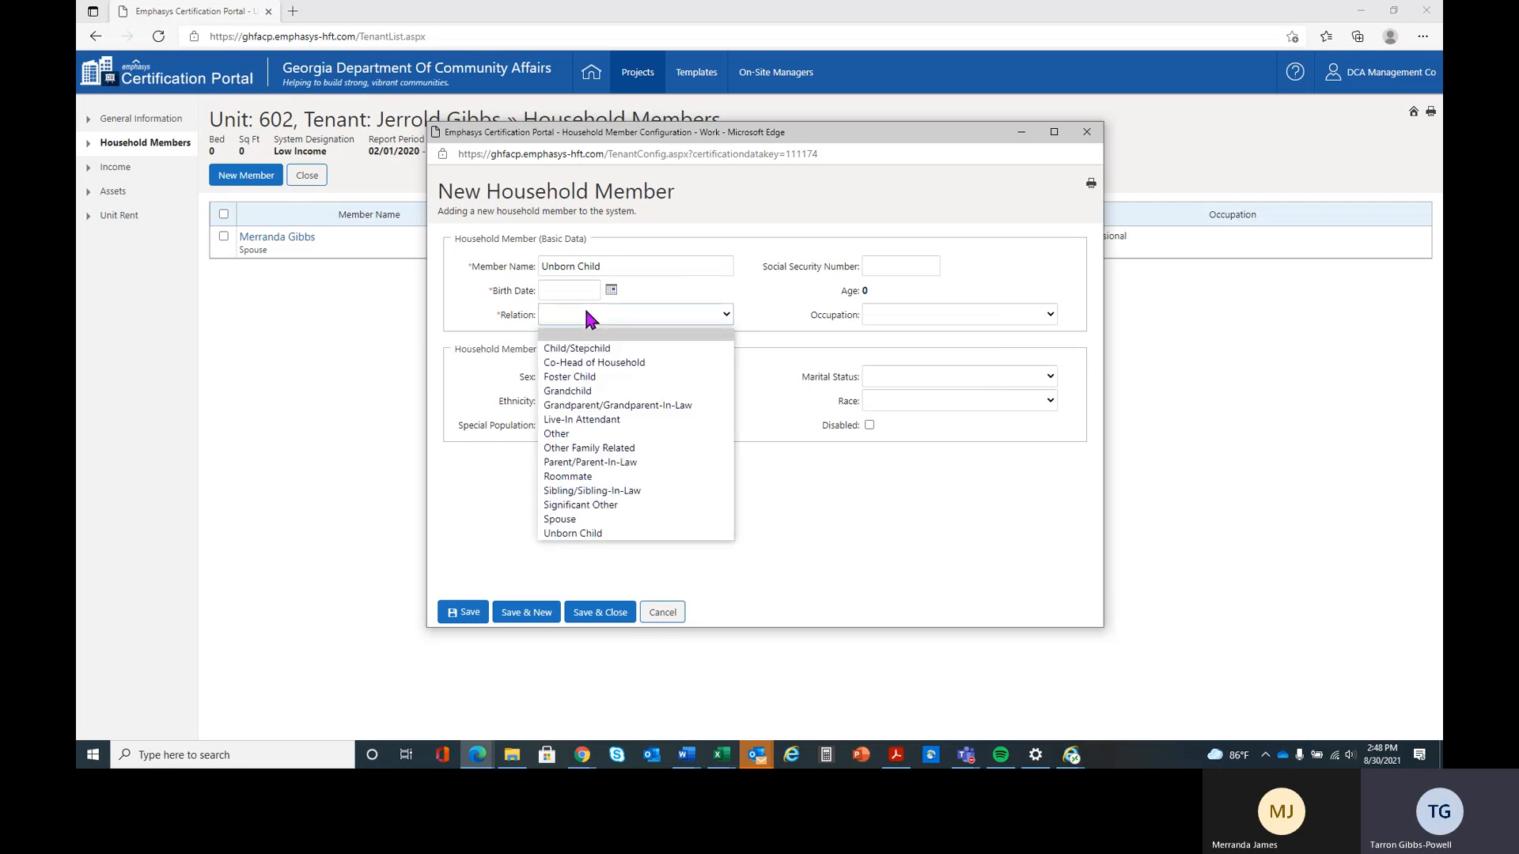
{"action": "left_click", "coordinate": [655, 532]}
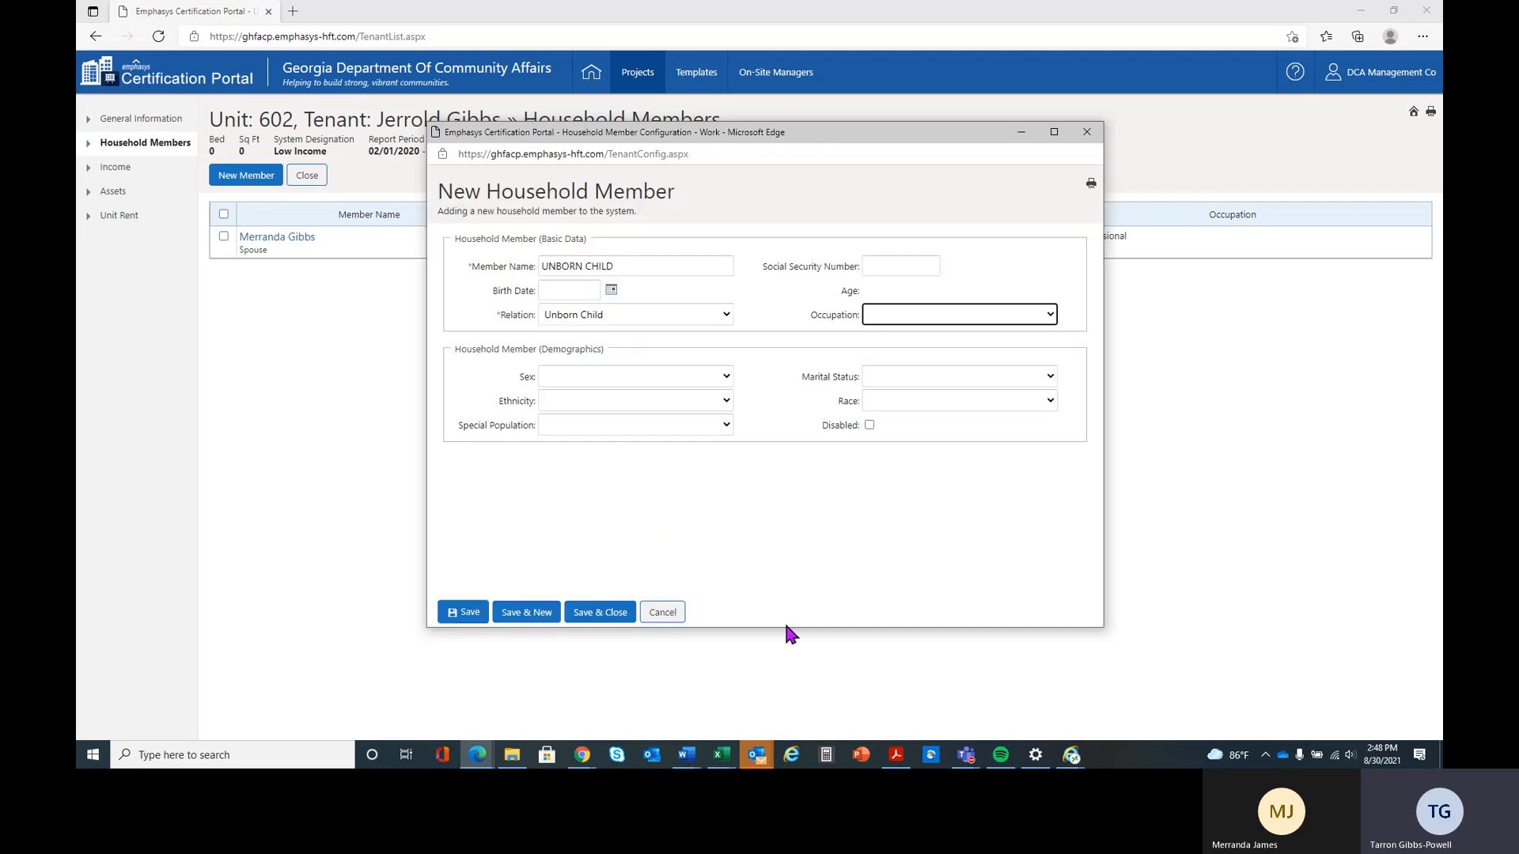
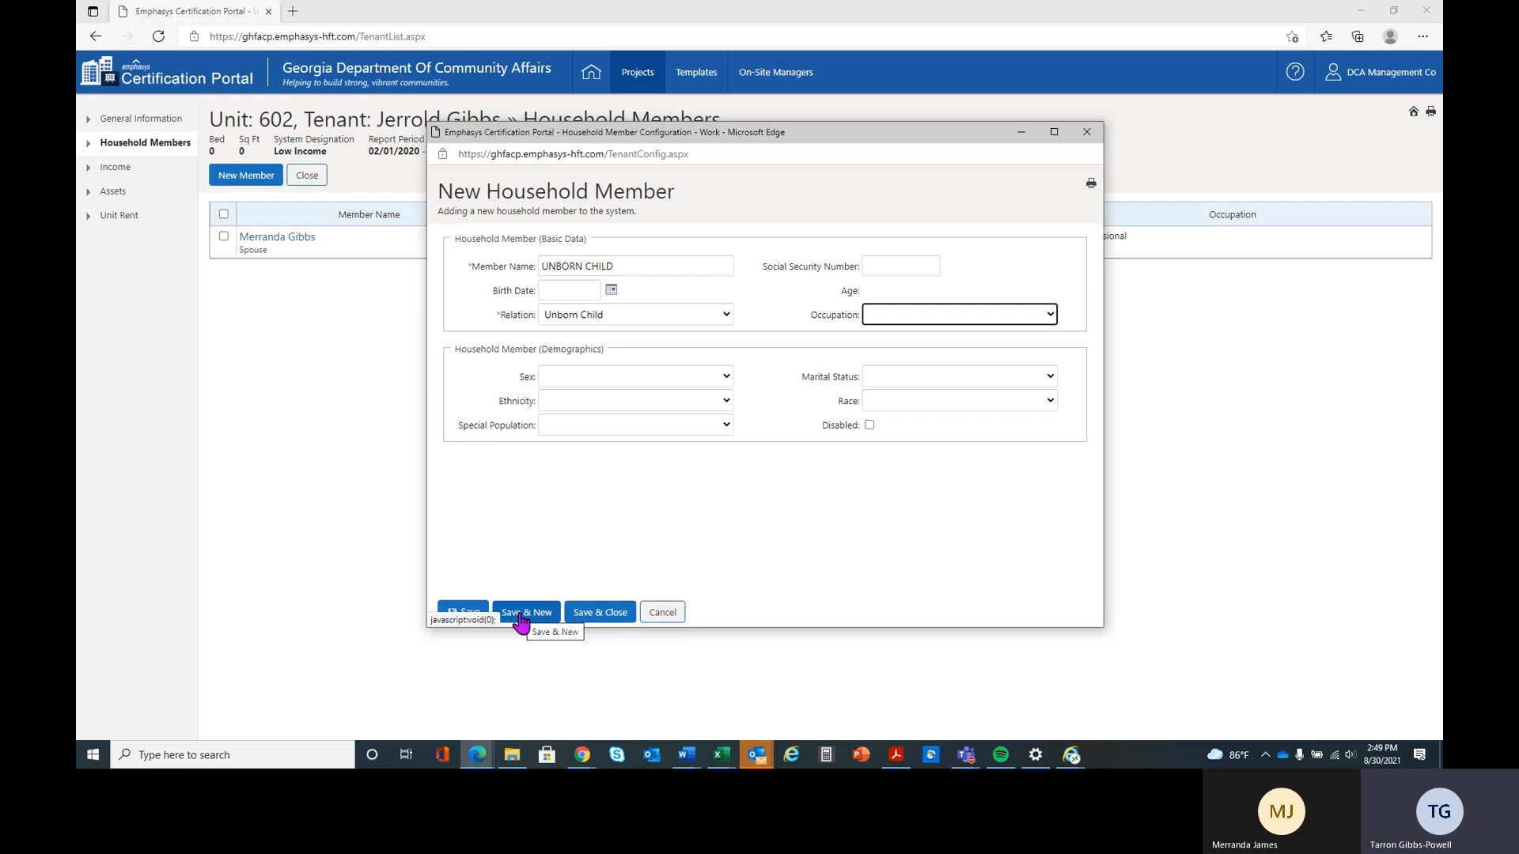
Save and close the unborn child's member record, and start a new income entry for the household
{"action": "left_click", "coordinate": [590, 621]}
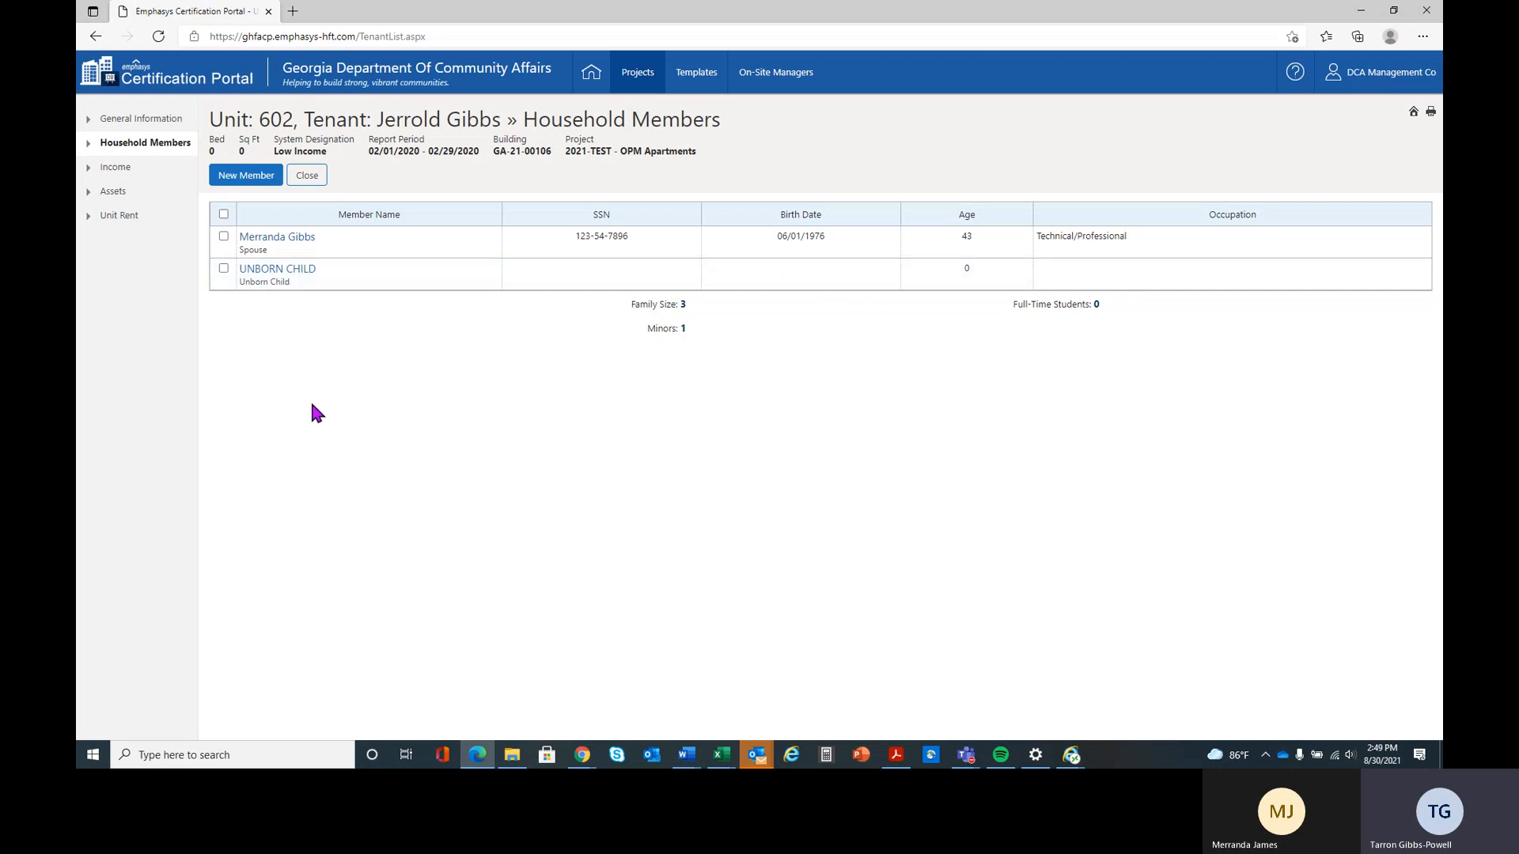
{"action": "left_click", "coordinate": [142, 177]}
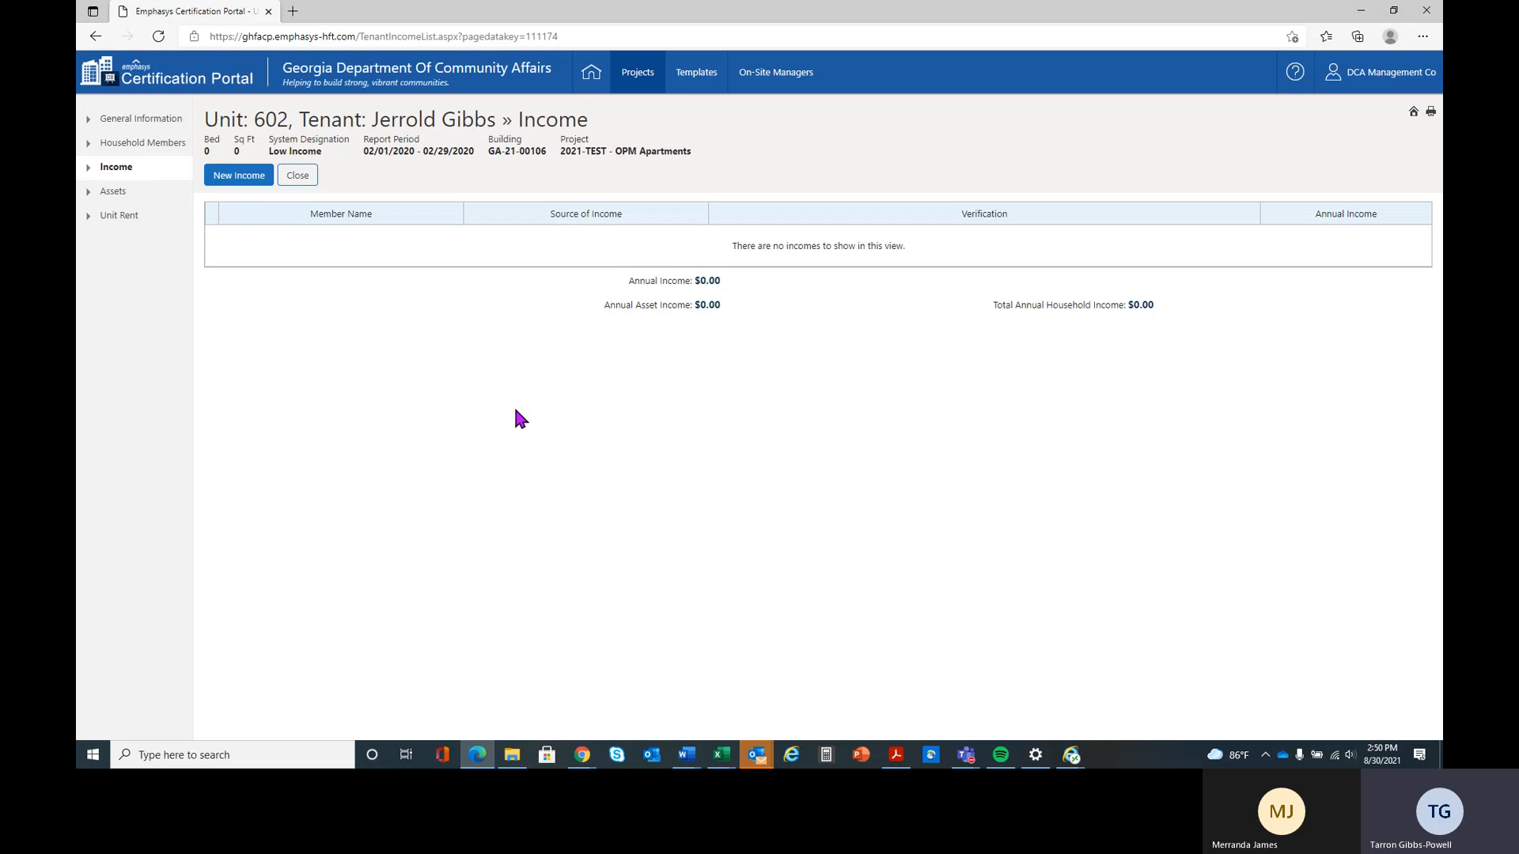
{"action": "left_click", "coordinate": [252, 182]}
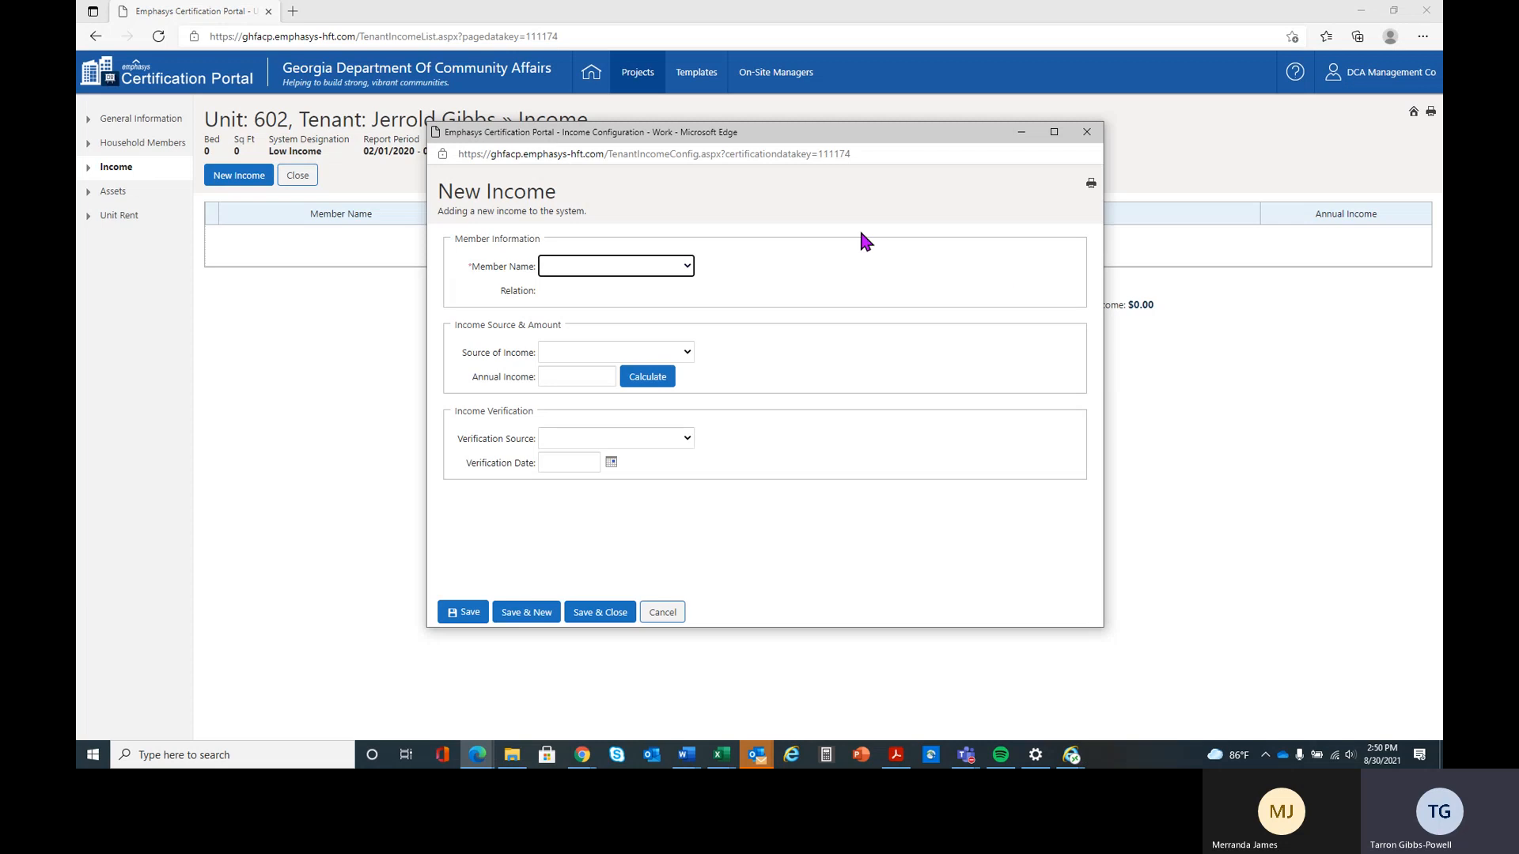
Assign the new income to the head of household and set its source to Wages
{"action": "left_click", "coordinate": [690, 274]}
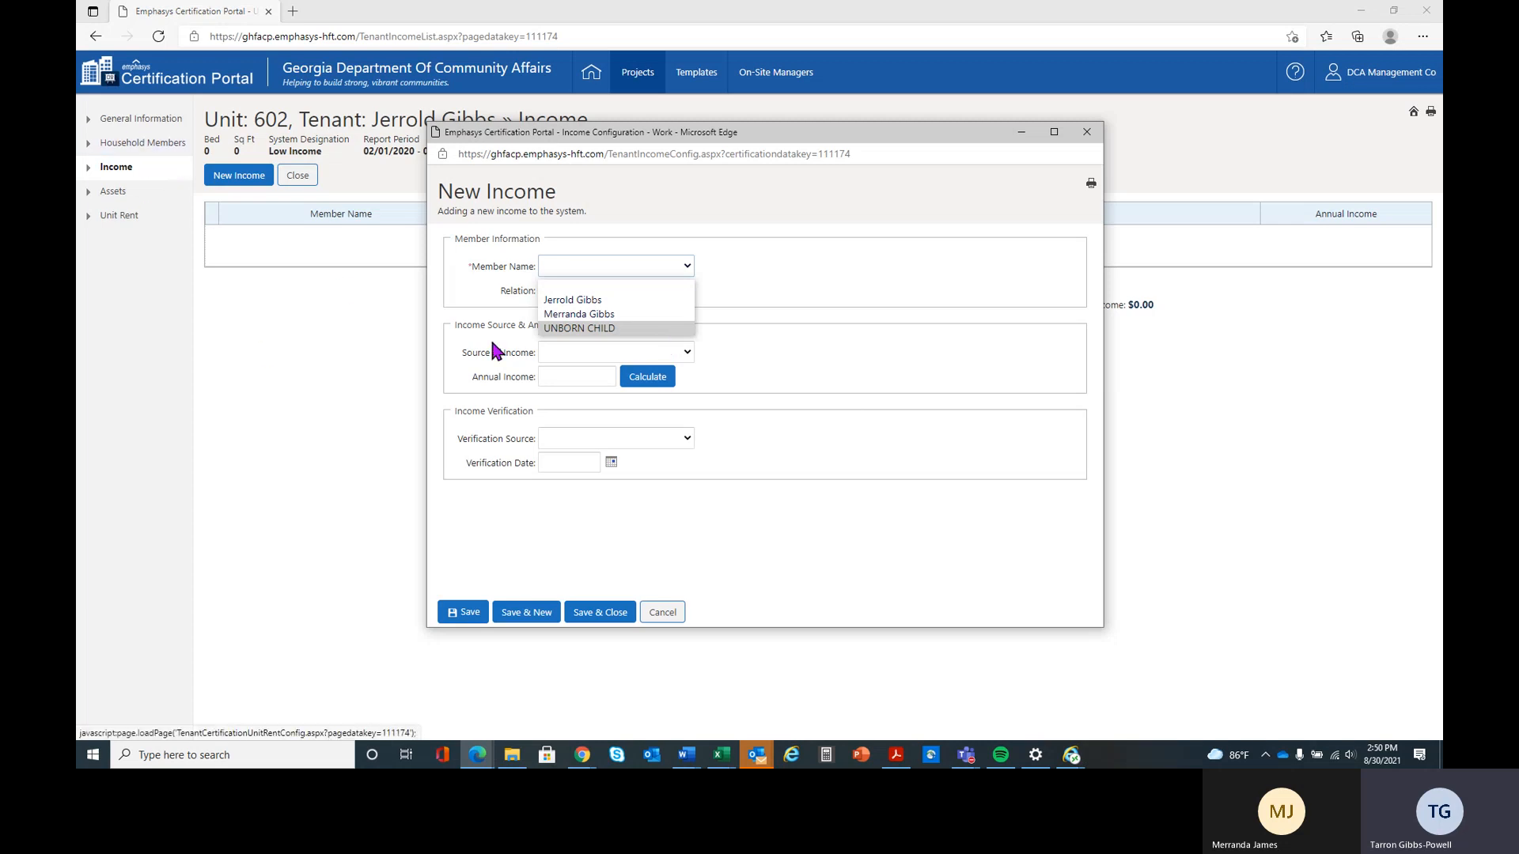
{"action": "left_click", "coordinate": [662, 302]}
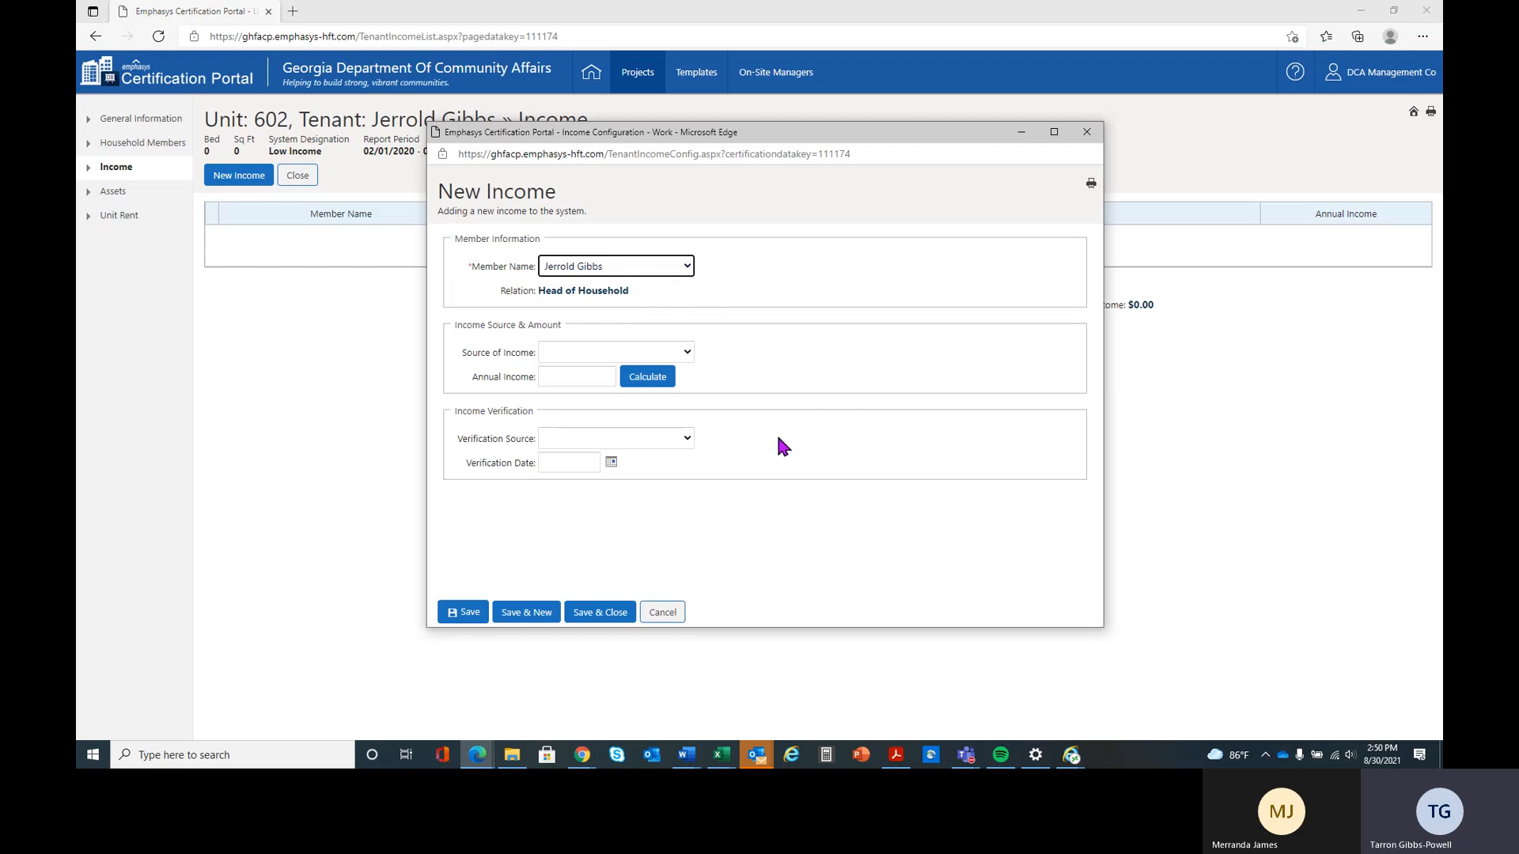
{"action": "left_click", "coordinate": [687, 351]}
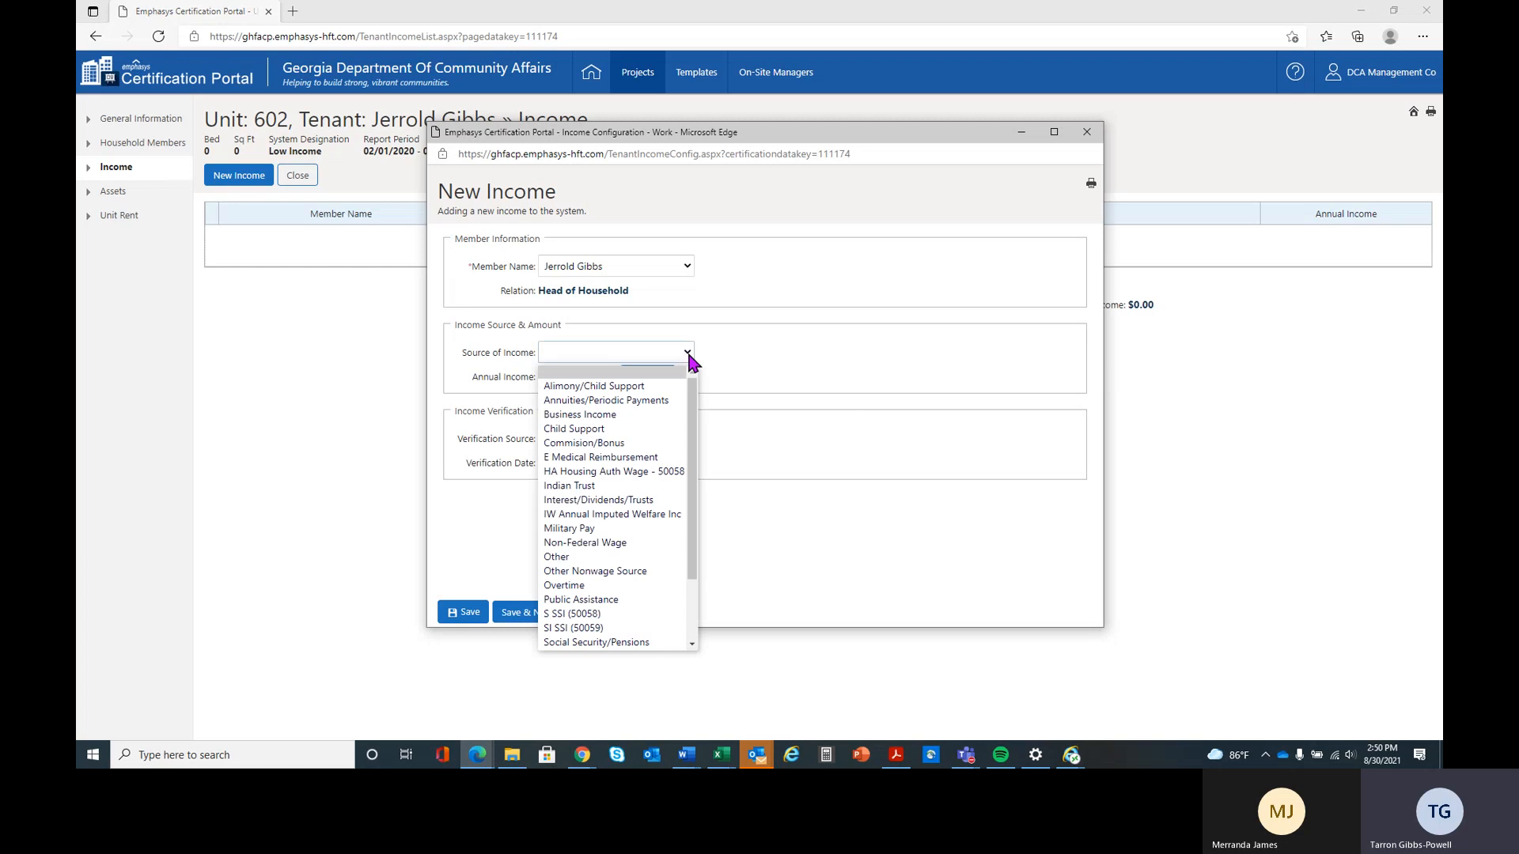
{"action": "scroll", "coordinate": [693, 463], "scroll_direction": "down", "scroll_amount": 1}
{"action": "scroll", "coordinate": [693, 463], "scroll_direction": "down", "scroll_amount": 1}
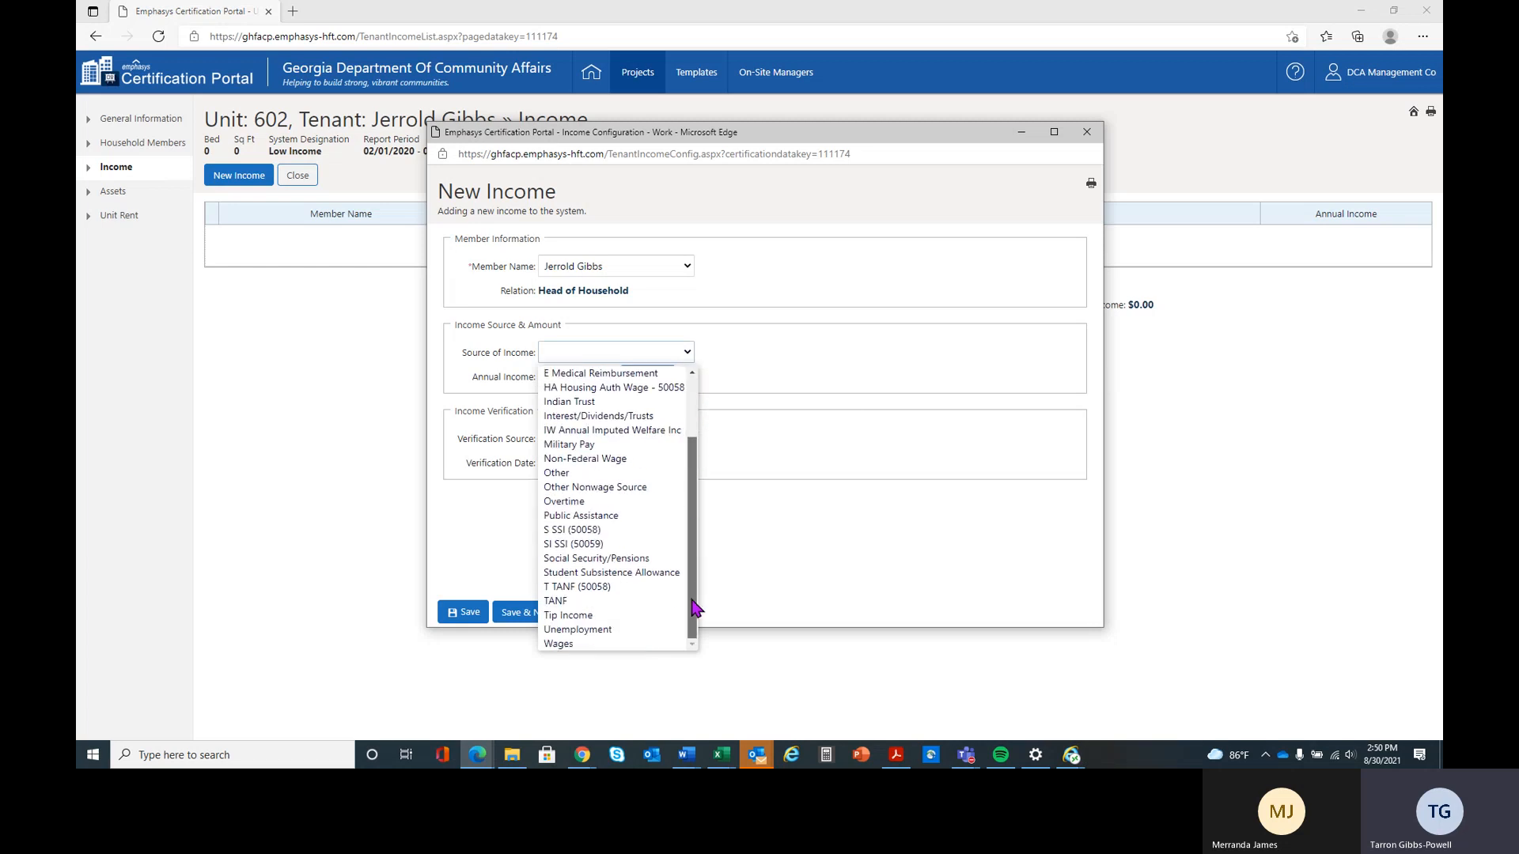
{"action": "left_click", "coordinate": [654, 644]}
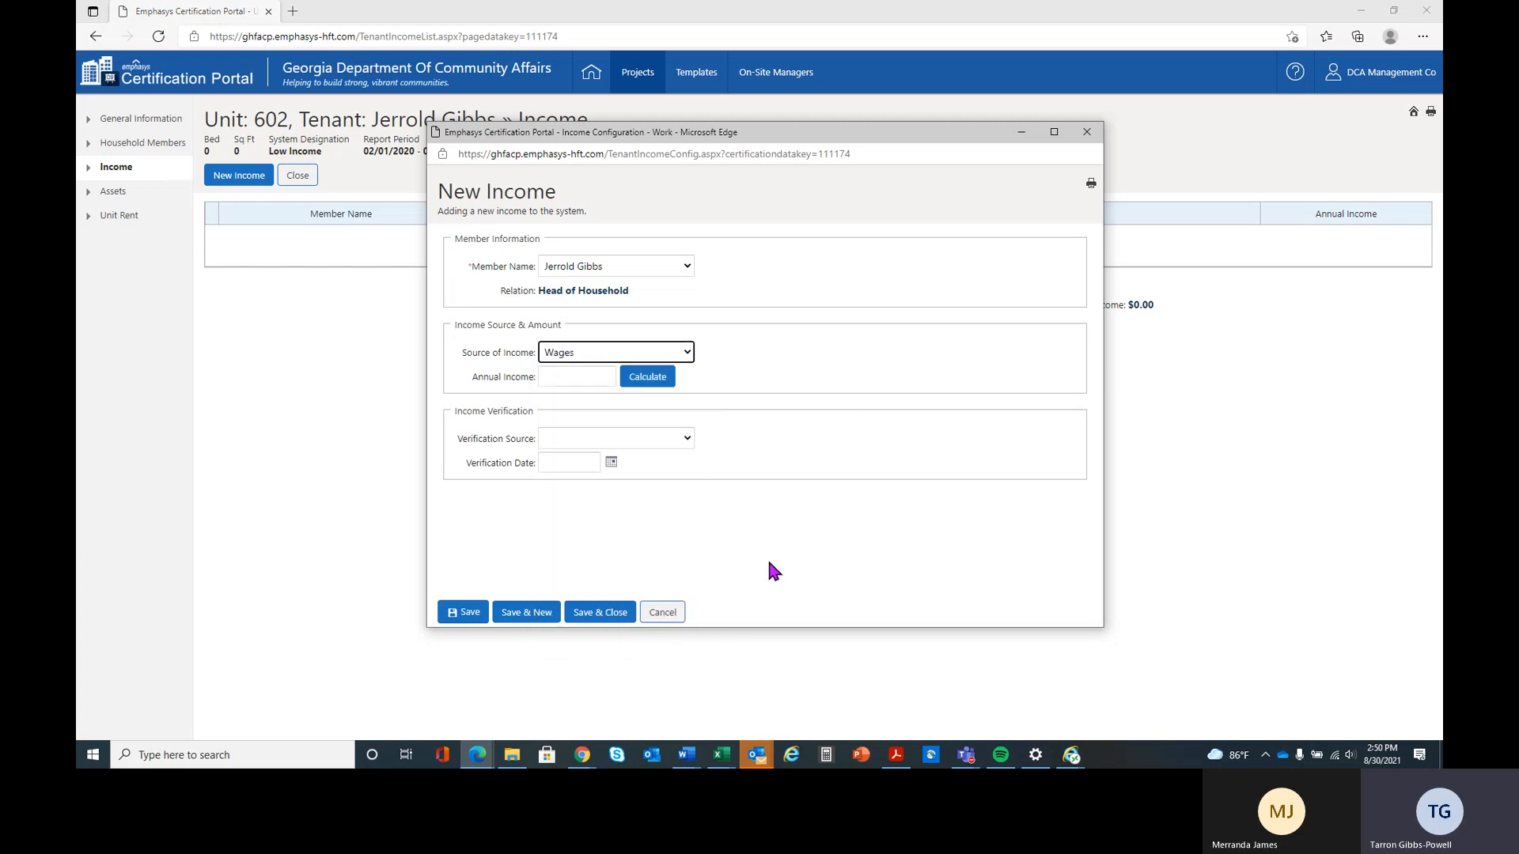
Try the annual income calculation with an Hourly pay frequency and 2080 hours per year, and apply it
{"action": "left_click", "coordinate": [560, 377]}
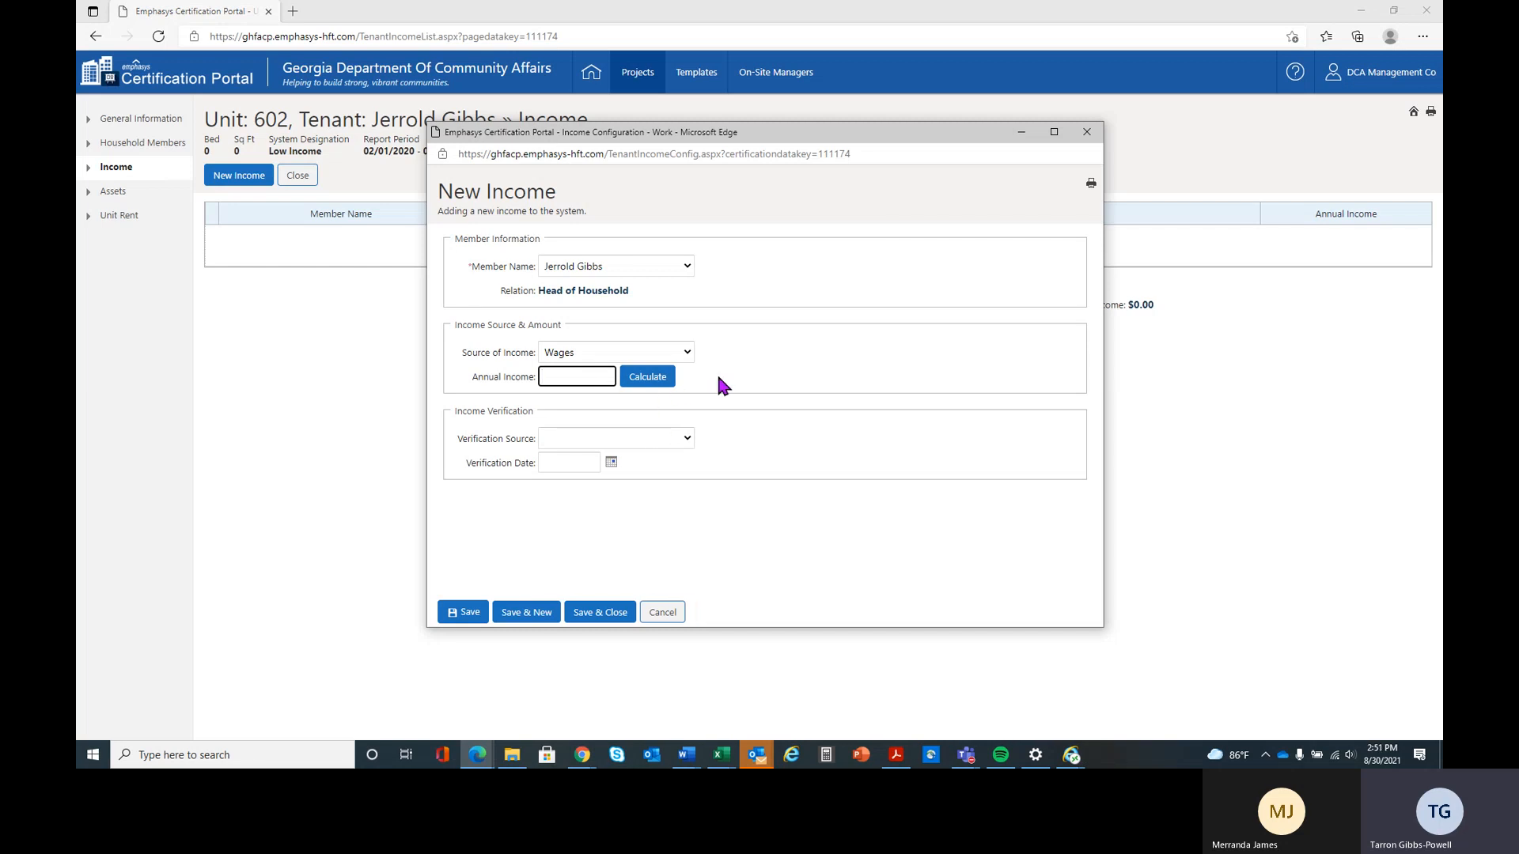
{"action": "left_click", "coordinate": [644, 377]}
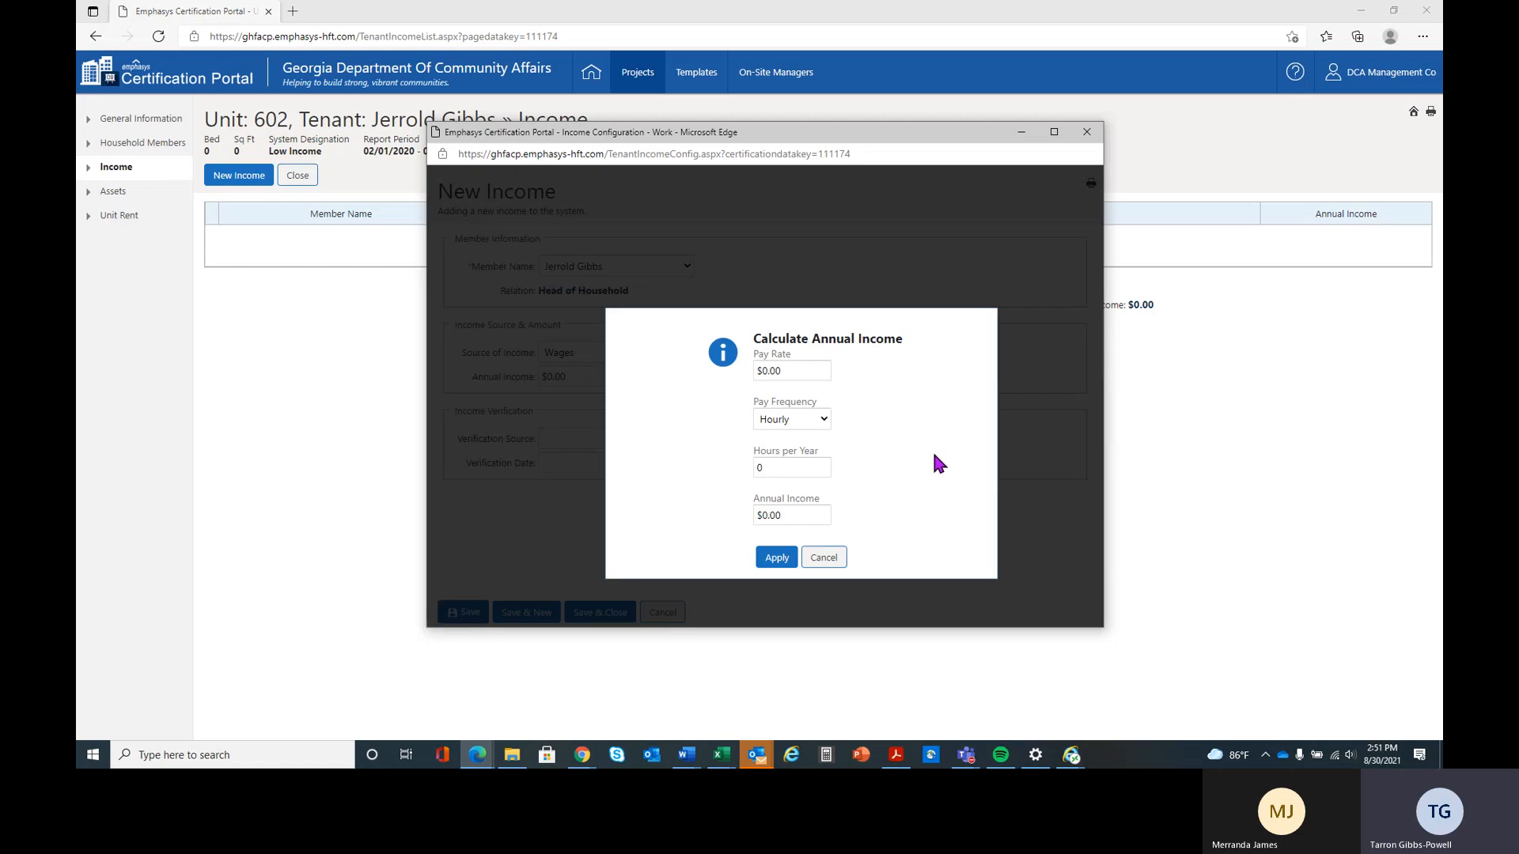
{"action": "left_click", "coordinate": [804, 370]}
{"action": "left_click", "coordinate": [819, 419]}
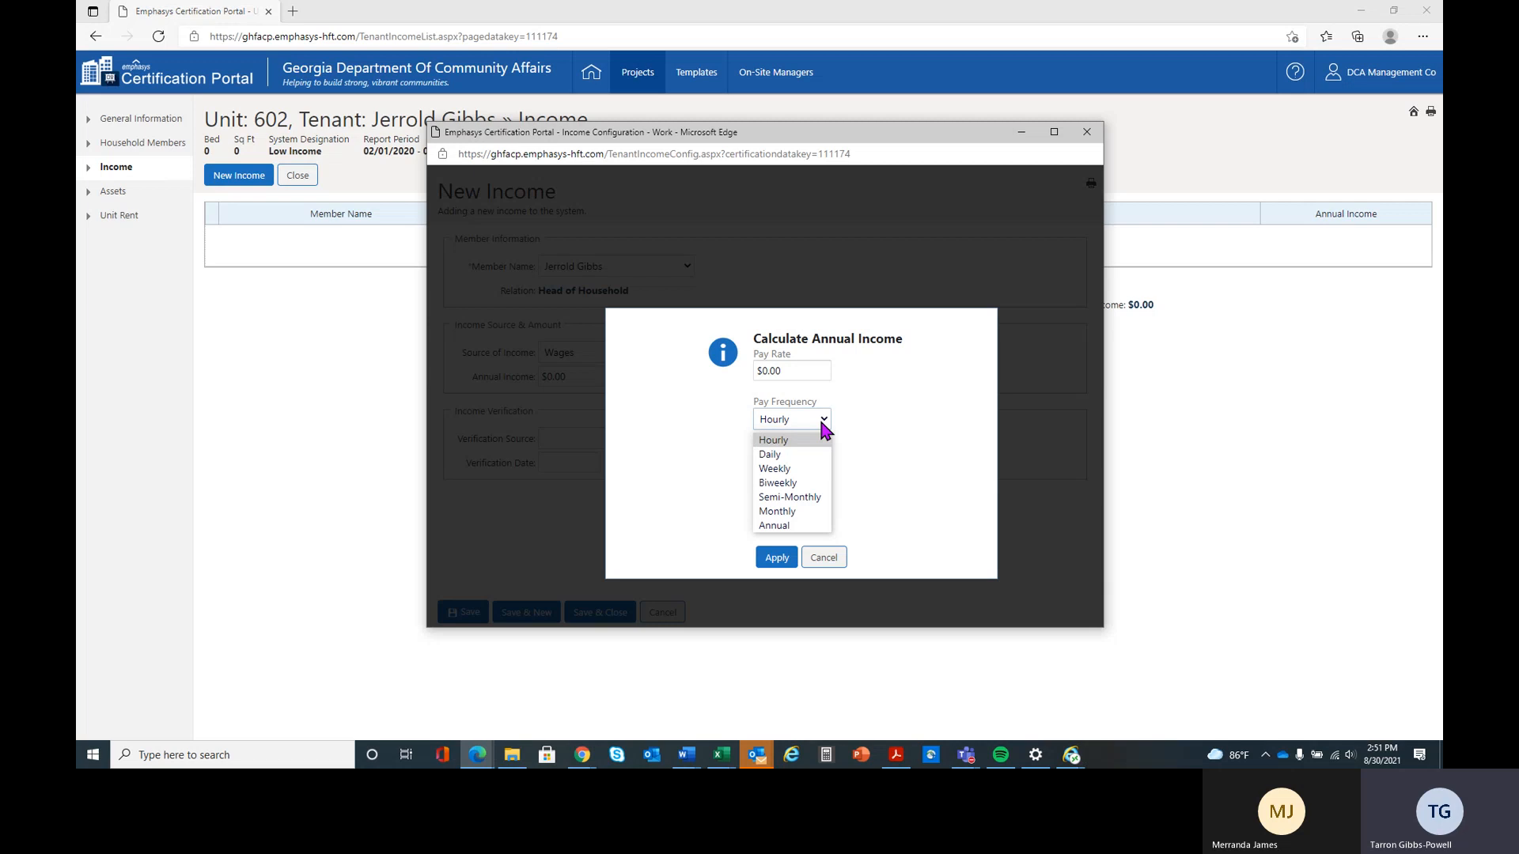
{"action": "left_click", "coordinate": [898, 459]}
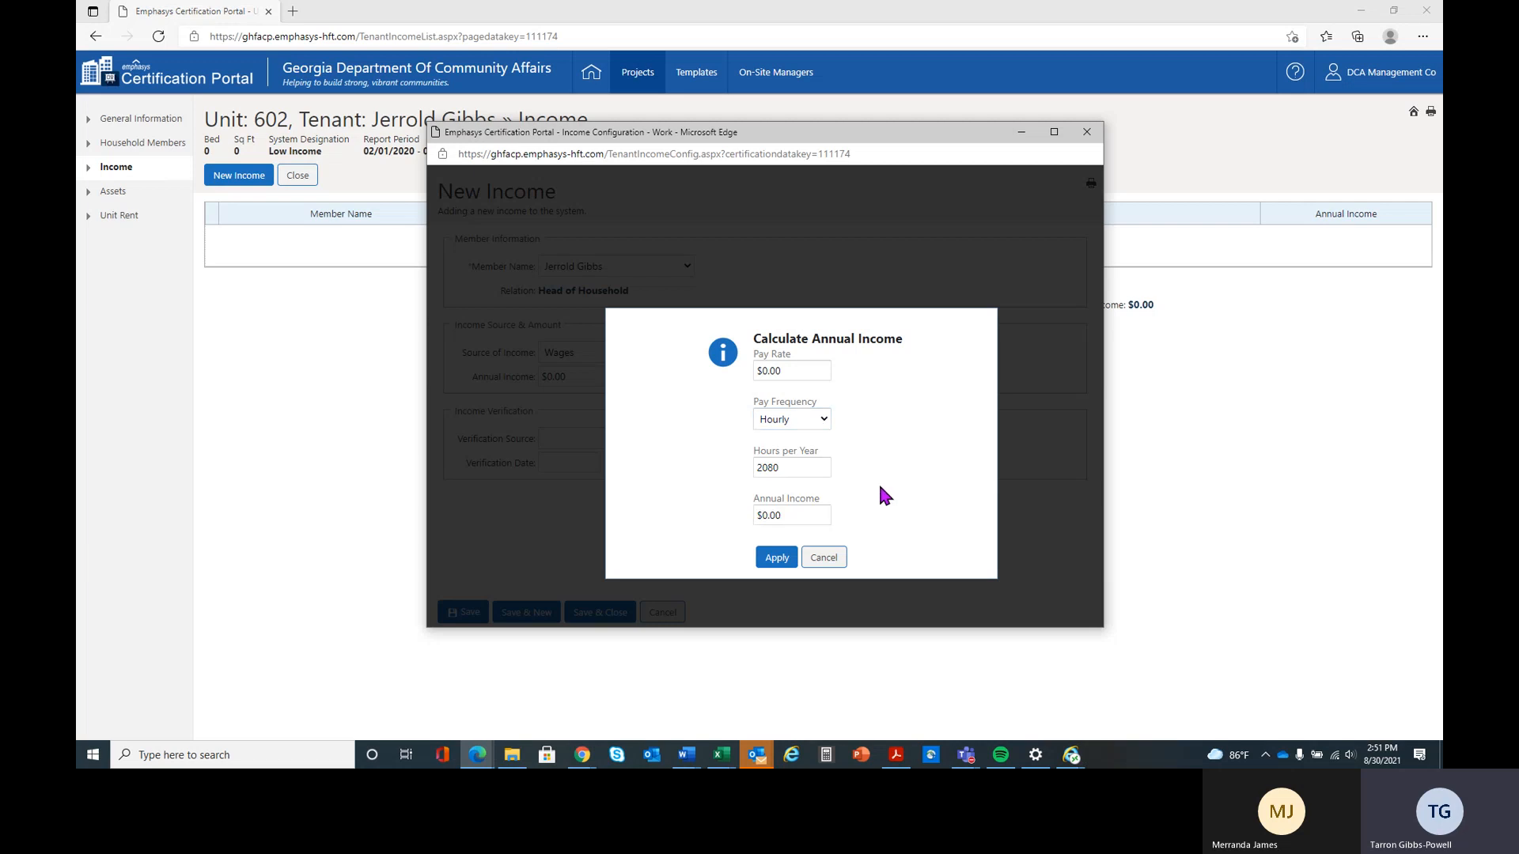
{"action": "left_click", "coordinate": [803, 468]}
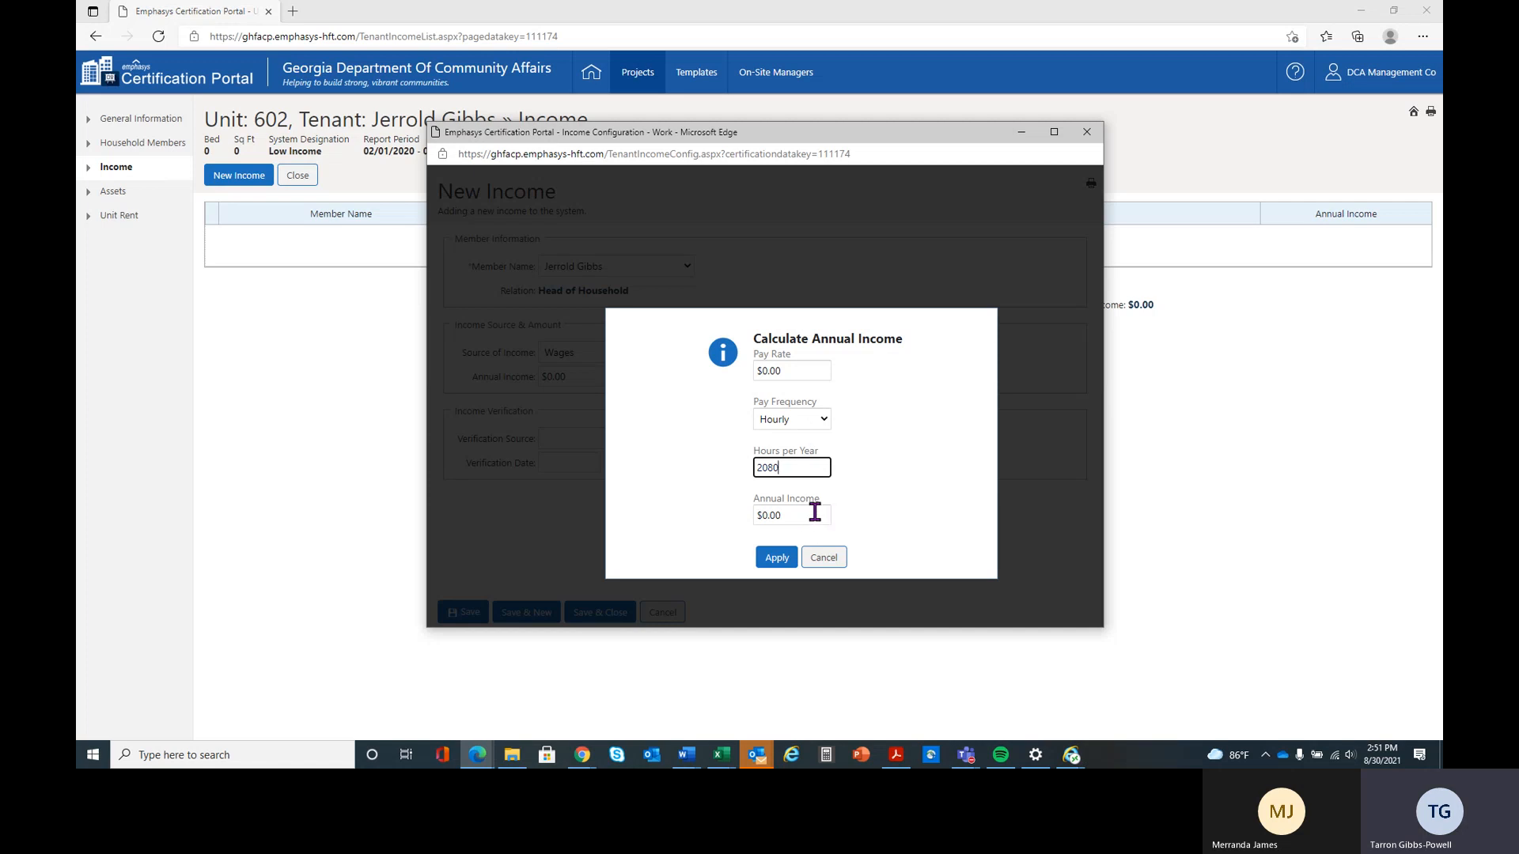
{"action": "left_click", "coordinate": [775, 558]}
Set the head of household's annual income to $35,000
{"action": "left_click_drag", "start_coordinate": [581, 374], "coordinate": [494, 375]}
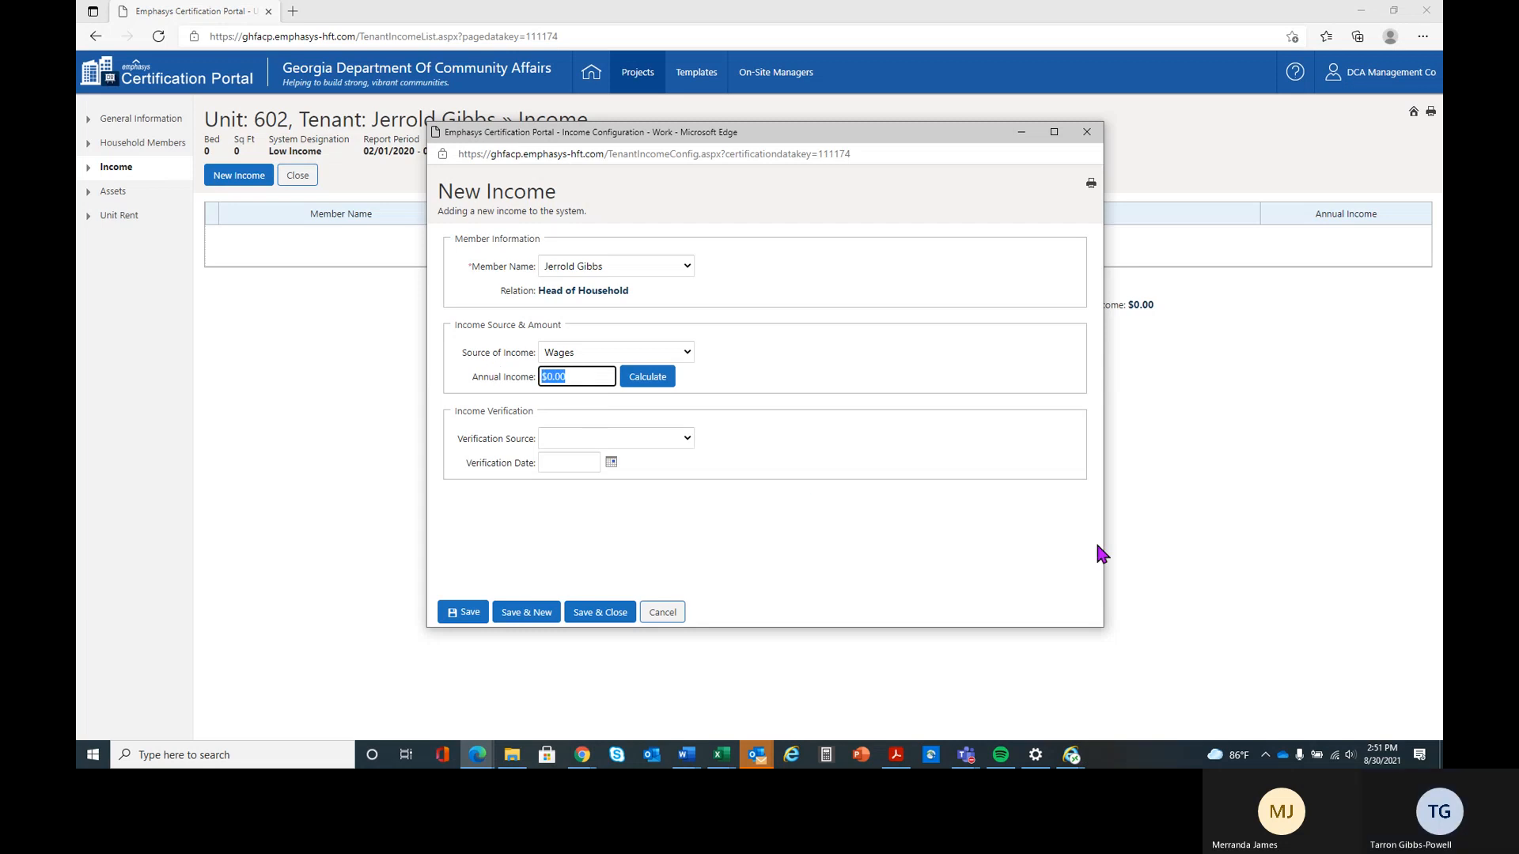
{"action": "type", "text": "35000"}
{"action": "key", "text": "Tab"}
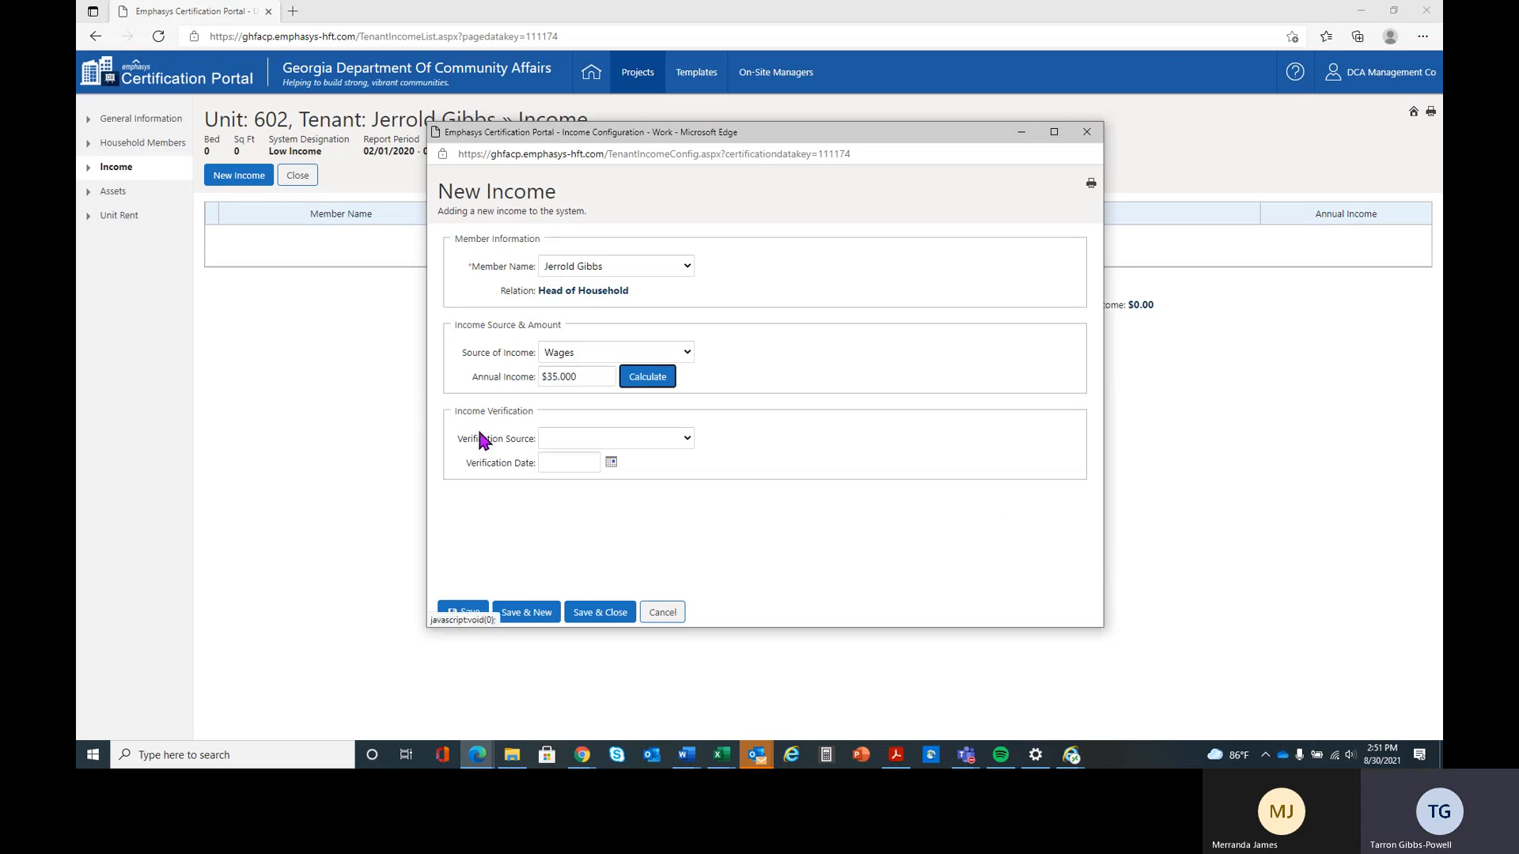
Set the wage verification to Check Stubs/Earning Statement dated 02/10/2020, and save with another new income started
{"action": "left_click", "coordinate": [654, 445]}
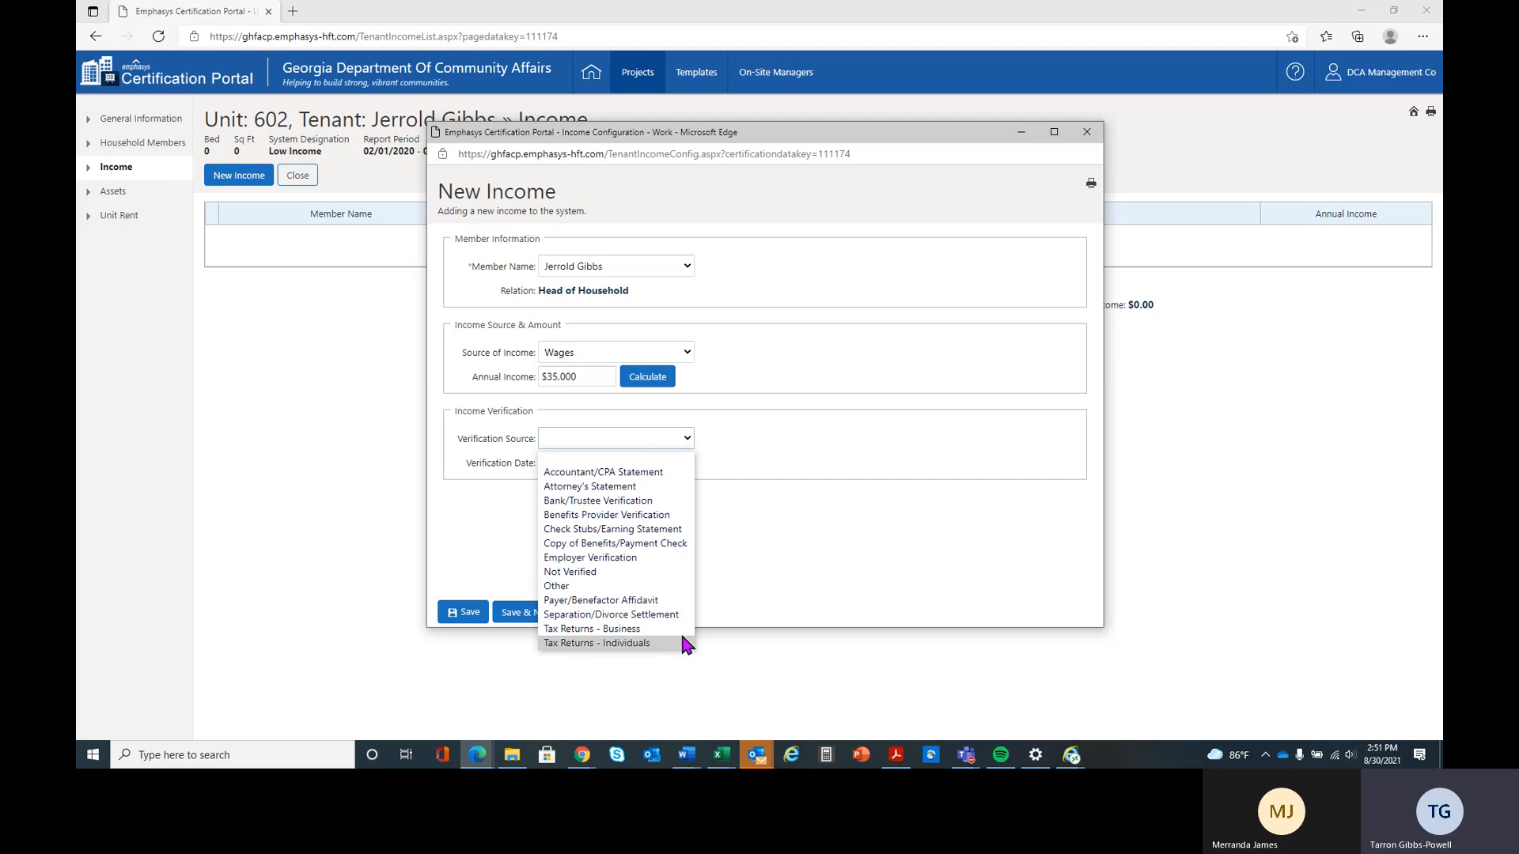
{"action": "left_click", "coordinate": [665, 530]}
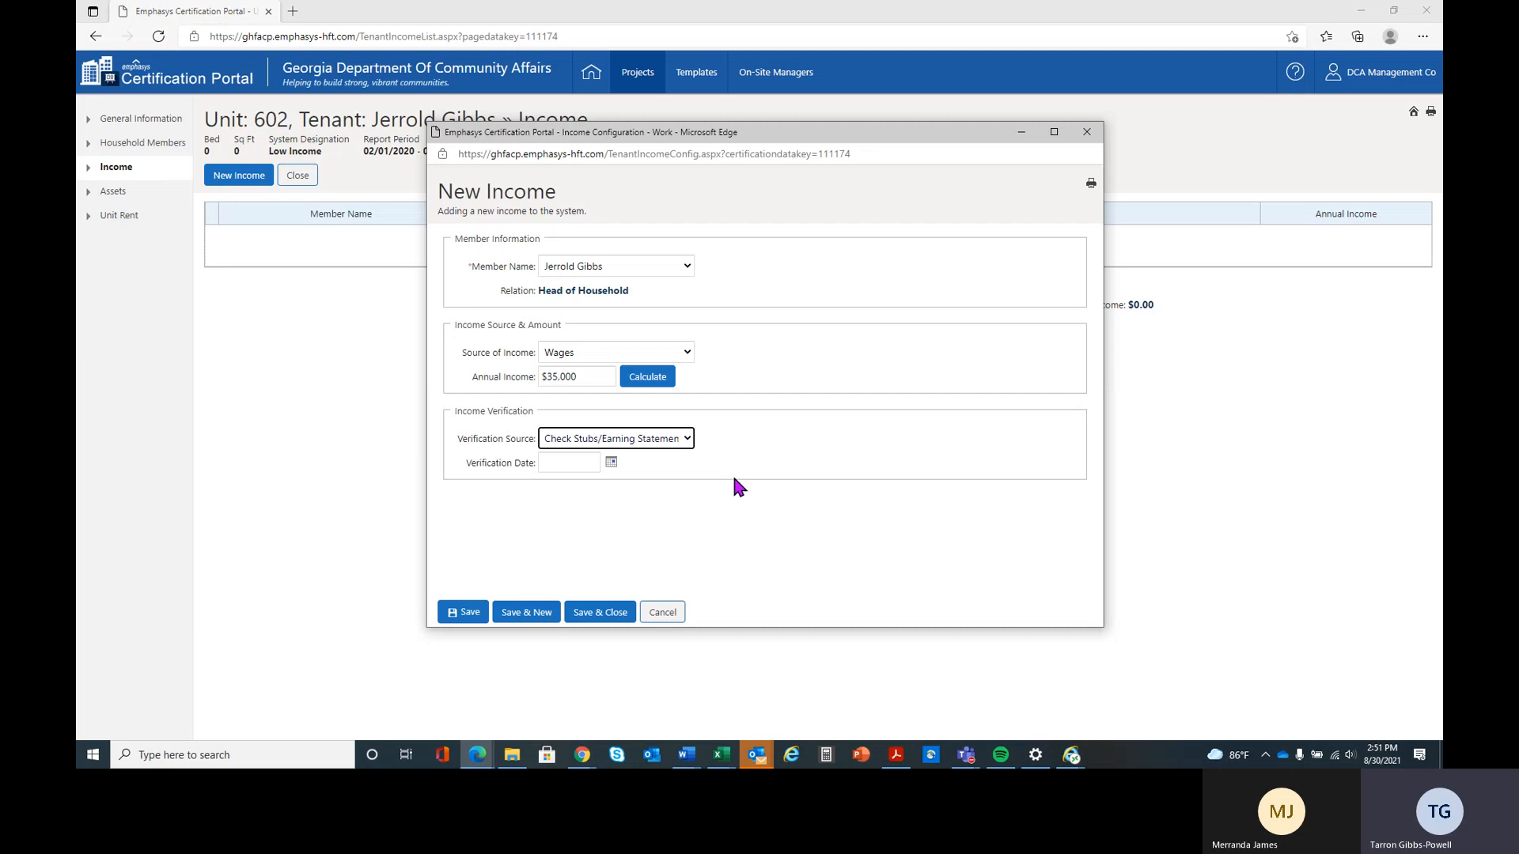
{"action": "left_click", "coordinate": [570, 463]}
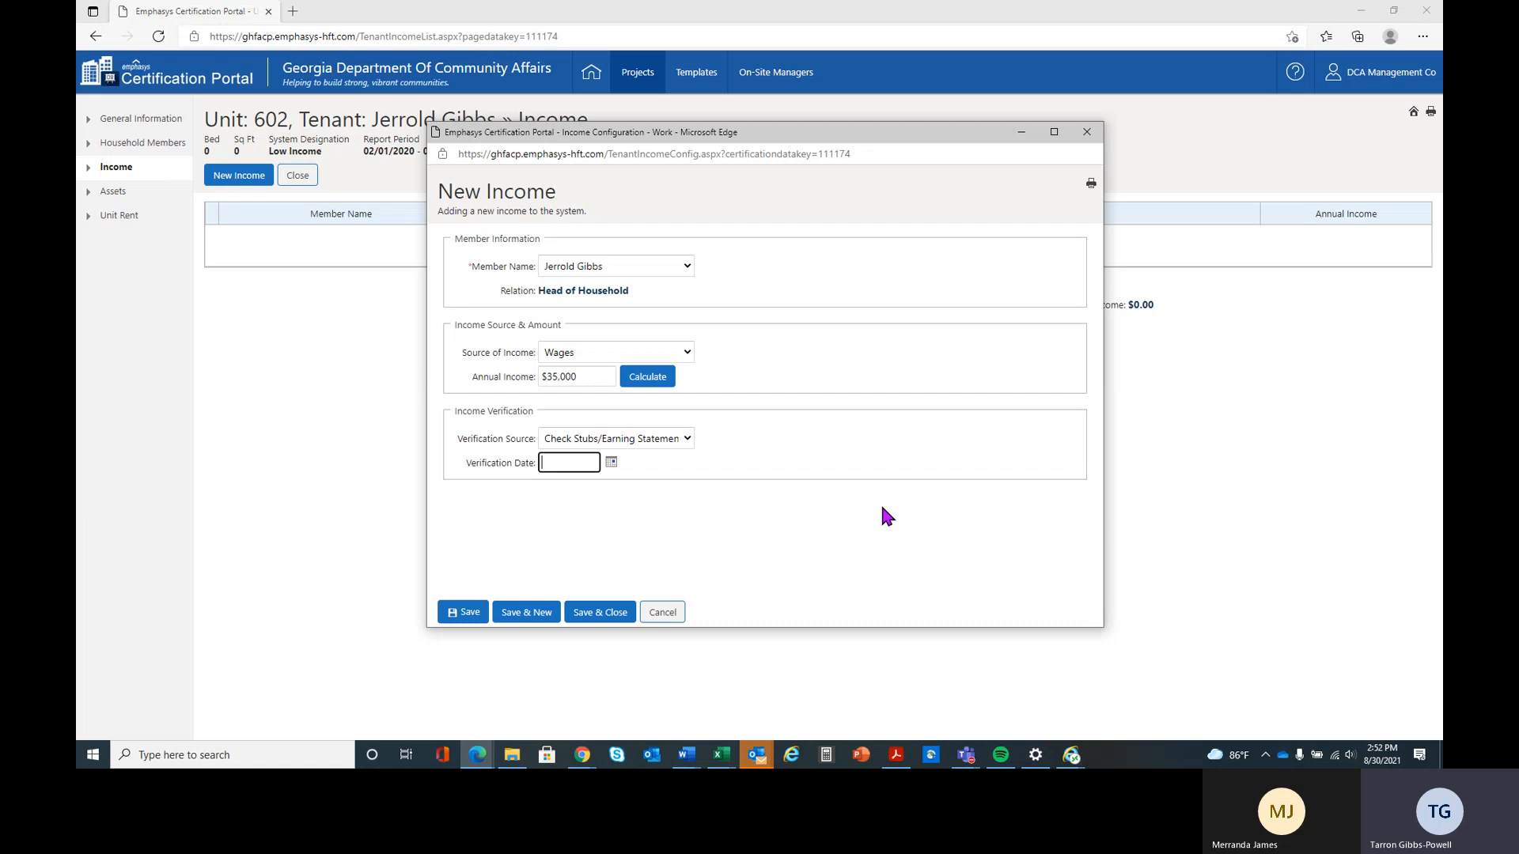
{"action": "type", "text": "02/1"}
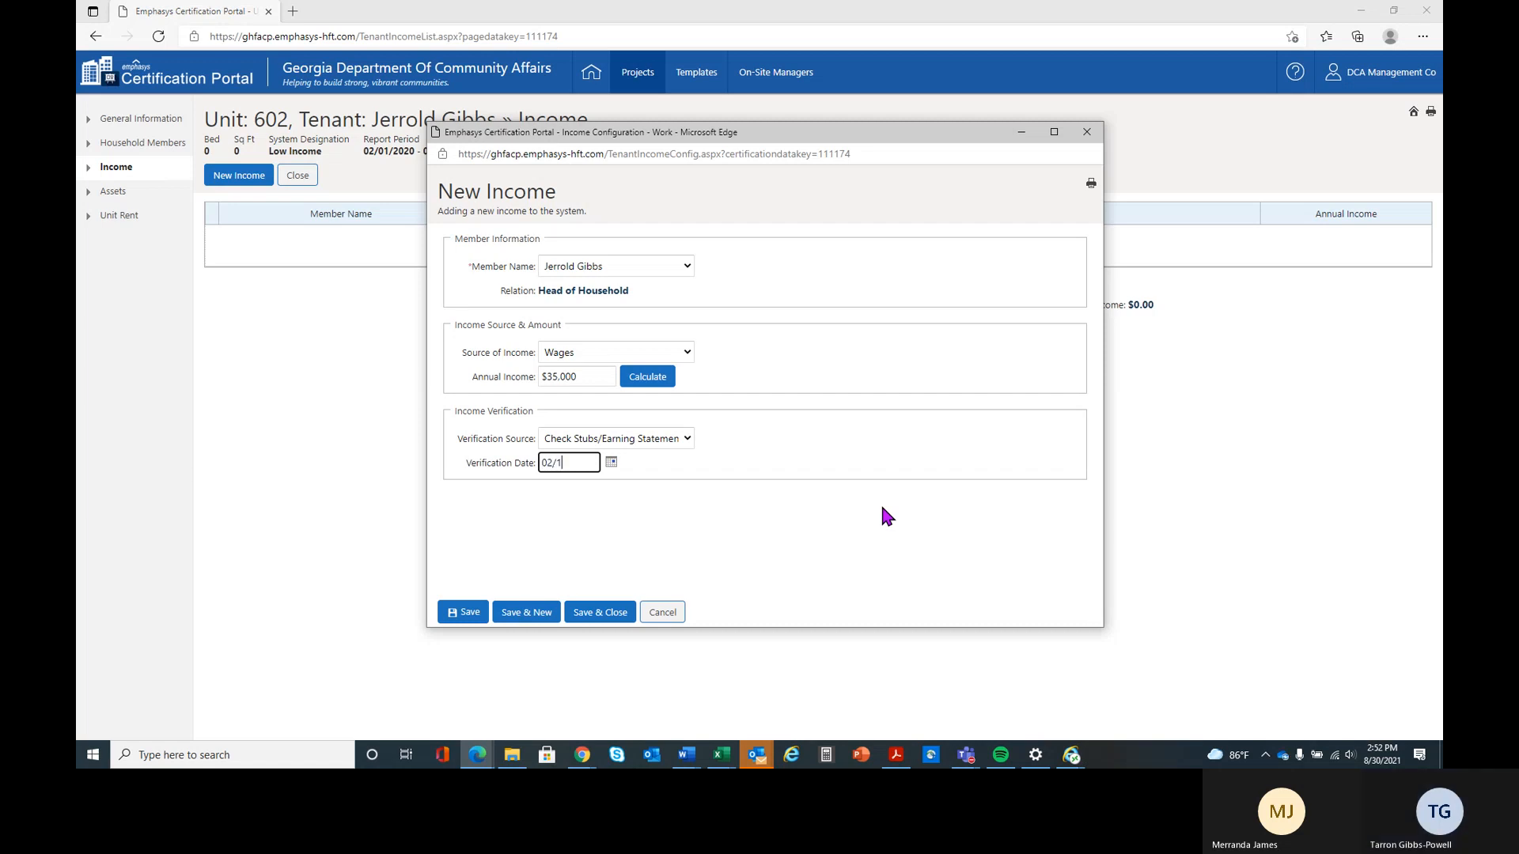
{"action": "type", "text": "0/2020"}
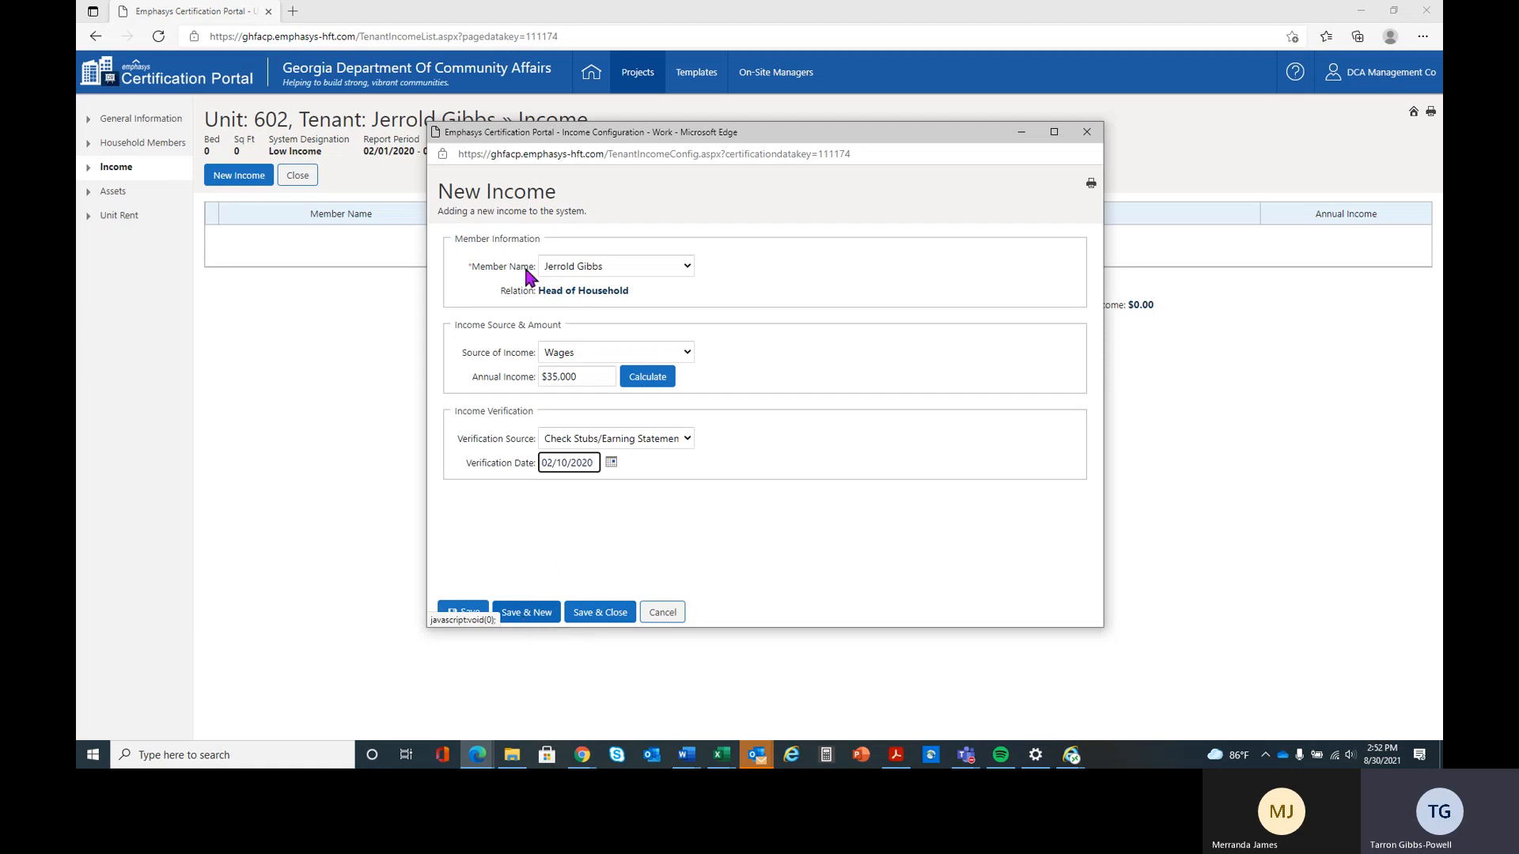
{"action": "left_click", "coordinate": [531, 617]}
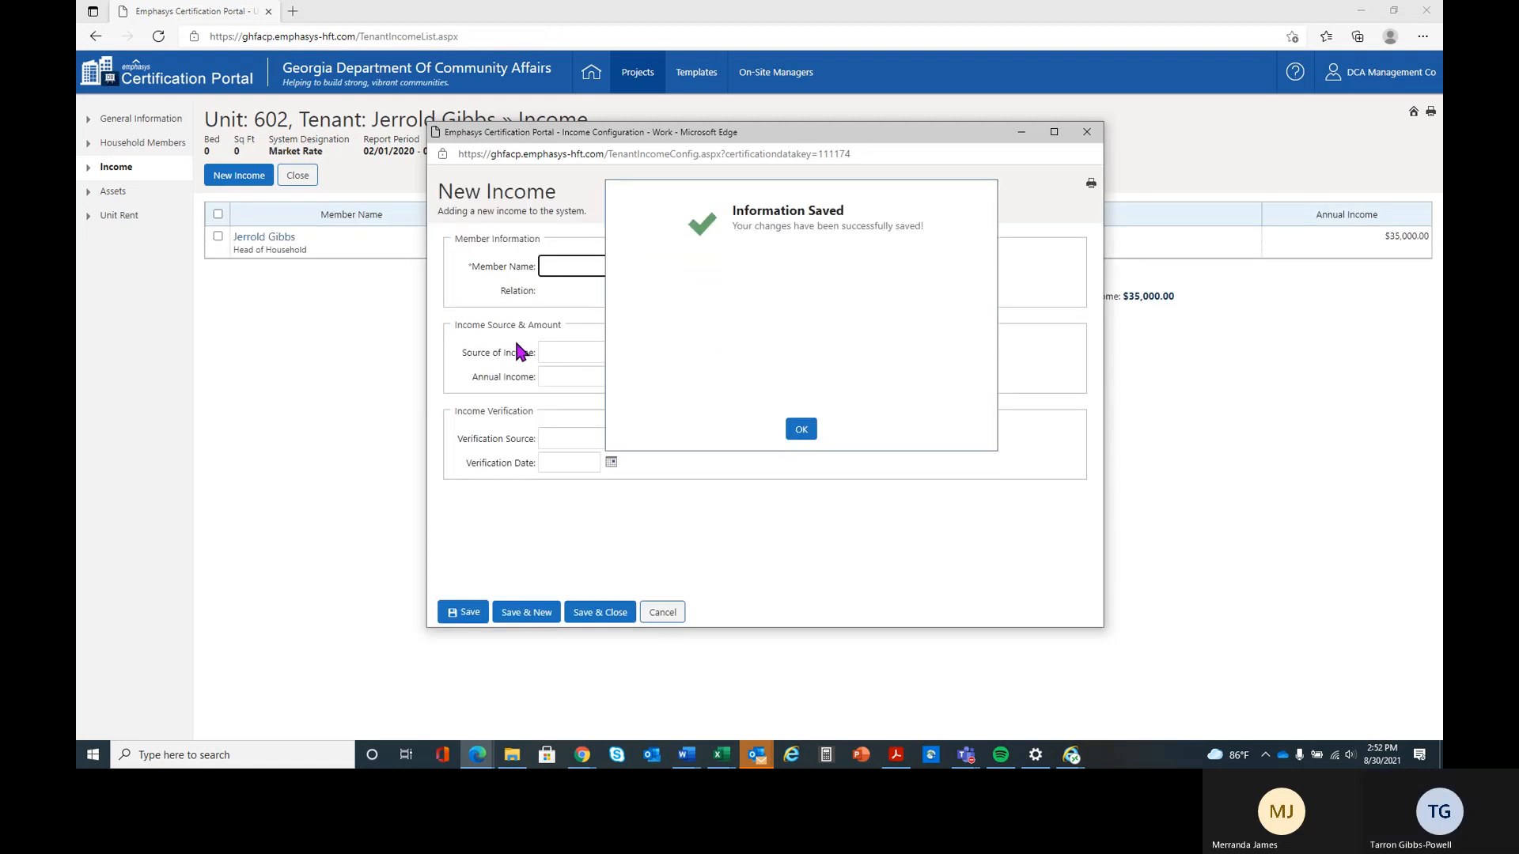
Assign the second income to the spouse with source Wages and an annual income of $40,000
{"action": "left_click", "coordinate": [686, 267]}
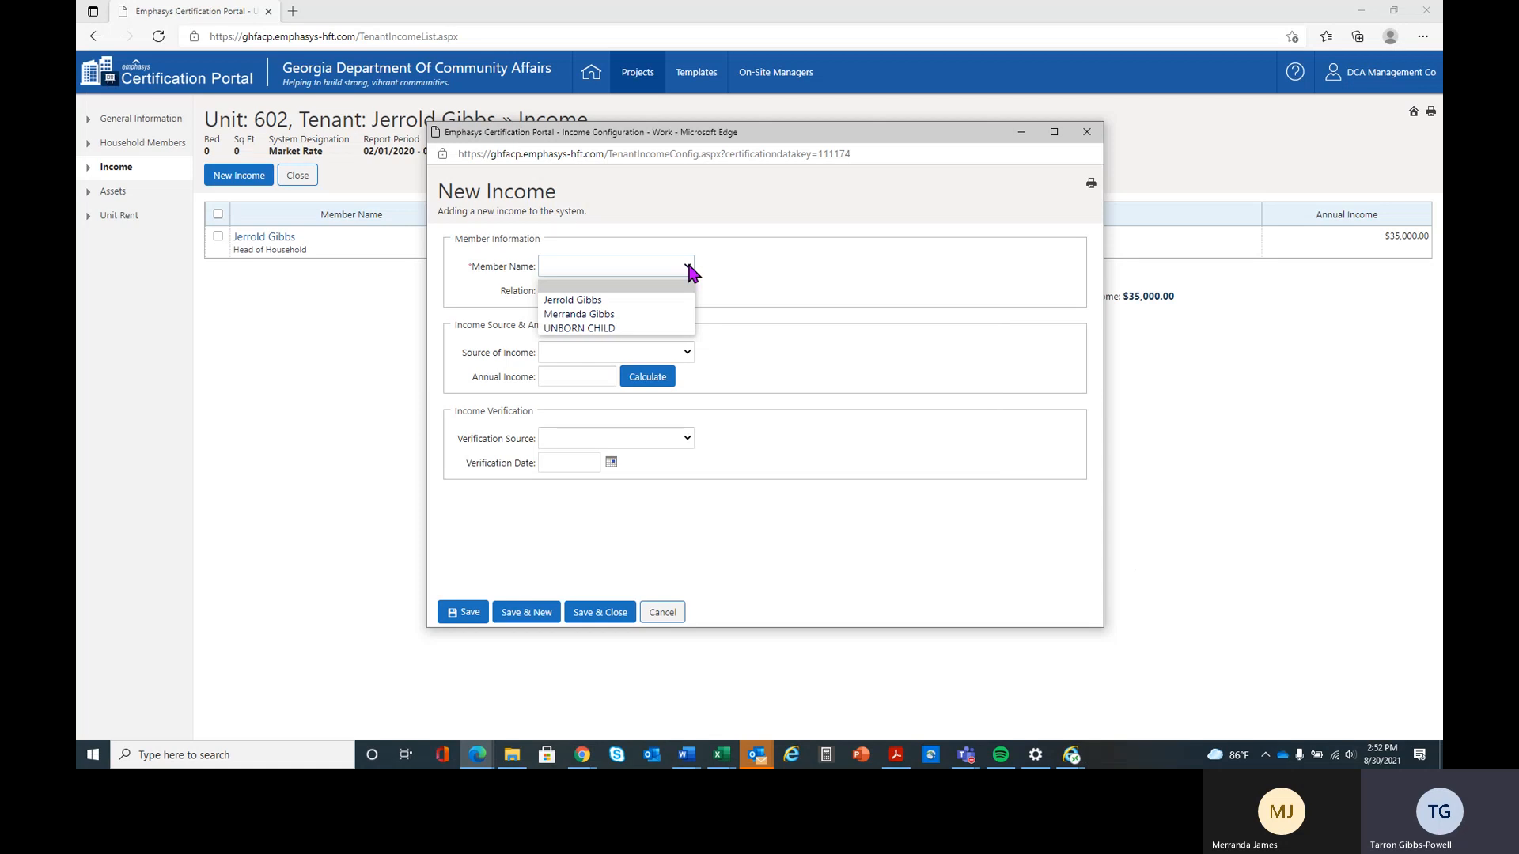
{"action": "left_click", "coordinate": [676, 315]}
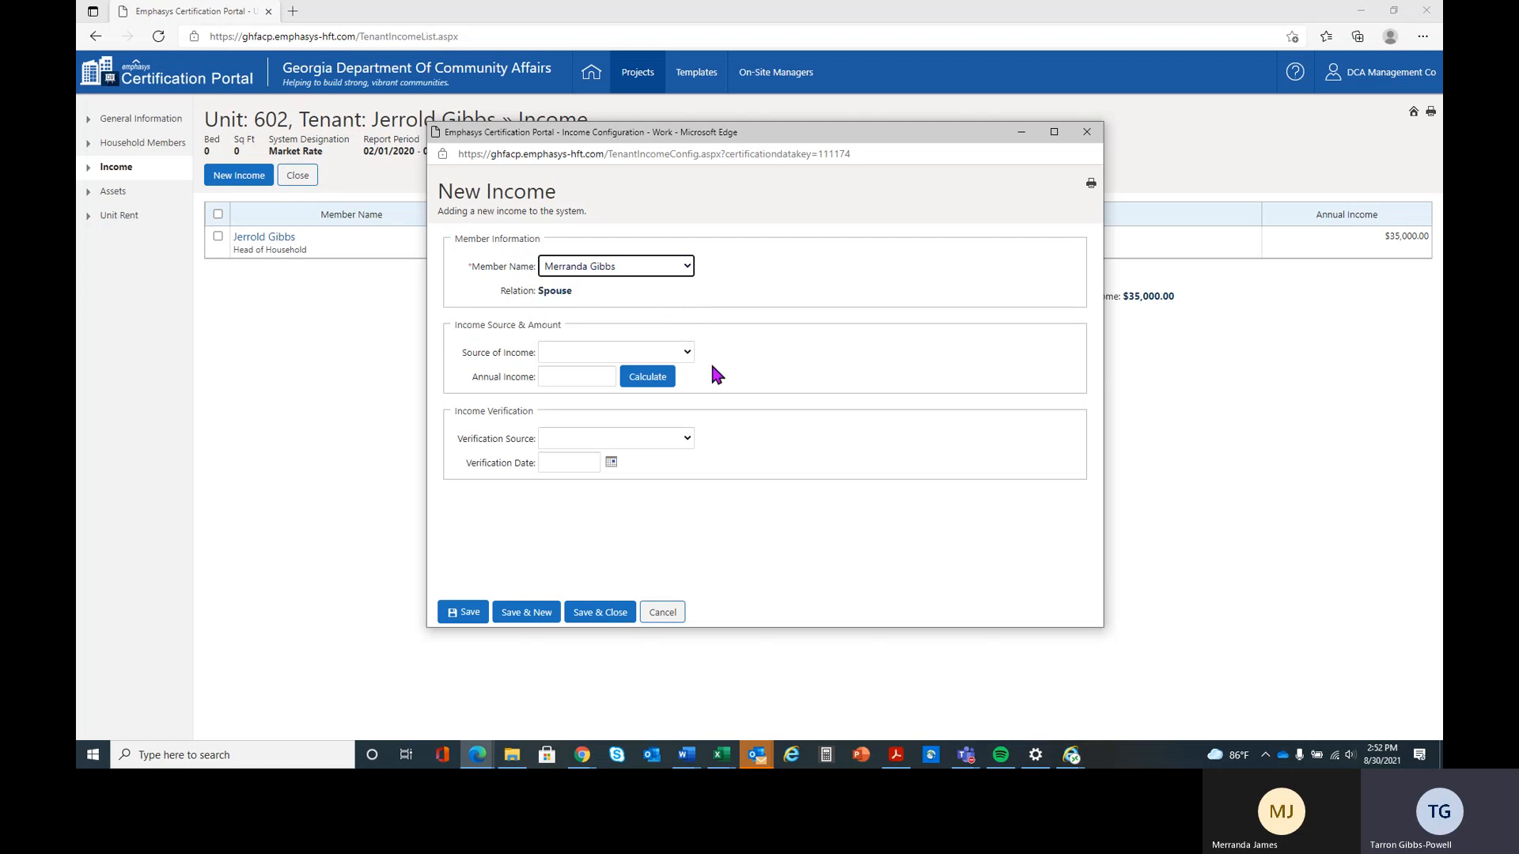
{"action": "left_click", "coordinate": [687, 354]}
{"action": "left_click_drag", "start_coordinate": [691, 397], "coordinate": [692, 583]}
{"action": "left_click", "coordinate": [638, 641]}
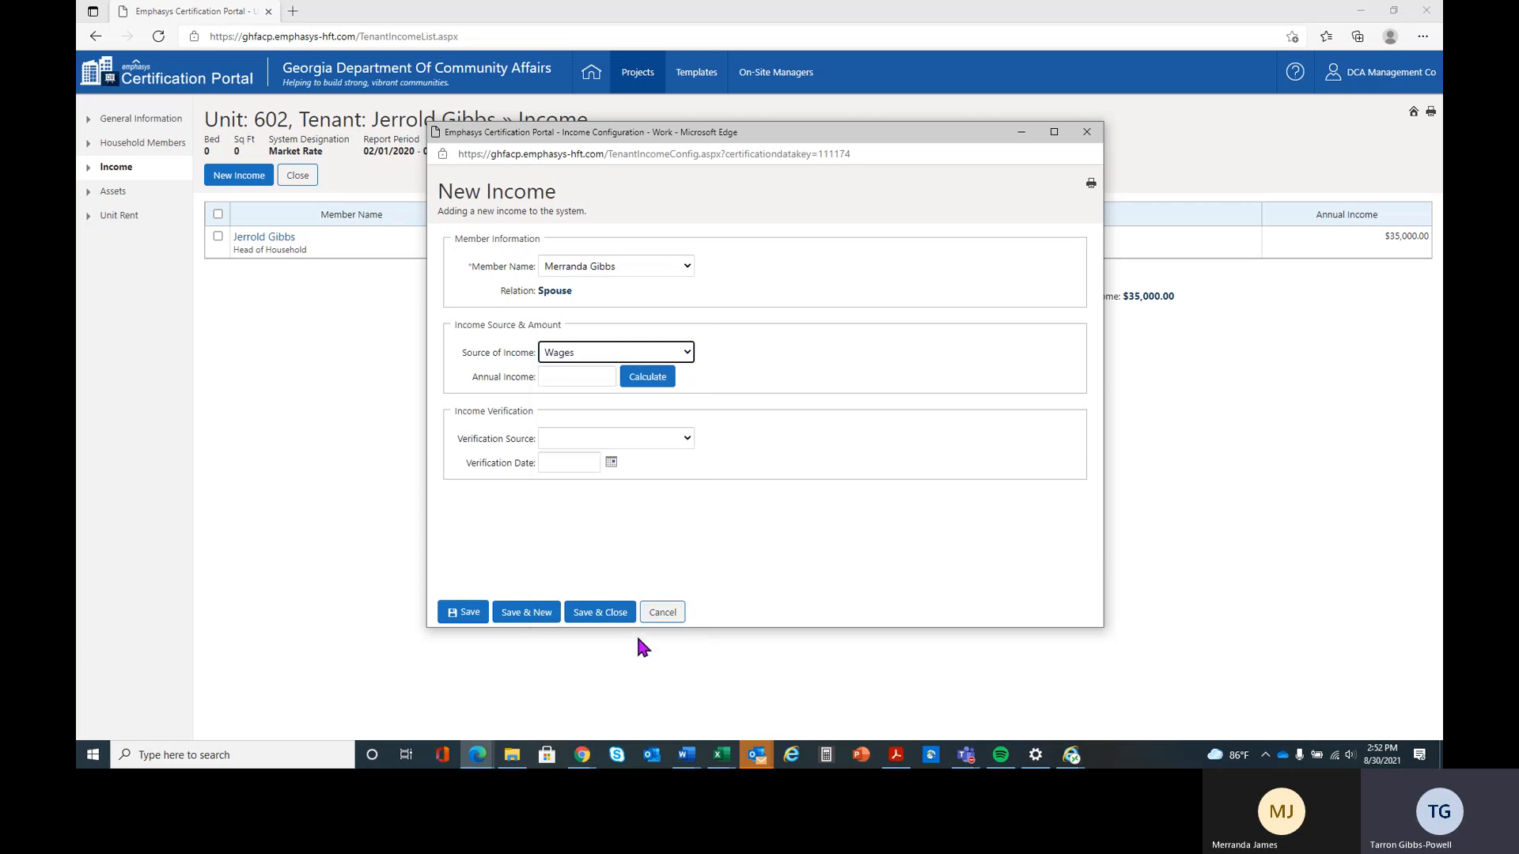
{"action": "left_click", "coordinate": [589, 377]}
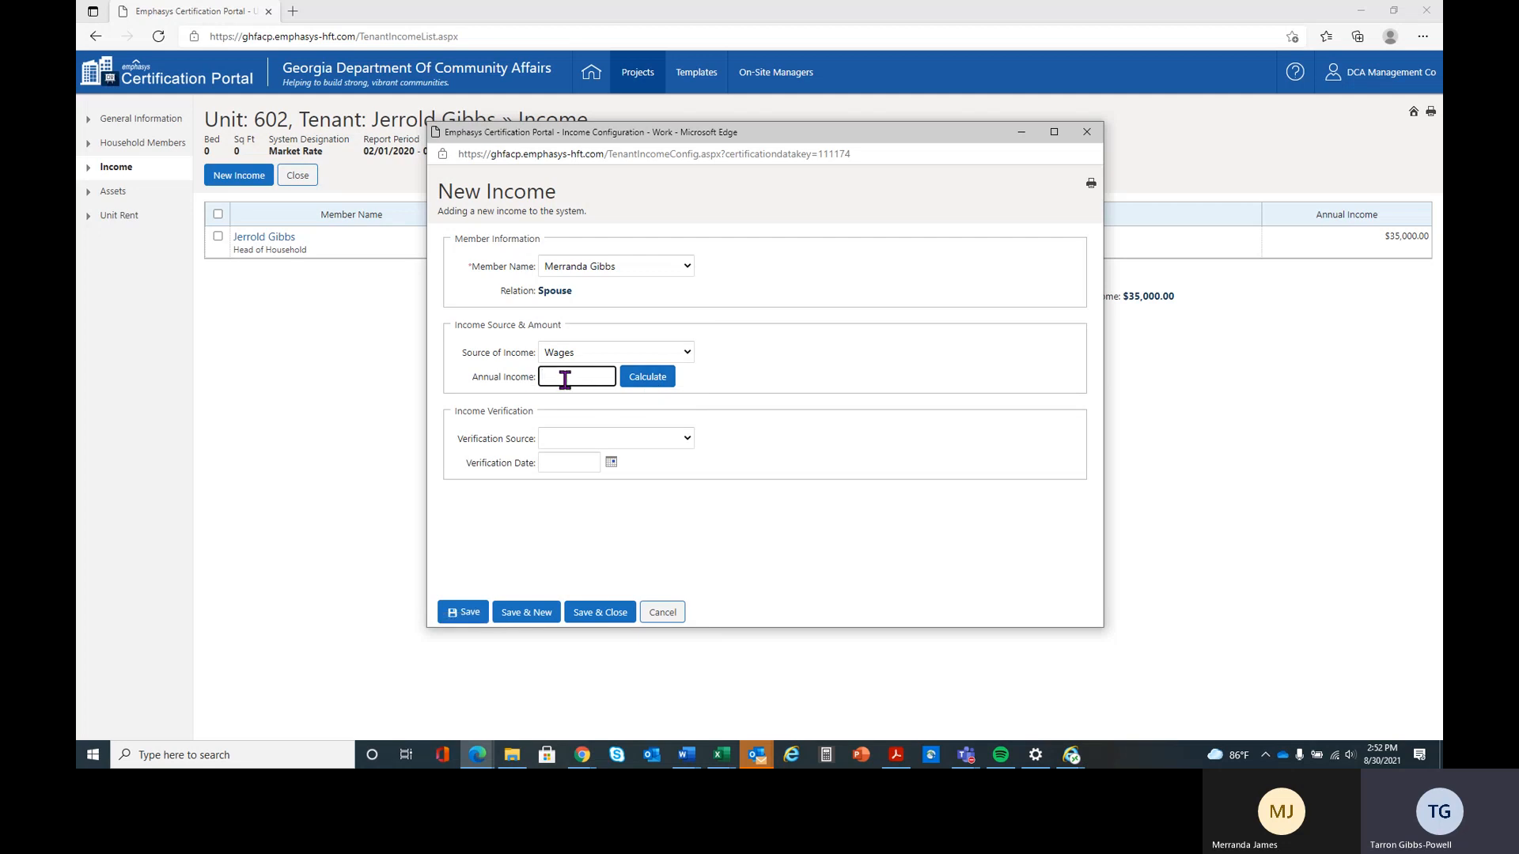
{"action": "type", "text": "40000"}
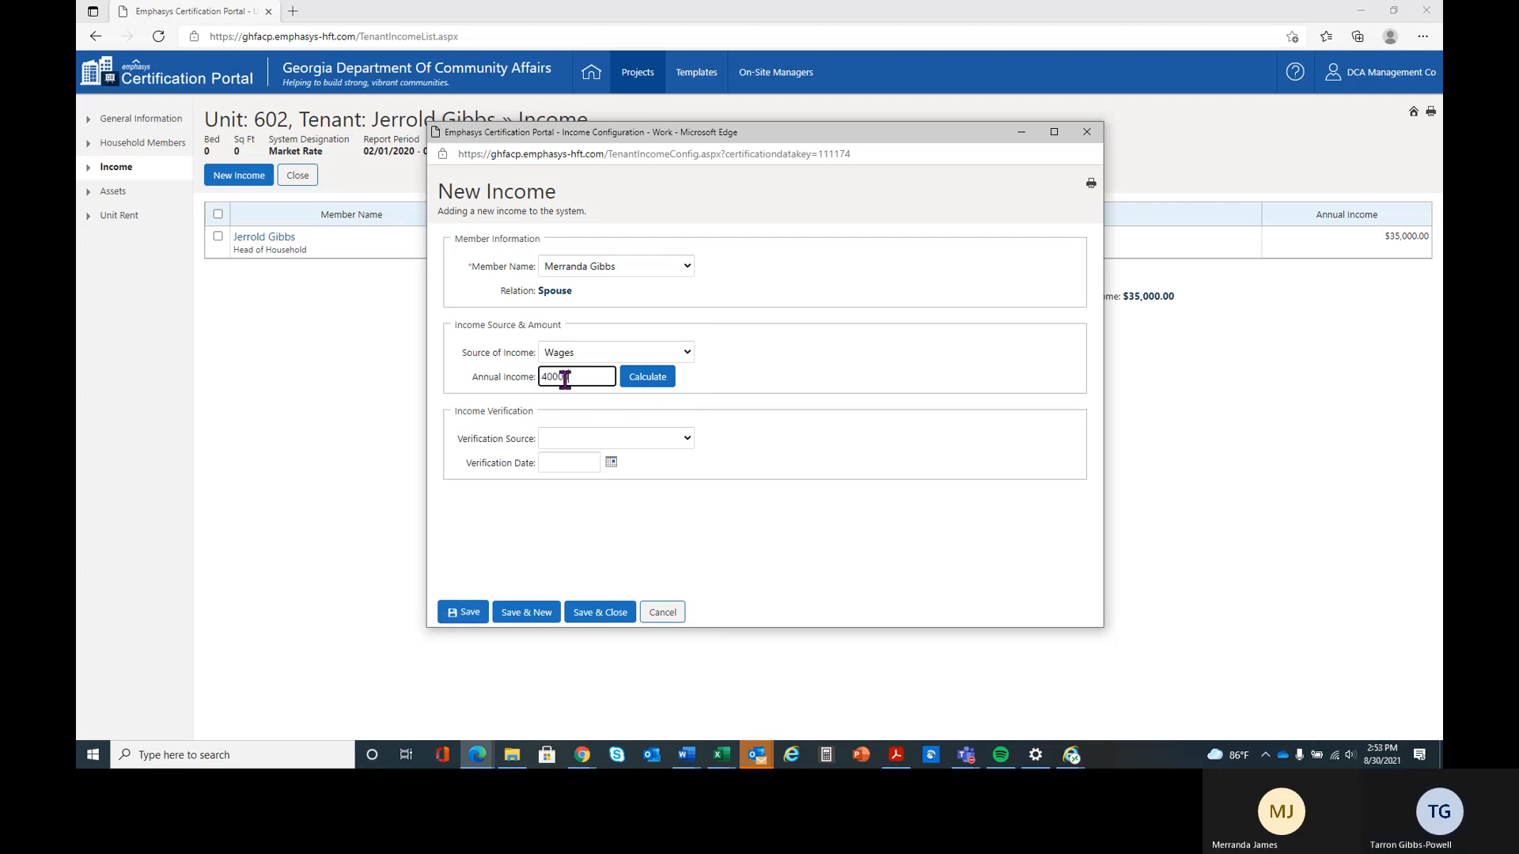
{"action": "key", "text": "Tab"}
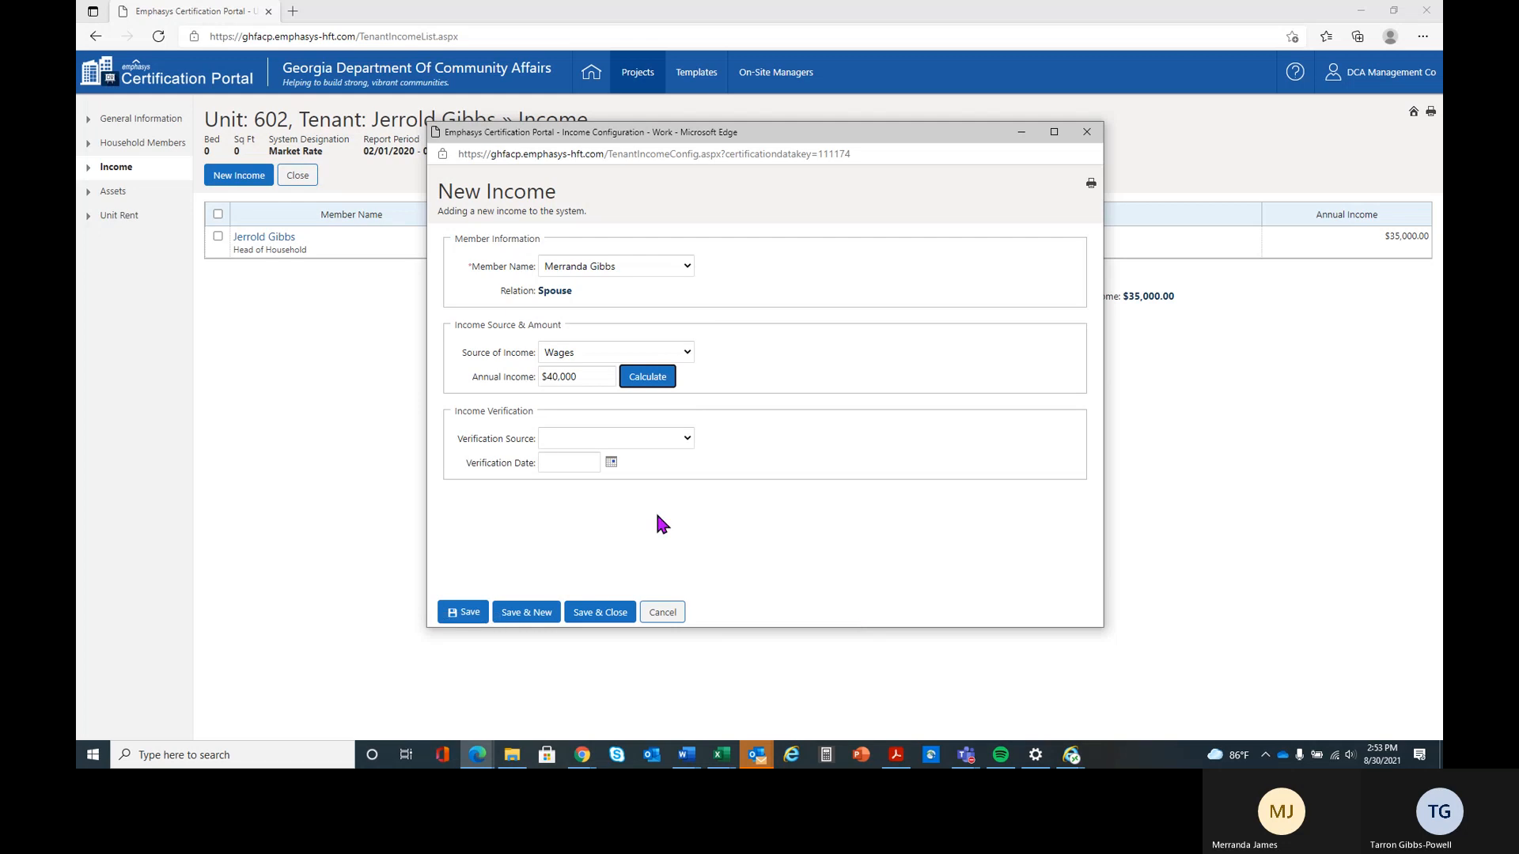
Set the spouse's income verification to Employer Verification dated 02/20/2020, and save and close the entry
{"action": "left_click", "coordinate": [599, 437]}
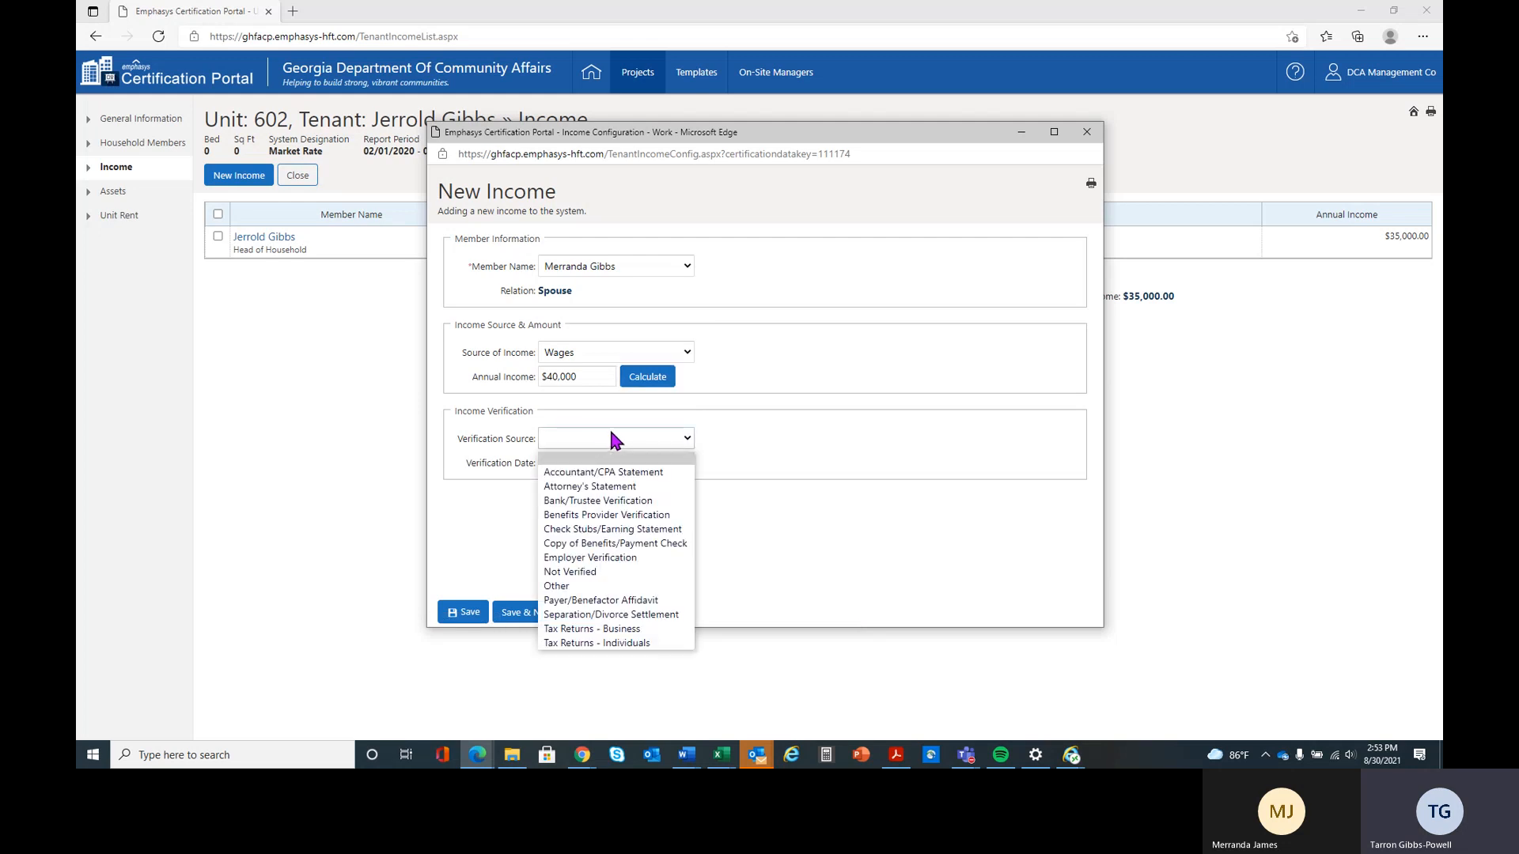
{"action": "left_click", "coordinate": [660, 557]}
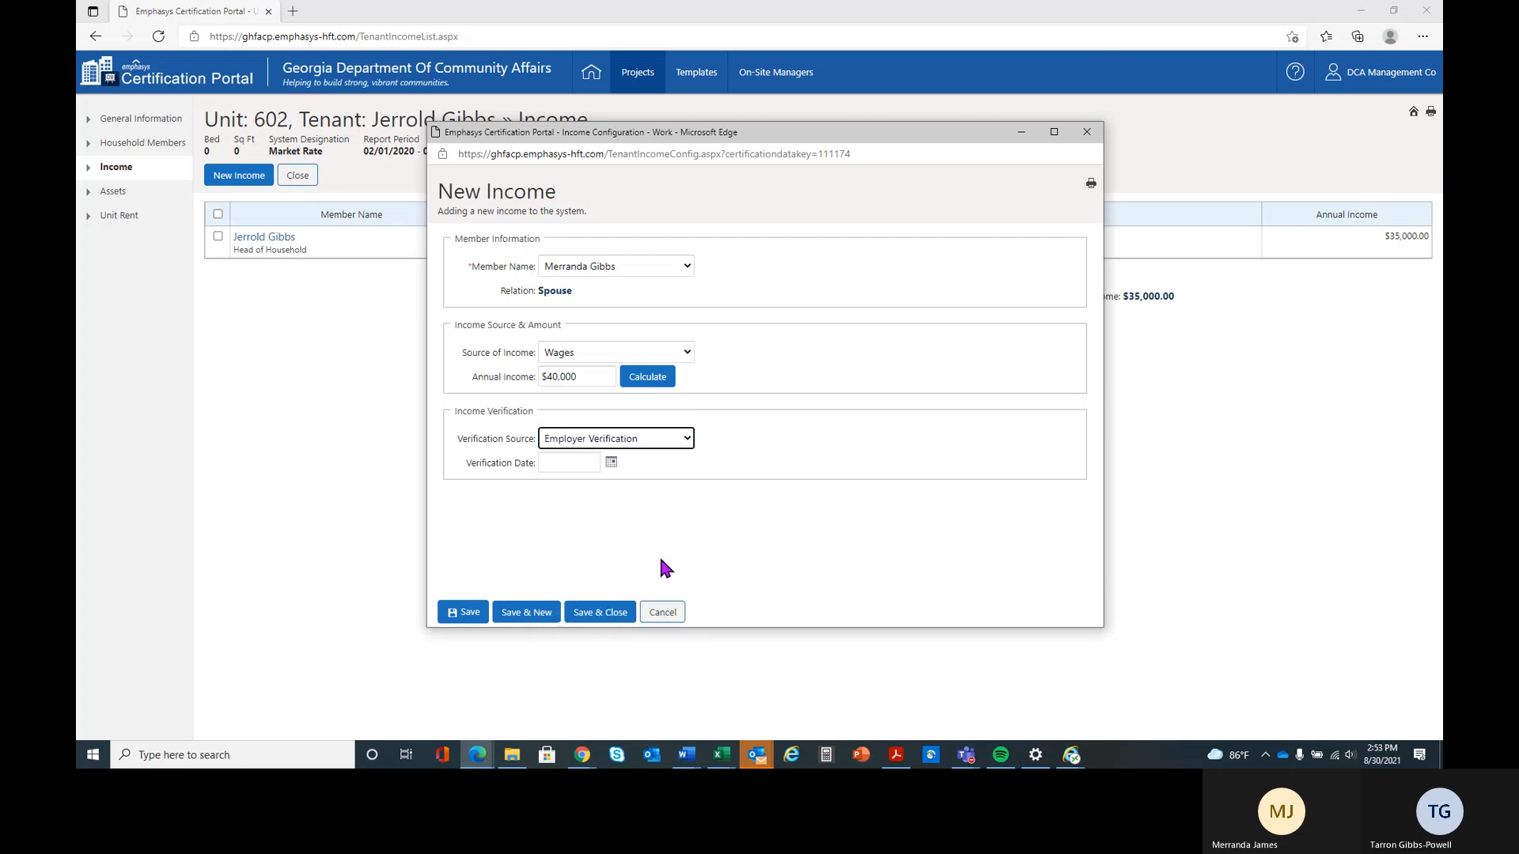
{"action": "left_click", "coordinate": [568, 463]}
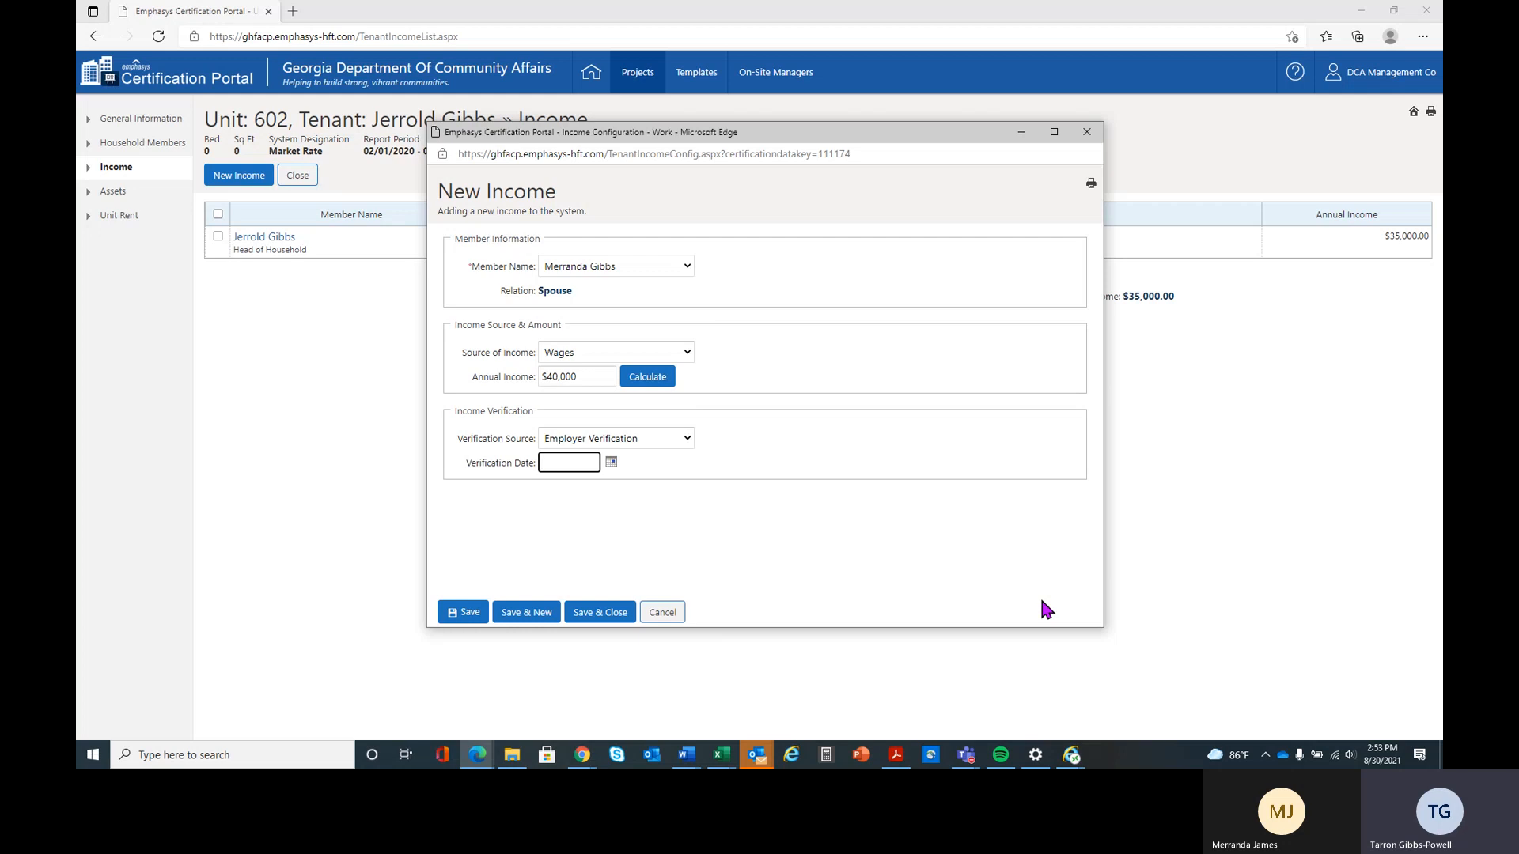
{"action": "type", "text": "02/20"}
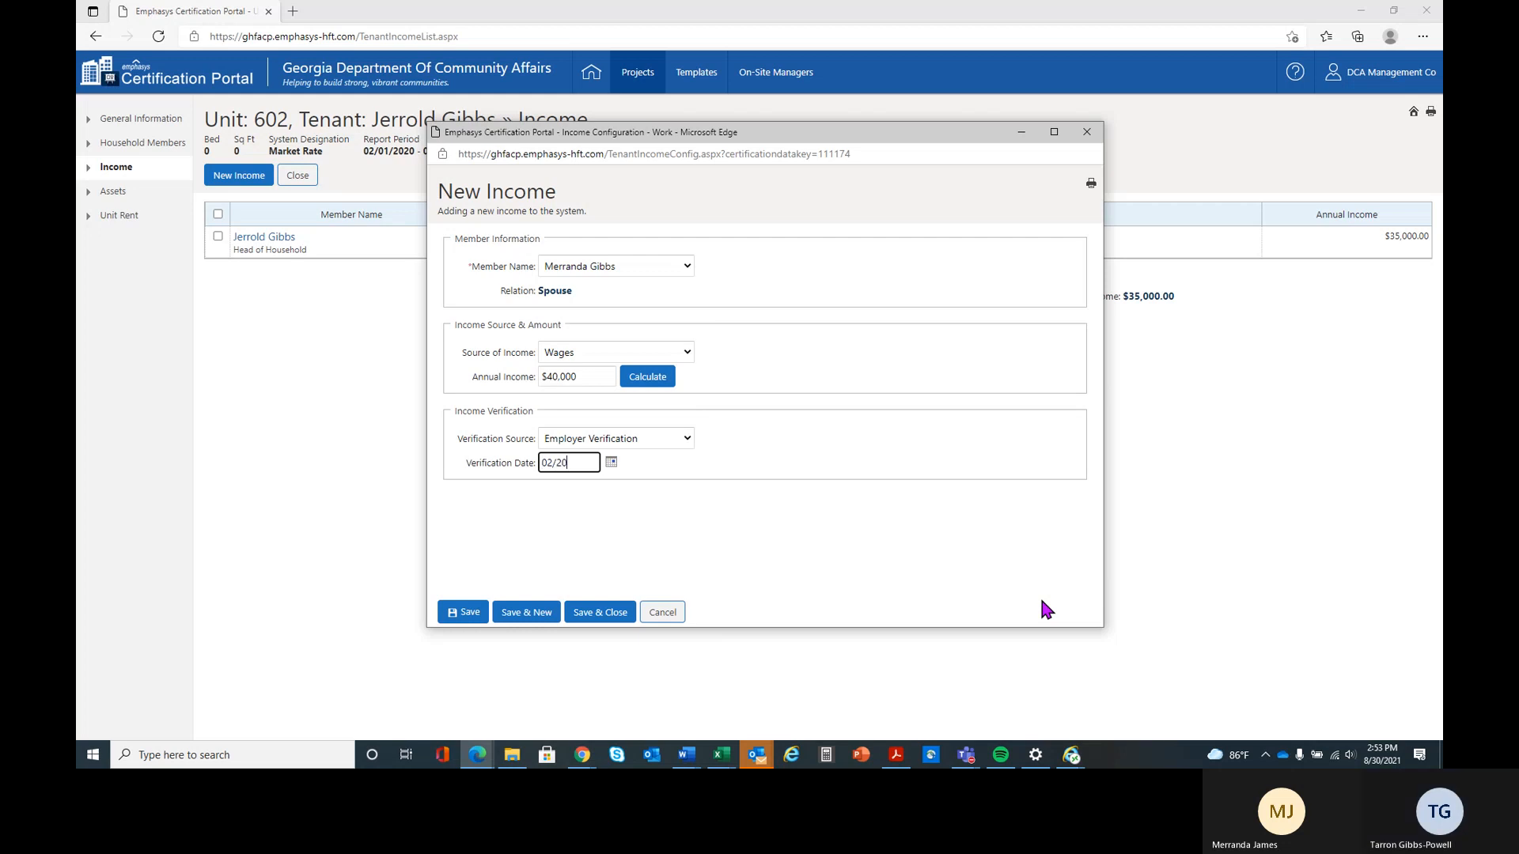
{"action": "type", "text": "/2020"}
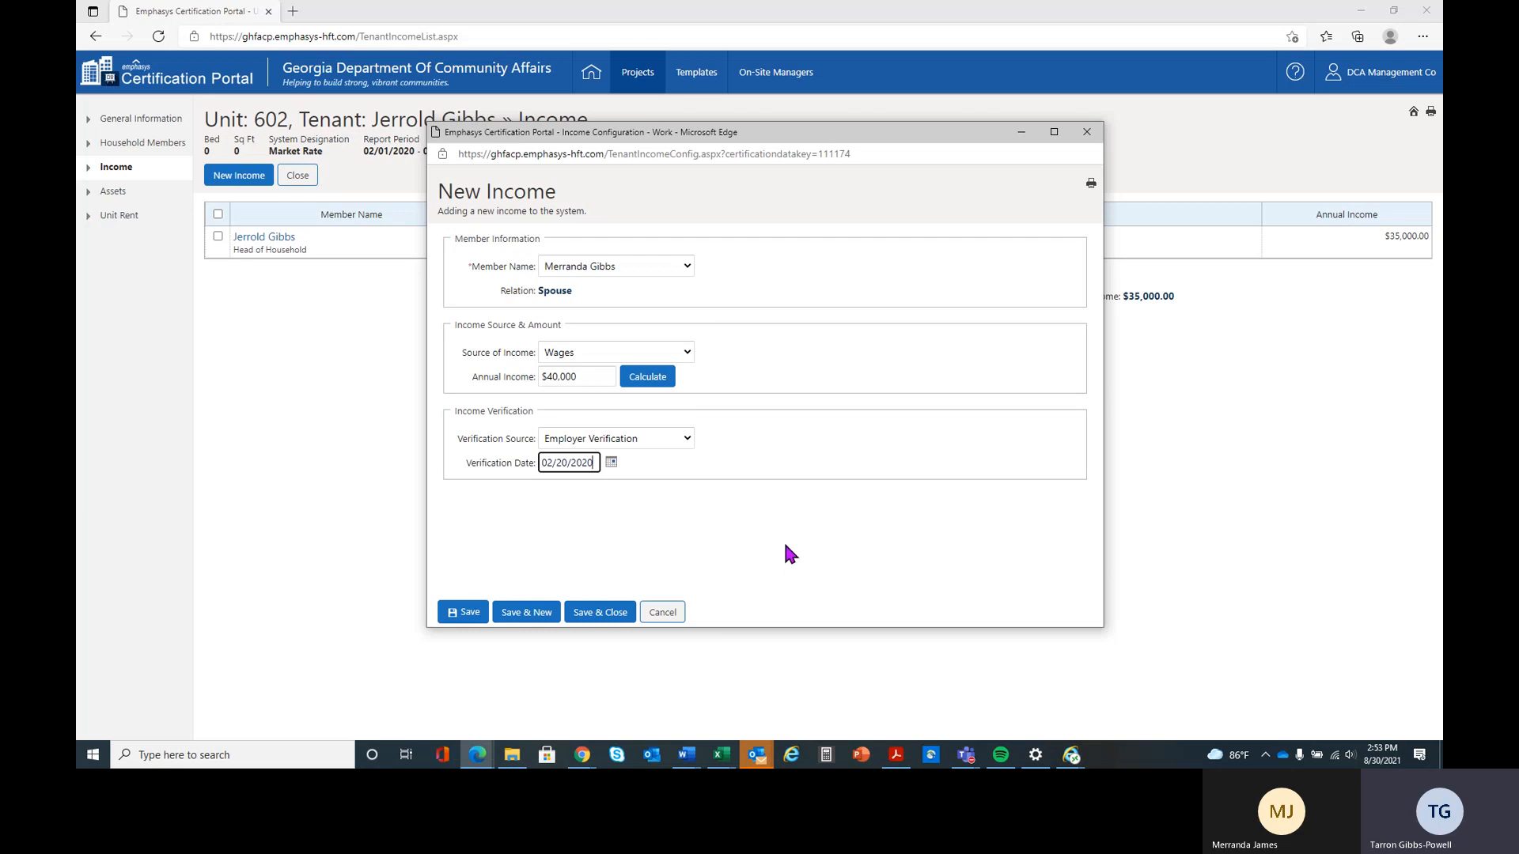
{"action": "left_click", "coordinate": [610, 616]}
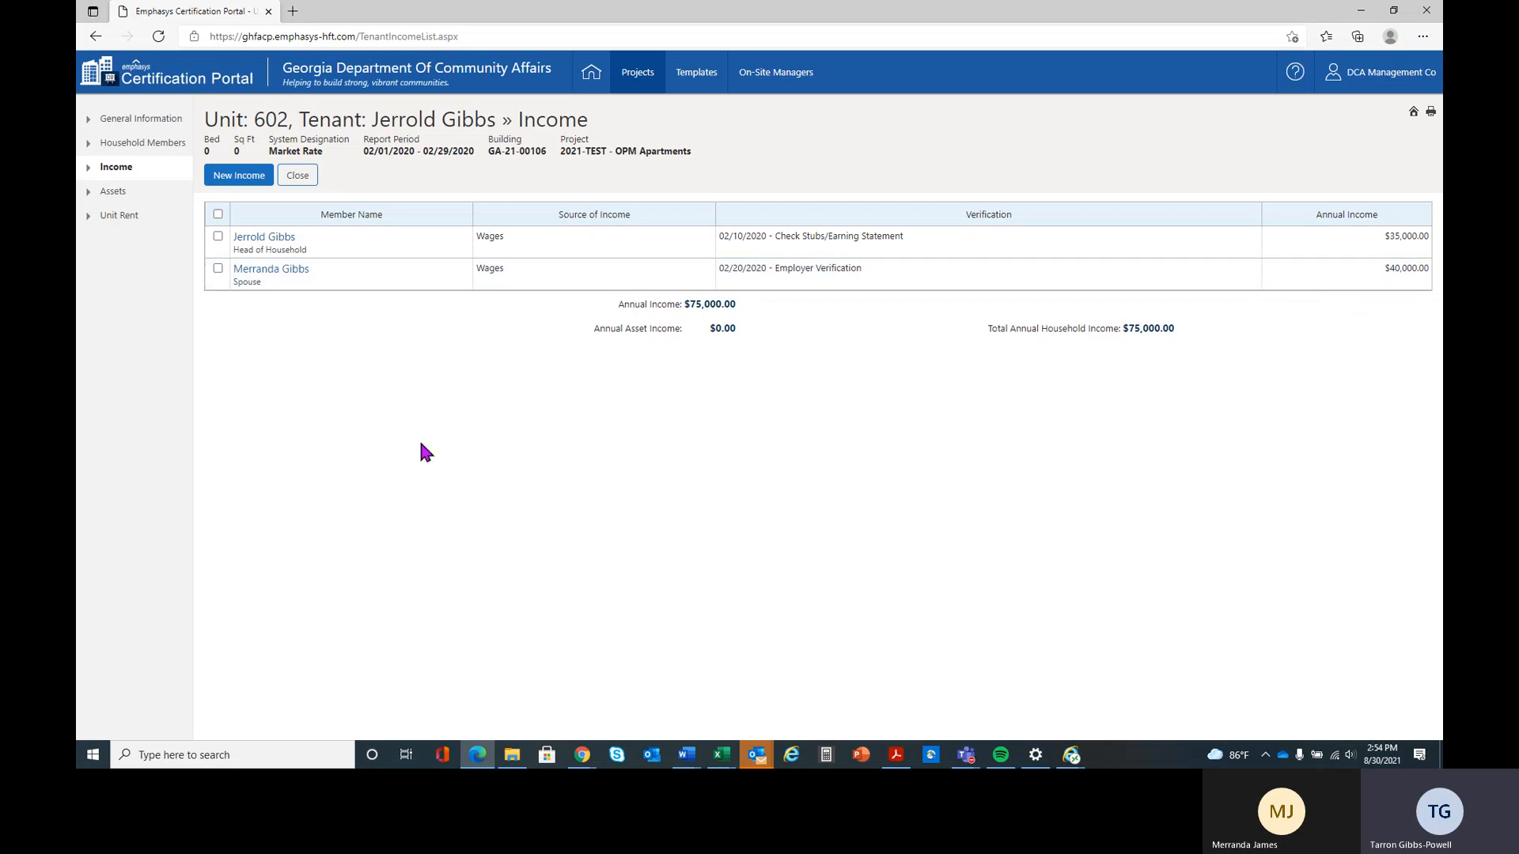
Start a new asset for the head of household: Coins/Stamp Collections, cash value $500, no annual asset income
{"action": "left_click", "coordinate": [110, 195]}
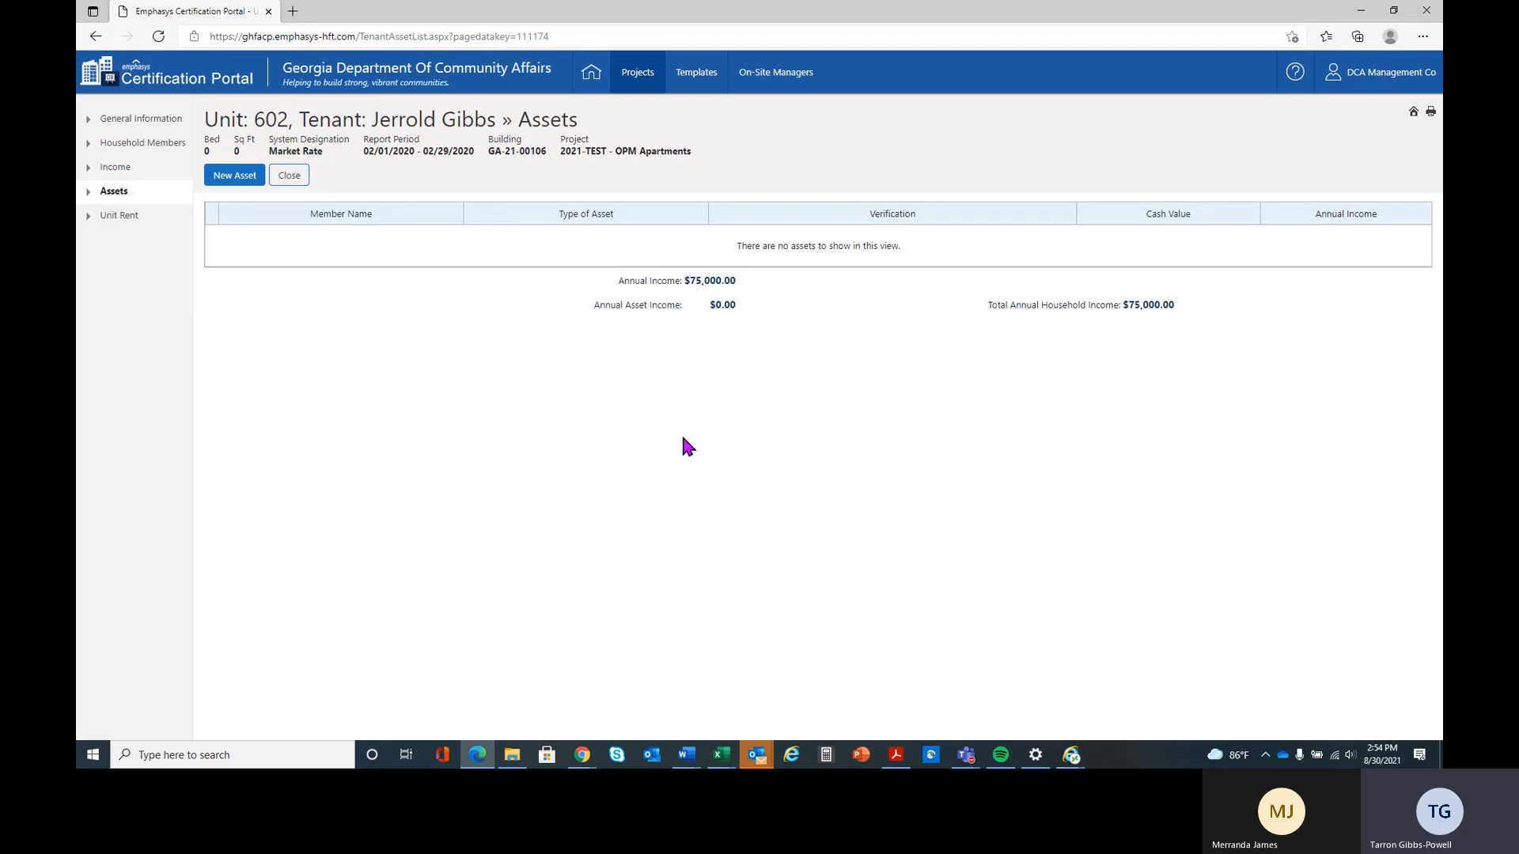
{"action": "left_click", "coordinate": [232, 182]}
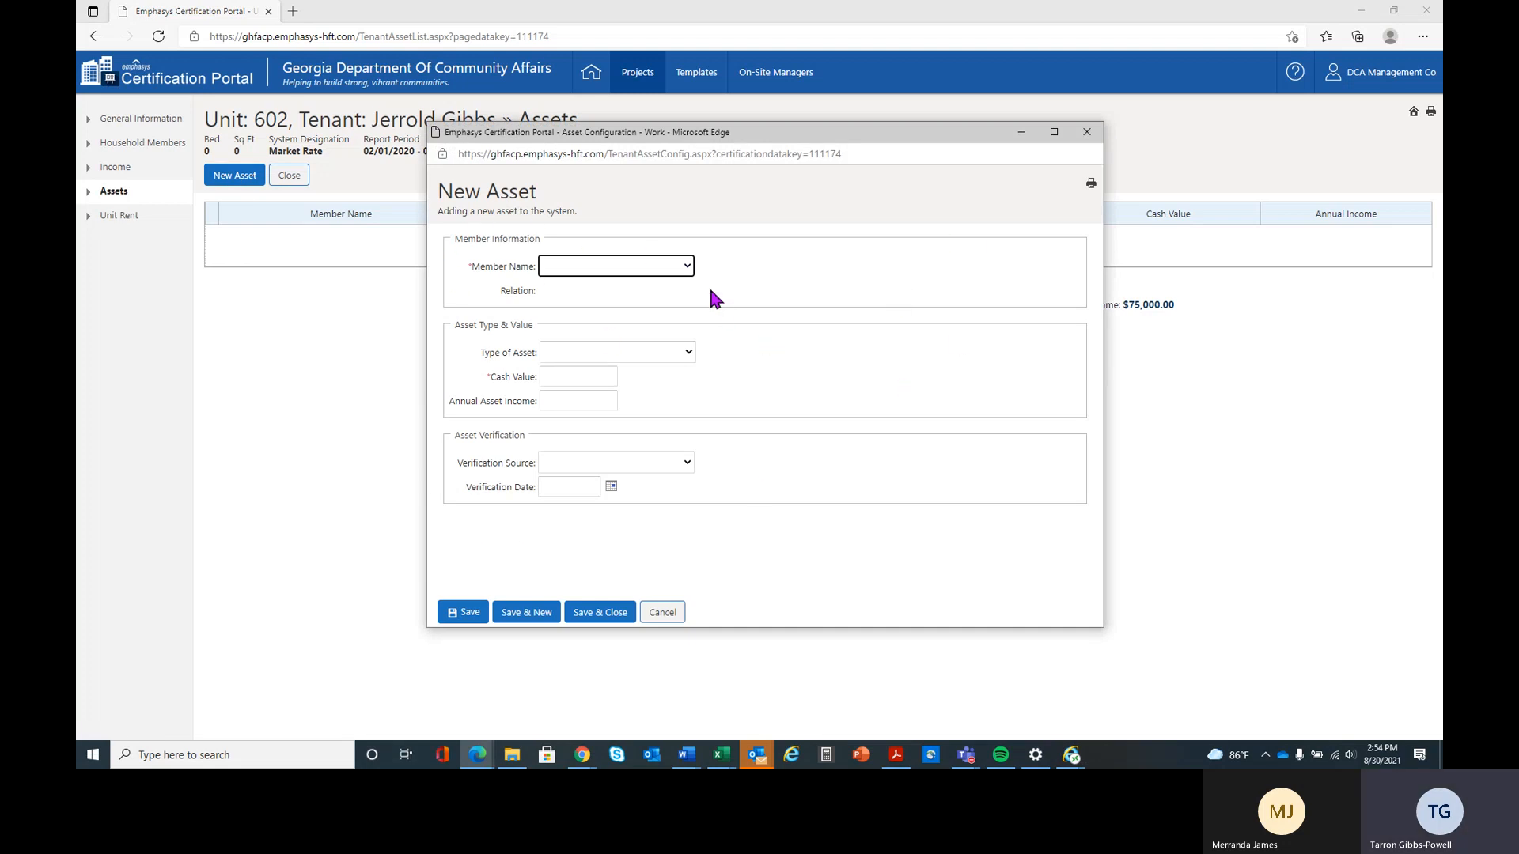
{"action": "left_click", "coordinate": [688, 266]}
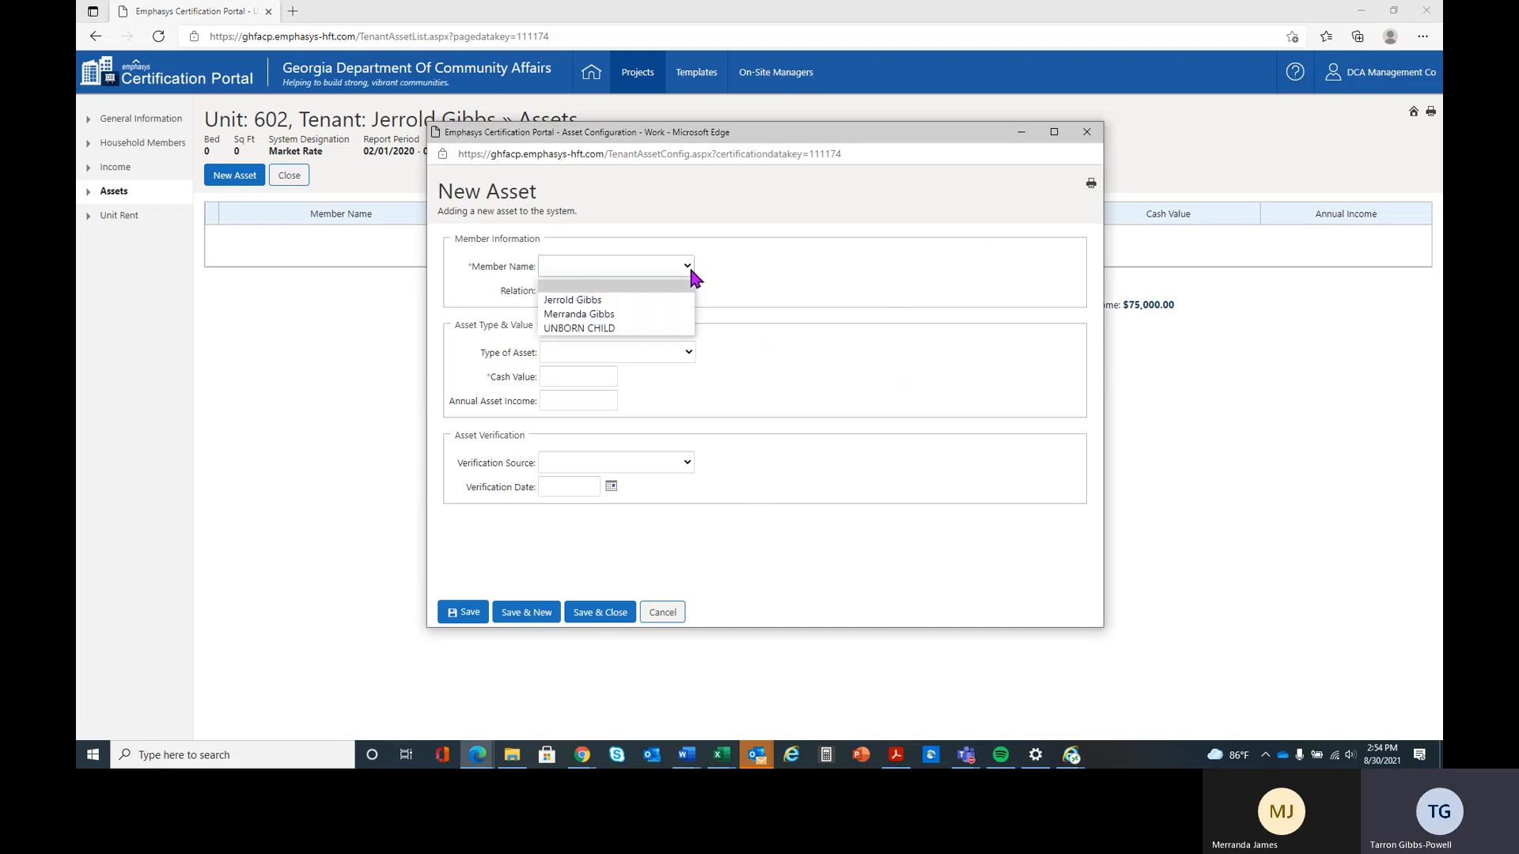
{"action": "left_click", "coordinate": [665, 299]}
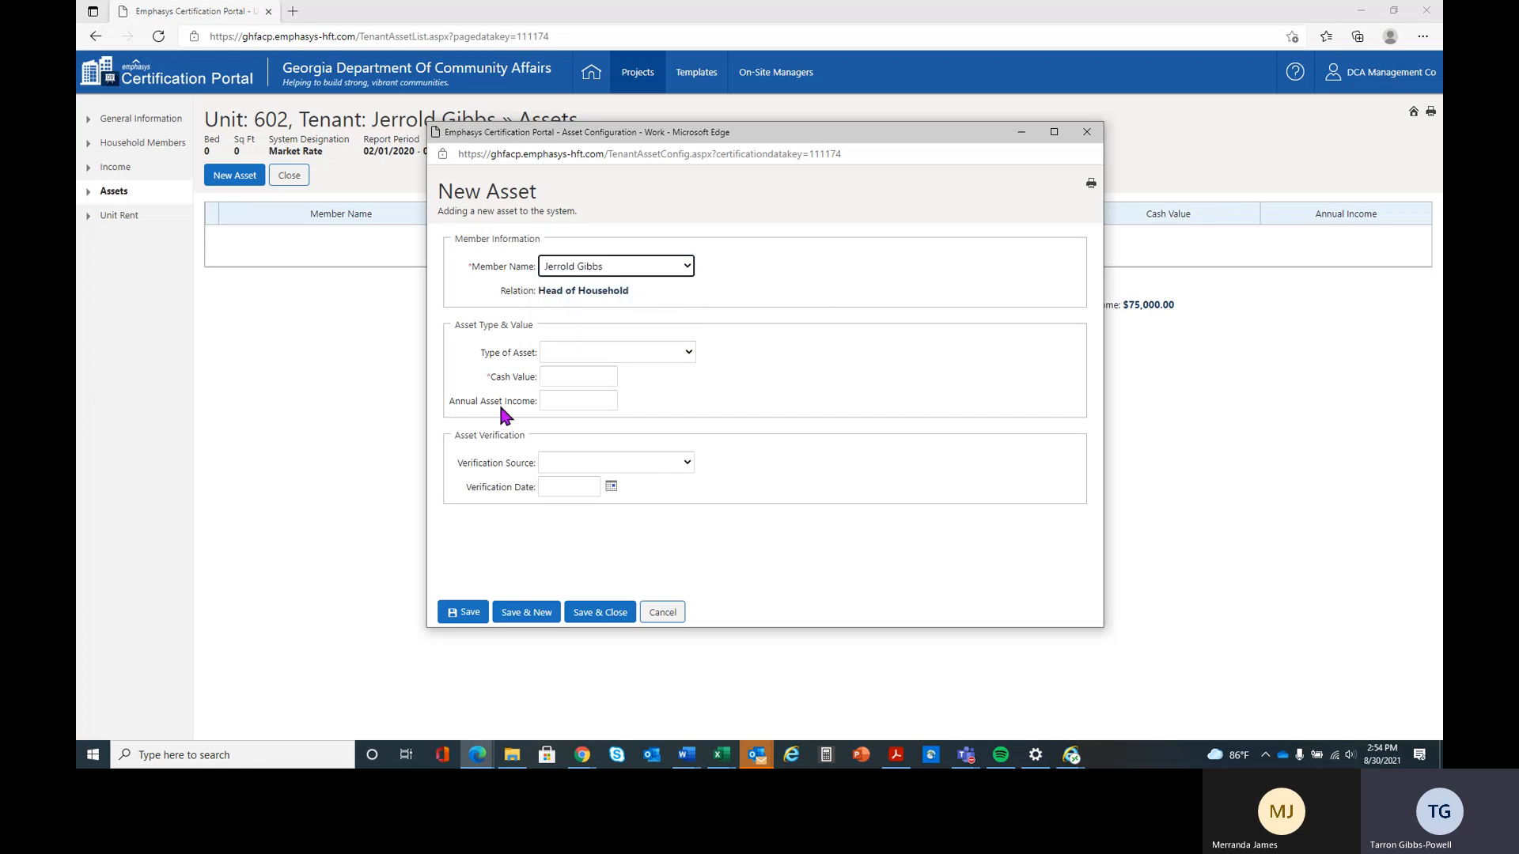
{"action": "left_click", "coordinate": [686, 354]}
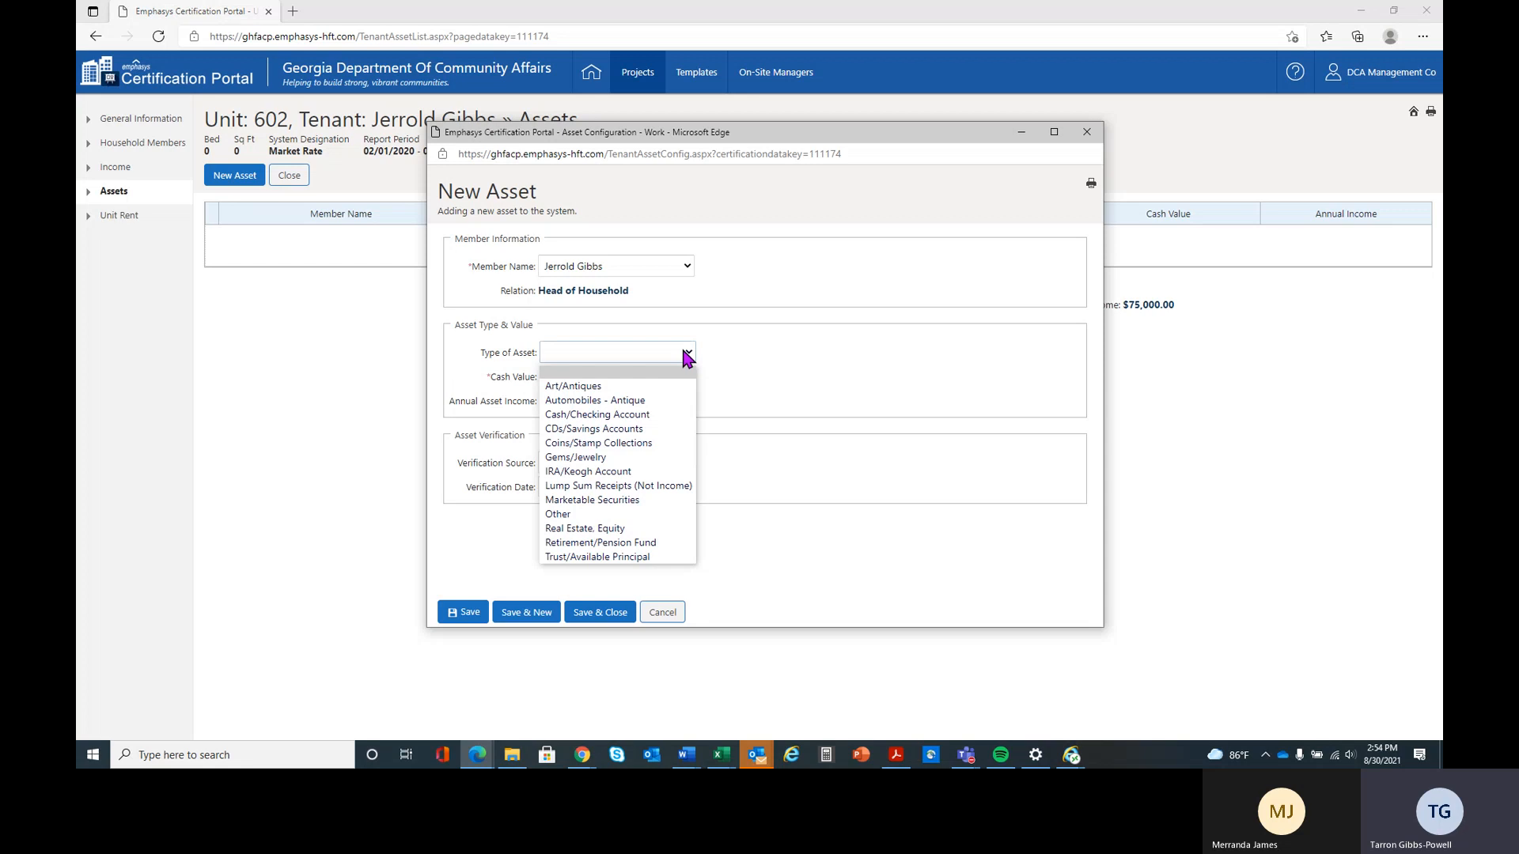
{"action": "left_click", "coordinate": [665, 446]}
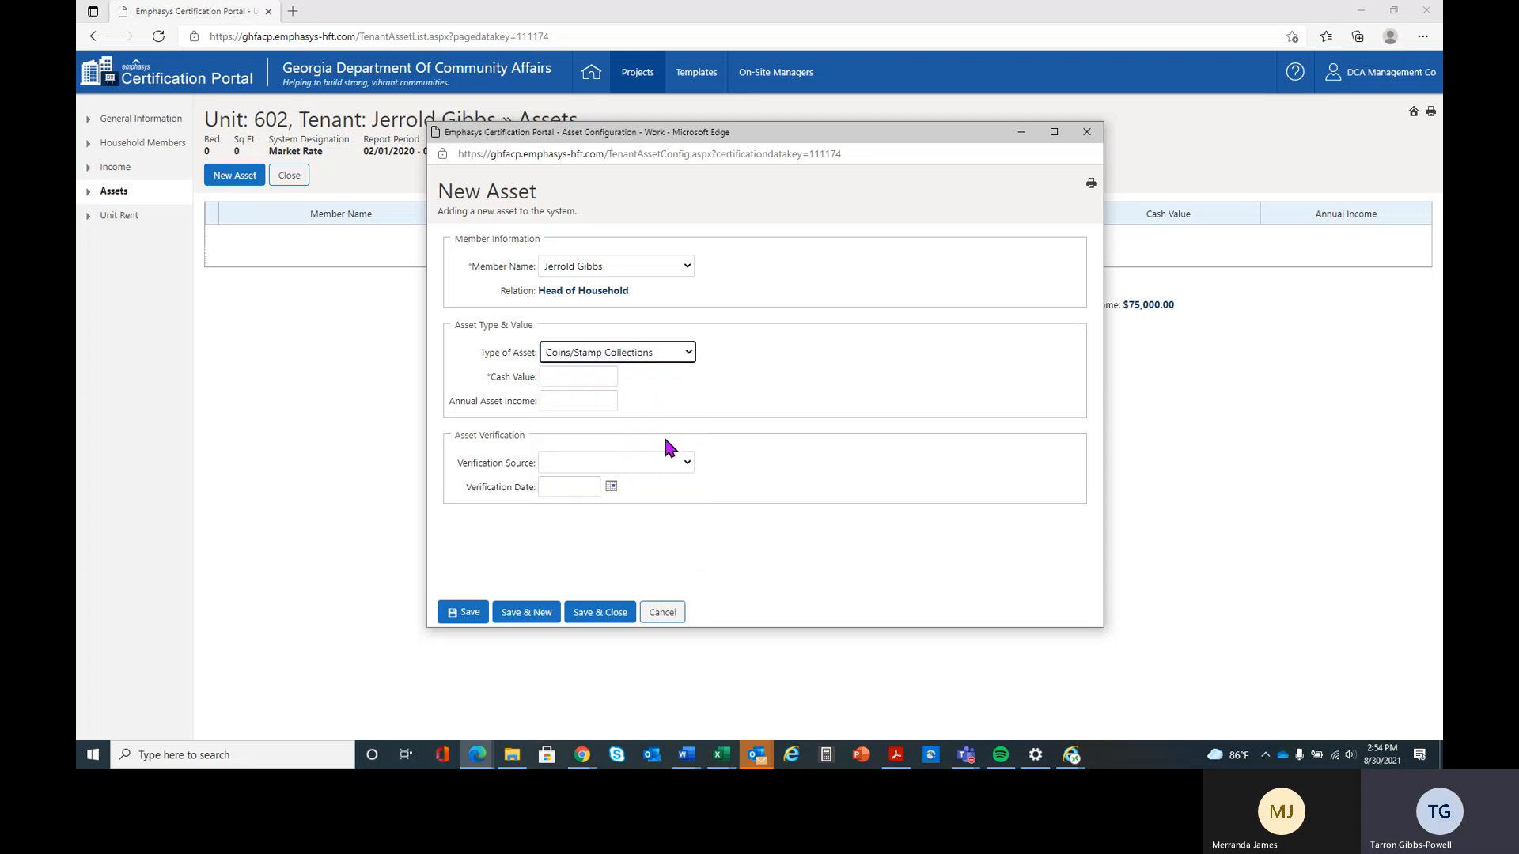
{"action": "left_click", "coordinate": [583, 375]}
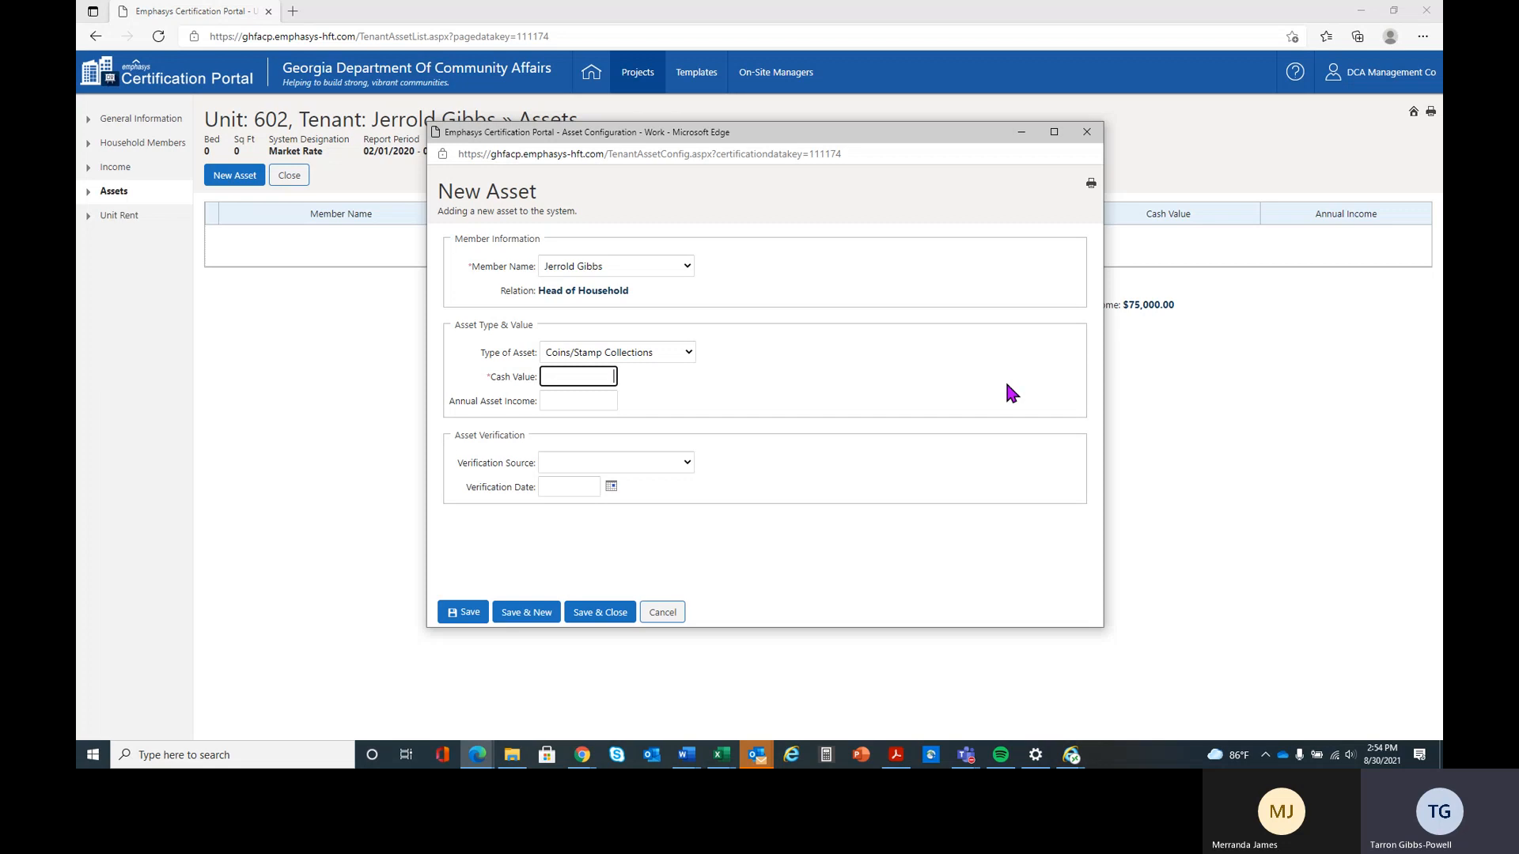
{"action": "type", "text": "500"}
{"action": "left_click", "coordinate": [571, 402]}
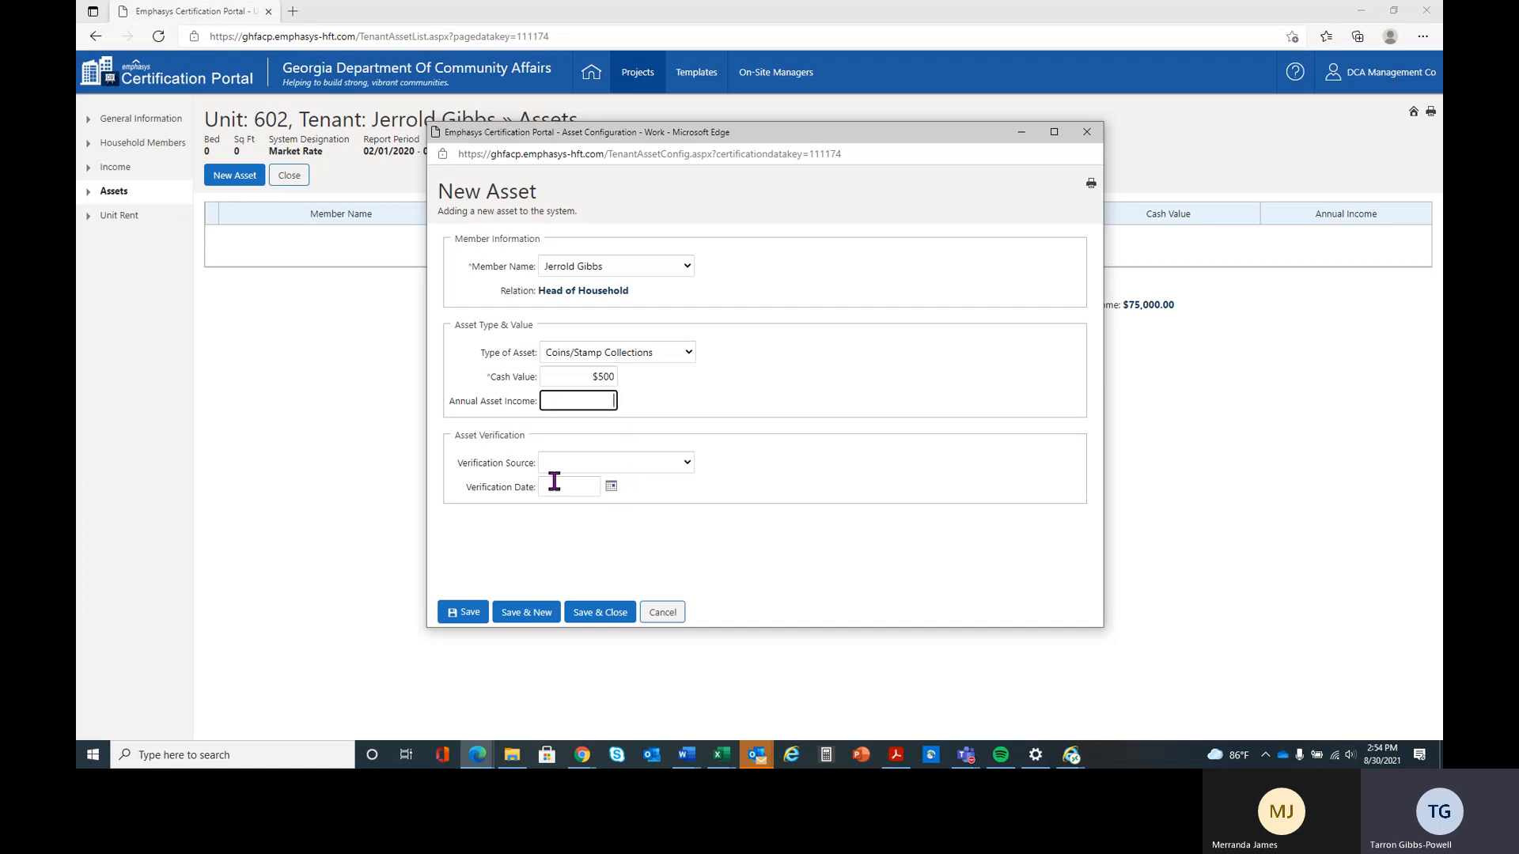
Set the asset verification to Qualified Appraisal dated 02/20/2020, and save with another new asset started
{"action": "left_click", "coordinate": [673, 473]}
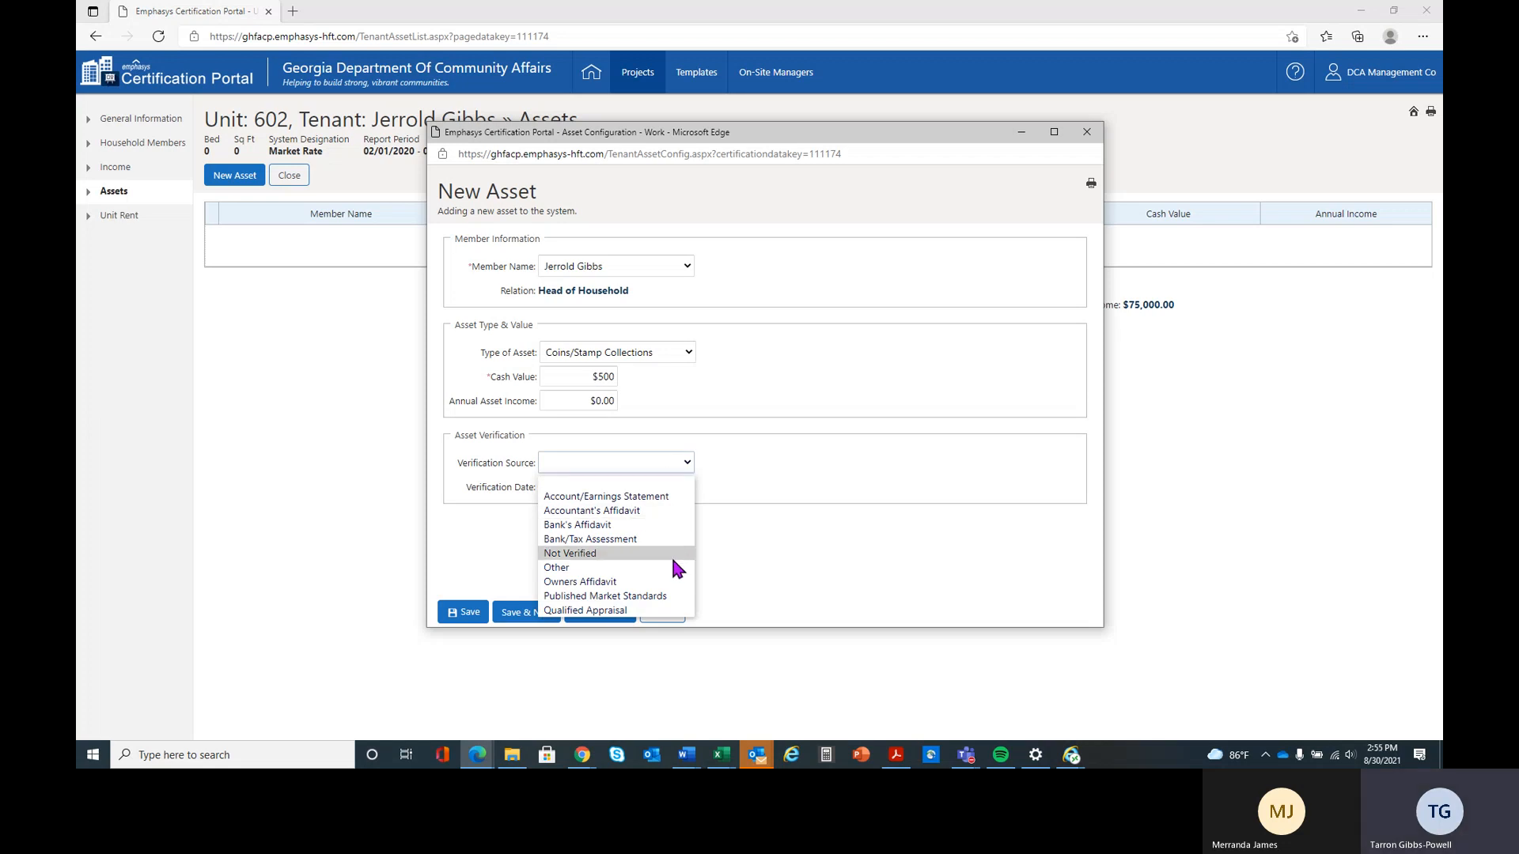
{"action": "left_click", "coordinate": [676, 608]}
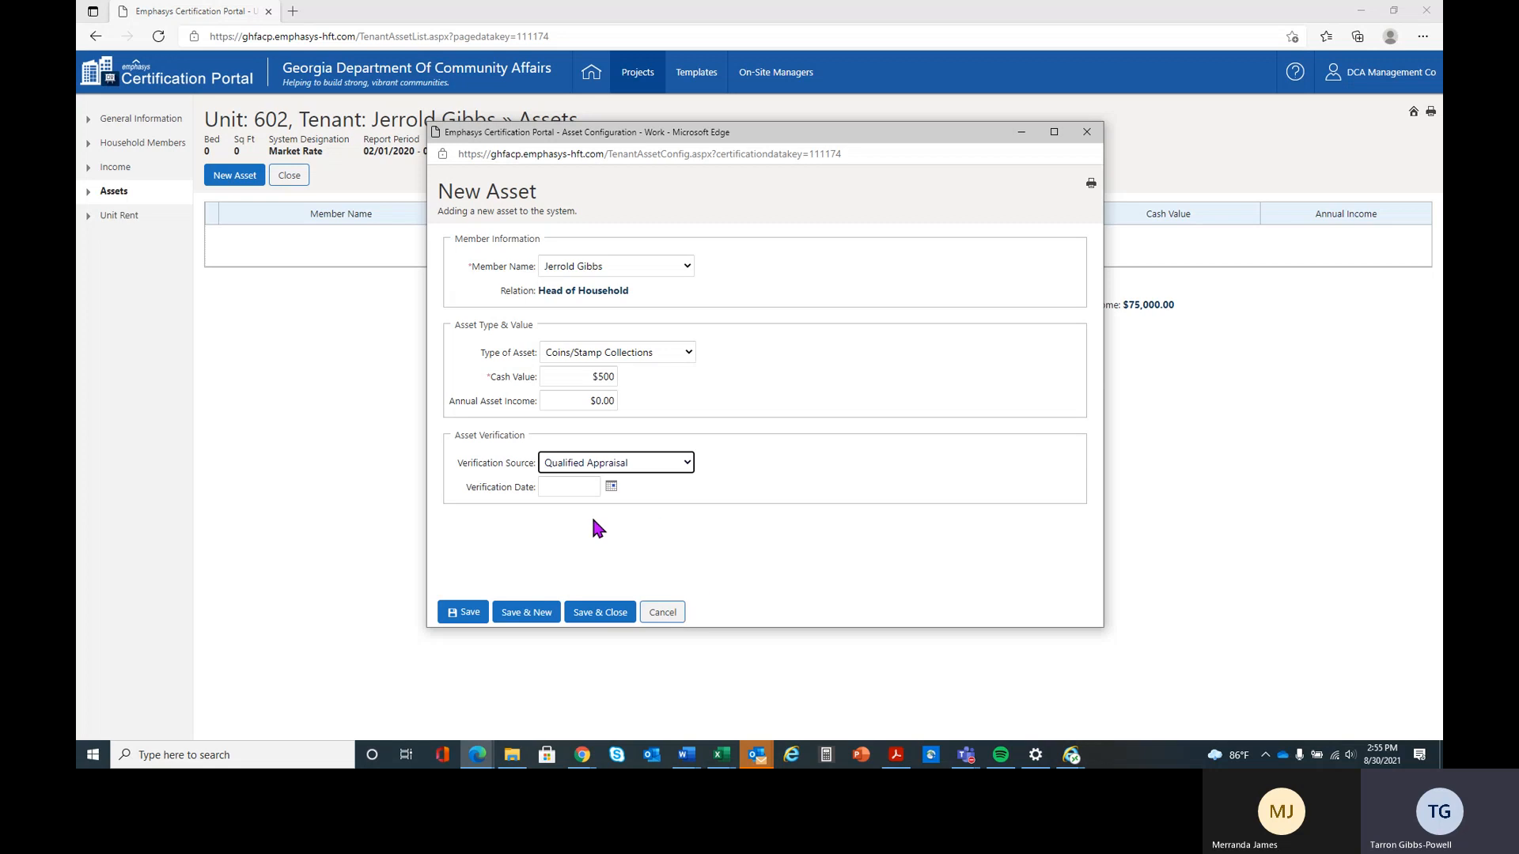
{"action": "left_click", "coordinate": [564, 488]}
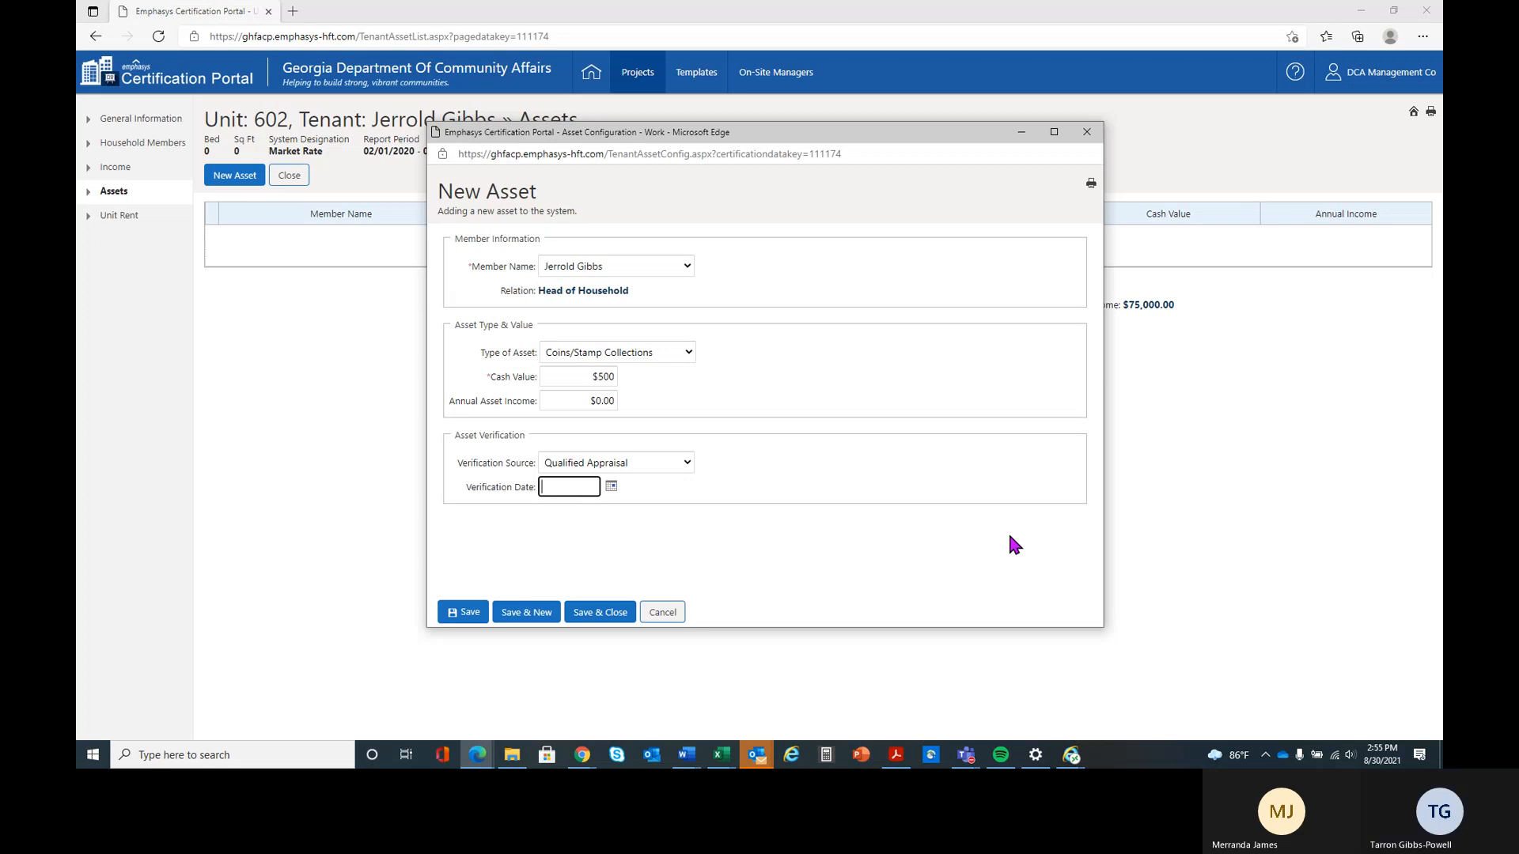
{"action": "type", "text": "02/20/2020"}
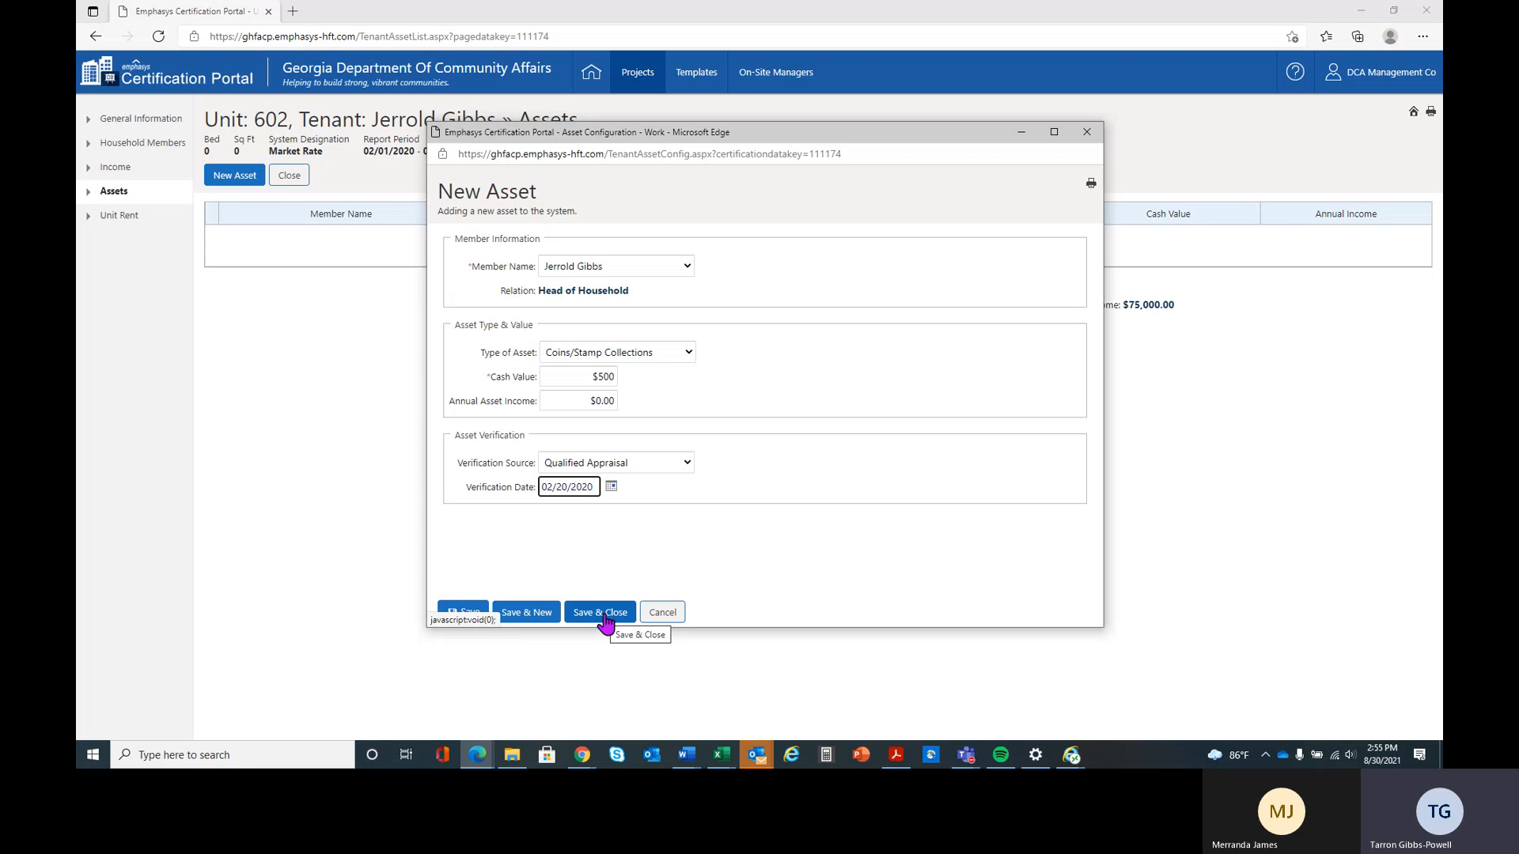
{"action": "left_click", "coordinate": [511, 617]}
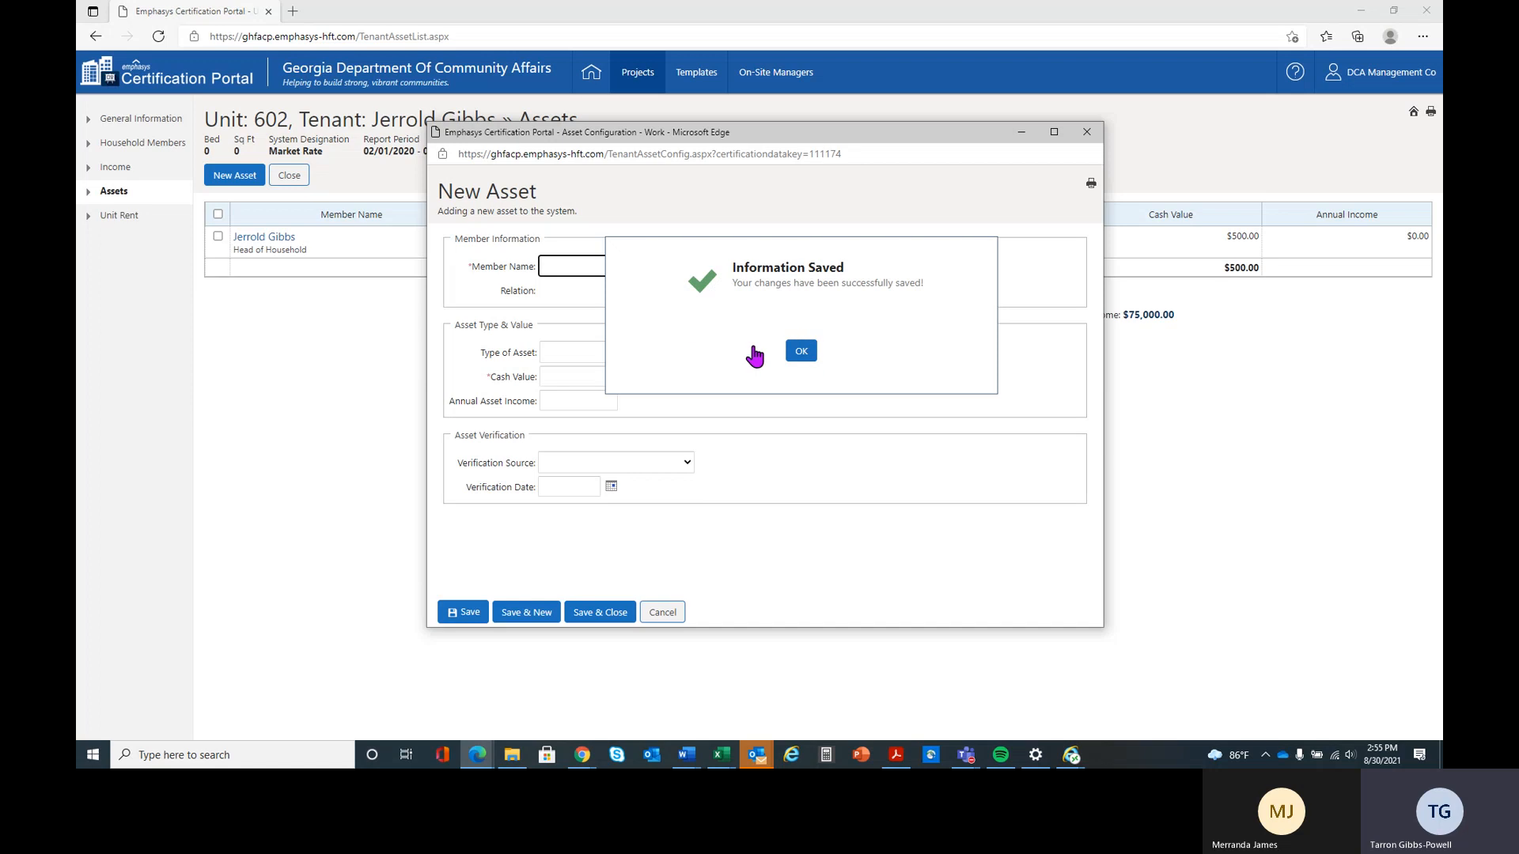
Assign the second asset to the spouse as Cash/Checking Account with a cash value of $500 and no annual asset income
{"action": "left_click", "coordinate": [568, 266]}
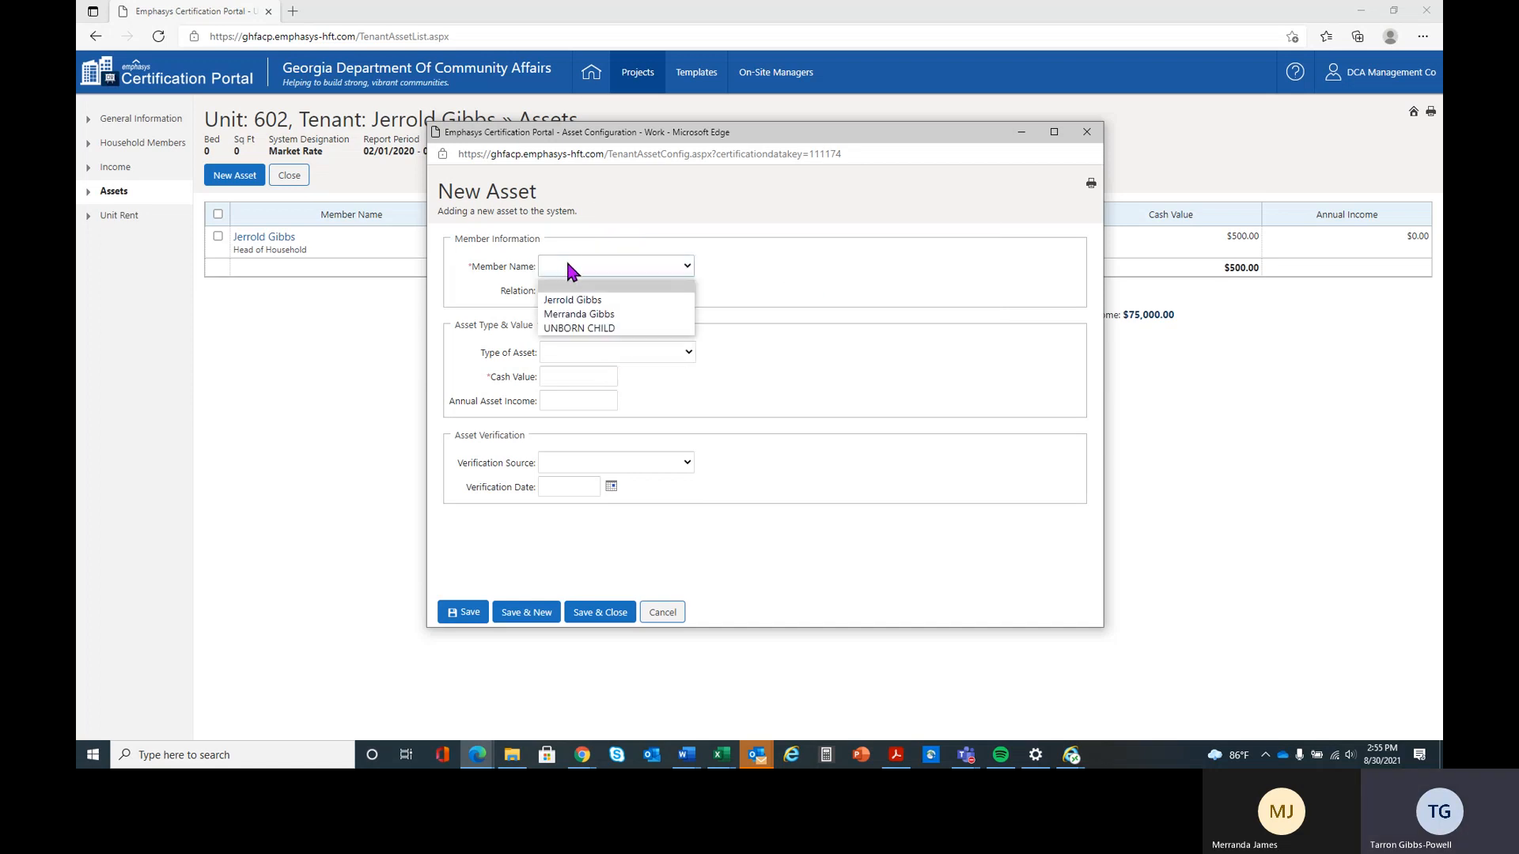
{"action": "left_click", "coordinate": [624, 313]}
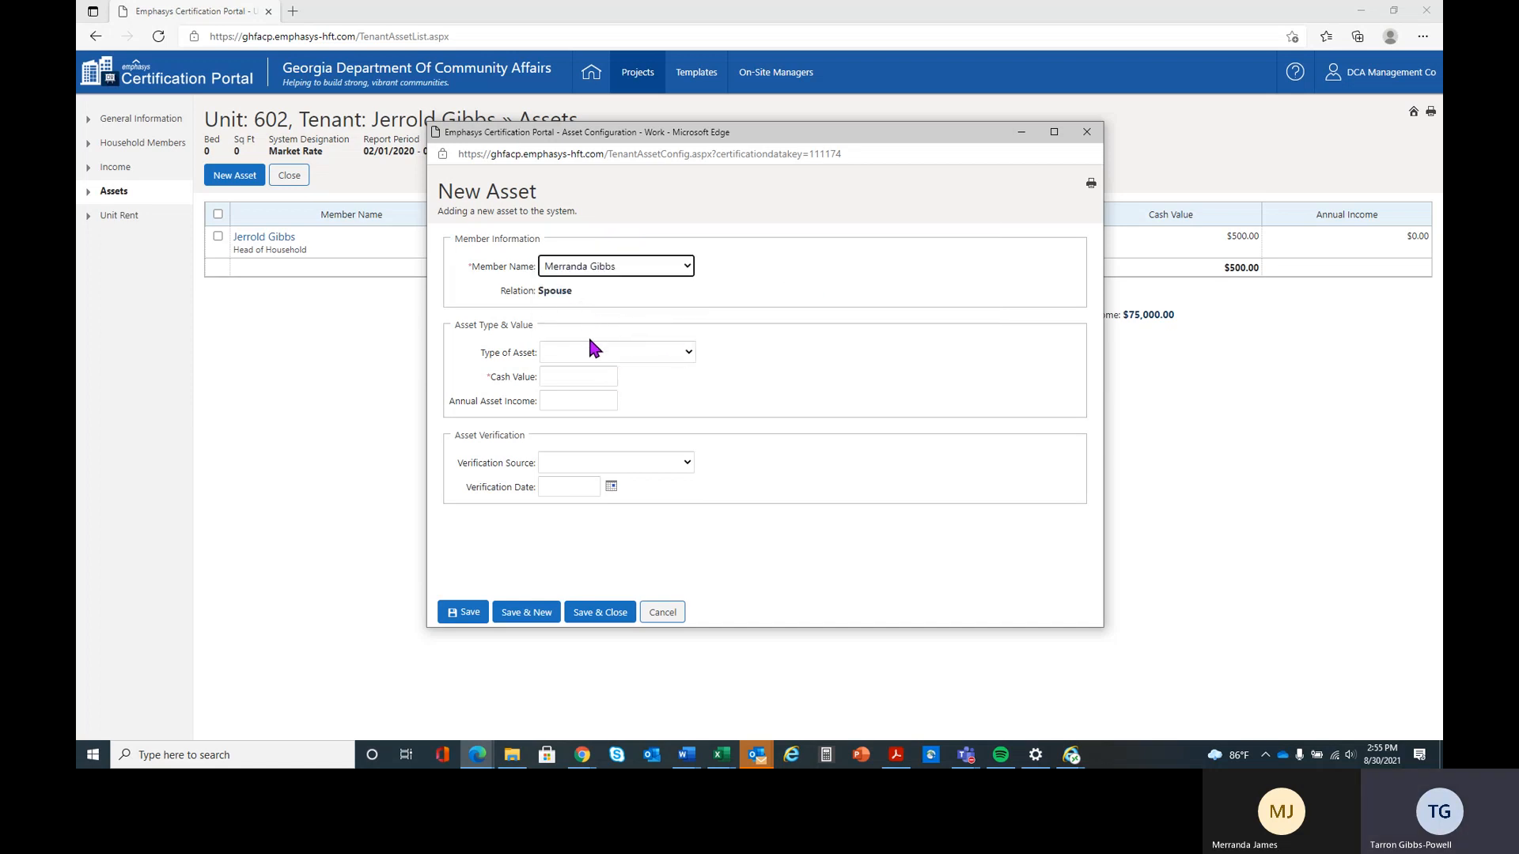
{"action": "left_click", "coordinate": [594, 352]}
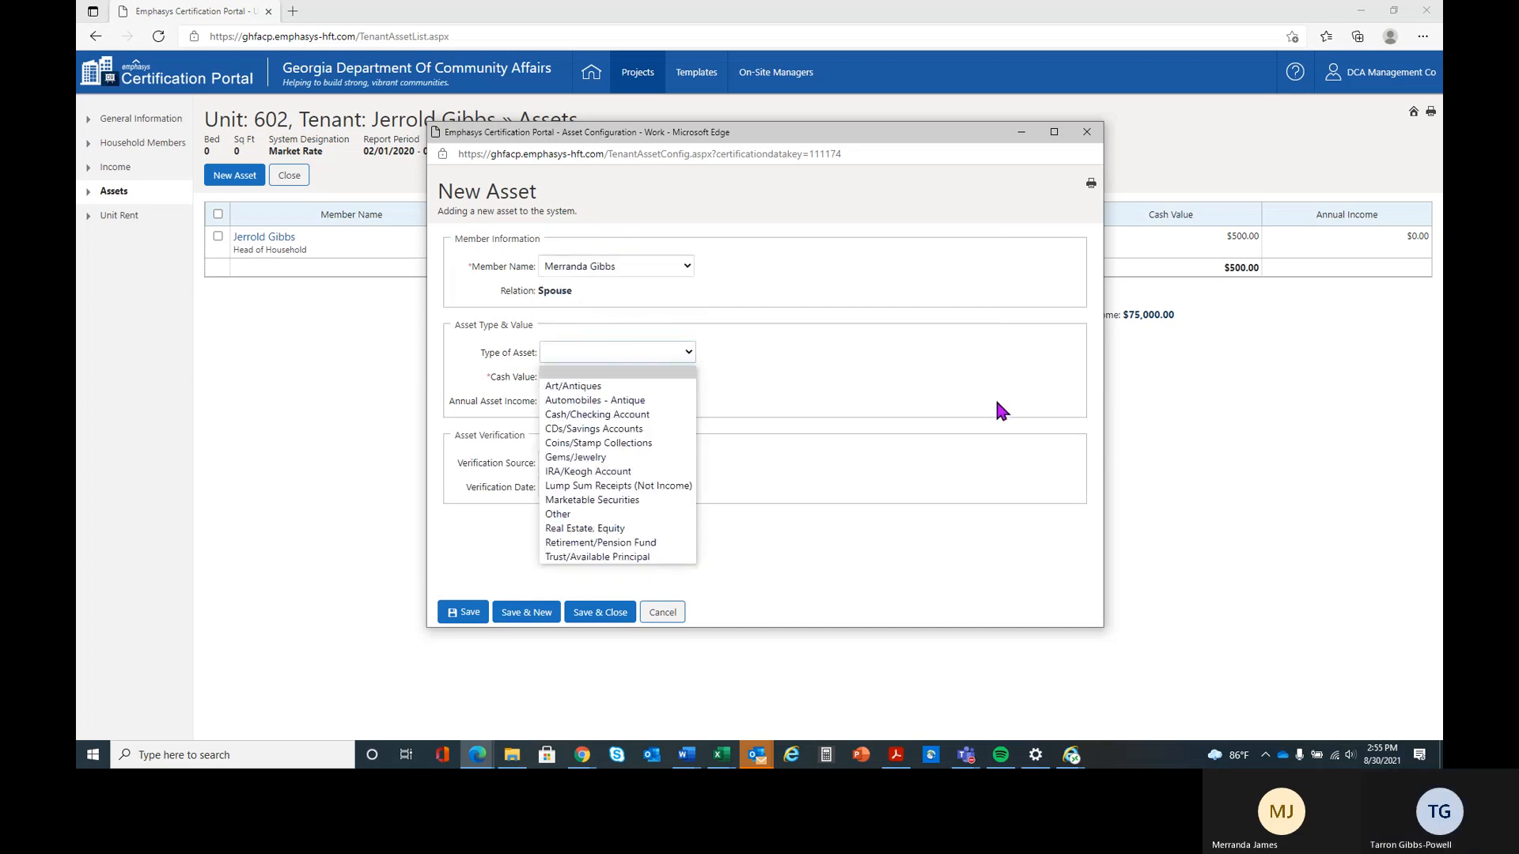
{"action": "left_click", "coordinate": [633, 414]}
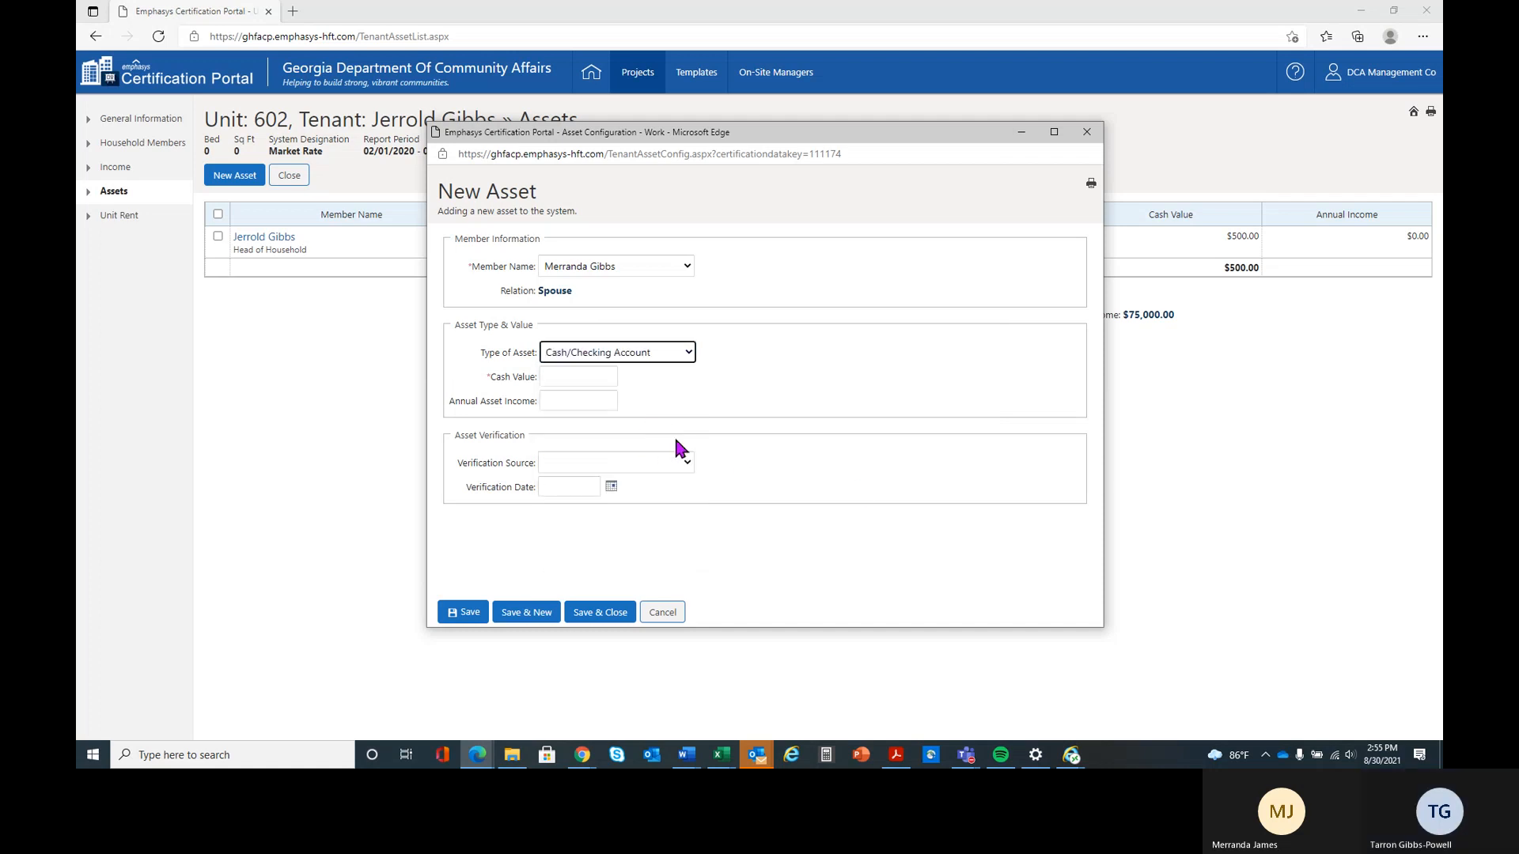
{"action": "left_click", "coordinate": [579, 378]}
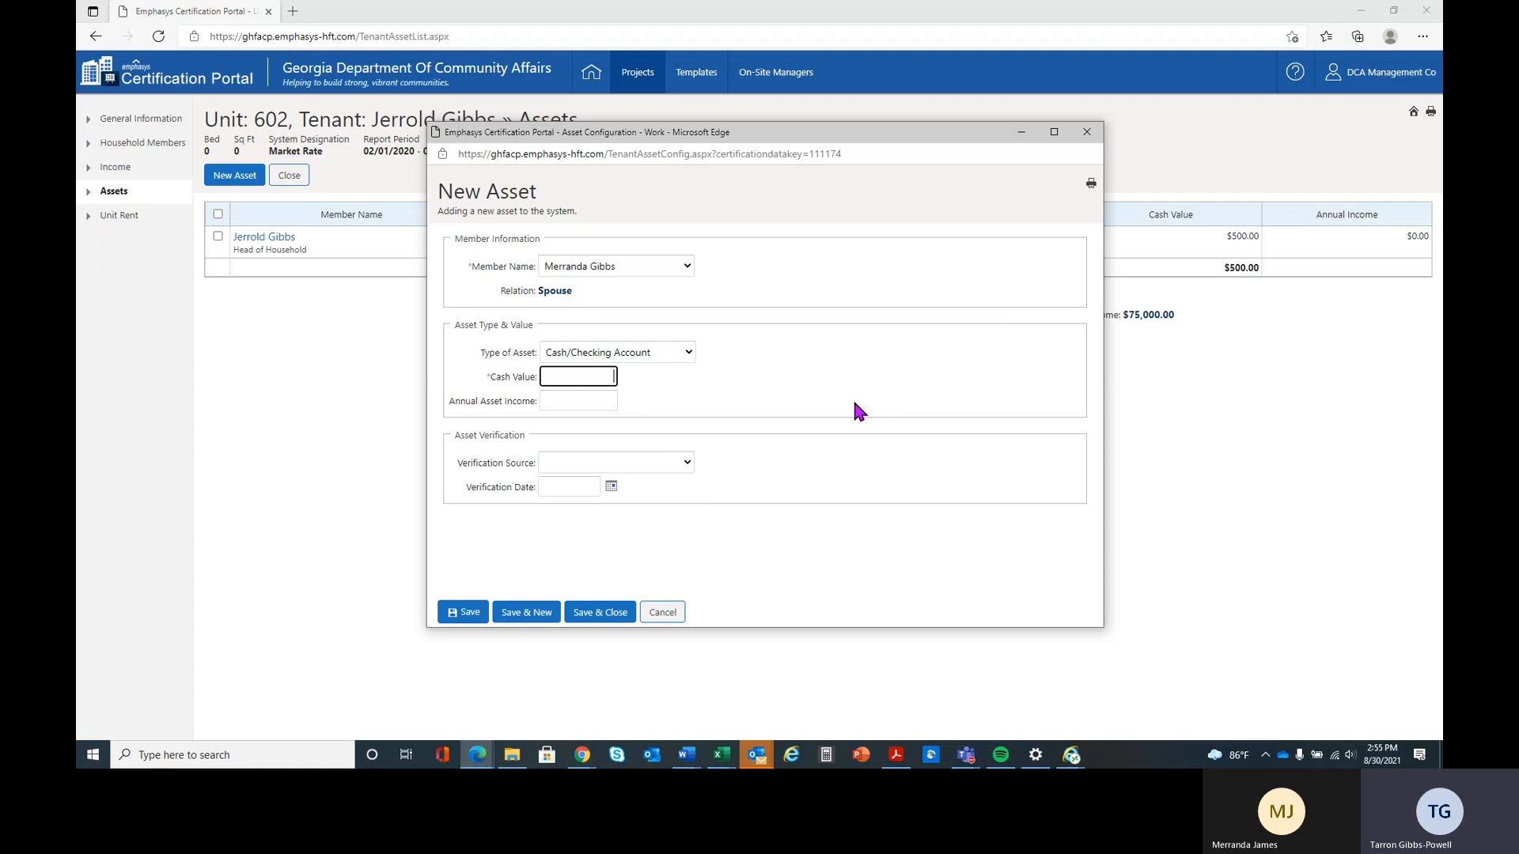
{"action": "type", "text": "500"}
{"action": "left_click", "coordinate": [570, 398]}
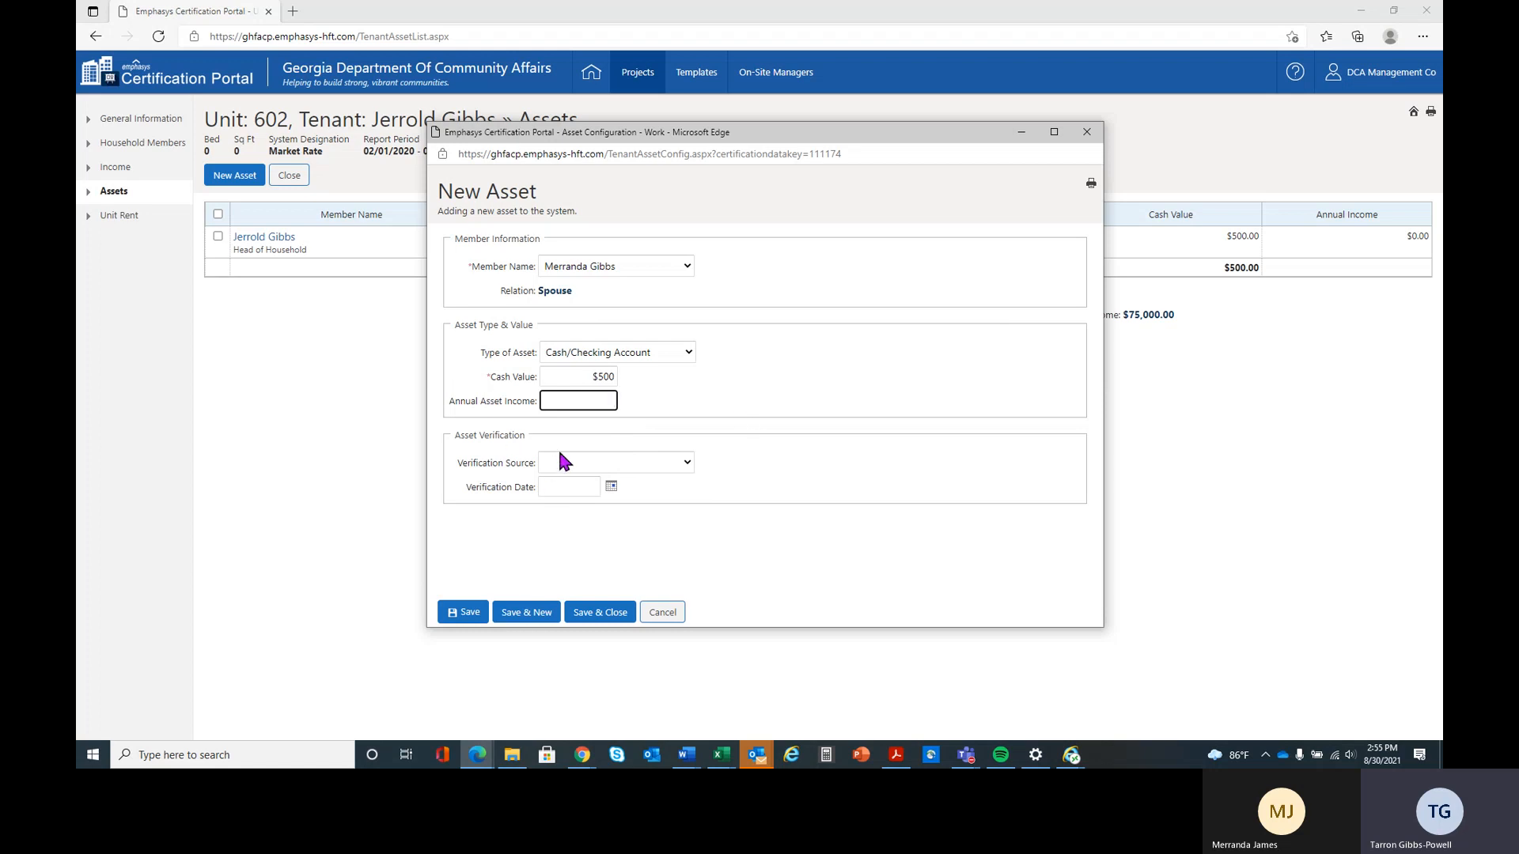
Set the spouse's asset verification to Bank's Affidavit dated 02/15/2020, and save and close the entry
{"action": "left_click", "coordinate": [577, 462]}
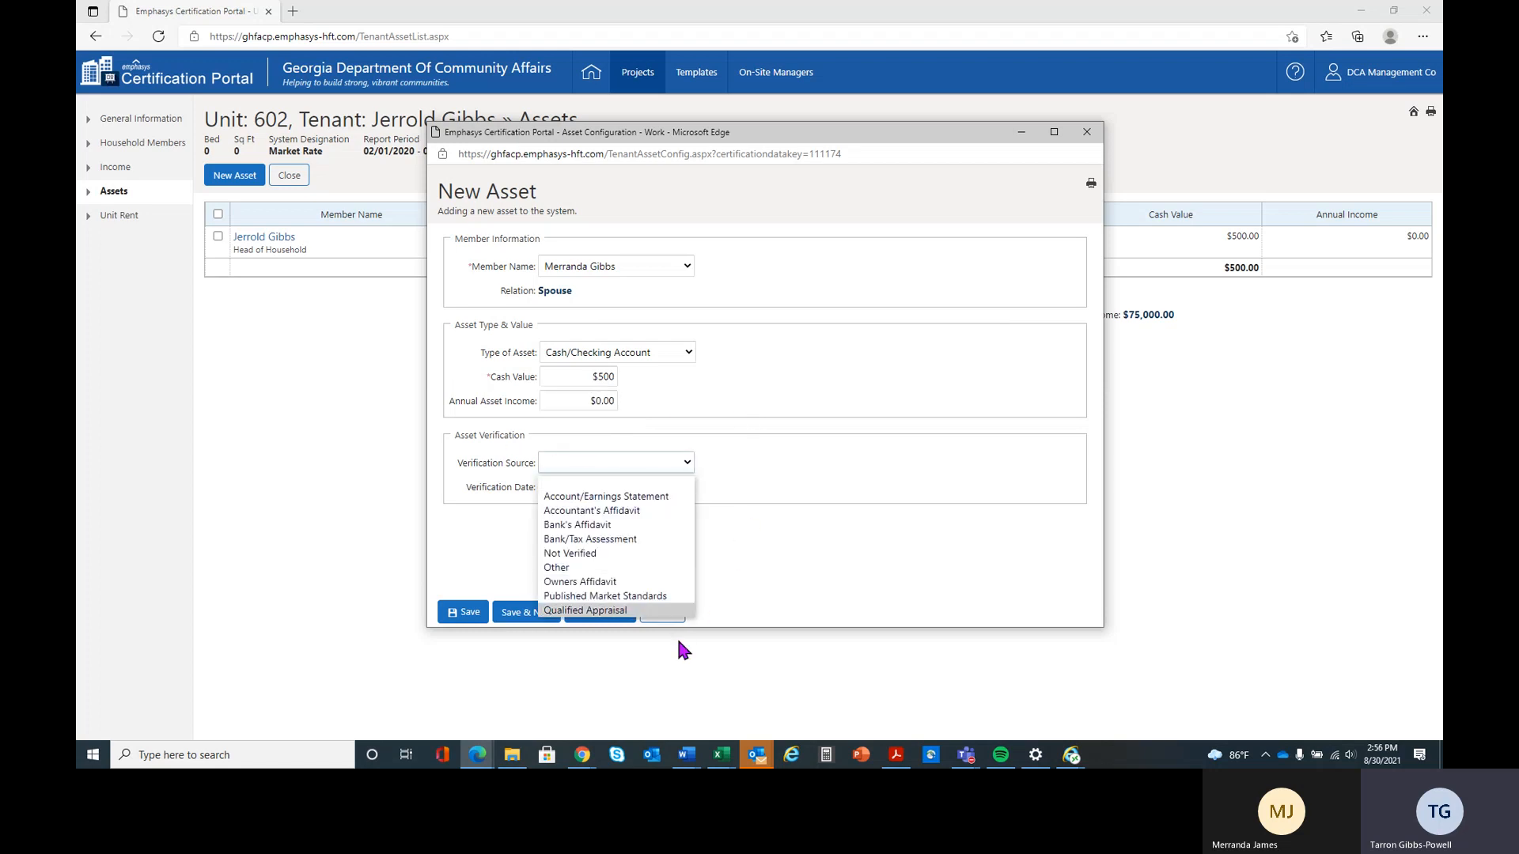
{"action": "left_click", "coordinate": [638, 524]}
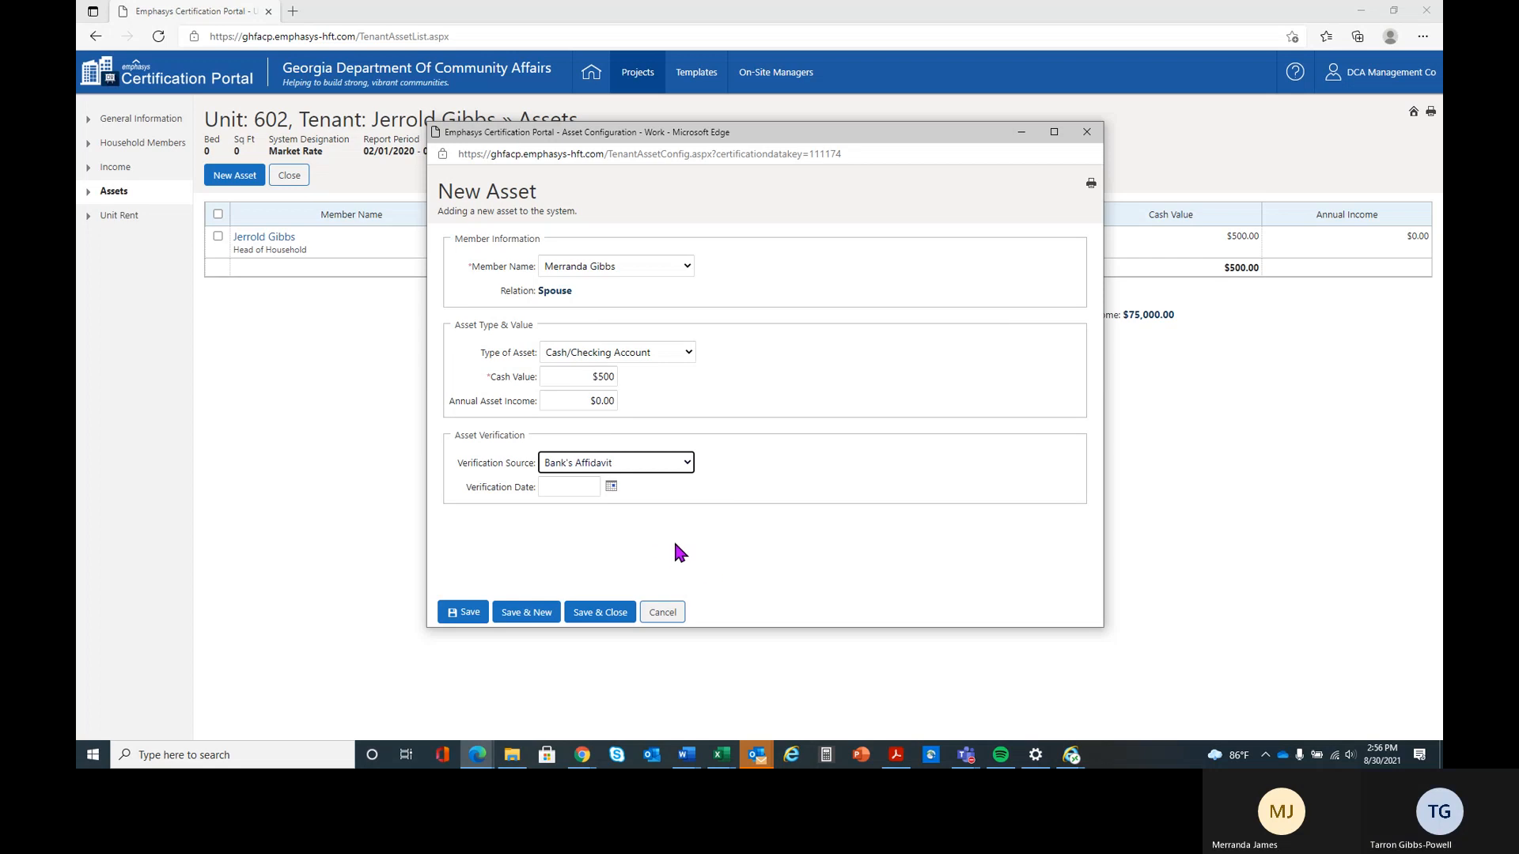
{"action": "left_click", "coordinate": [571, 486]}
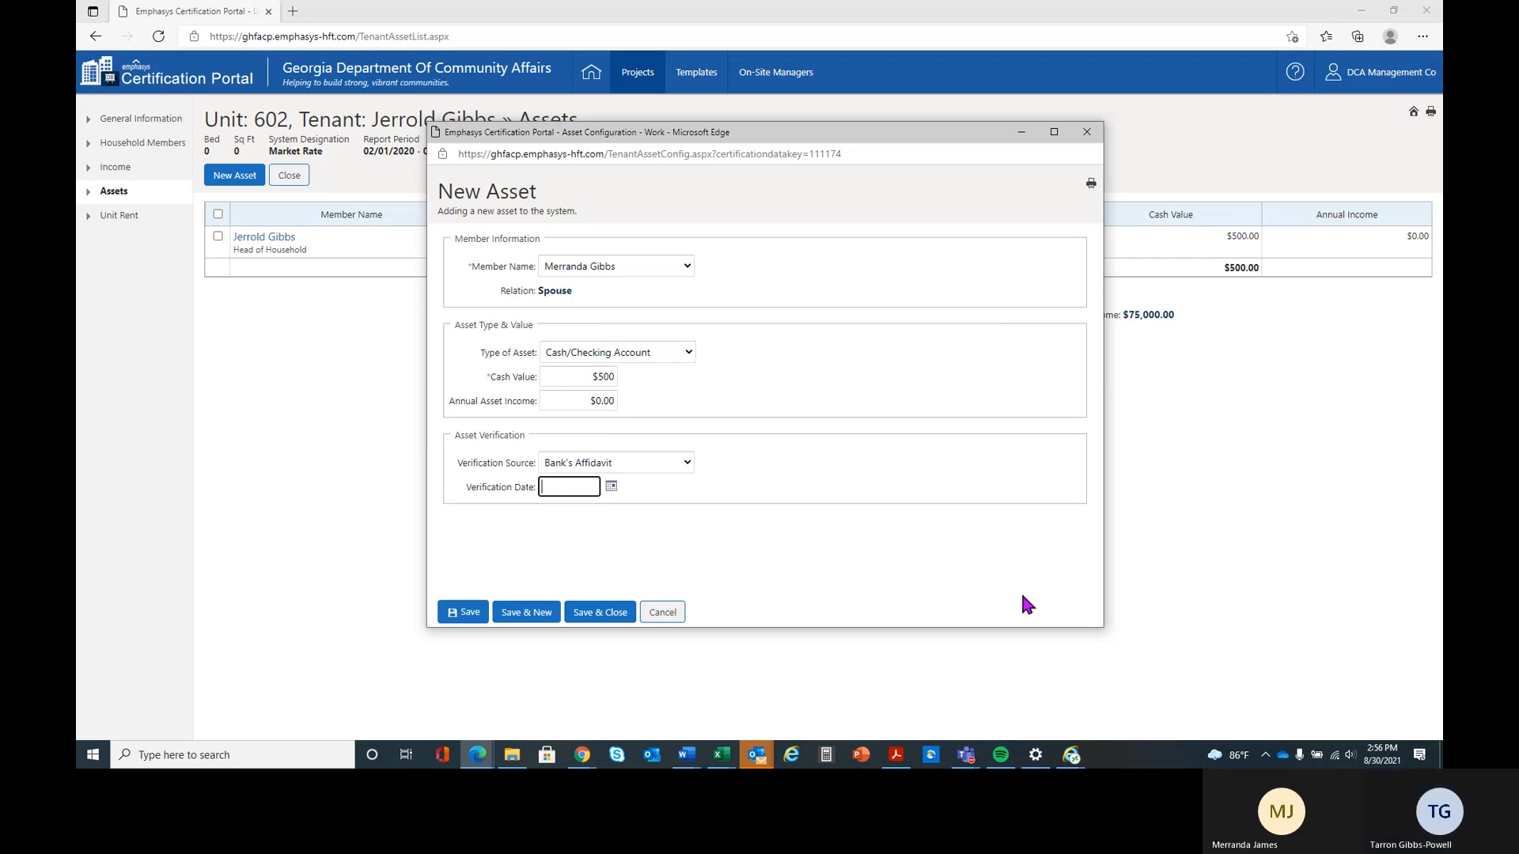
{"action": "type", "text": "02"}
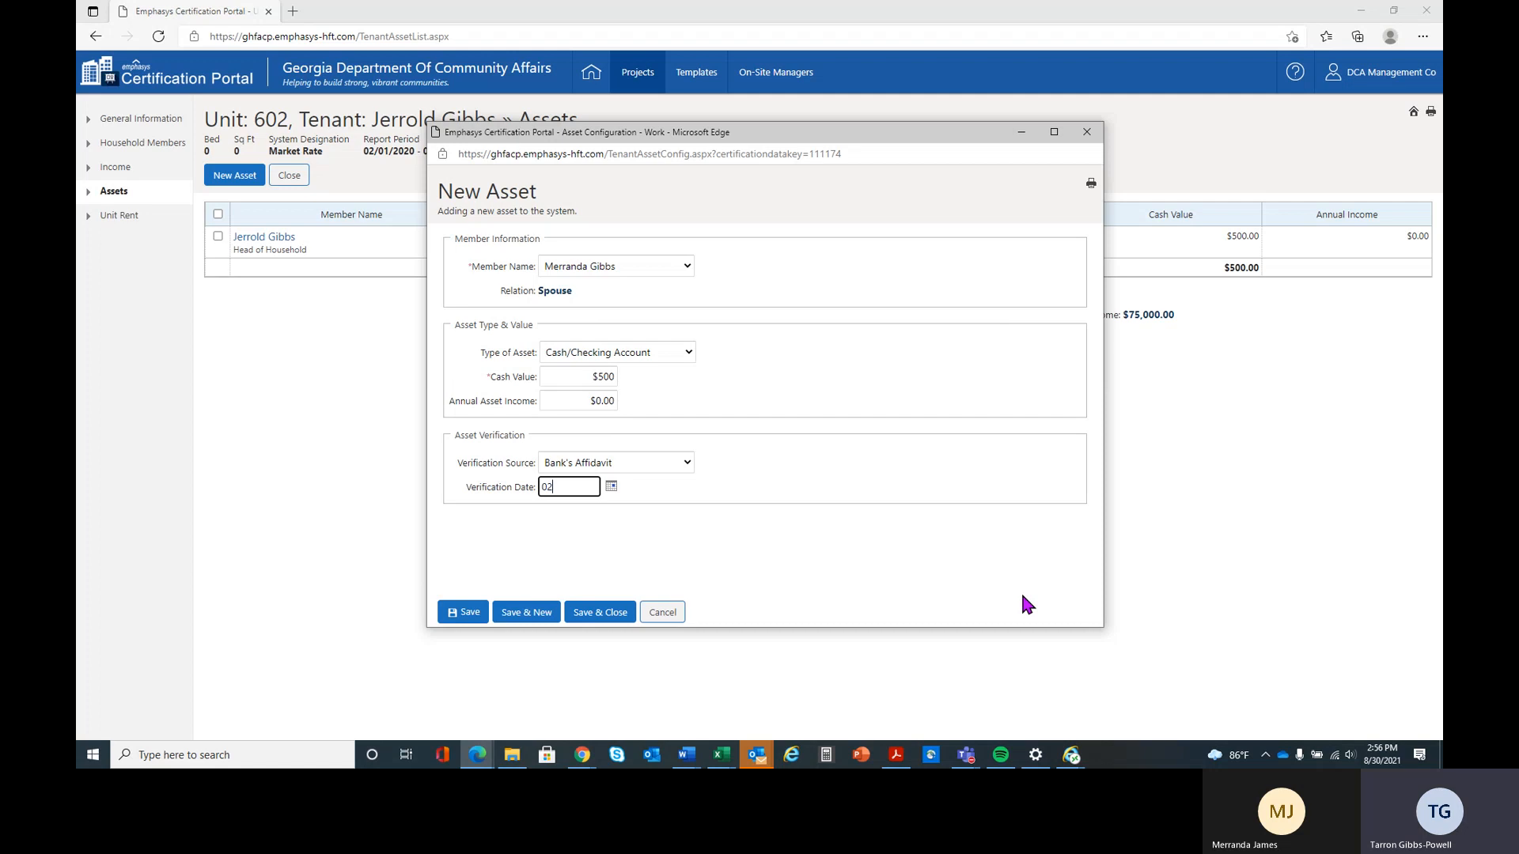
{"action": "type", "text": "/15/2020"}
{"action": "left_click", "coordinate": [598, 613]}
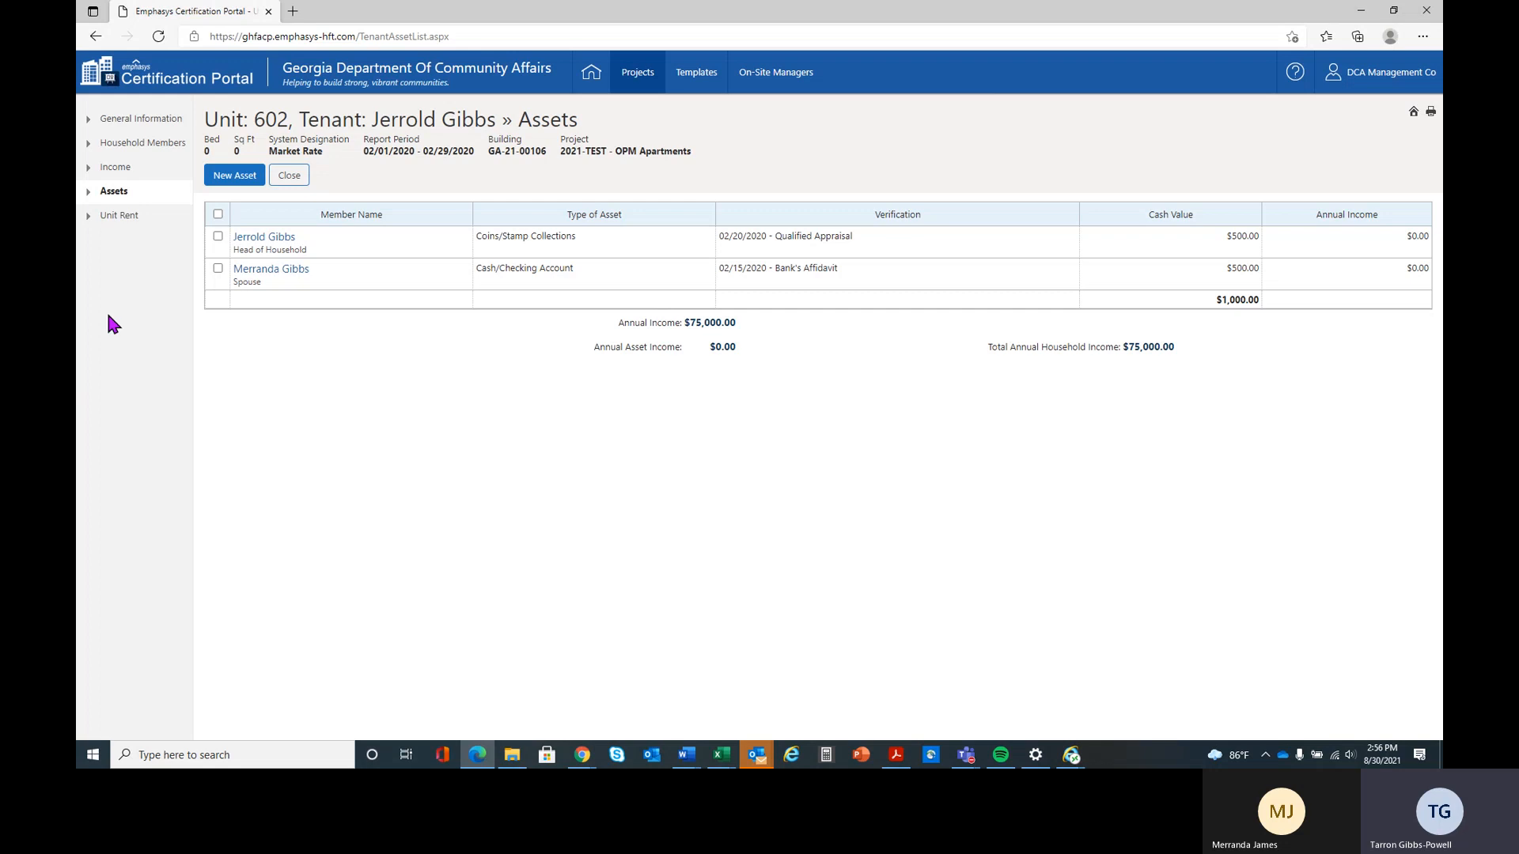
Set the tenant paid rent in the certification's unit rent details to $560, and save and close
{"action": "left_click", "coordinate": [131, 227]}
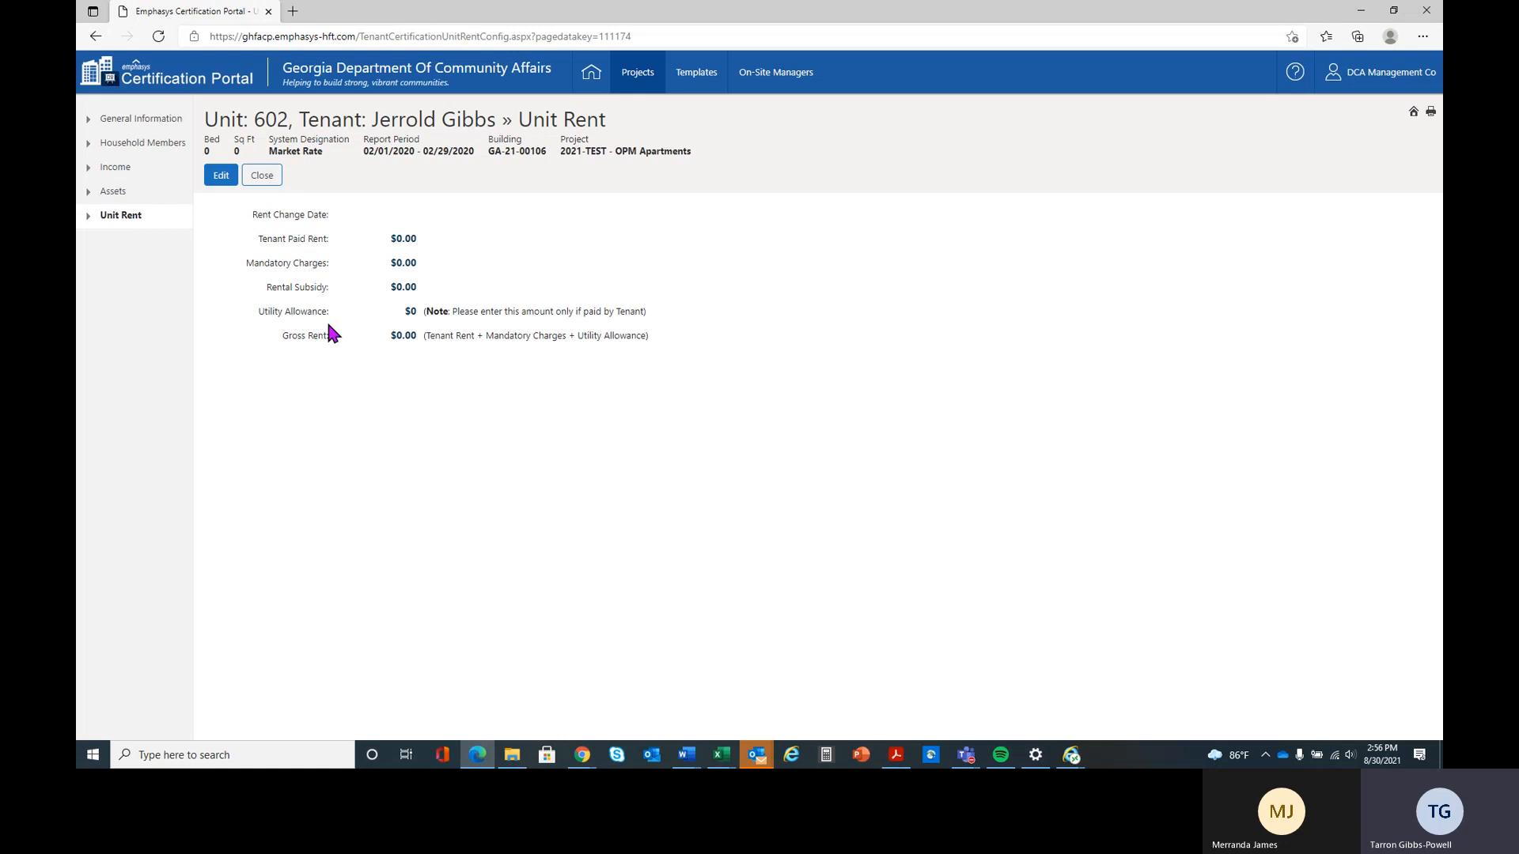
{"action": "left_click", "coordinate": [222, 182]}
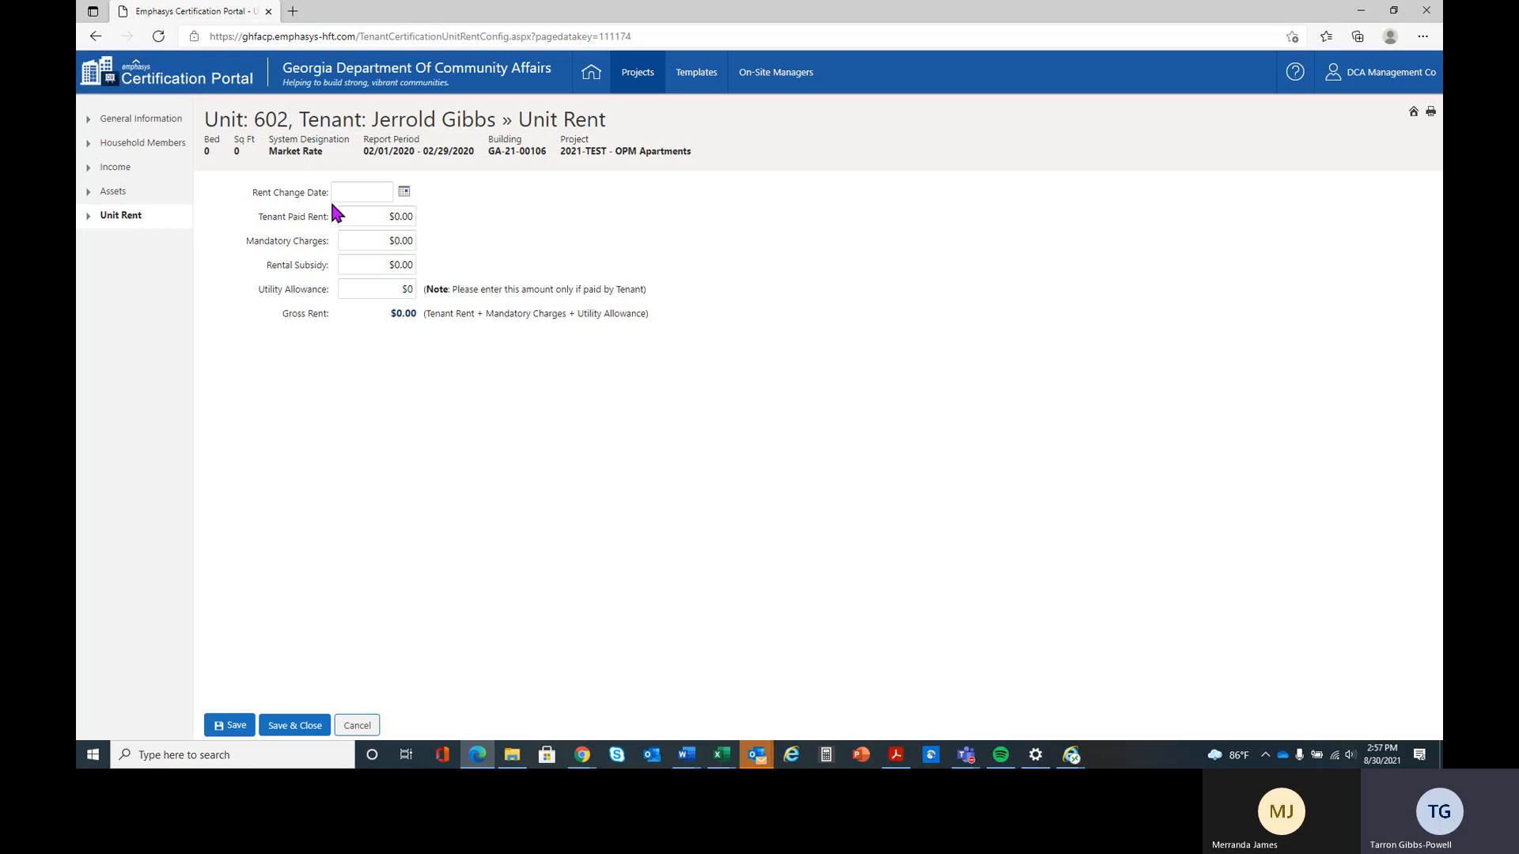
{"action": "left_click", "coordinate": [373, 192]}
{"action": "left_click", "coordinate": [380, 217]}
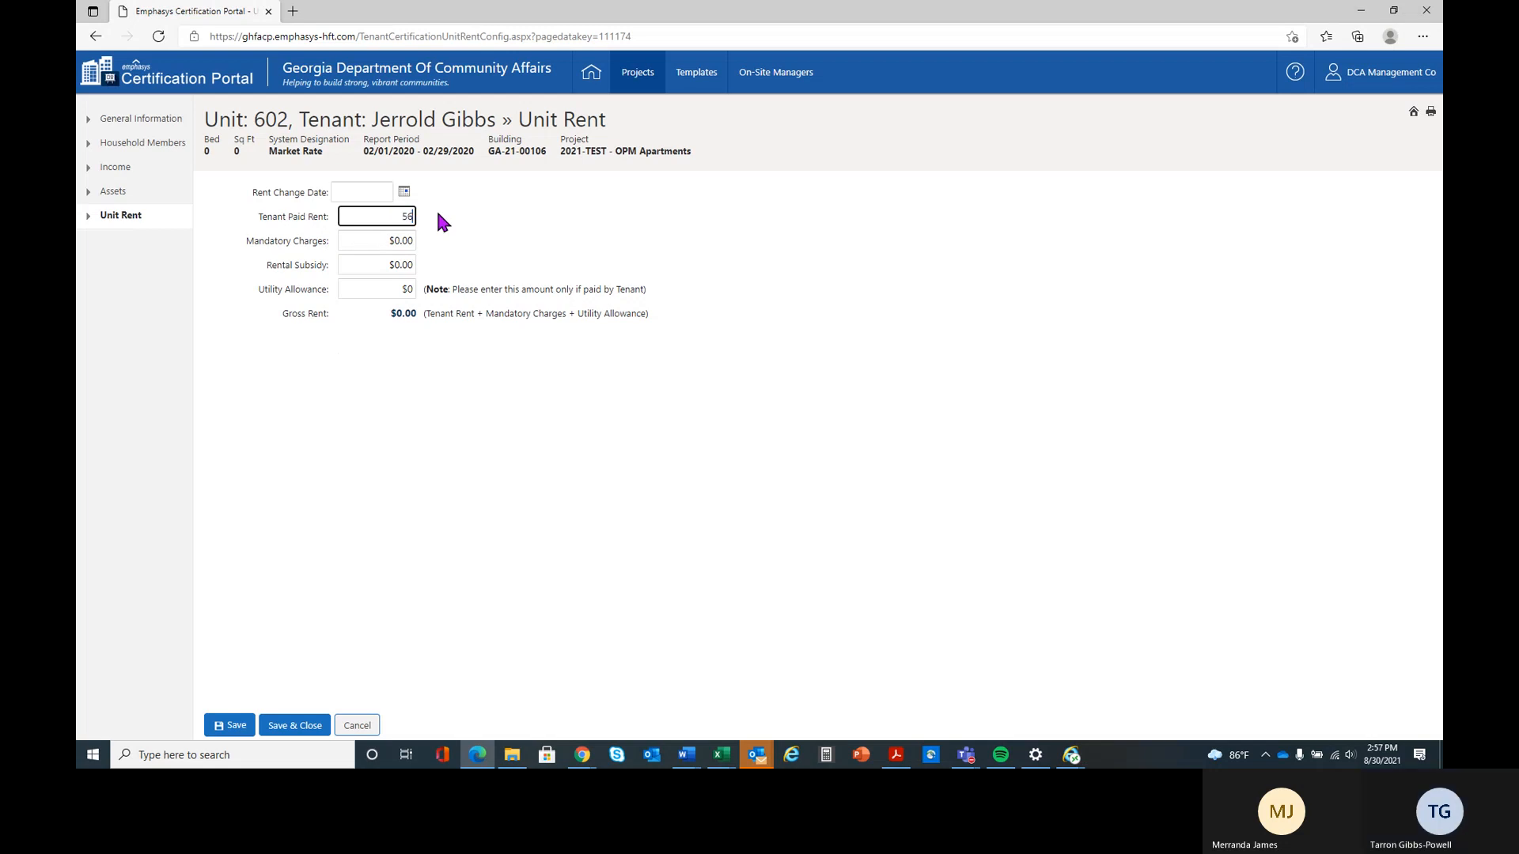
{"action": "type", "text": "560"}
{"action": "left_click", "coordinate": [384, 238]}
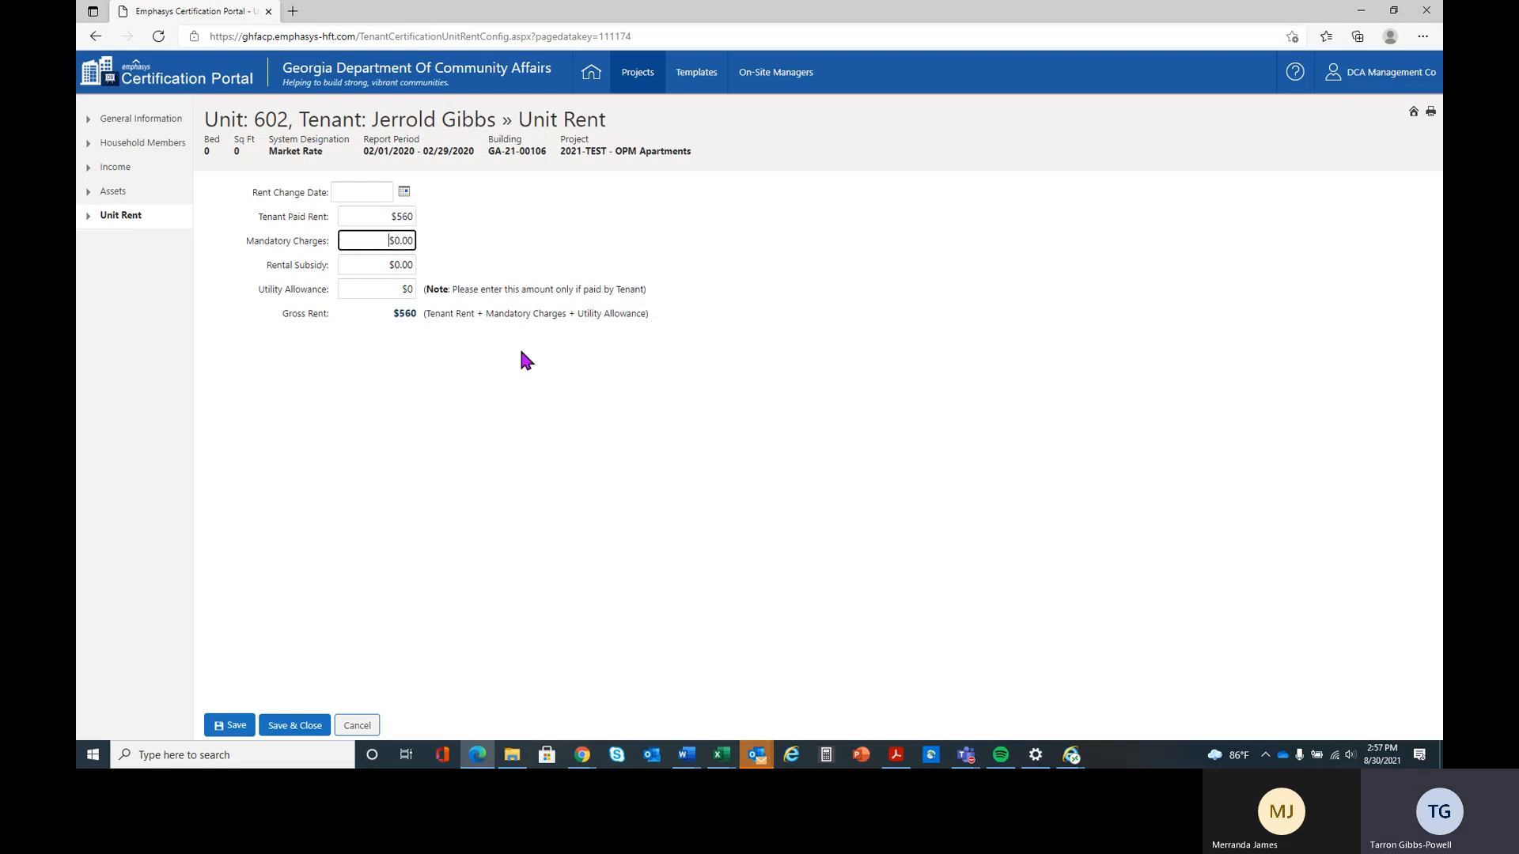
{"action": "left_click", "coordinate": [366, 266]}
{"action": "left_click", "coordinate": [293, 734]}
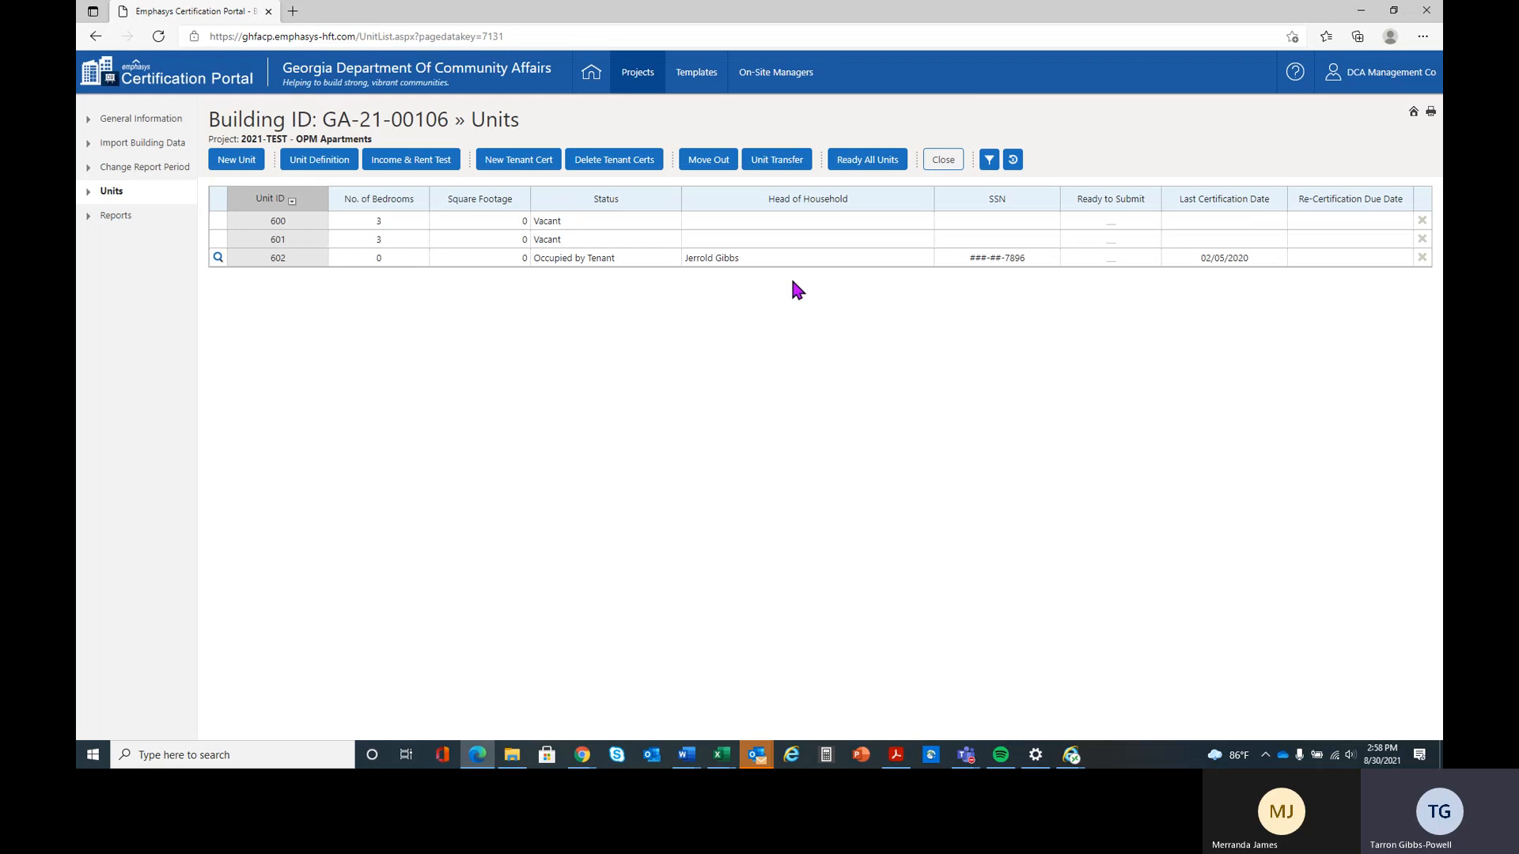
Reopen unit 602's tenant certification, correct the head of household's first name, and save and close
{"action": "left_click", "coordinate": [217, 258]}
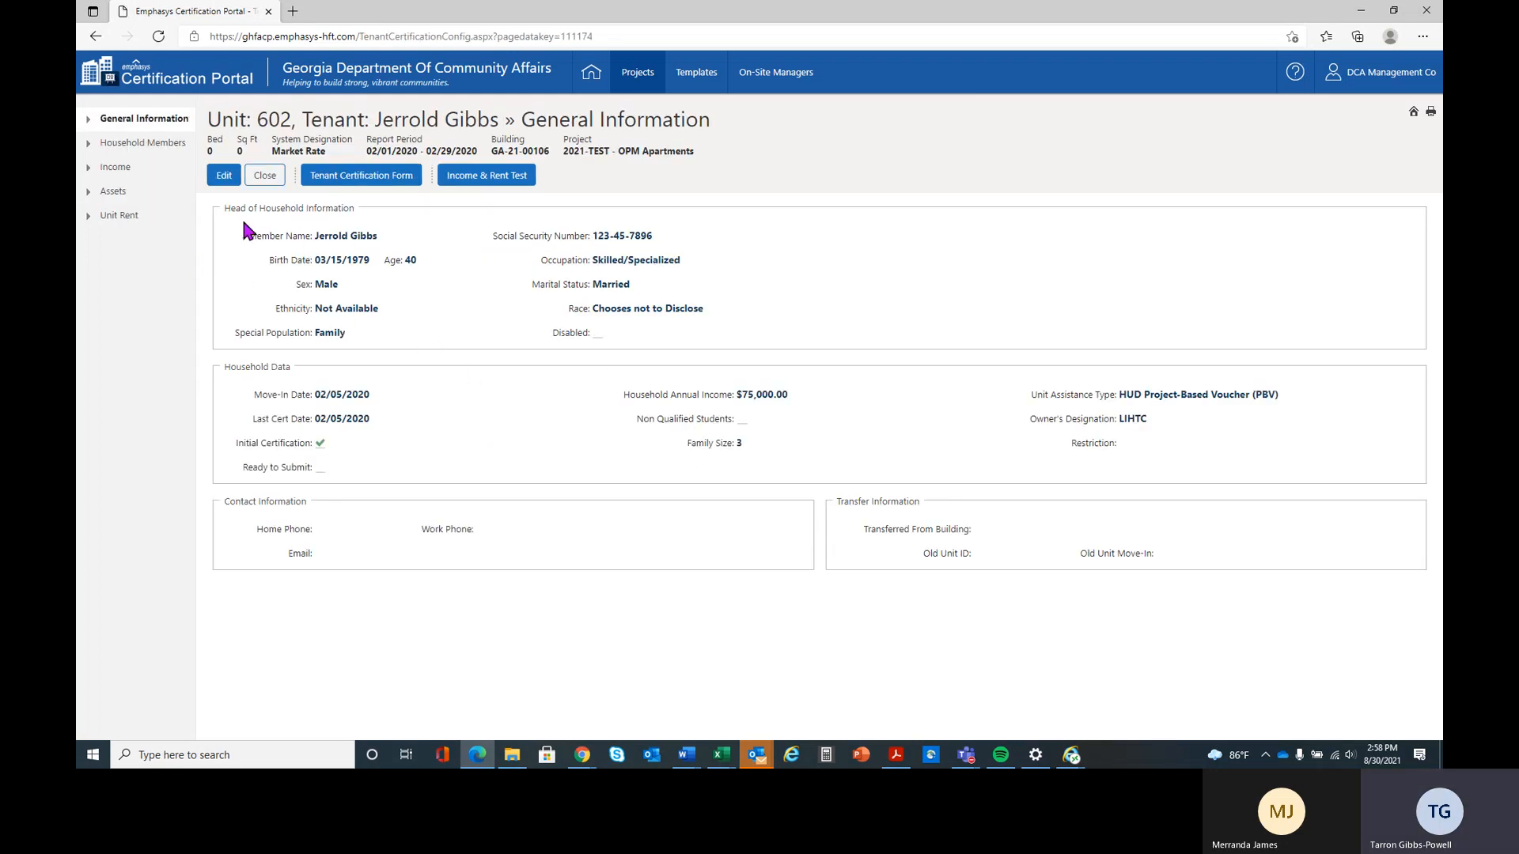
{"action": "left_click", "coordinate": [222, 177]}
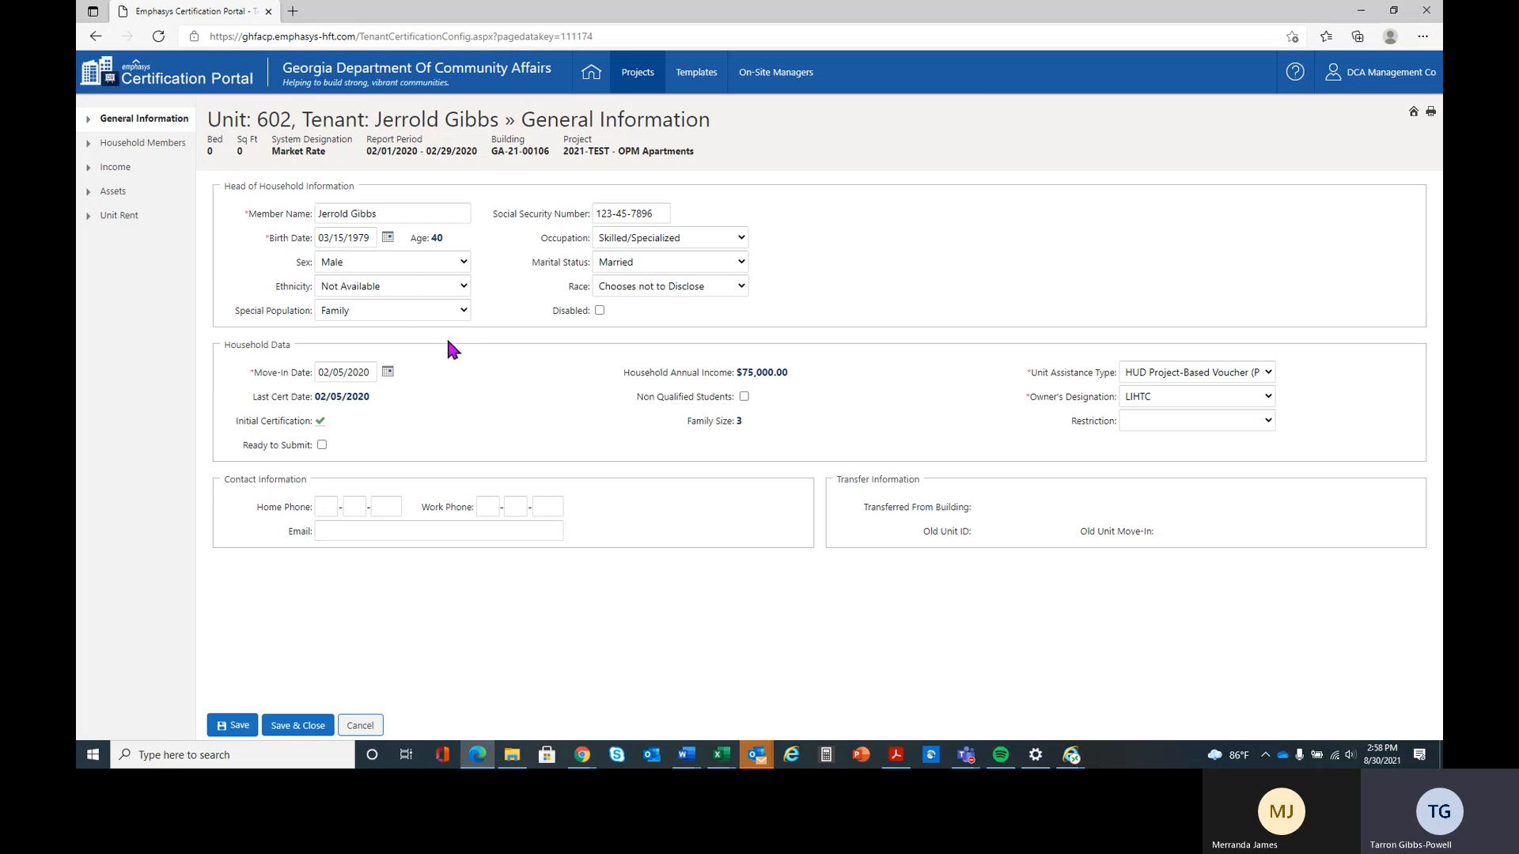
{"action": "double_click", "coordinate": [333, 213]}
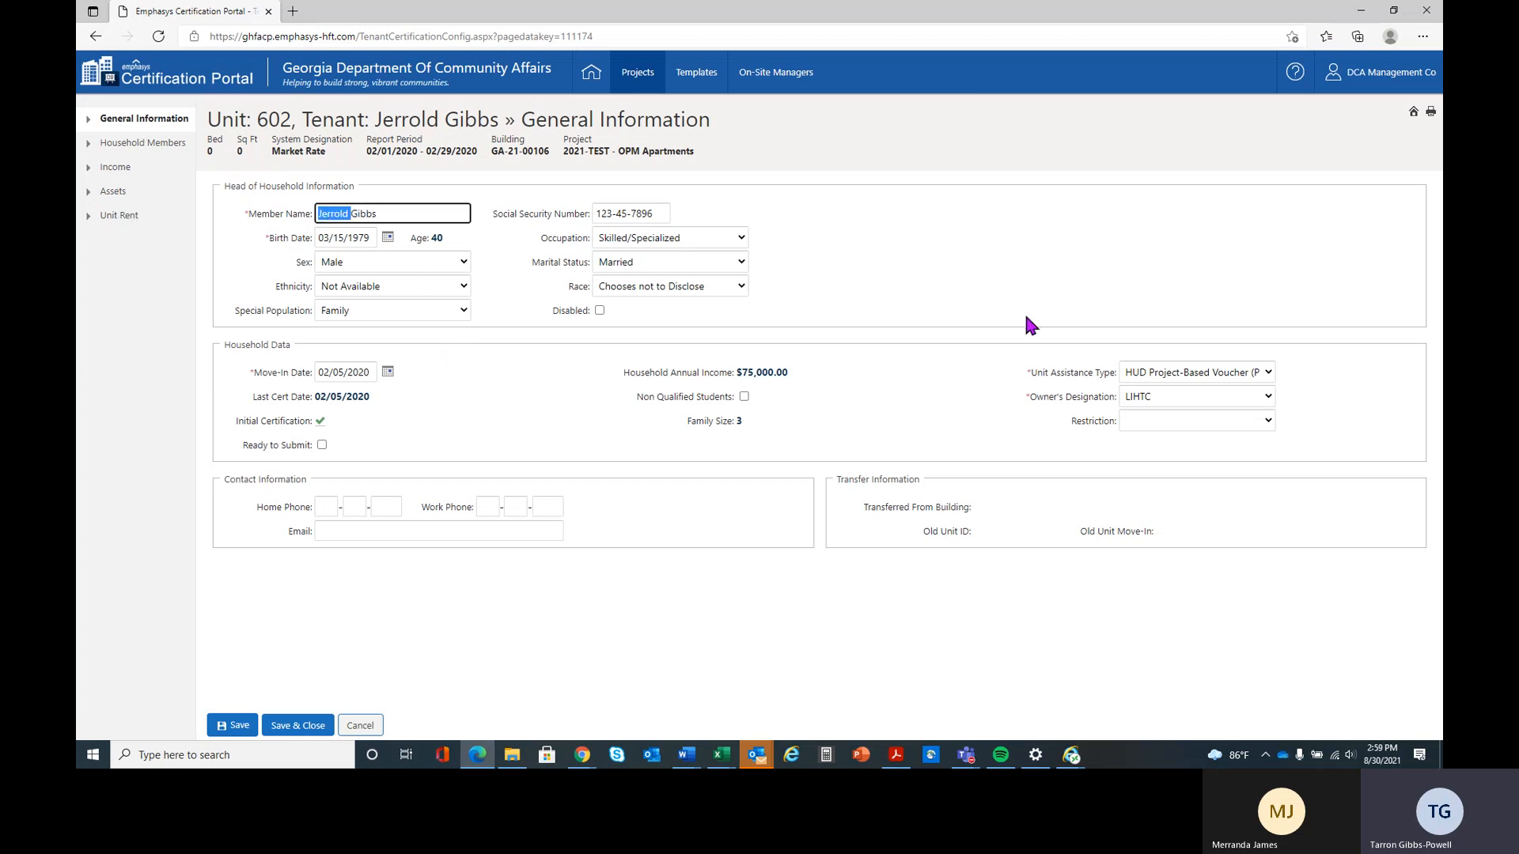
{"action": "type", "text": "Gerald"}
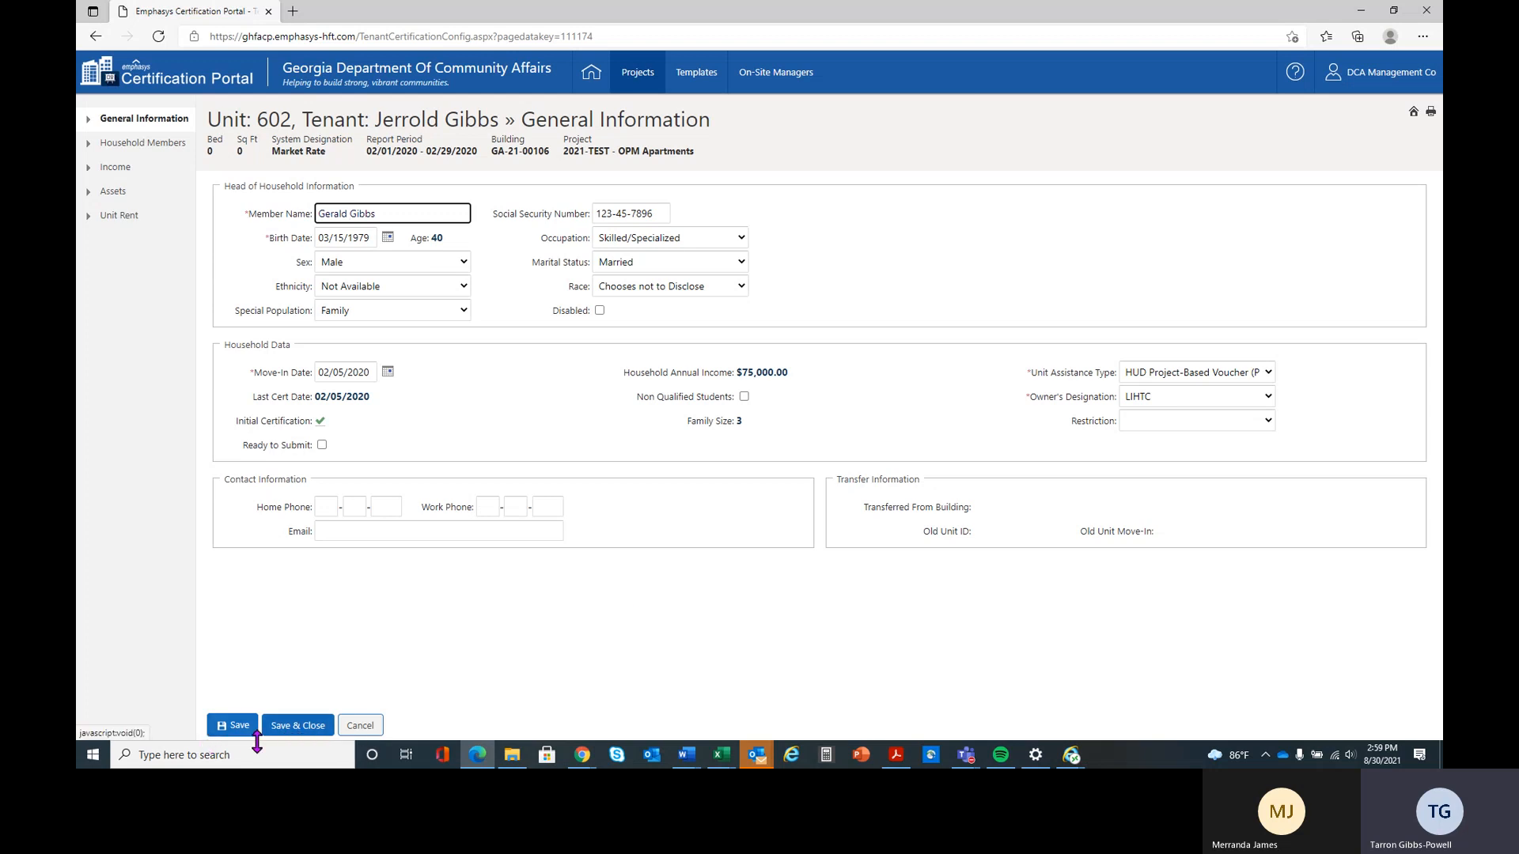
{"action": "left_click", "coordinate": [297, 726]}
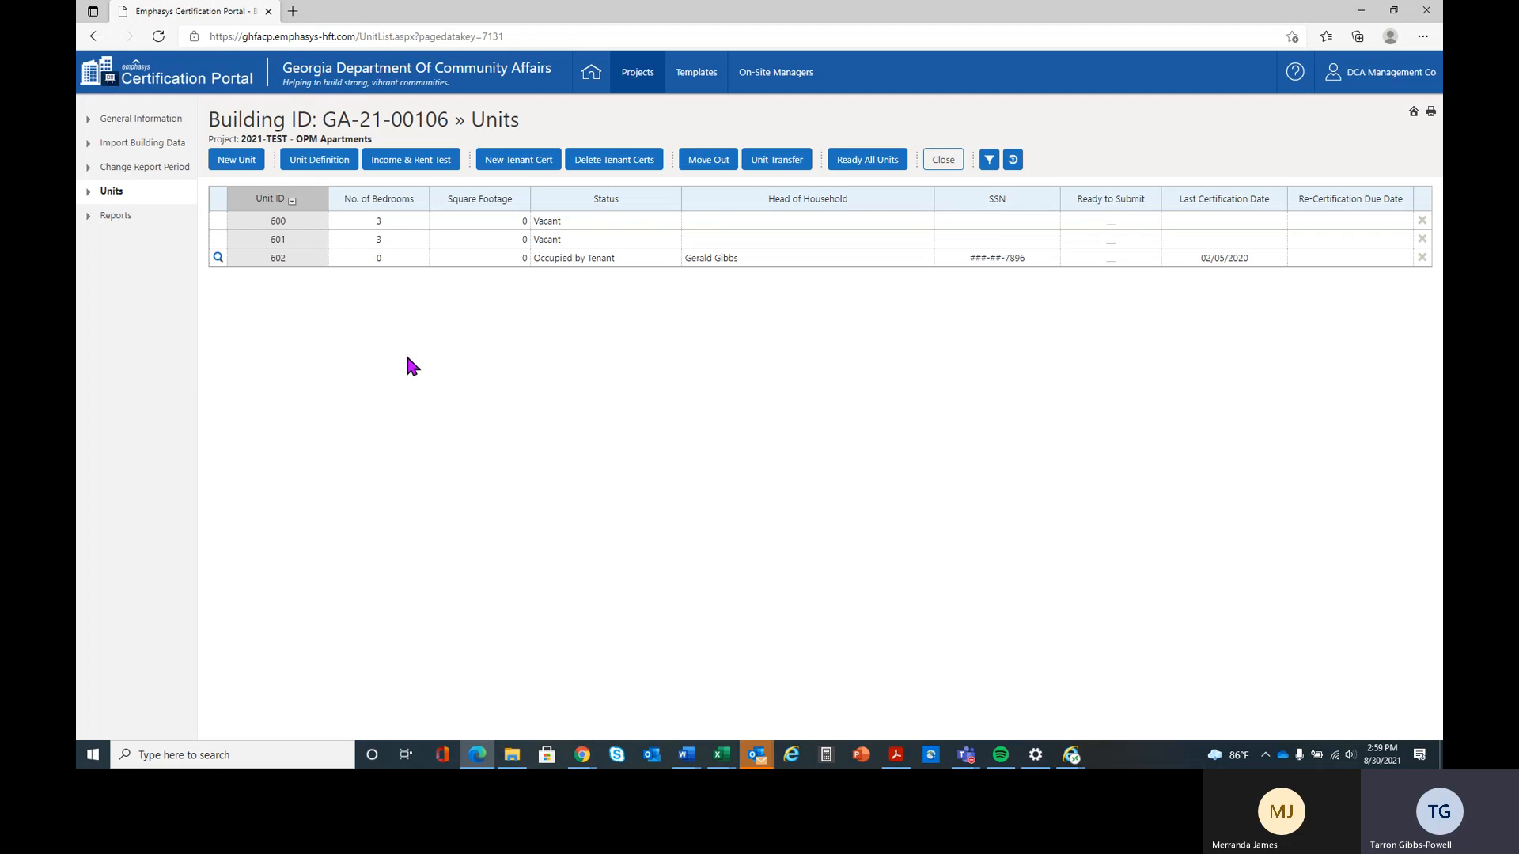
Run the income and rent test for unit 602, review its household income and rent limit status, and close the results
{"action": "left_click", "coordinate": [368, 266]}
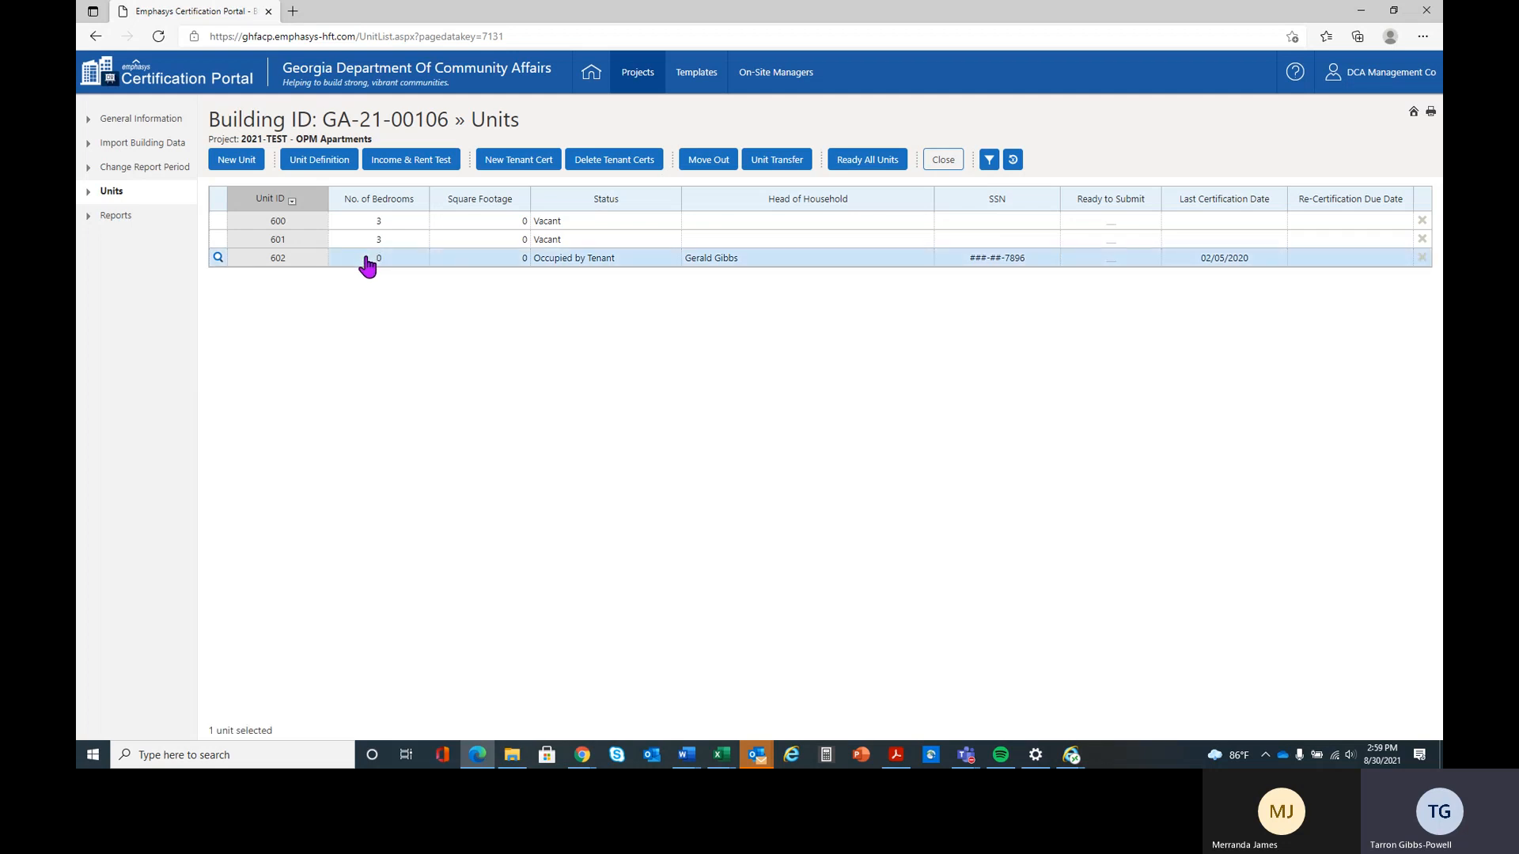
{"action": "left_click", "coordinate": [393, 163]}
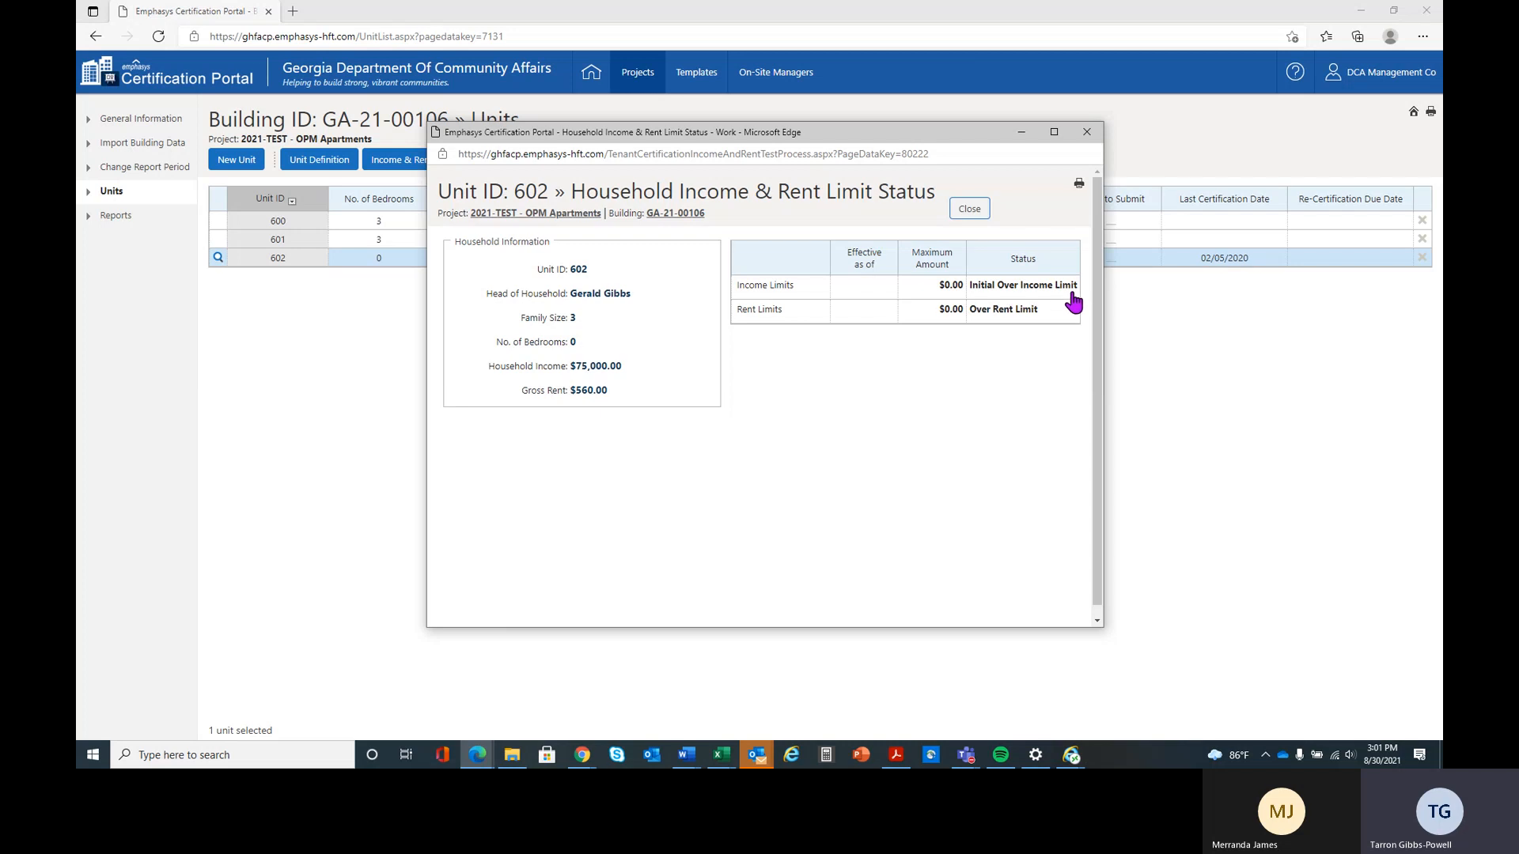
{"action": "left_click", "coordinate": [970, 209]}
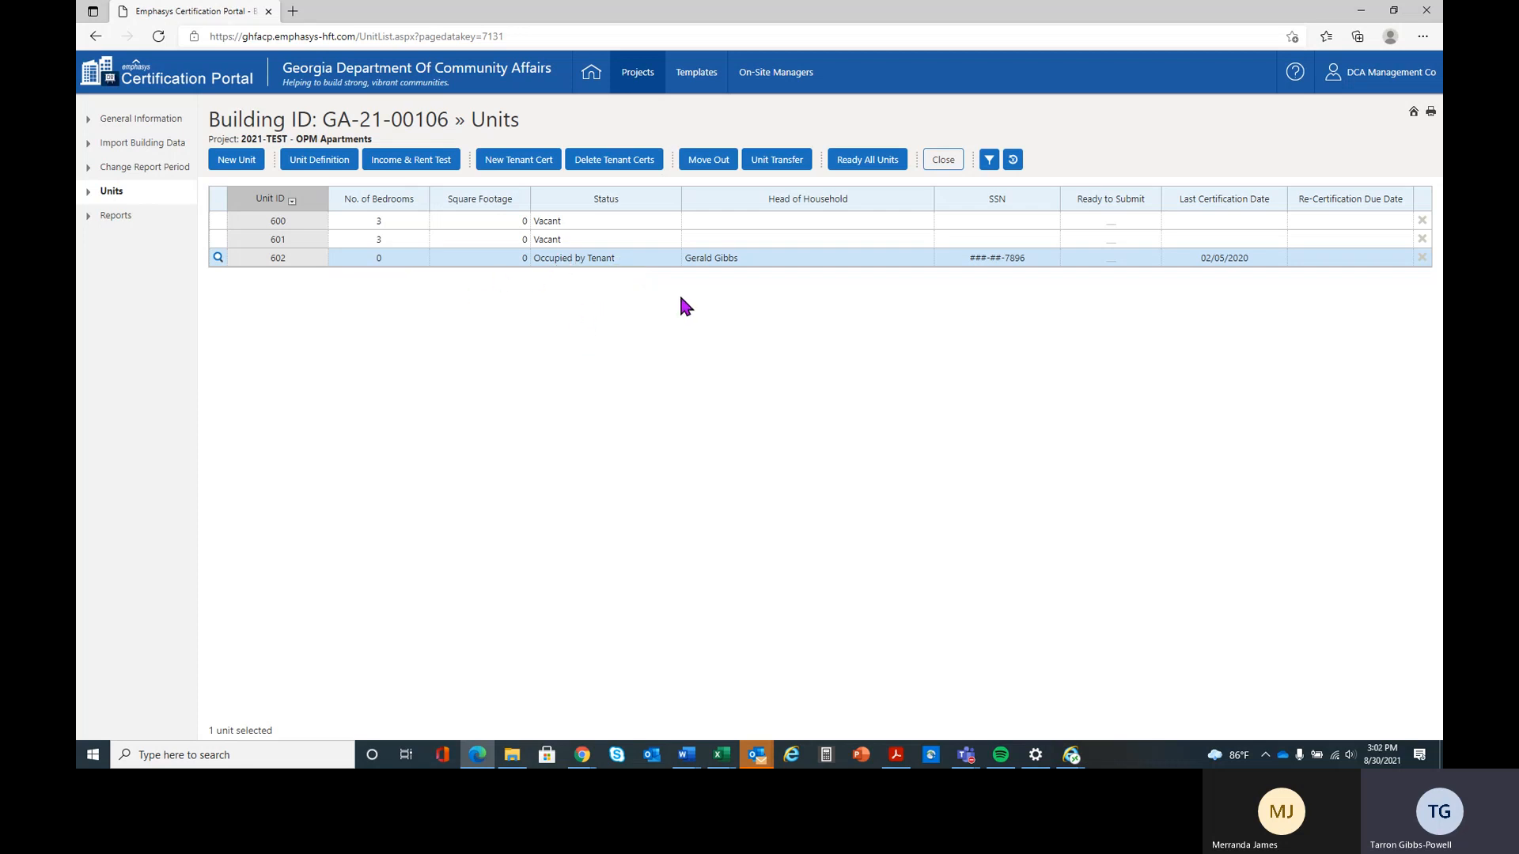
{"action": "left_click", "coordinate": [629, 163]}
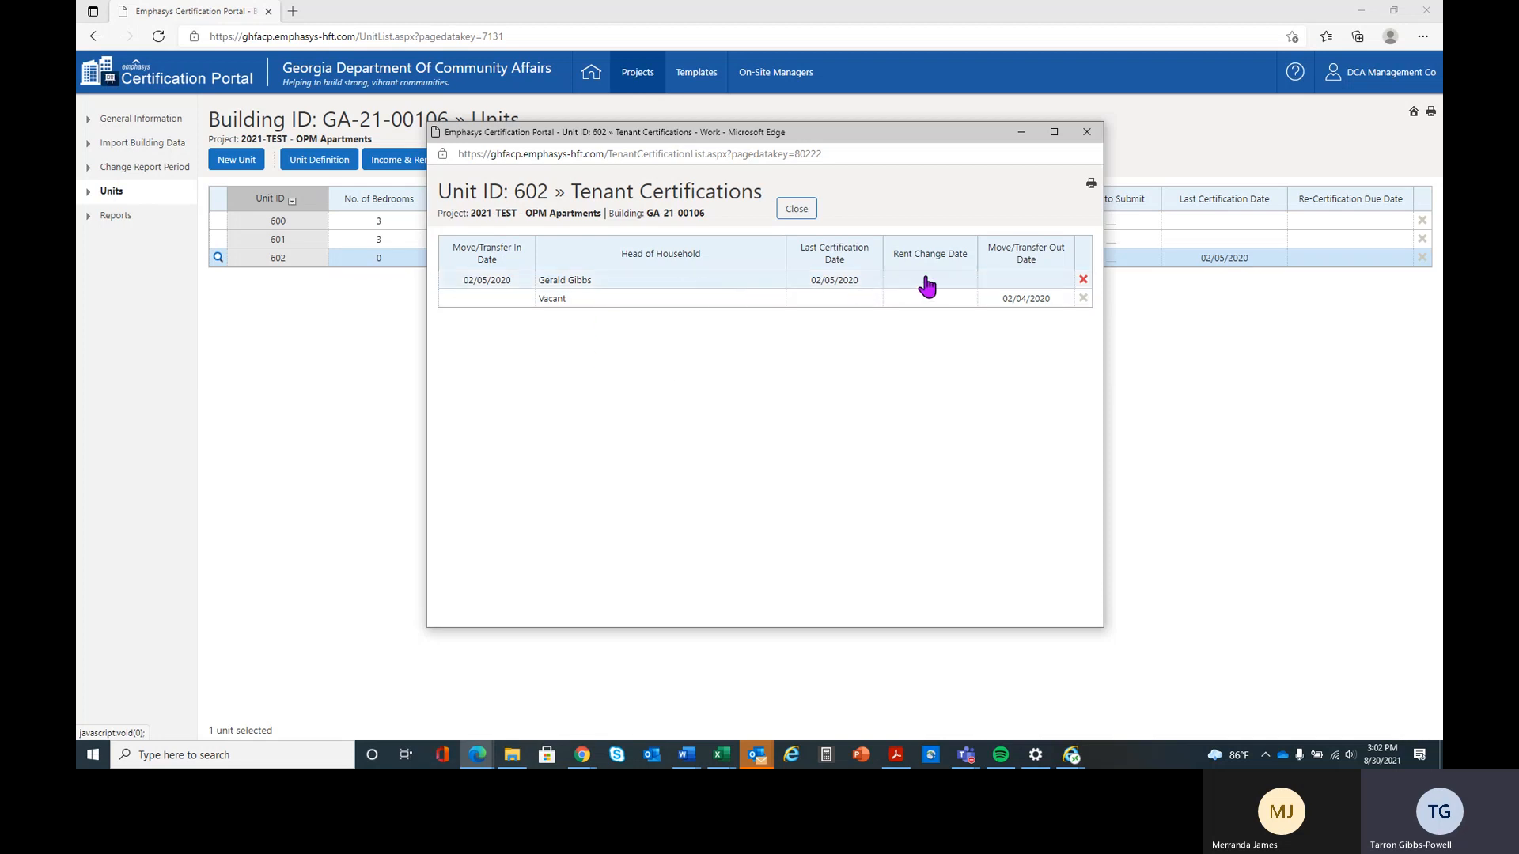
{"action": "left_click", "coordinate": [1082, 281]}
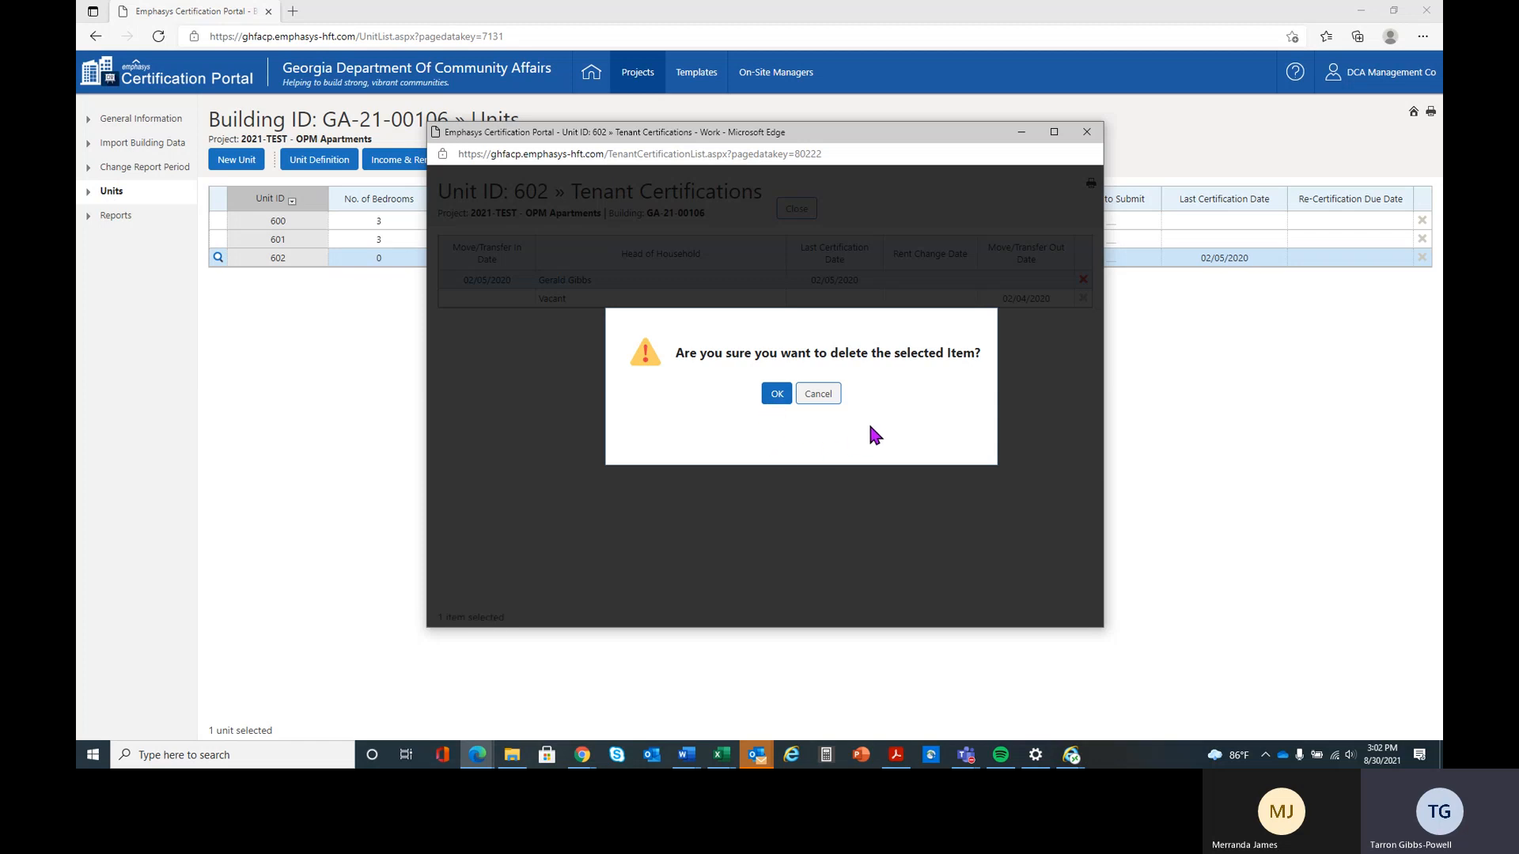
{"action": "left_click", "coordinate": [818, 393]}
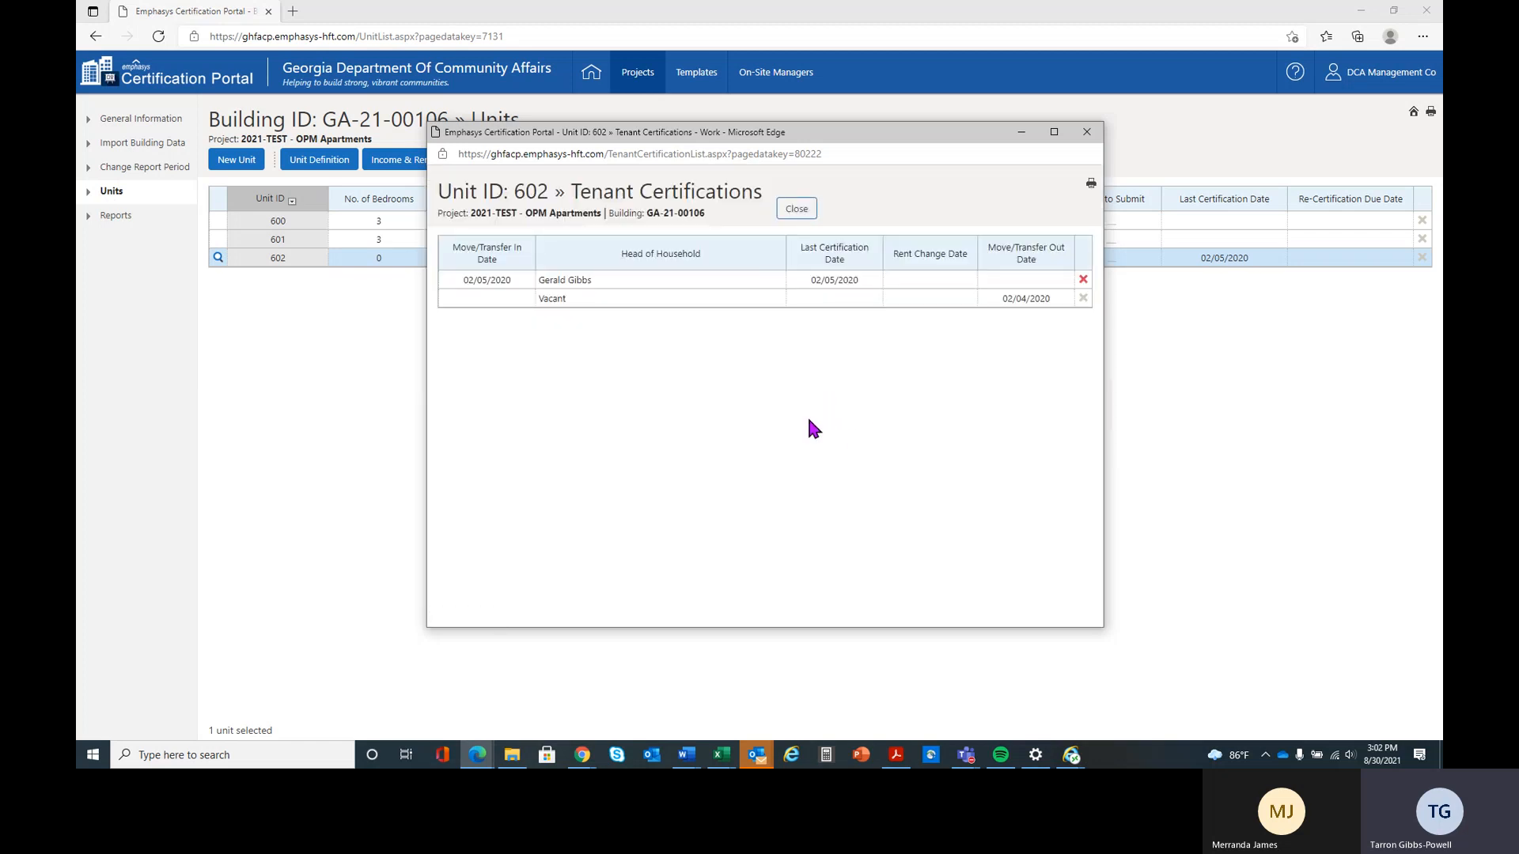
{"action": "left_click", "coordinate": [797, 208]}
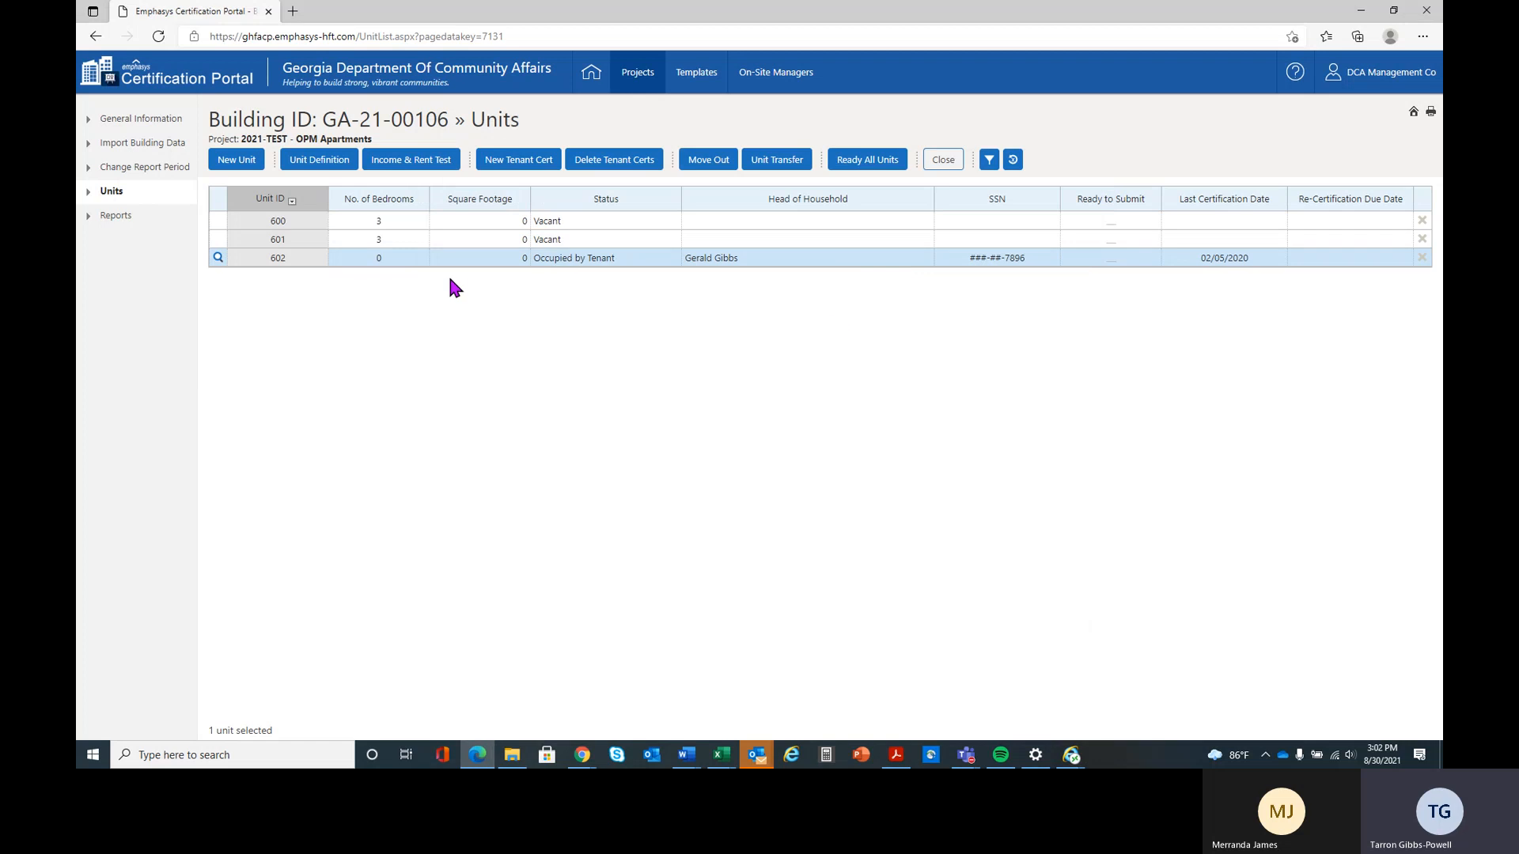